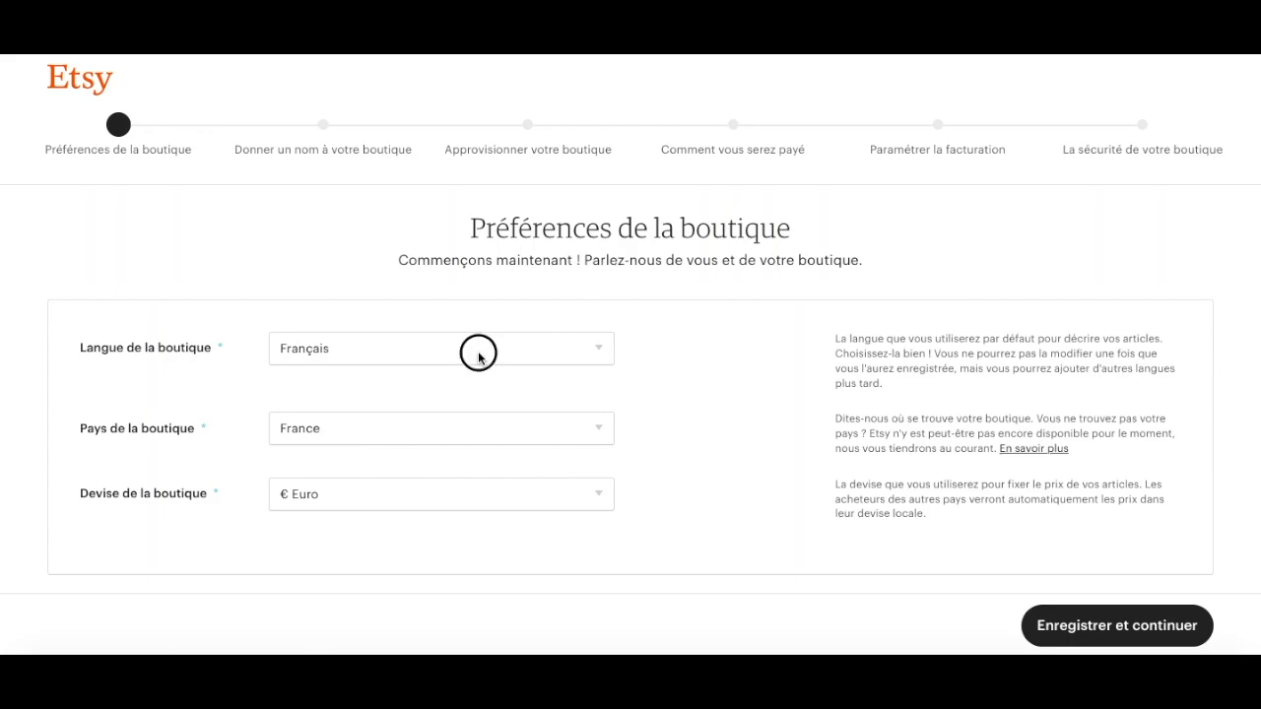
# Step: Set the shop's country to France and its currency to Euro, and save the shop preferences
pyautogui.click(601, 439)
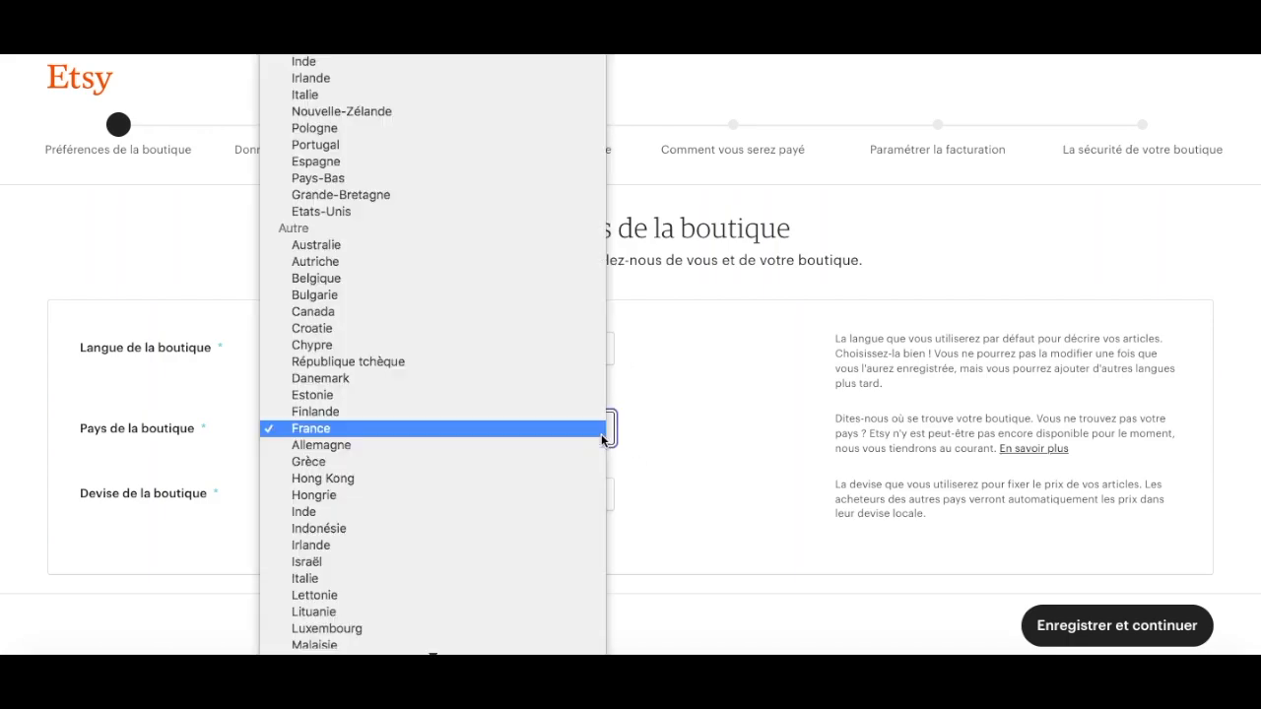
pyautogui.click(602, 433)
pyautogui.click(602, 493)
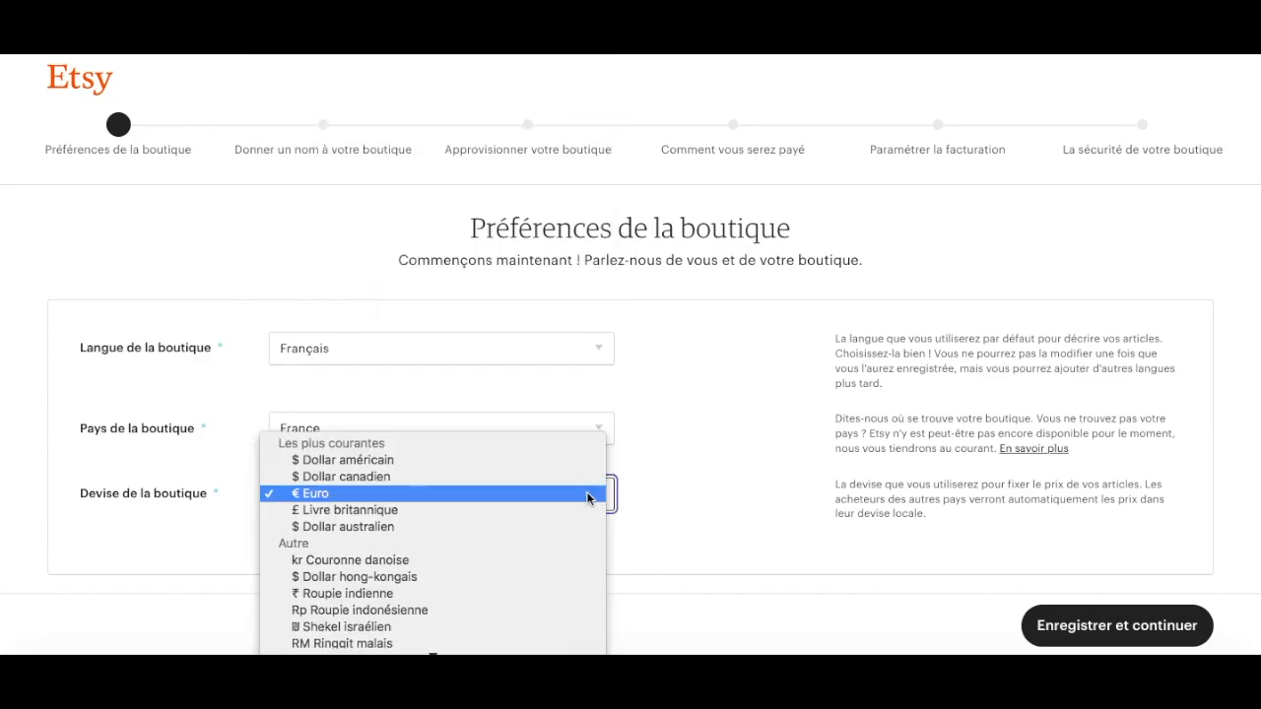
pyautogui.click(573, 497)
pyautogui.click(1138, 633)
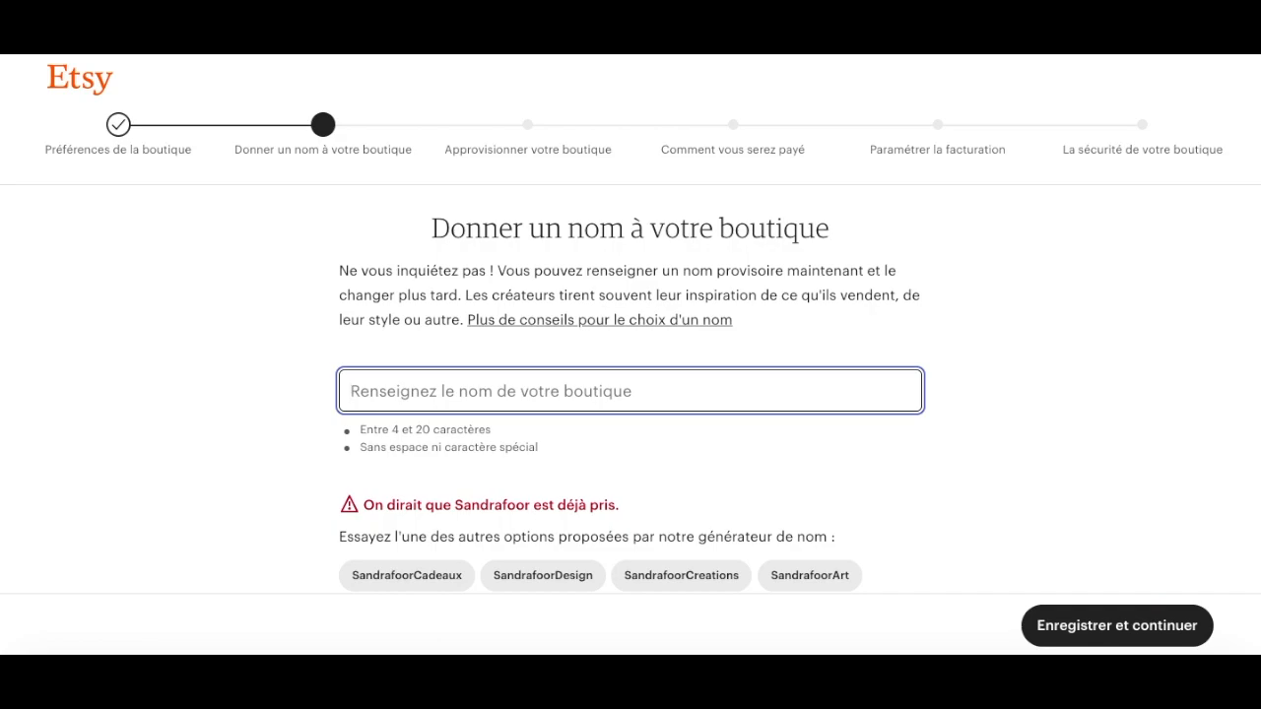
# Step: Try the shop name TUTORIEL, pick the suggested name TUTORIELBoutique instead, and save it
pyautogui.write('TUTORIEL')
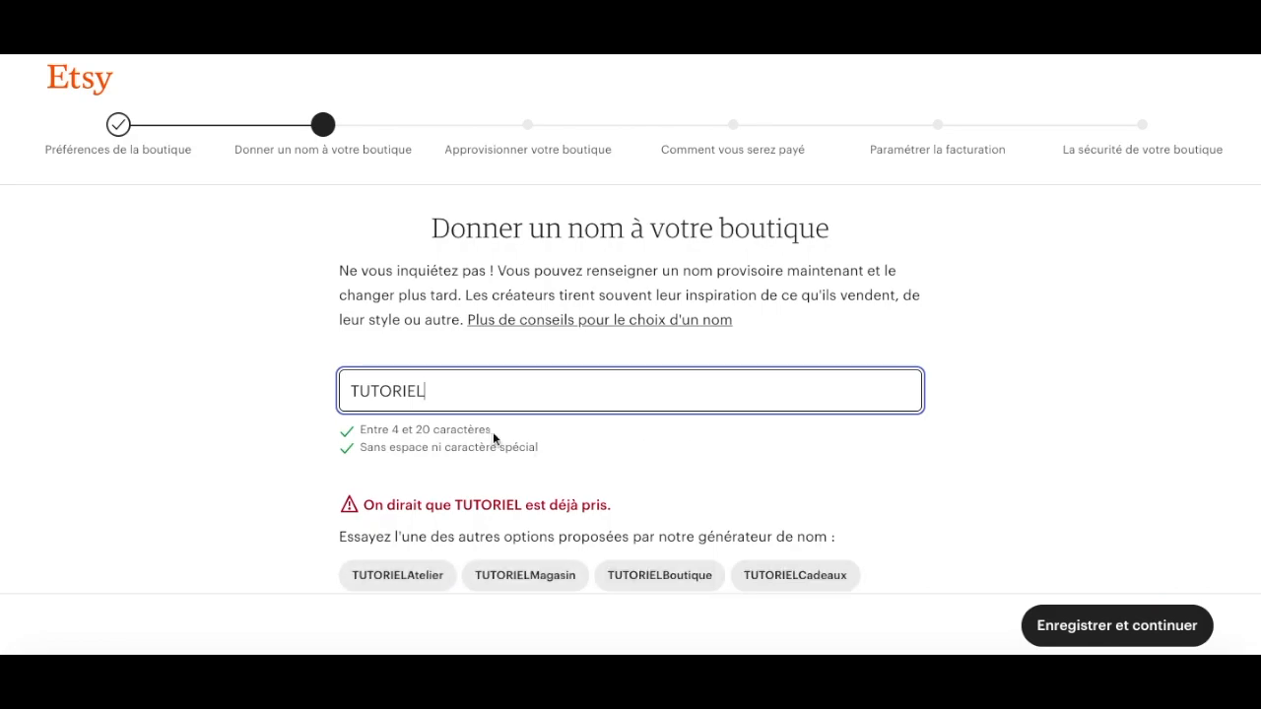
pyautogui.scroll(-1, 478, 417)
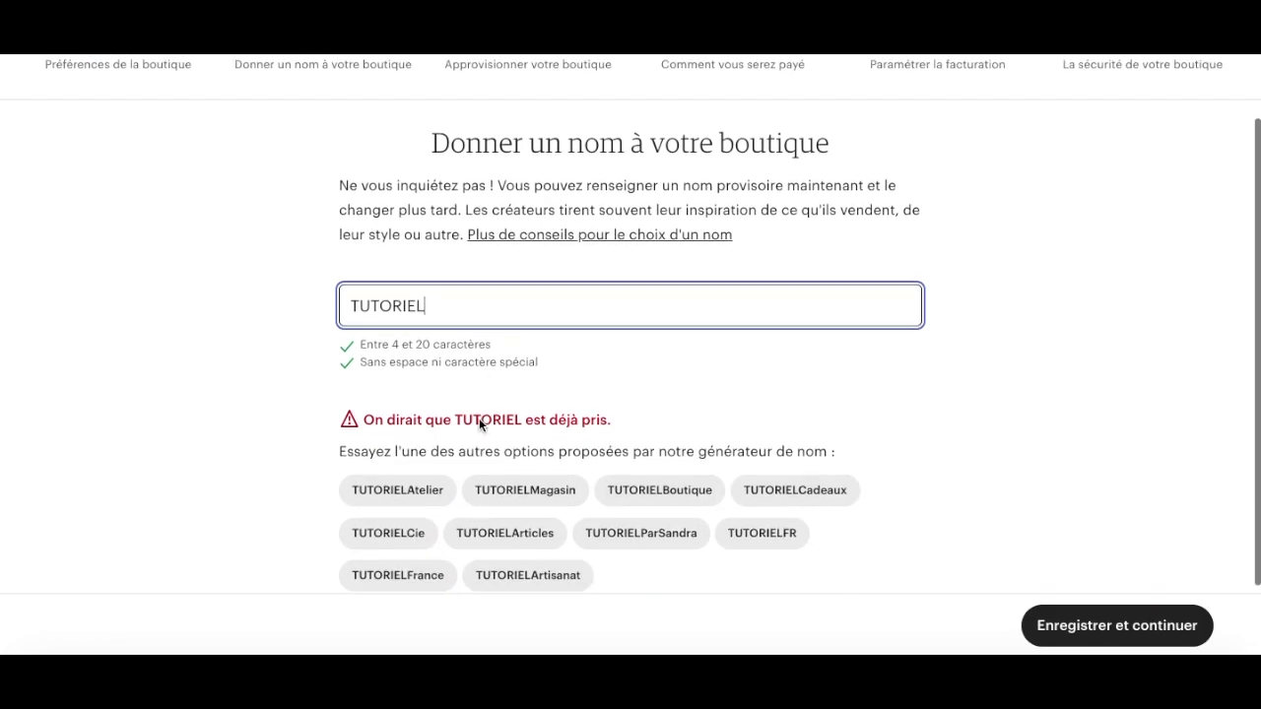
pyautogui.click(636, 483)
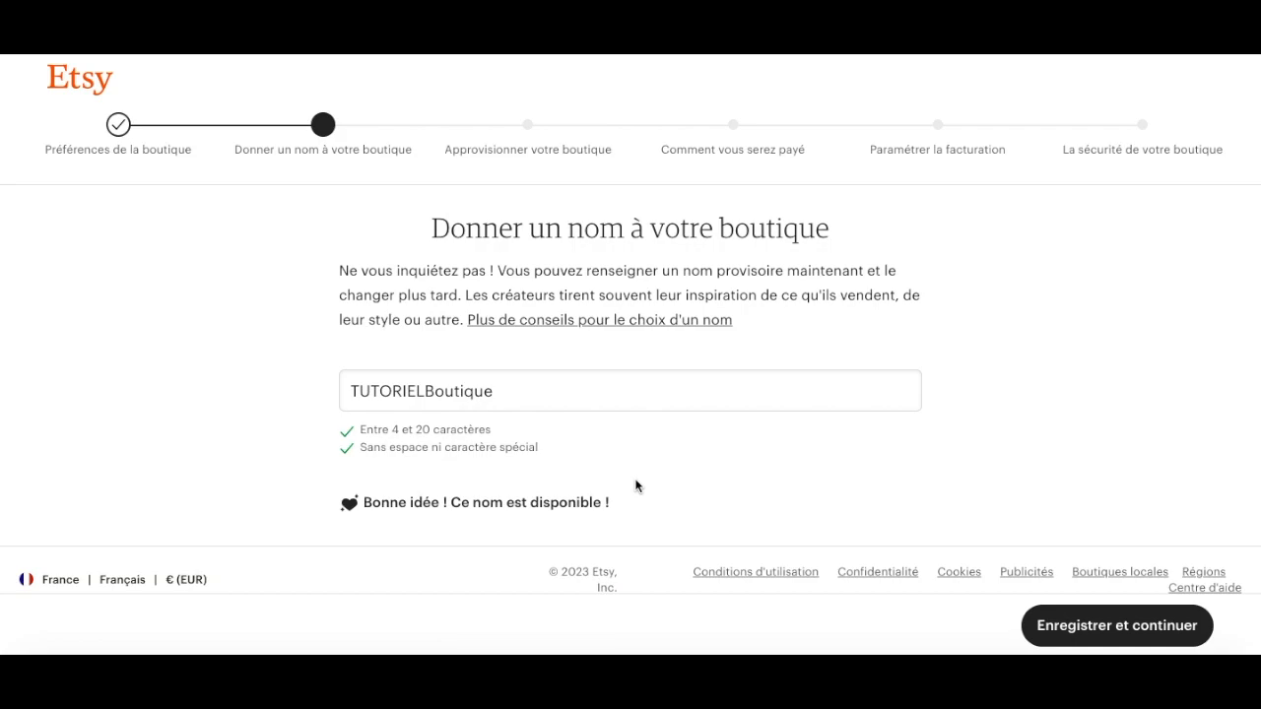
pyautogui.click(1094, 631)
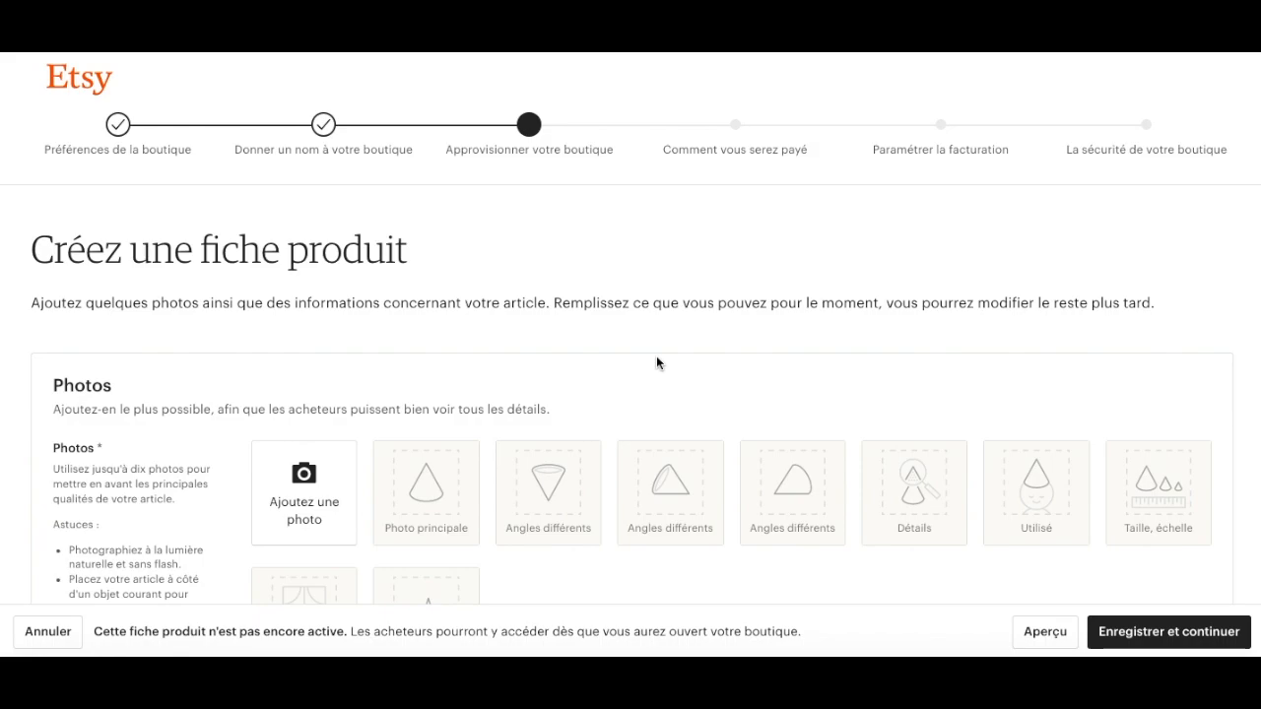
# Step: Upload "Bracelet homme en cuir.JPG" as the main photo of the new product listing
pyautogui.scroll(-3, 657, 362)
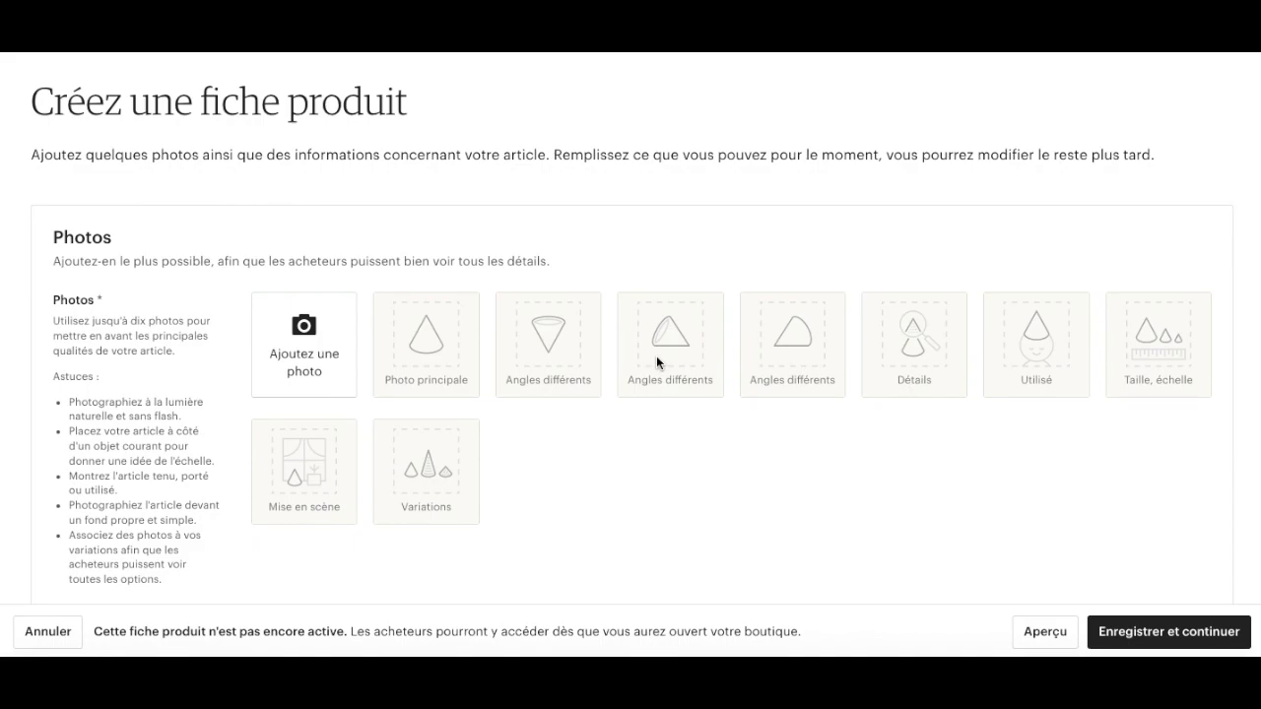
pyautogui.click(307, 345)
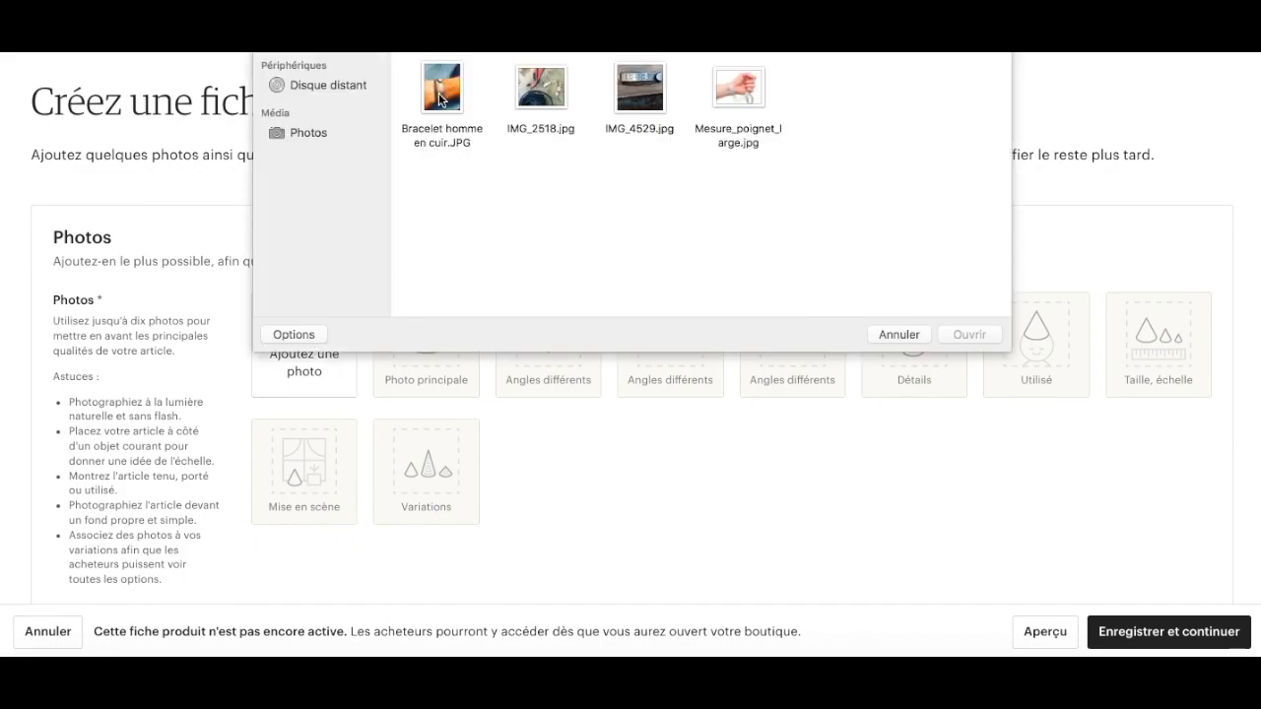
pyautogui.click(442, 99)
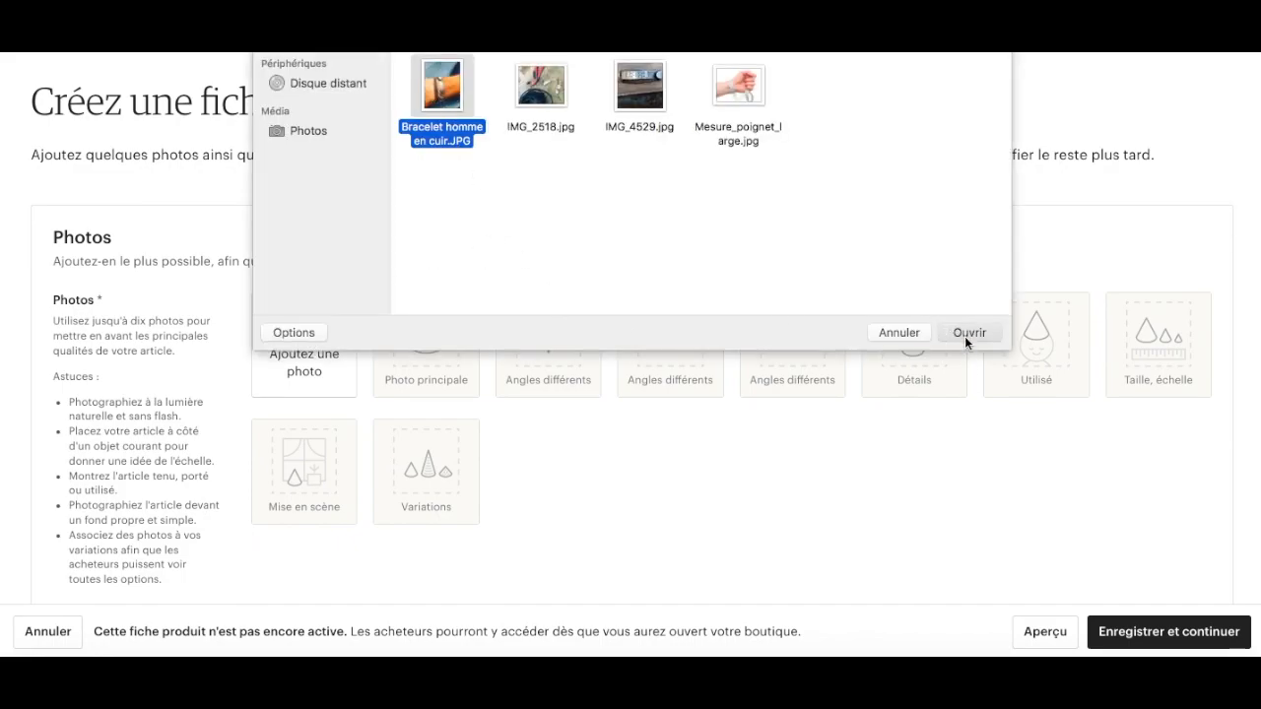
pyautogui.click(966, 336)
# Step: Adjust the listing thumbnail by zooming in slightly and repositioning the bracelet photo, and save the preview
pyautogui.scroll(-1, 643, 499)
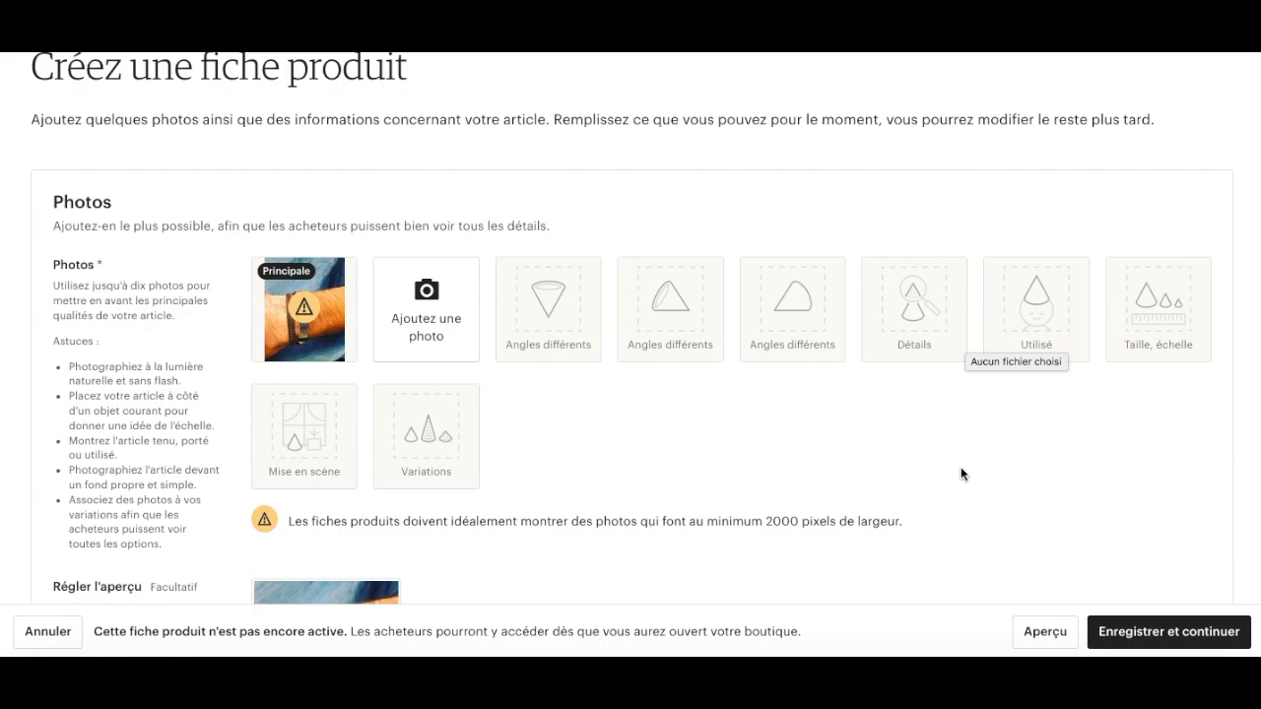
pyautogui.scroll(-2, 961, 474)
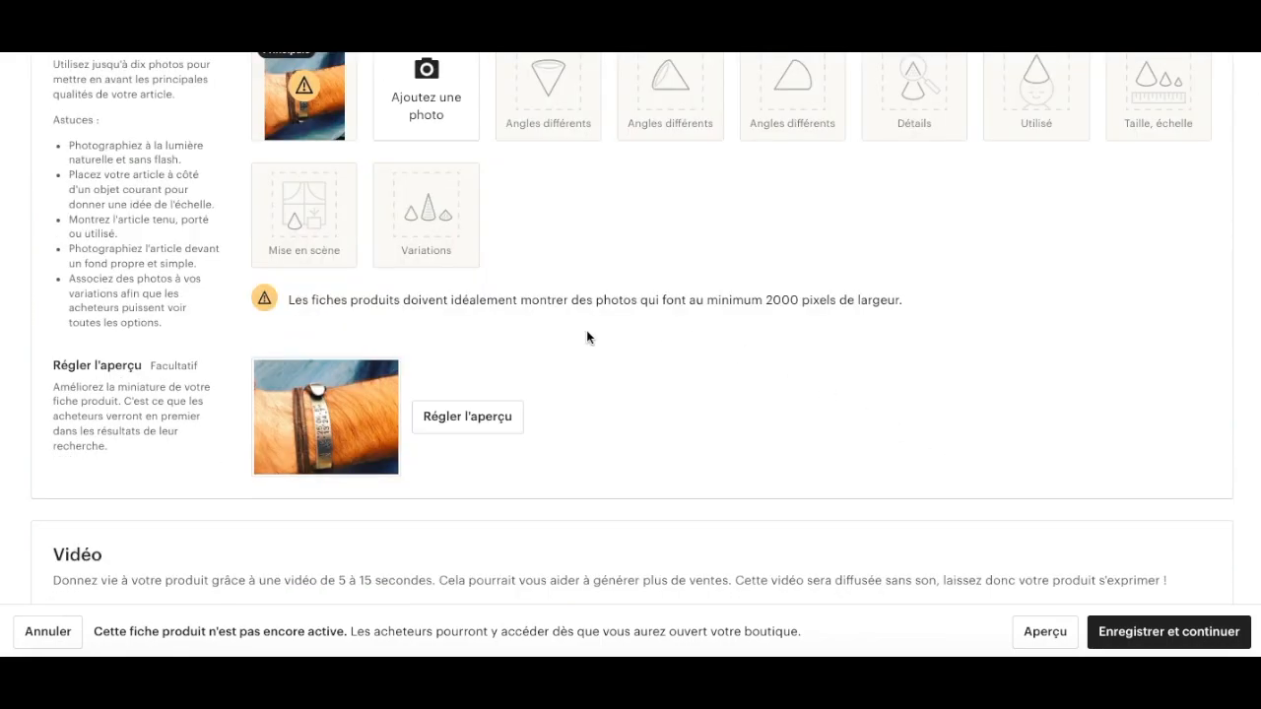
pyautogui.click(473, 418)
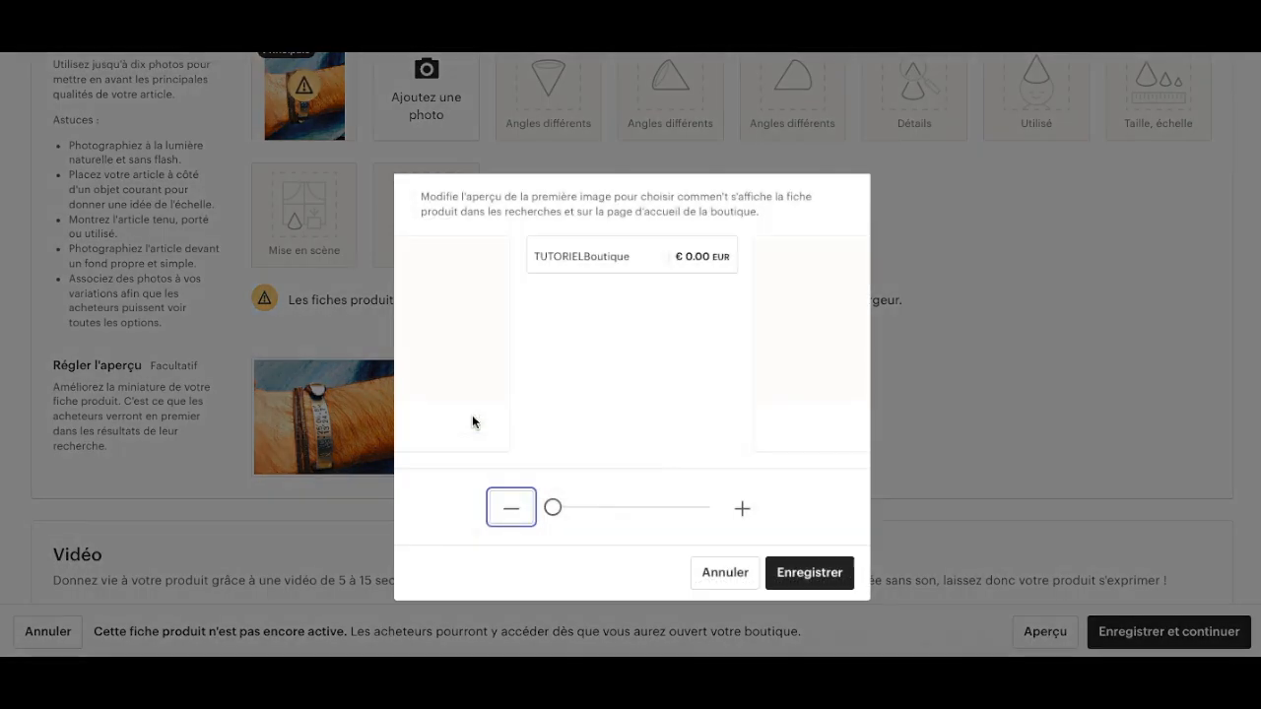
pyautogui.moveTo(554, 508)
pyautogui.mouseDown()
pyautogui.moveTo(630, 511)
pyautogui.moveTo(560, 509)
pyautogui.mouseUp()
pyautogui.moveTo(648, 370); pyautogui.dragTo(649, 322)
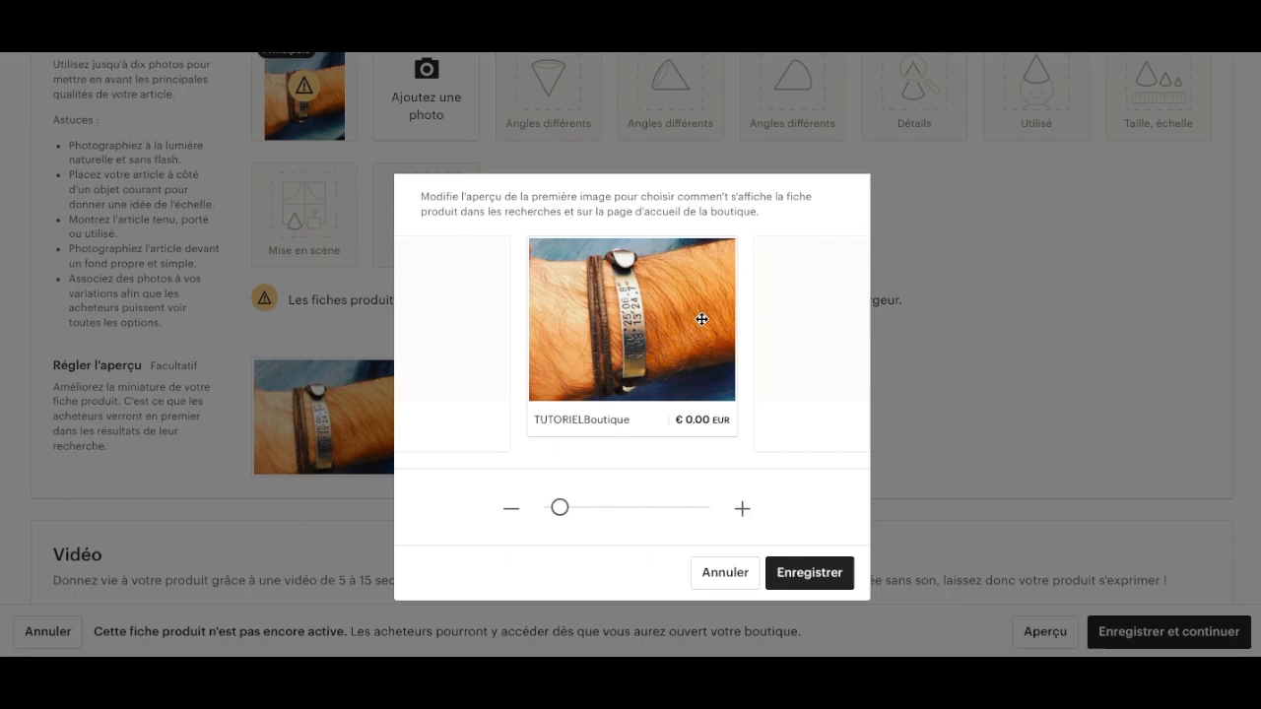
pyautogui.click(810, 573)
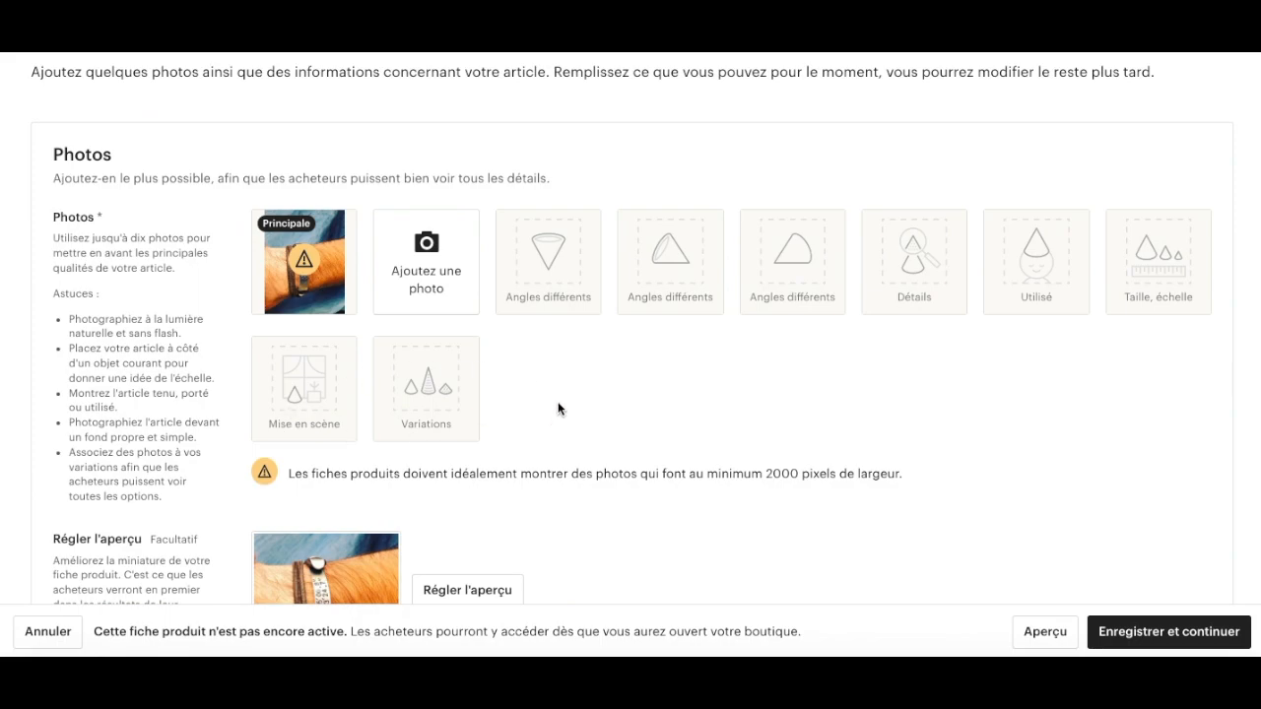
# Step: Add IMG_4529.jpg and Mesure_poignet_large.jpg as the second and third listing photos
pyautogui.click(435, 273)
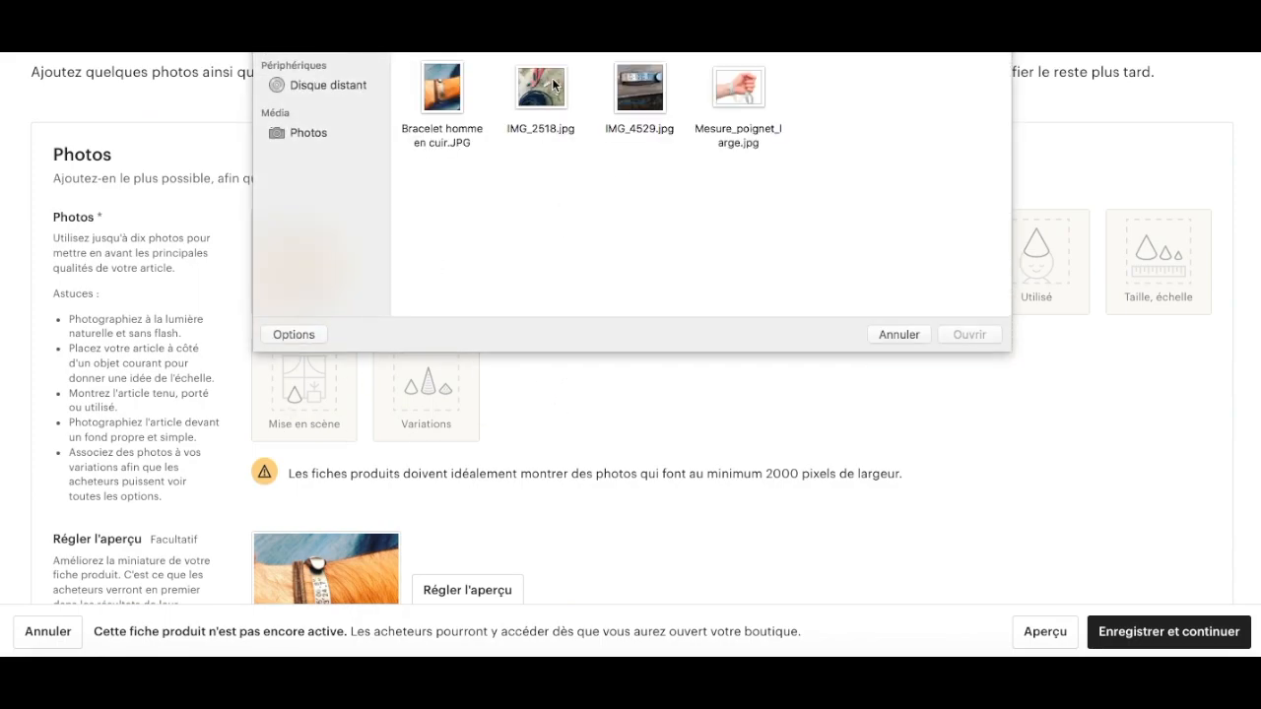
pyautogui.click(631, 92)
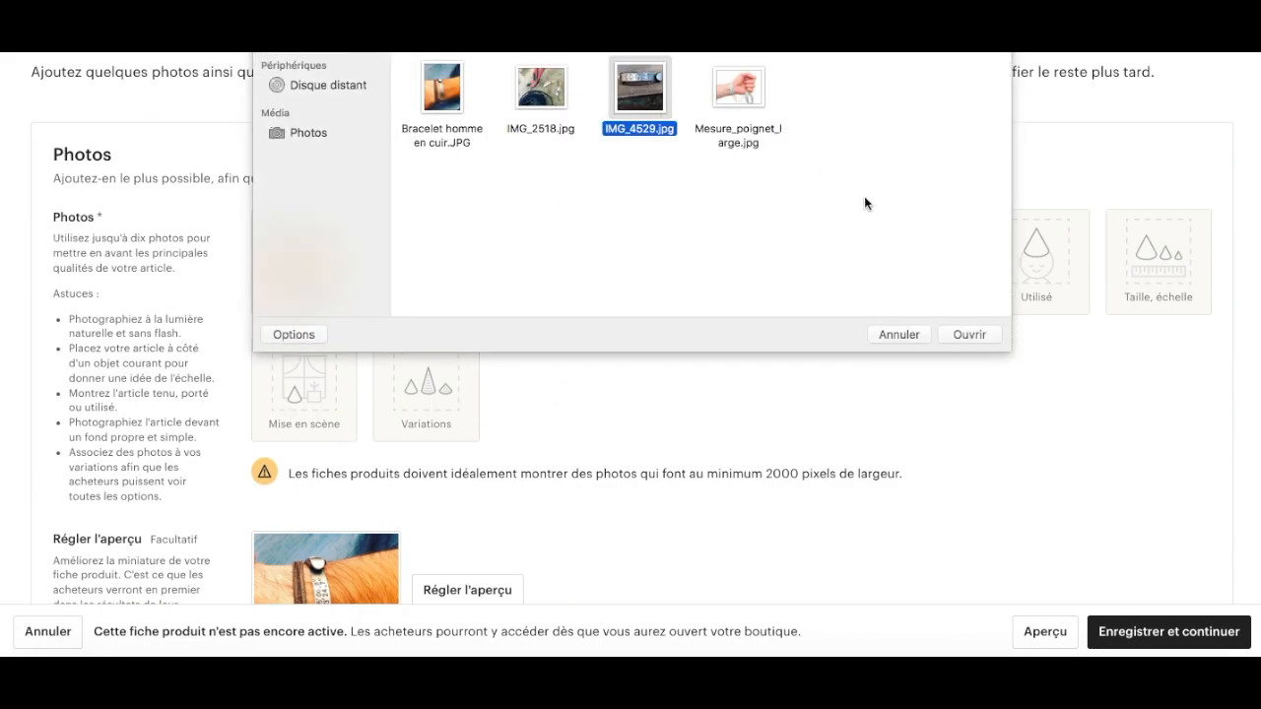
pyautogui.click(971, 335)
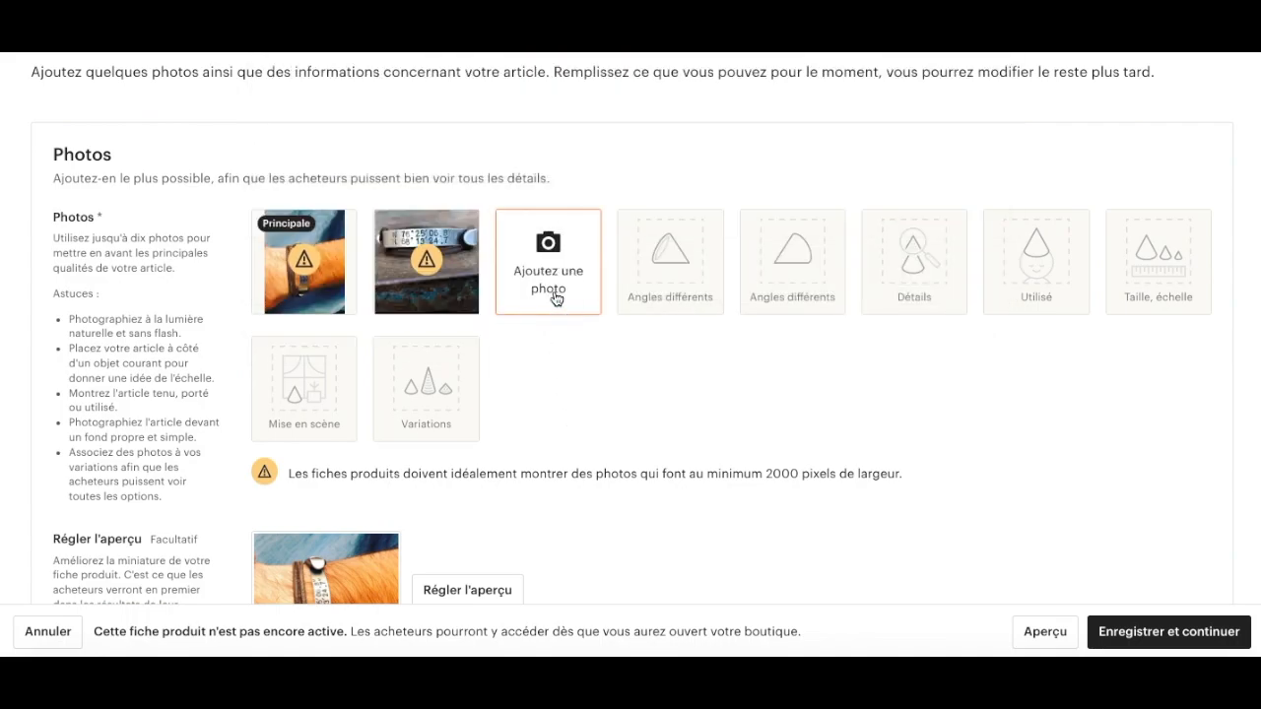
pyautogui.click(556, 299)
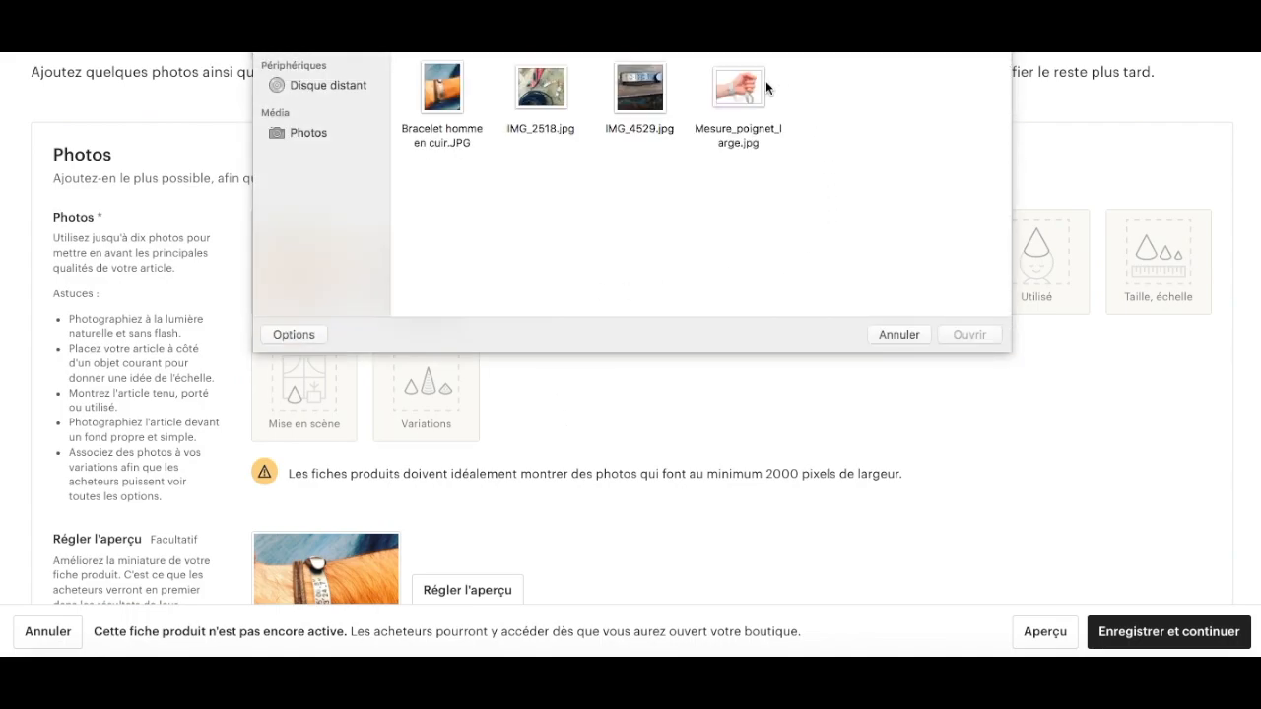
pyautogui.click(748, 95)
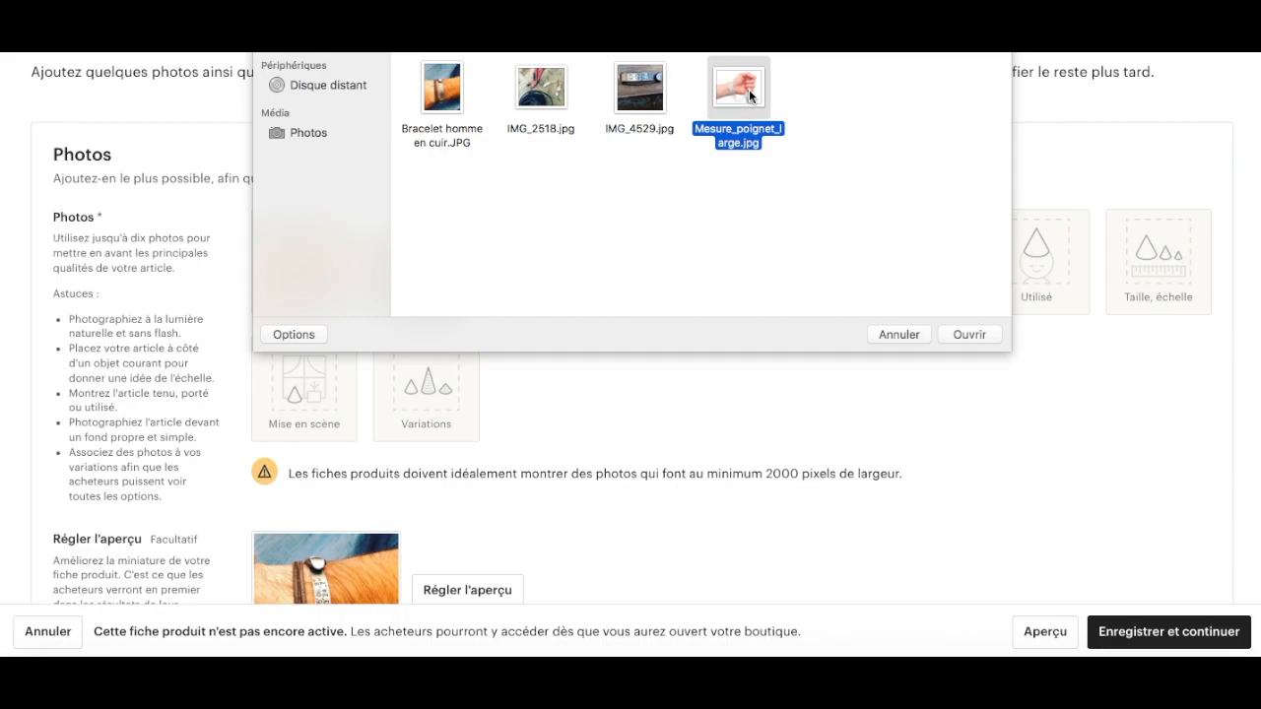
pyautogui.click(982, 340)
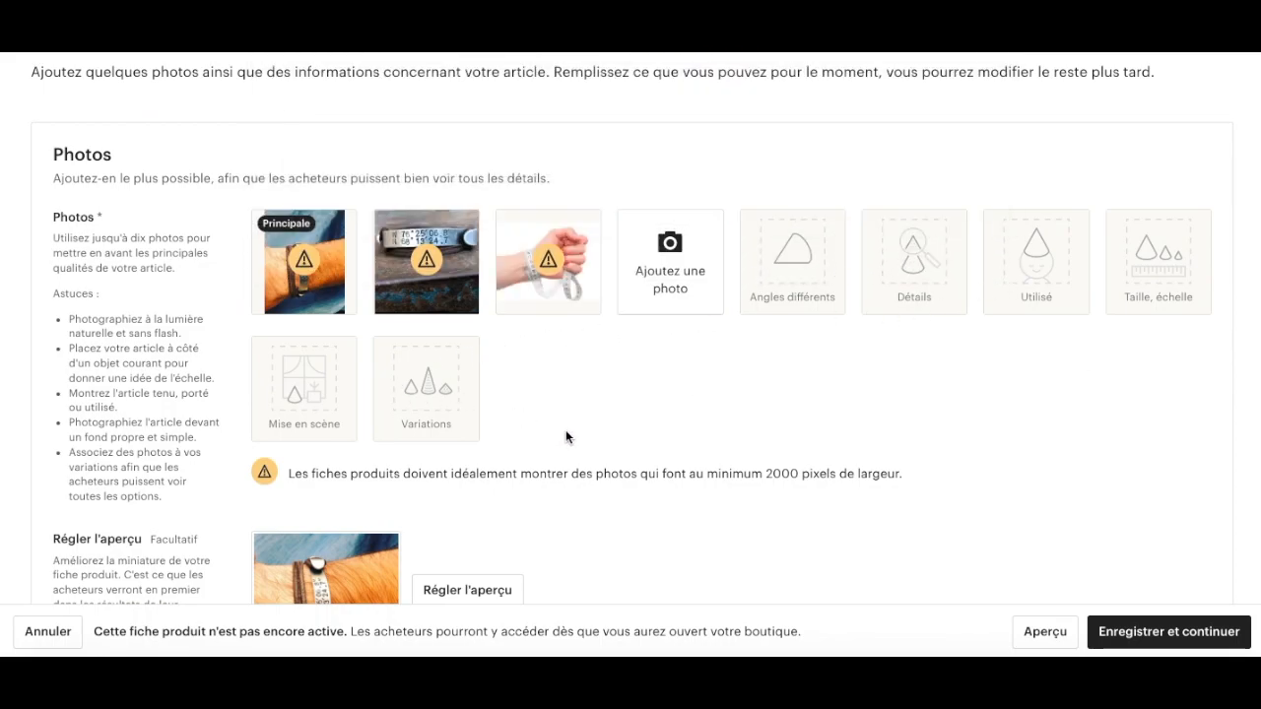
# Step: Enter the listing title "Bracelet personnalisé en cuir marron pour homme, coordonnées GPS de rencontre."
pyautogui.scroll(-5, 566, 436)
pyautogui.scroll(-1, 566, 437)
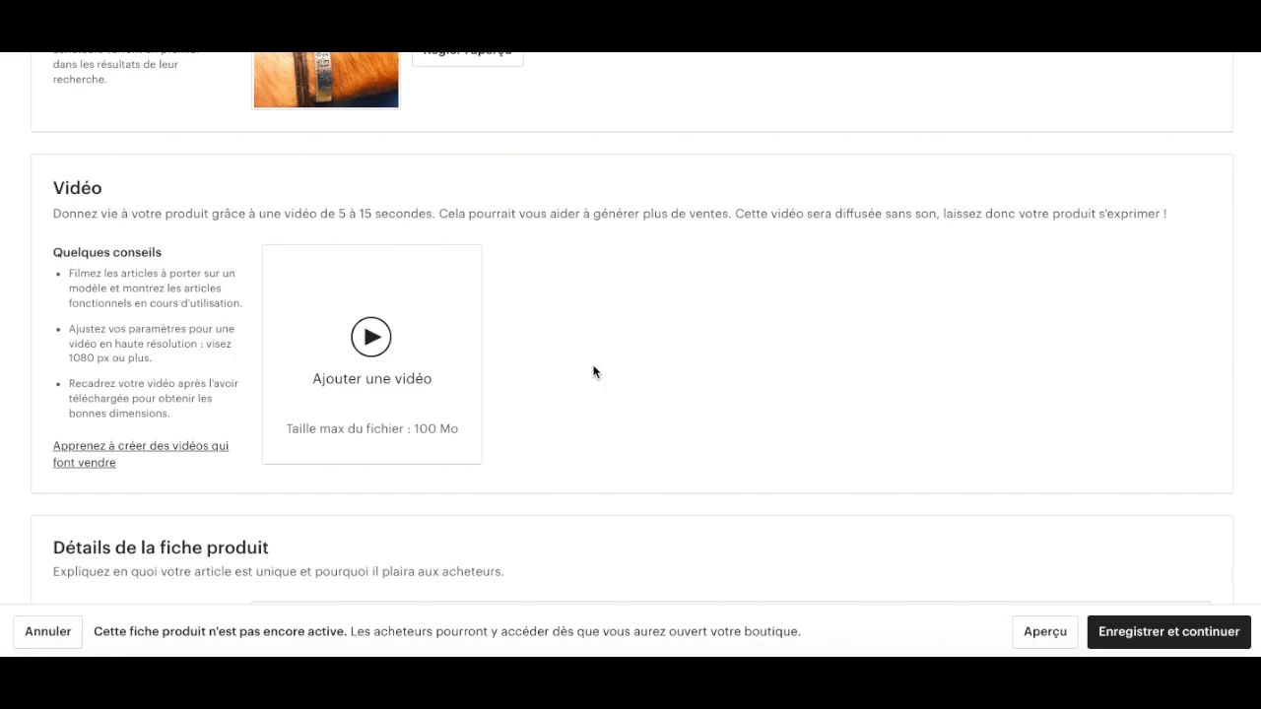
pyautogui.scroll(-3, 594, 371)
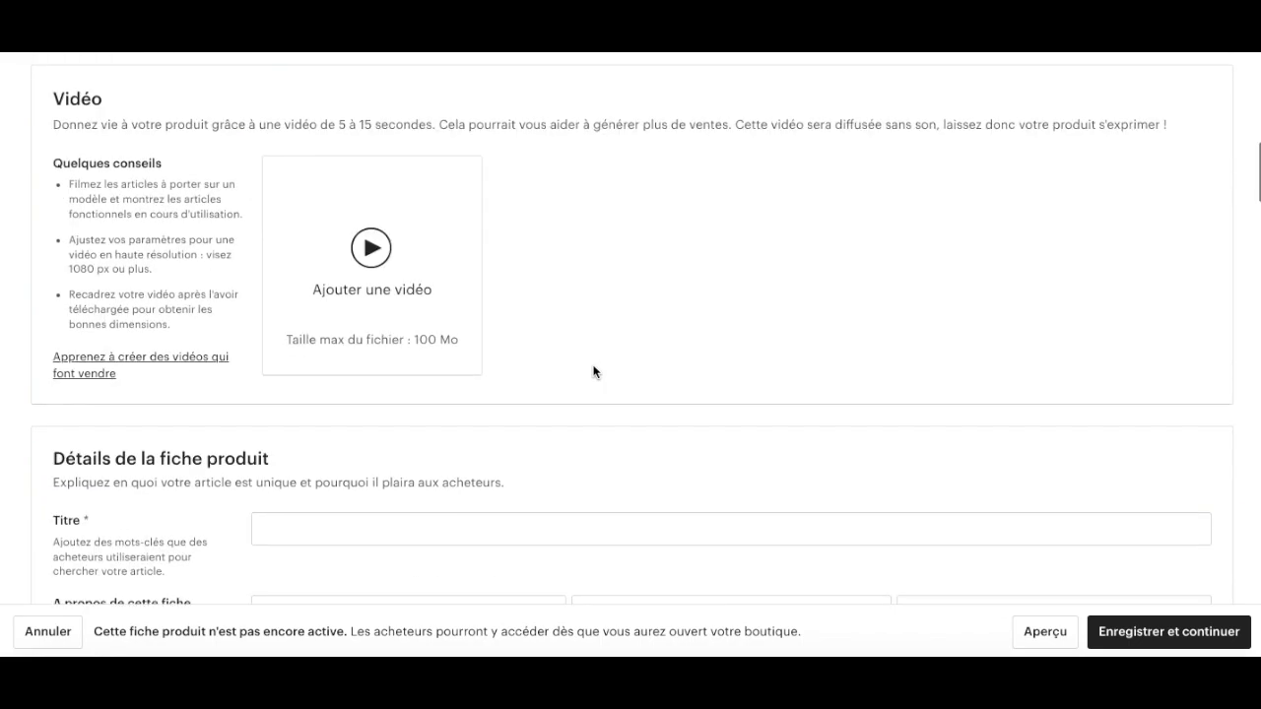
pyautogui.click(539, 315)
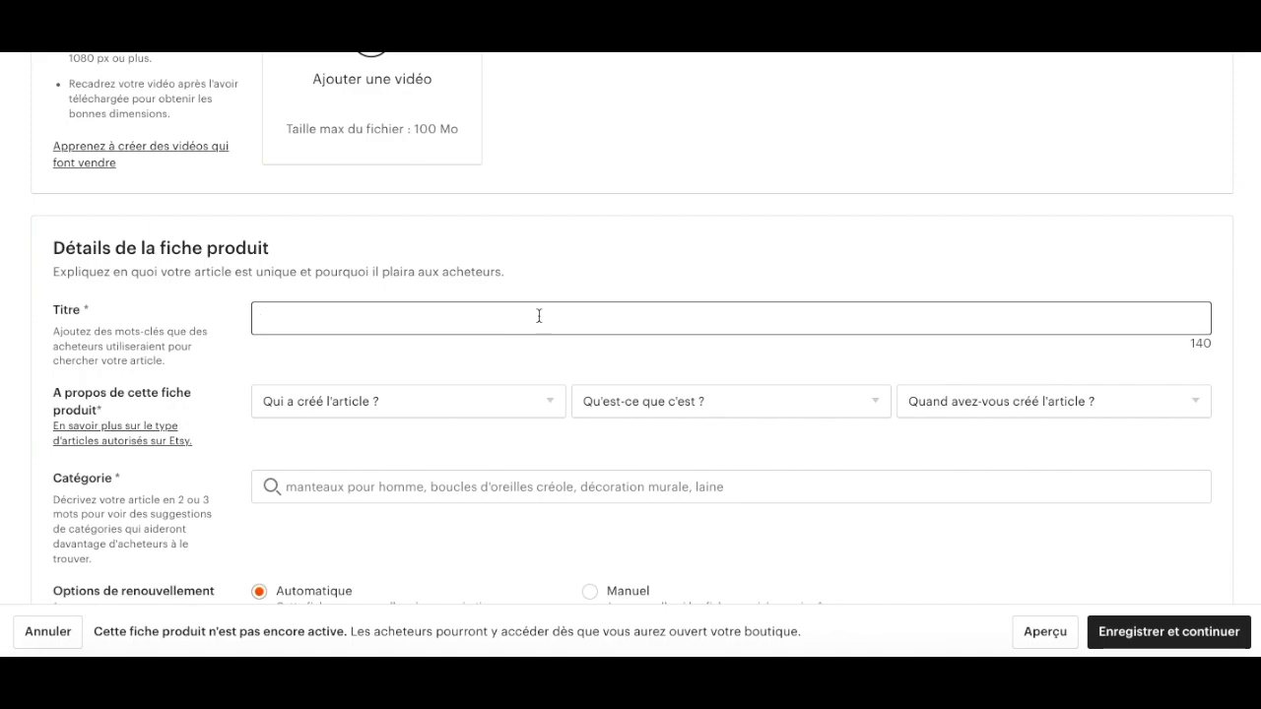
pyautogui.write('Bracelet perso')
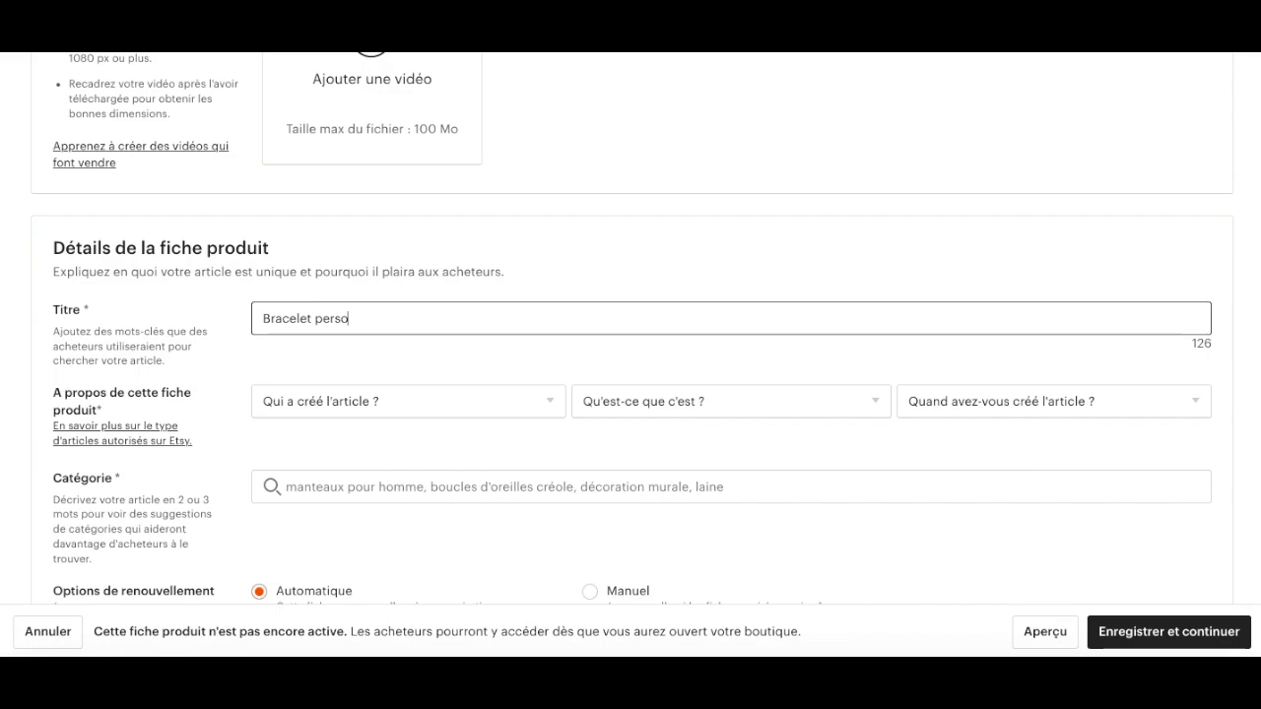
pyautogui.write('nnalisé en cuir marron p')
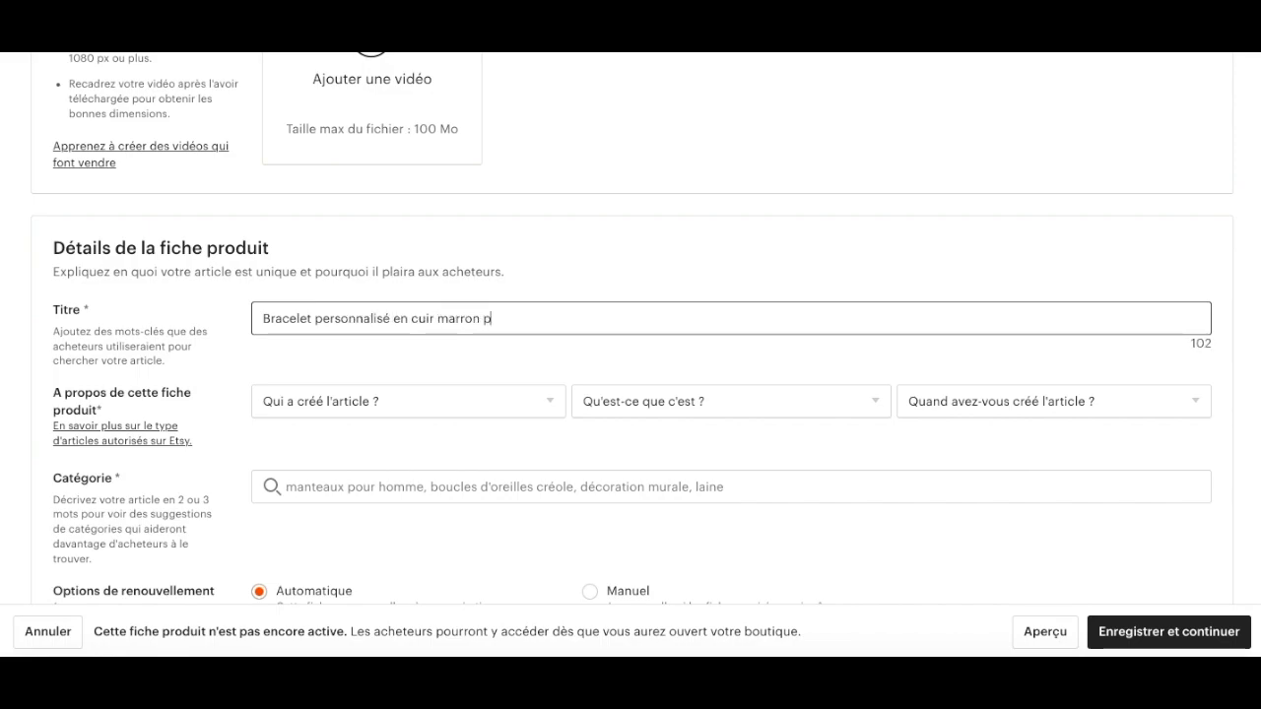
pyautogui.write('our homme, c')
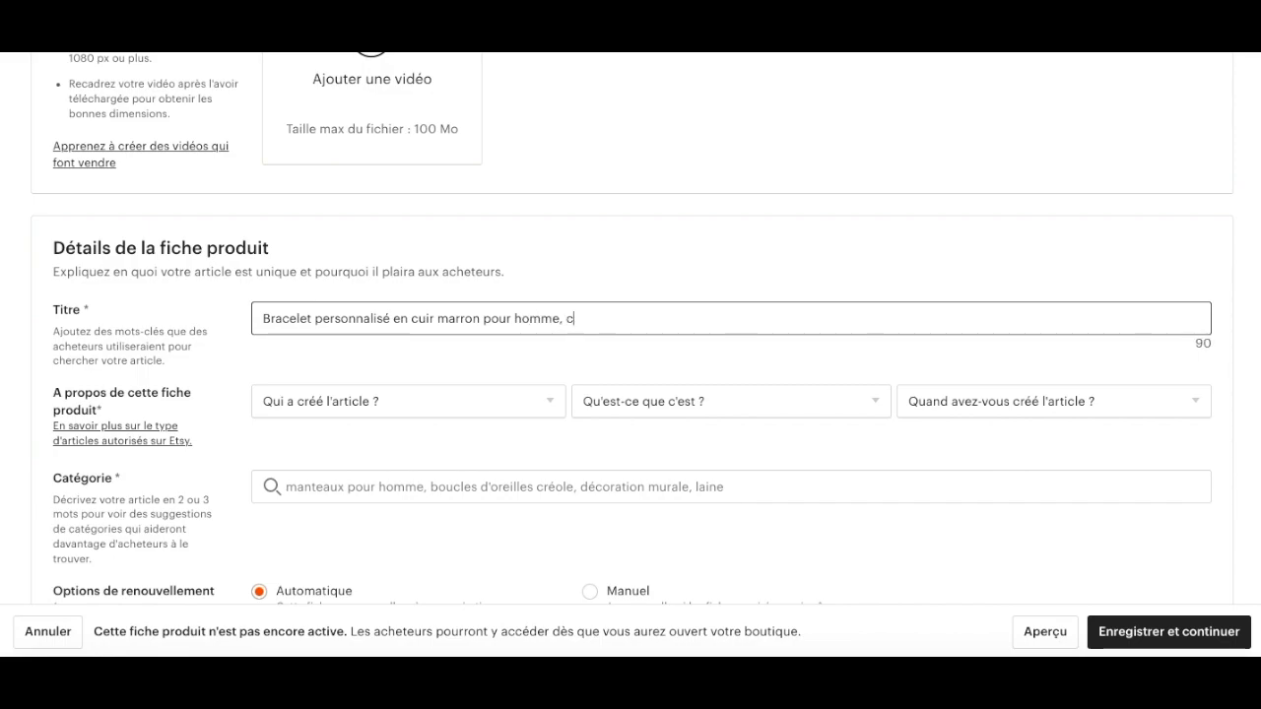
pyautogui.write('oordonnées GPS d')
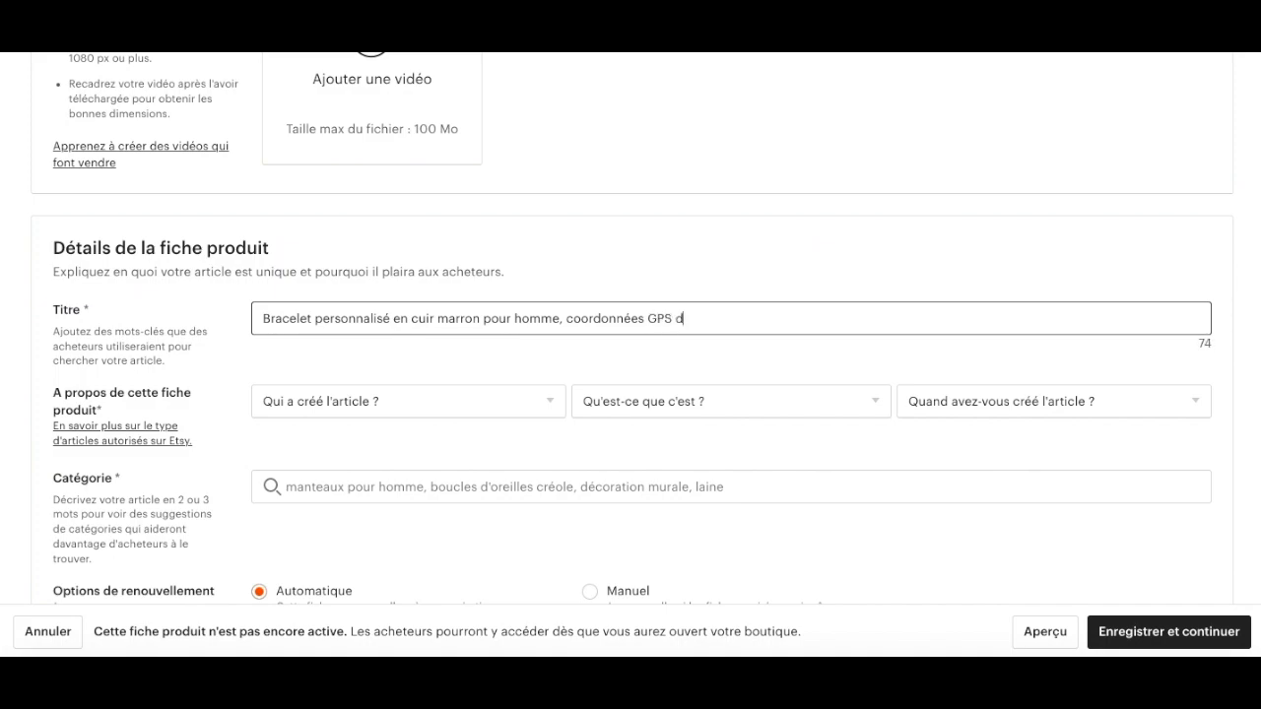
pyautogui.write('e rencontre')
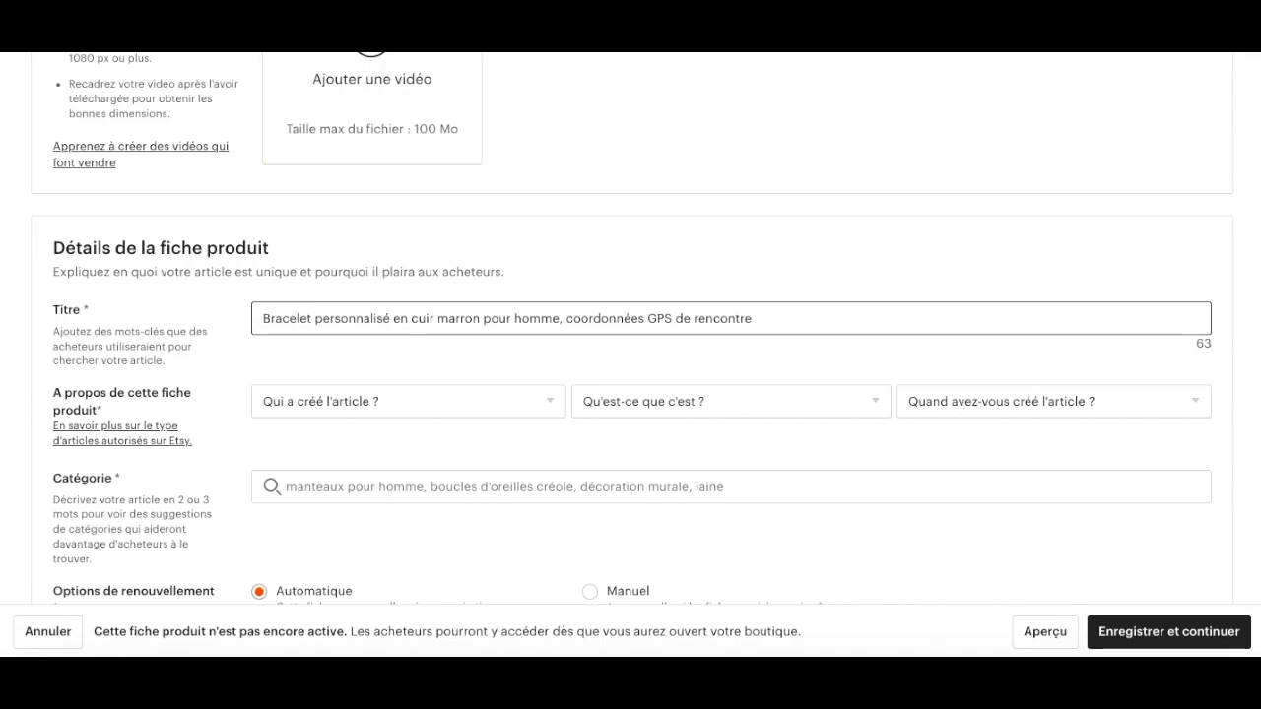
pyautogui.write('.')
# Step: Describe the item's origin as made by "Moi-même", type "Un produit fini", and creation period "2020 - 2023"
pyautogui.scroll(-3, 631, 328)
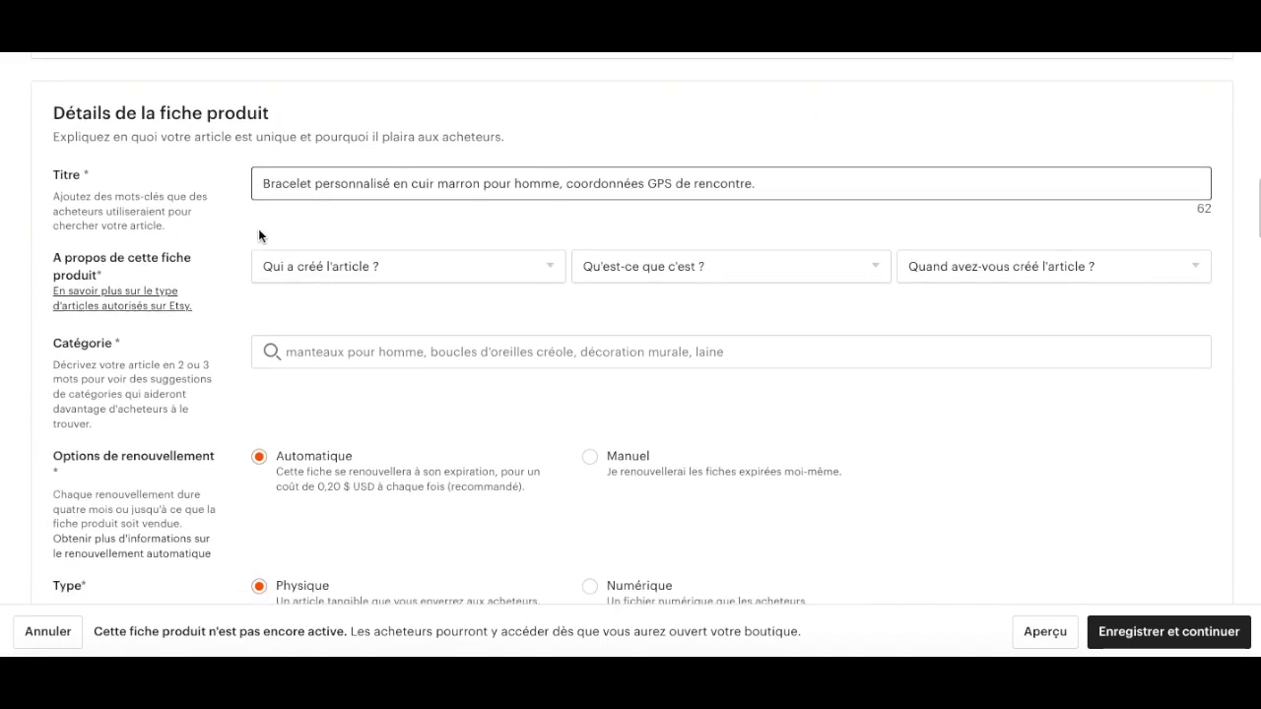
pyautogui.click(384, 270)
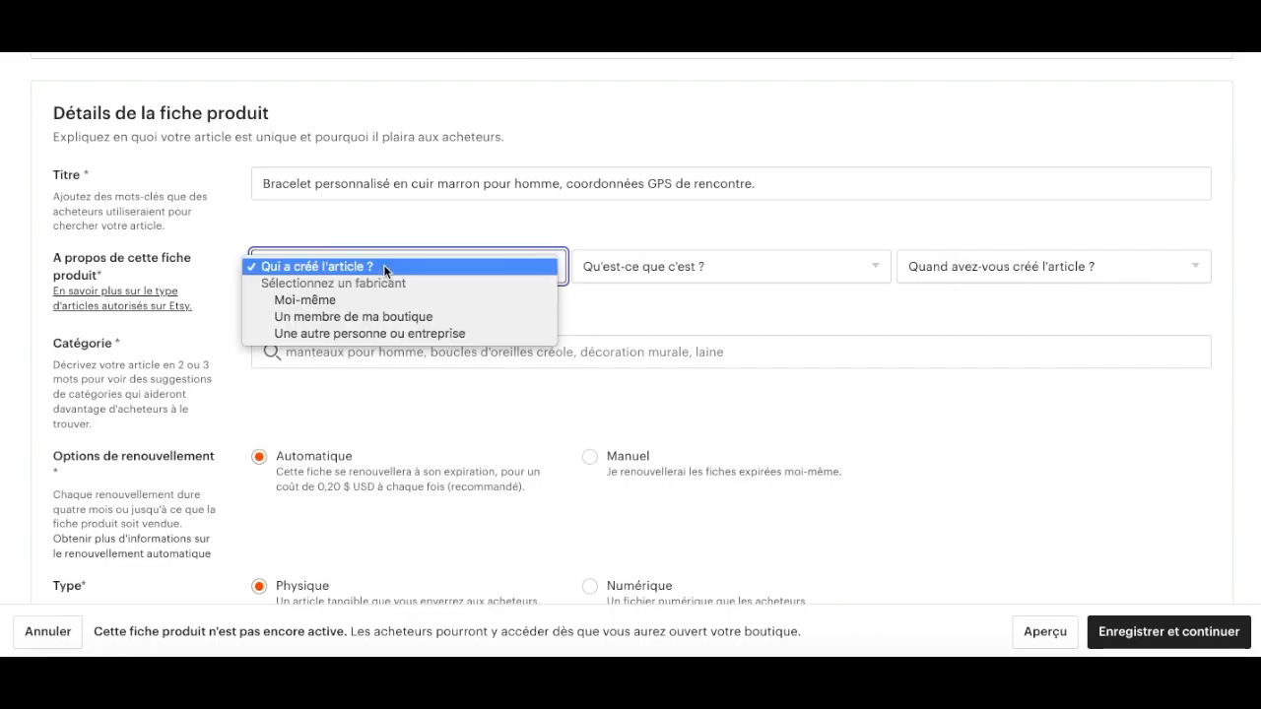
pyautogui.click(316, 301)
pyautogui.click(742, 266)
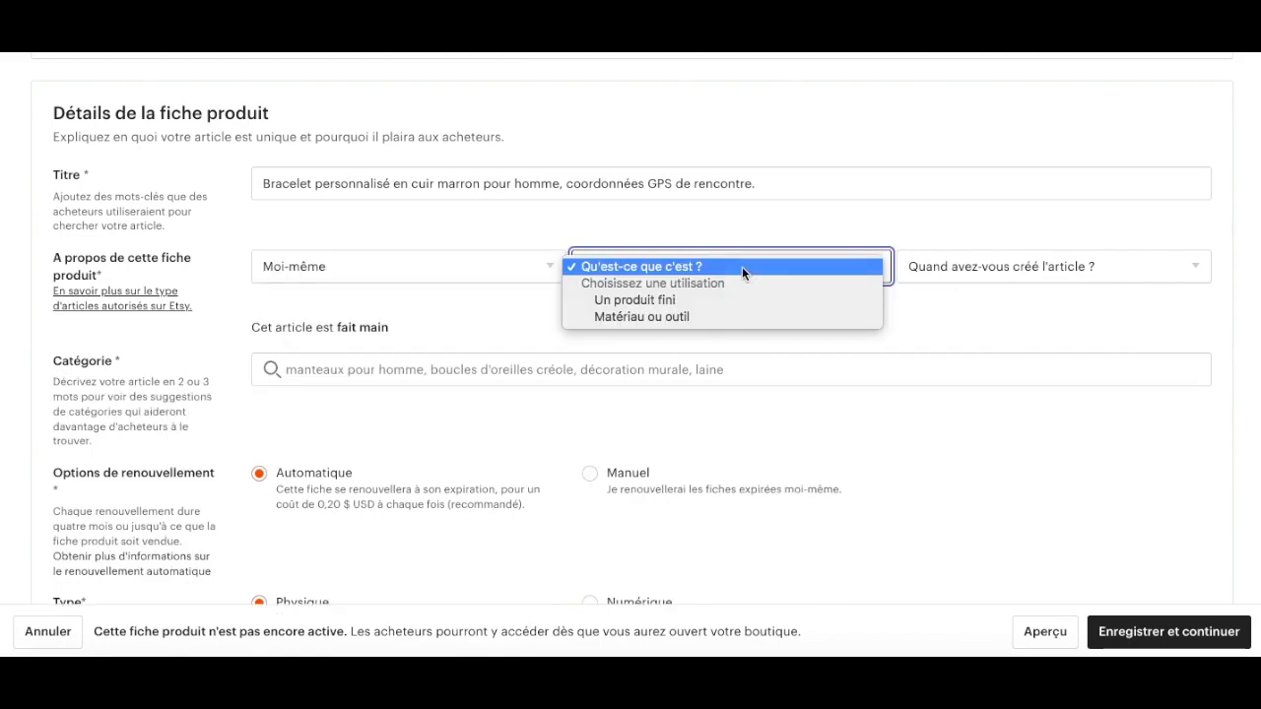
pyautogui.click(649, 300)
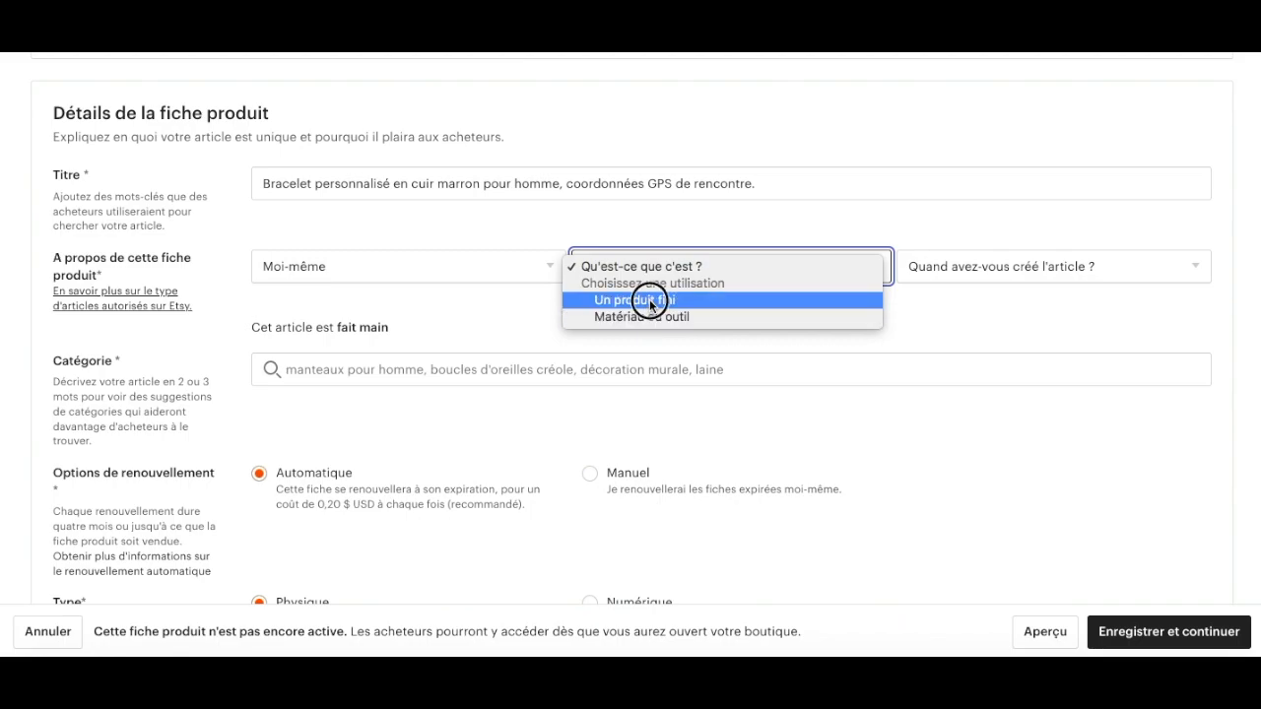
pyautogui.click(1040, 260)
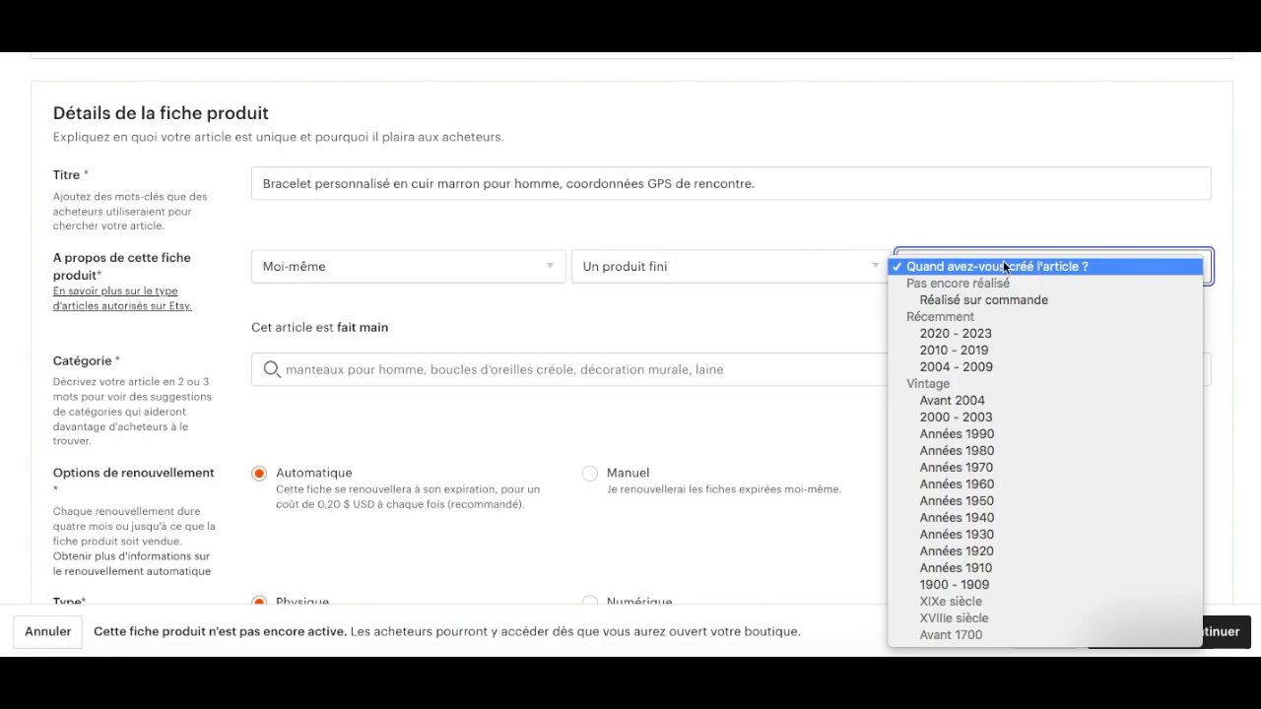
pyautogui.click(958, 334)
pyautogui.scroll(-3, 744, 325)
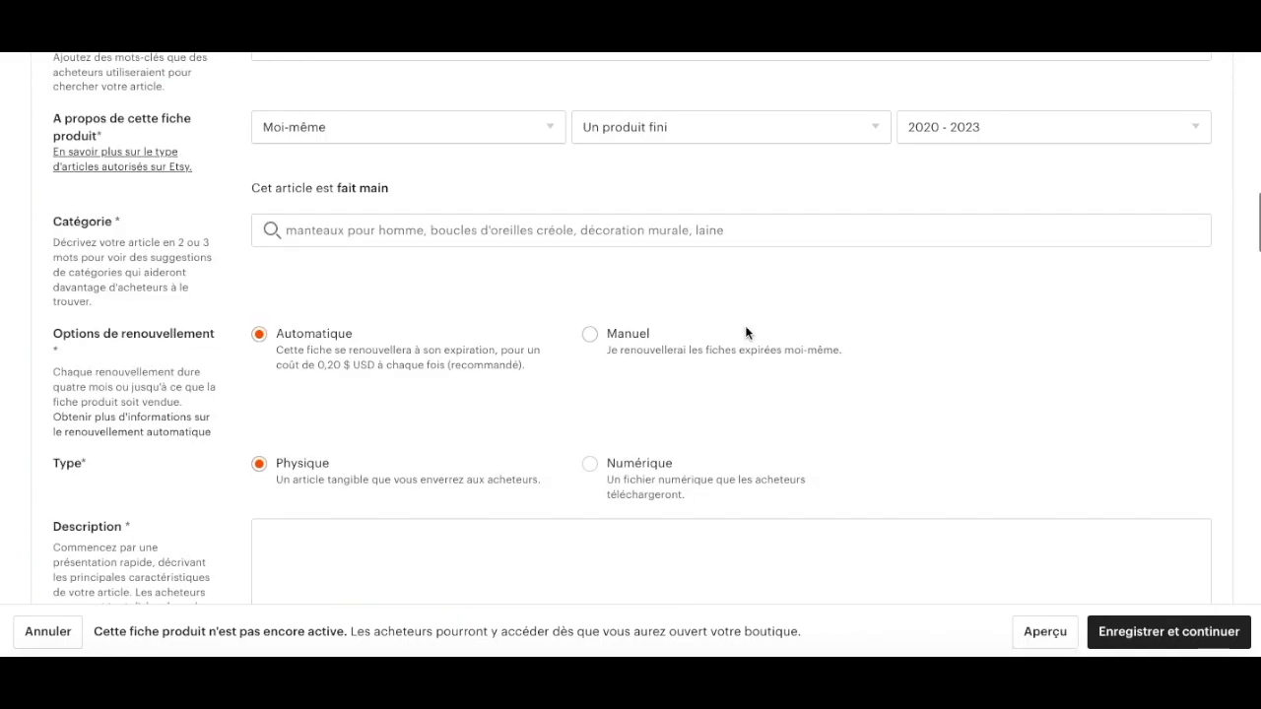
# Step: Search the listing categories for "Bracelets" and assign the category "Bracelets manchette" under Bijoux
pyautogui.click(394, 230)
pyautogui.write('Bracelets')
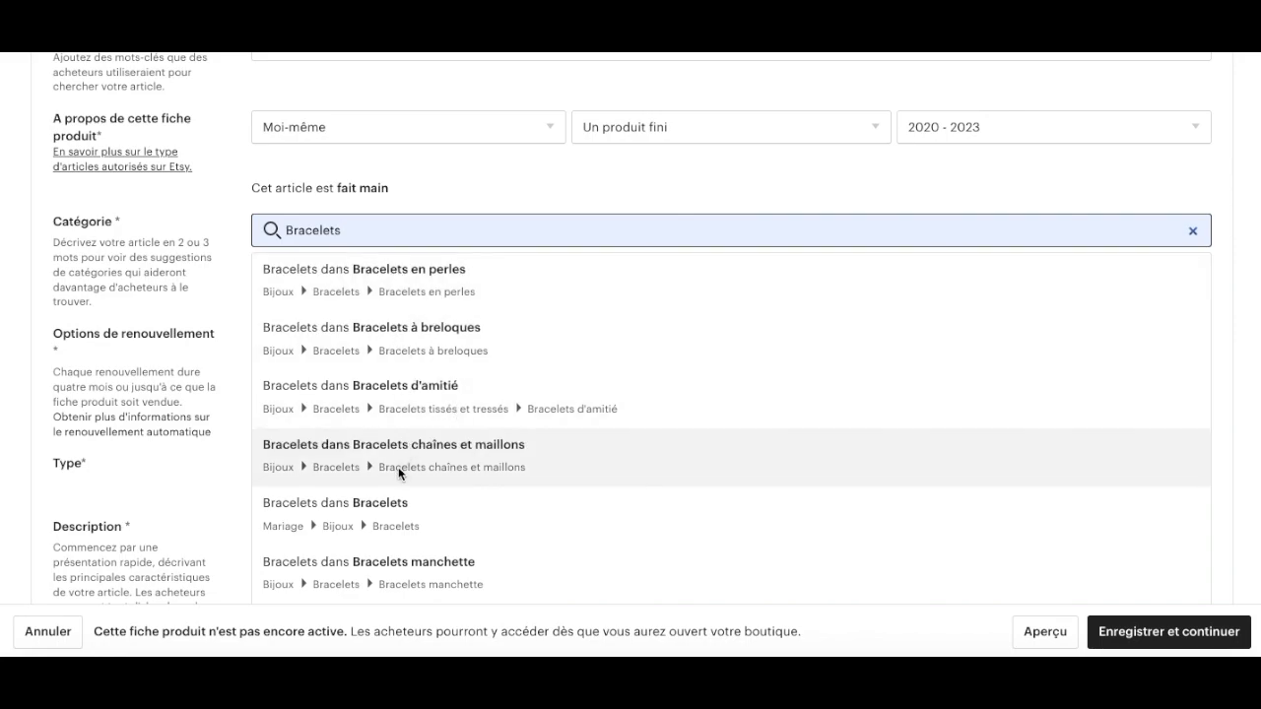
pyautogui.click(406, 563)
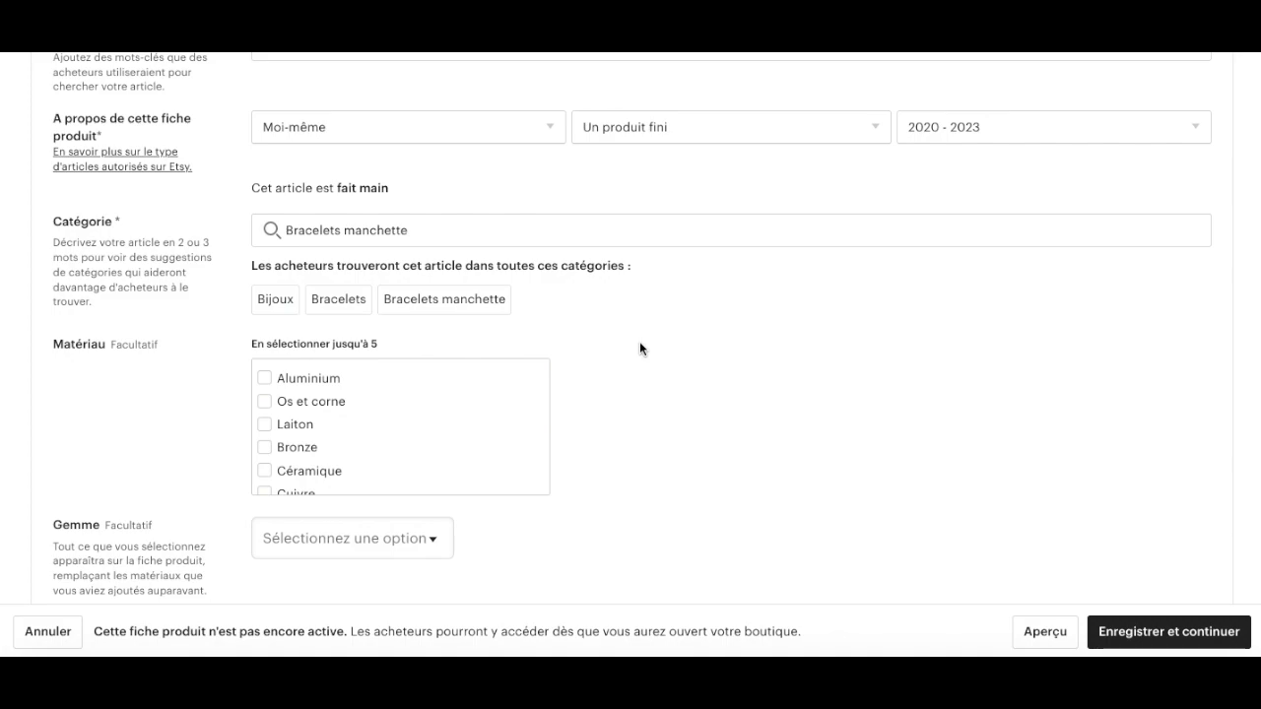
# Step: Select Aluminium, Cuir and Argent as the bracelet's materials
pyautogui.scroll(-2, 639, 345)
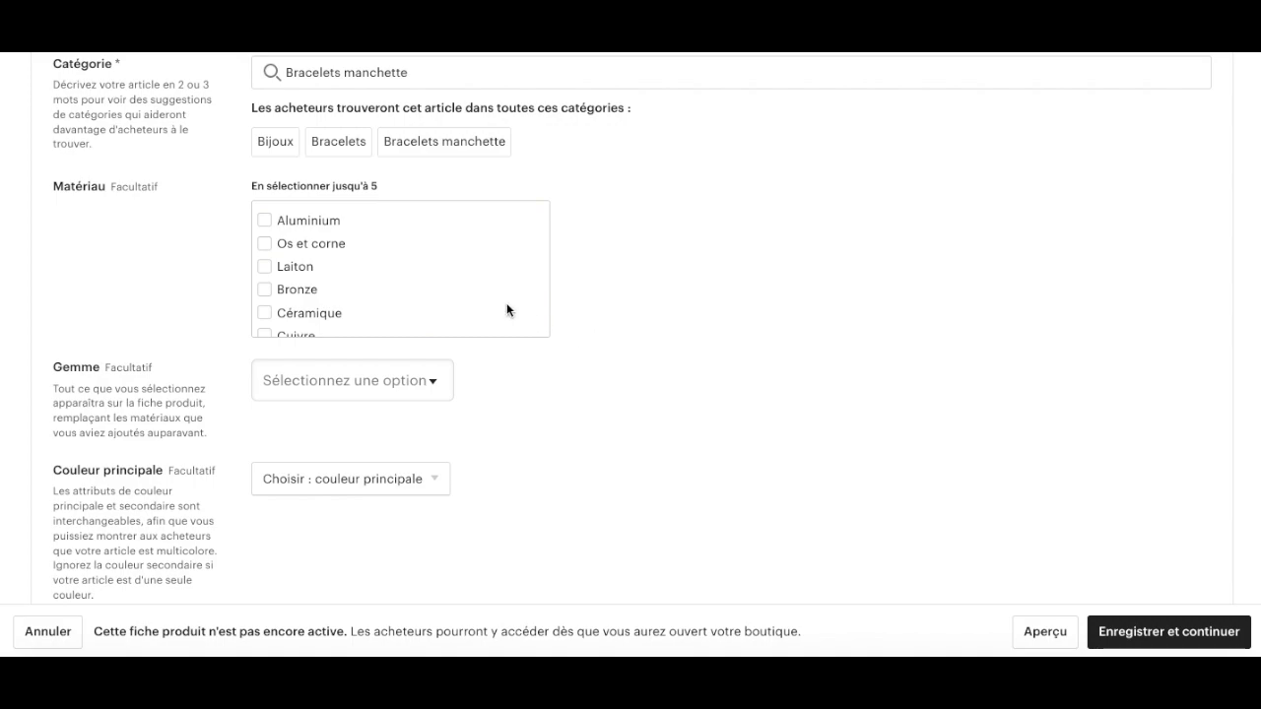
pyautogui.click(263, 218)
pyautogui.scroll(-3, 324, 281)
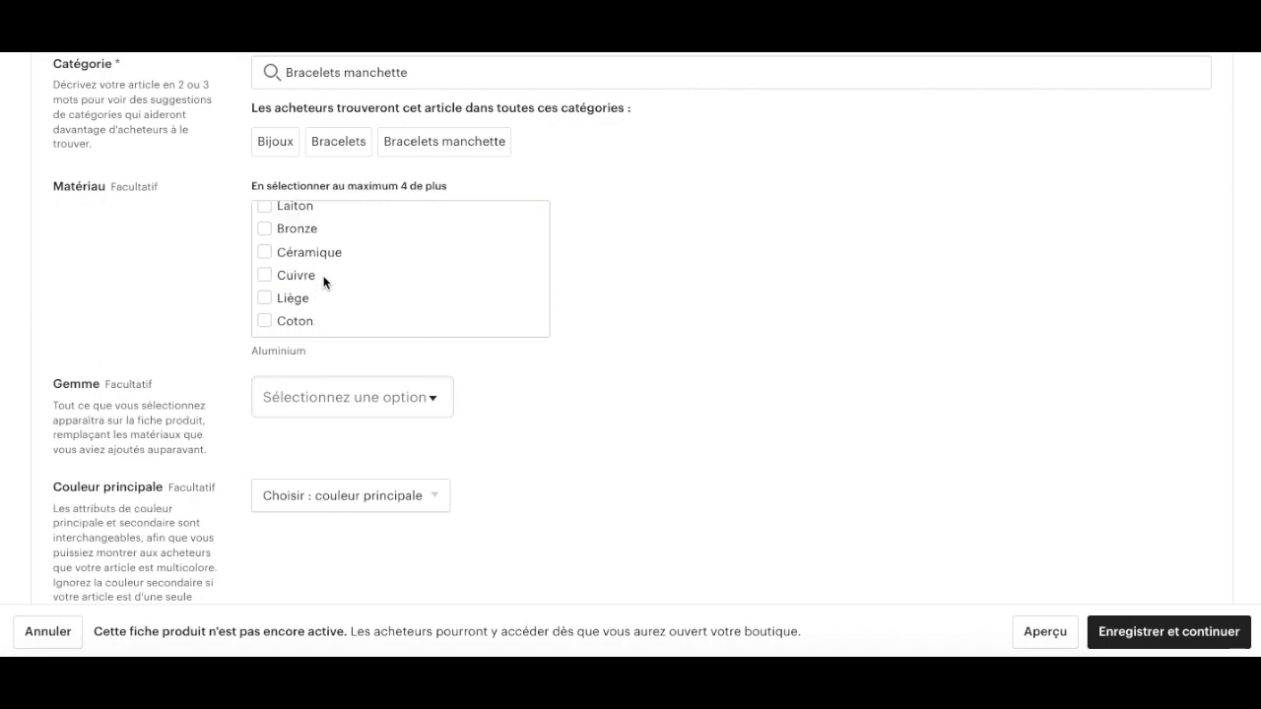
pyautogui.scroll(-3, 324, 281)
pyautogui.scroll(1, 324, 281)
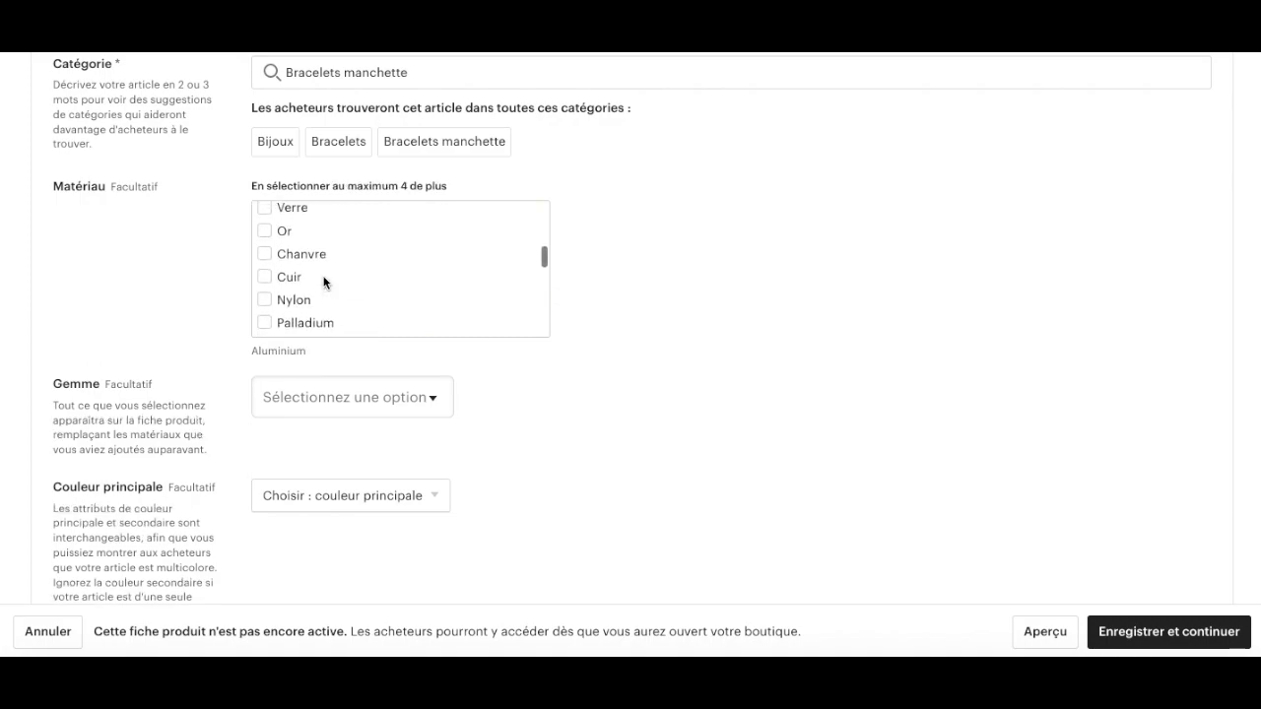
pyautogui.click(263, 277)
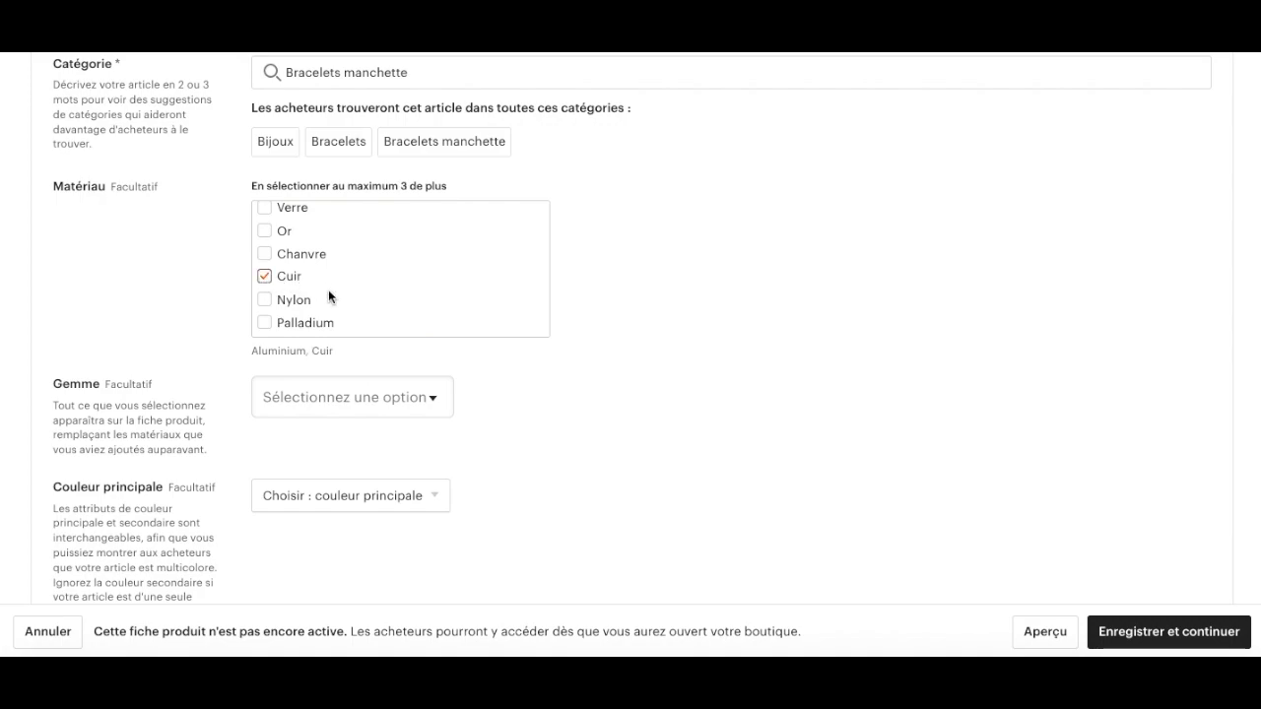
pyautogui.scroll(-3, 328, 293)
pyautogui.scroll(-2, 328, 289)
pyautogui.click(263, 257)
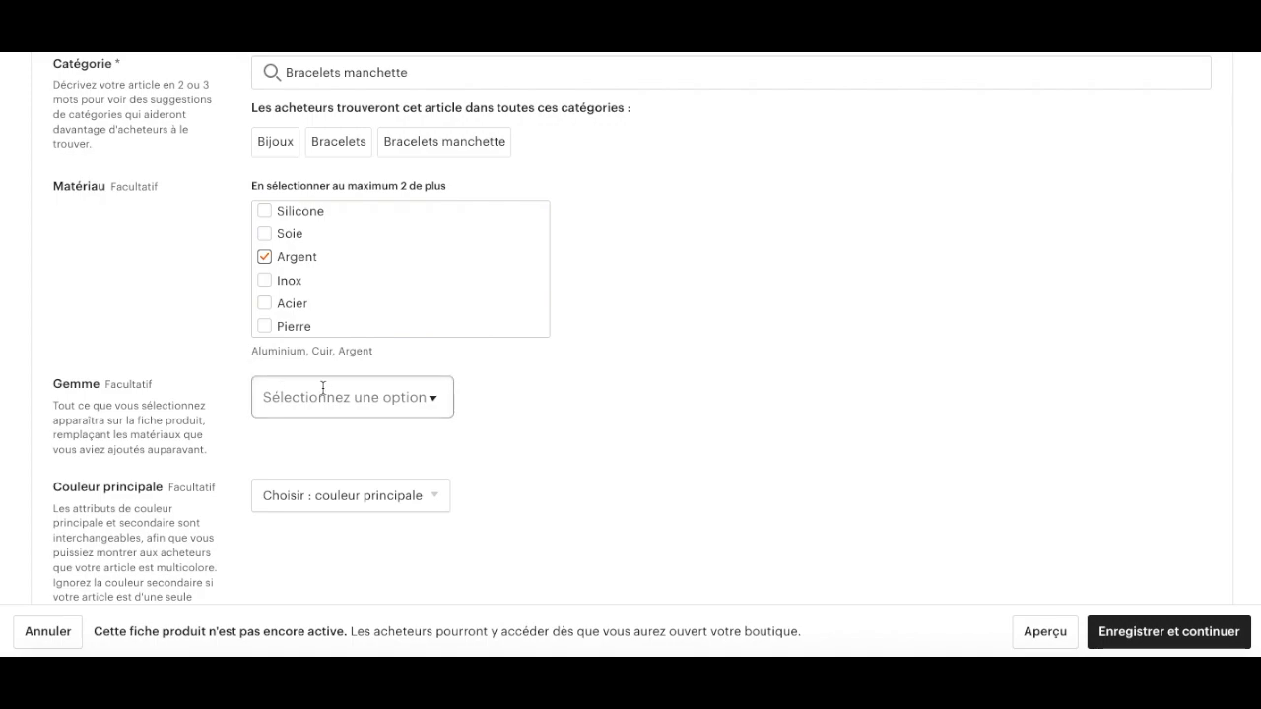
# Step: Set the bracelet's main colour to Marron and its secondary colour to Argent
pyautogui.scroll(-3, 625, 425)
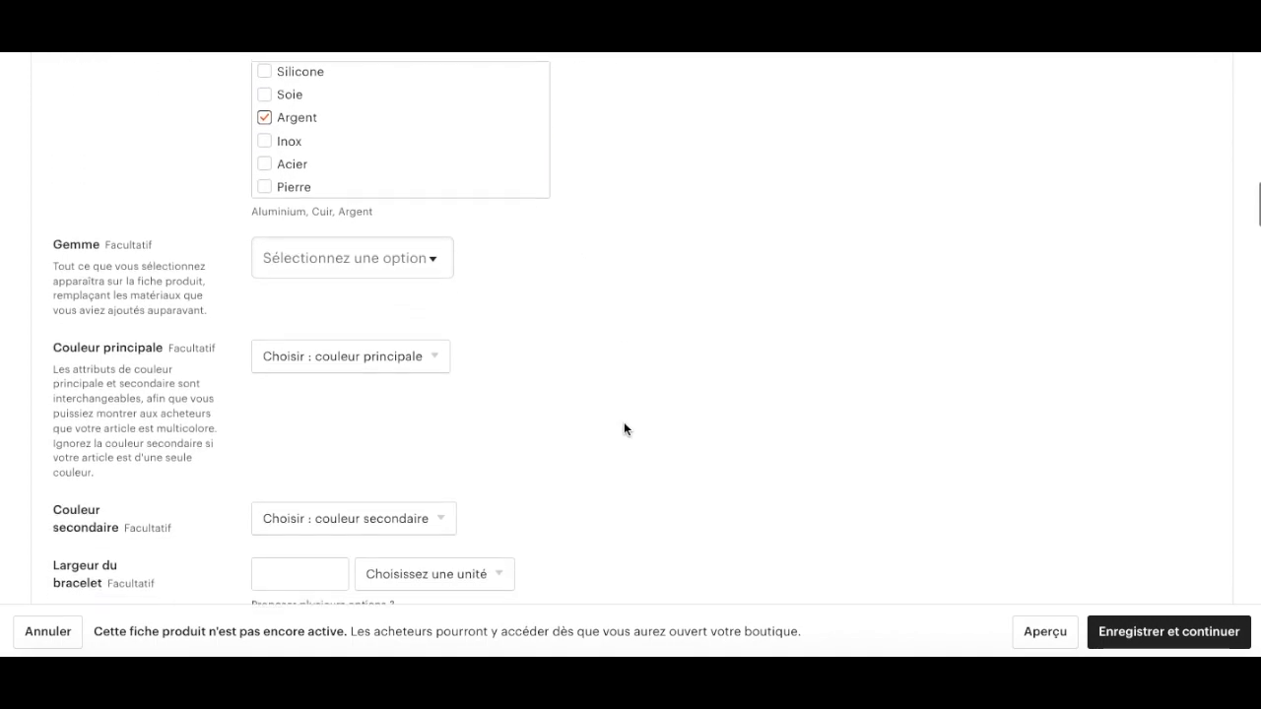
pyautogui.scroll(-1, 519, 305)
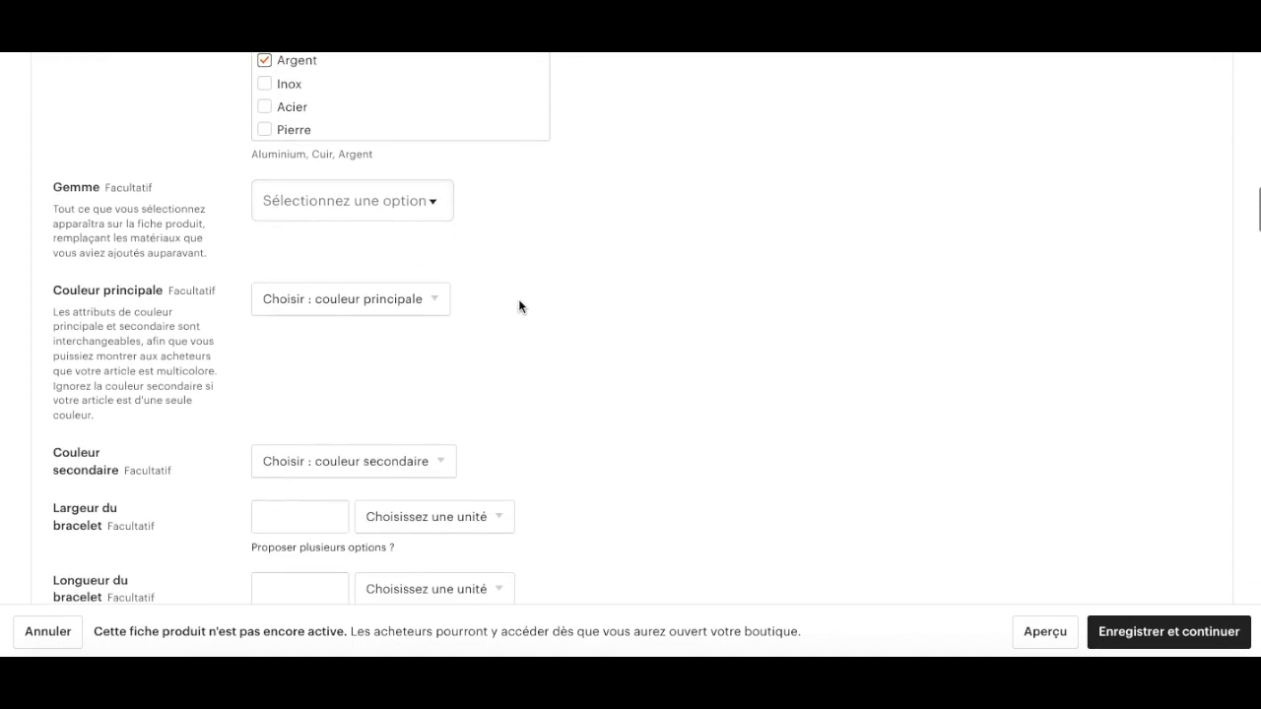
pyautogui.scroll(-1, 520, 306)
pyautogui.scroll(-1, 519, 307)
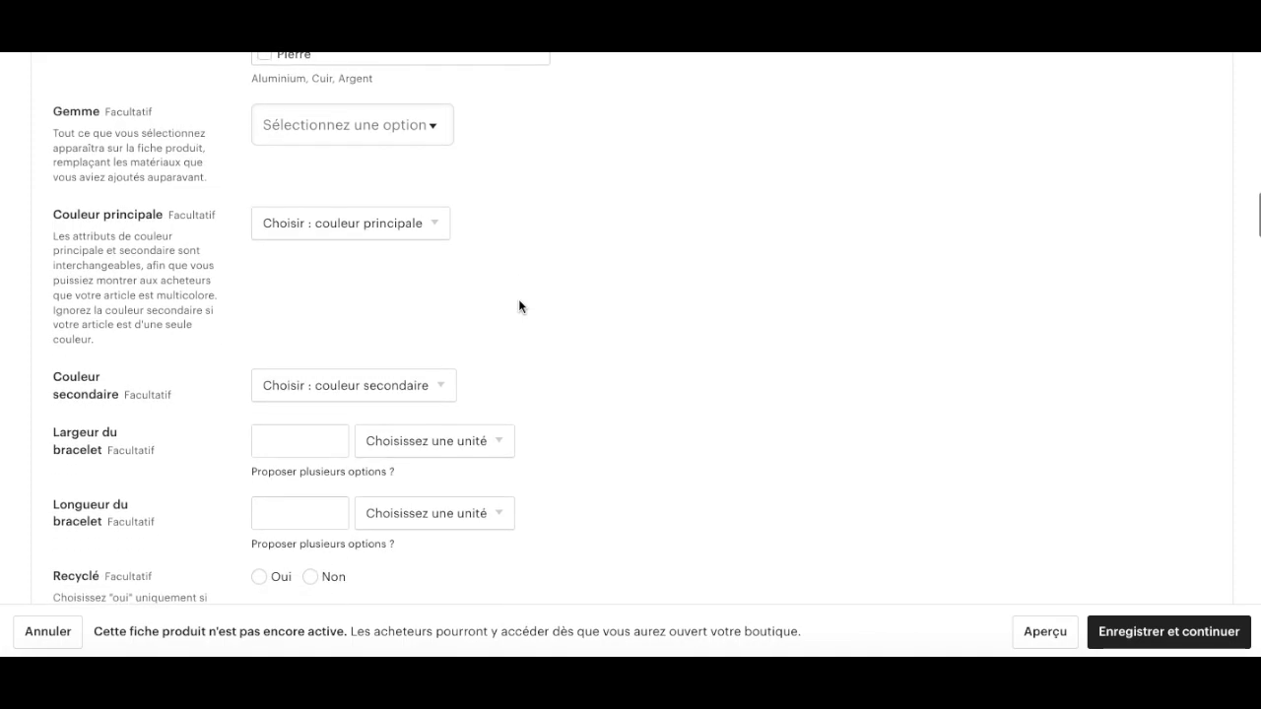
pyautogui.scroll(2, 519, 307)
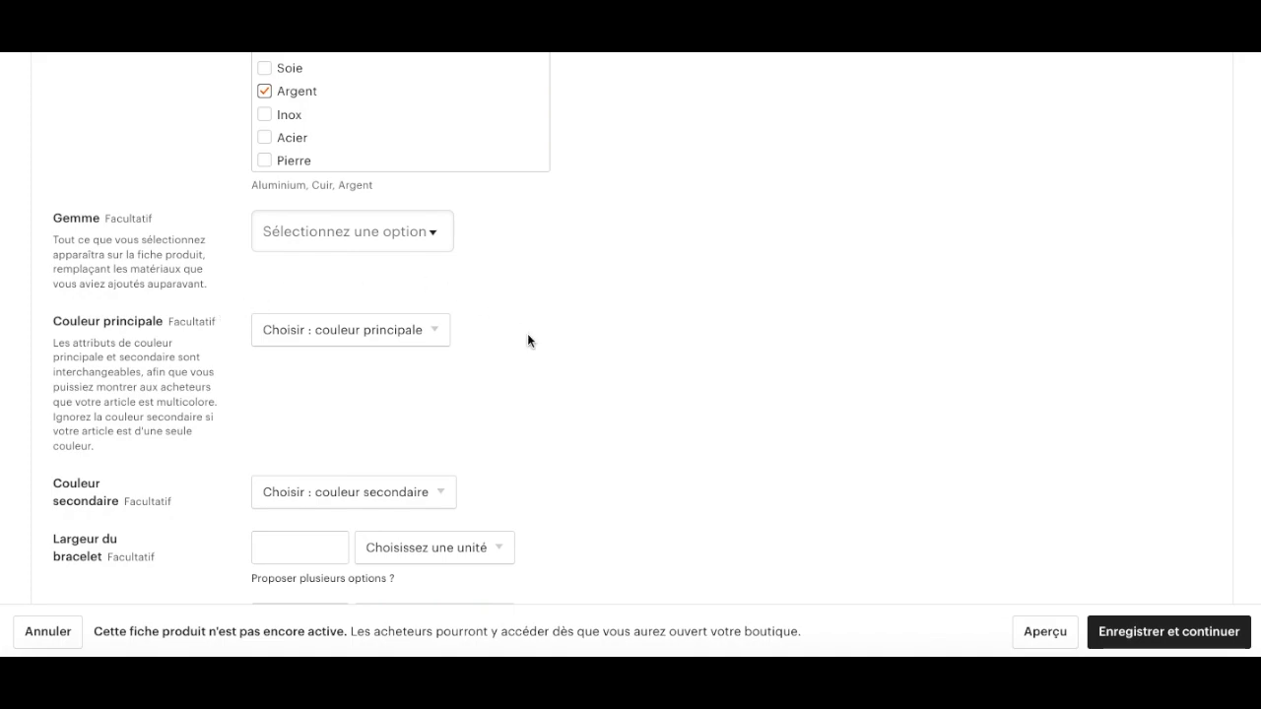
pyautogui.scroll(-1, 527, 335)
pyautogui.click(385, 225)
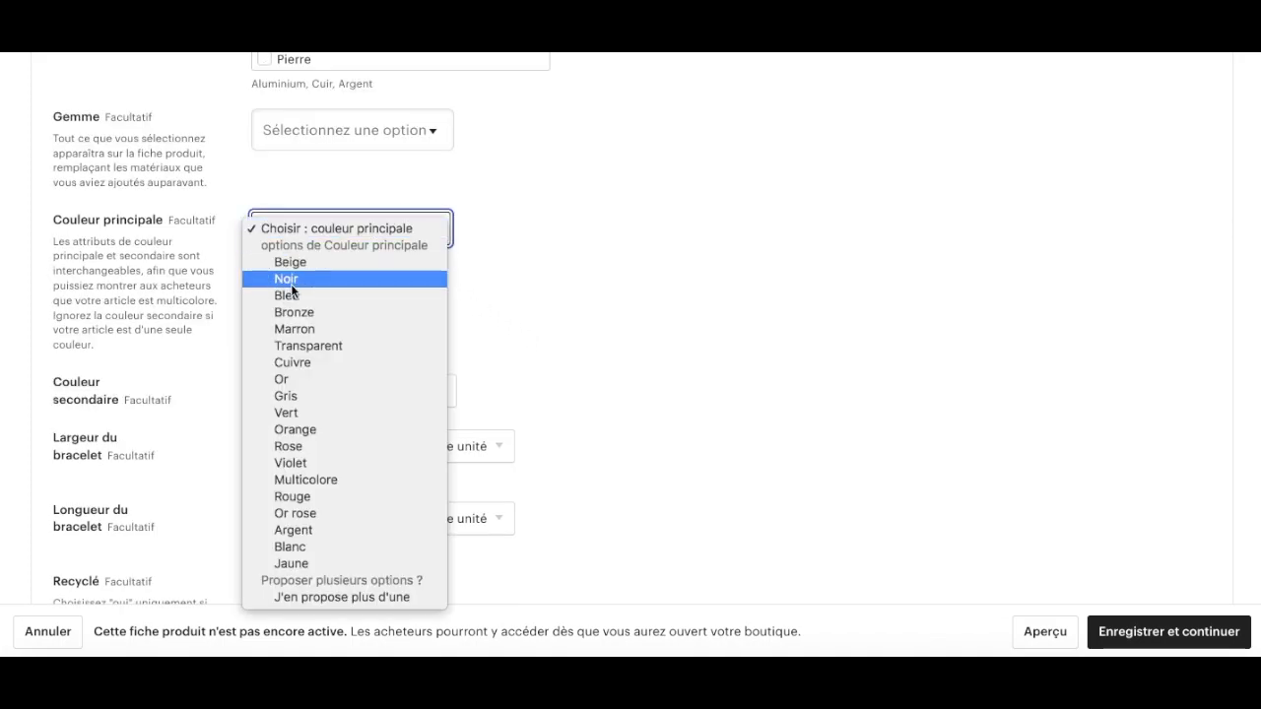
pyautogui.click(301, 331)
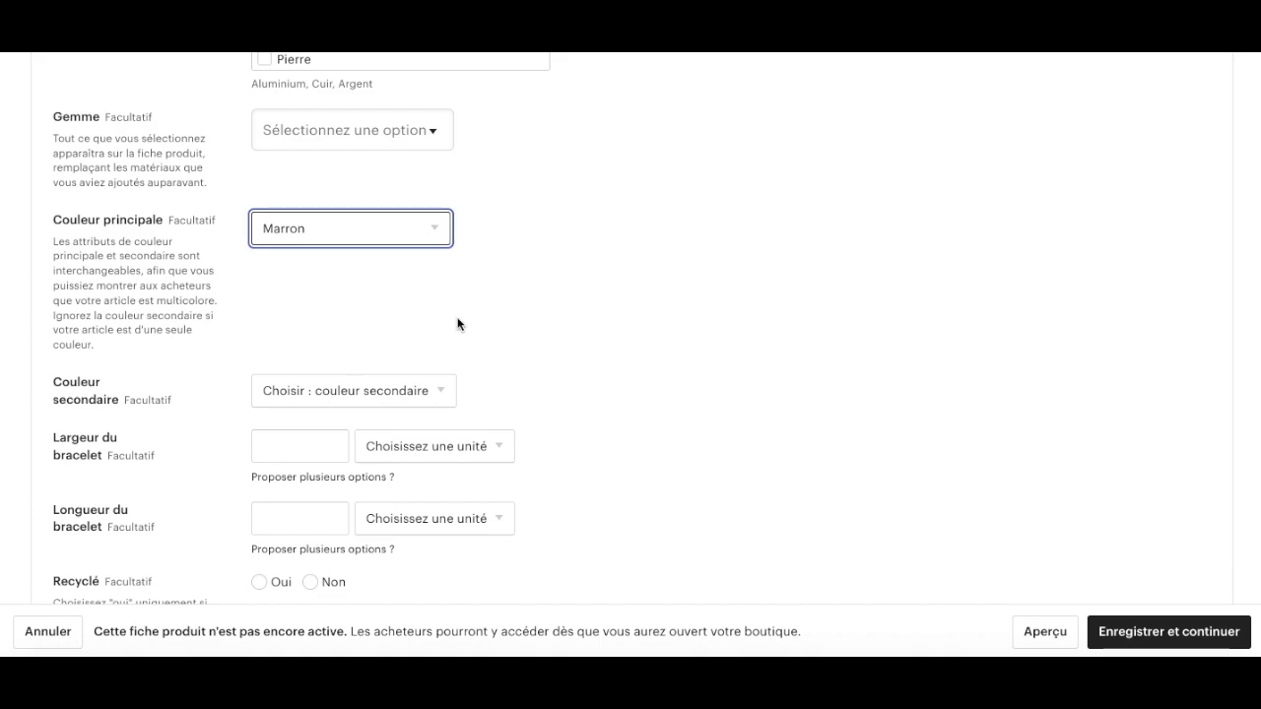
pyautogui.scroll(-1, 484, 361)
pyautogui.click(424, 307)
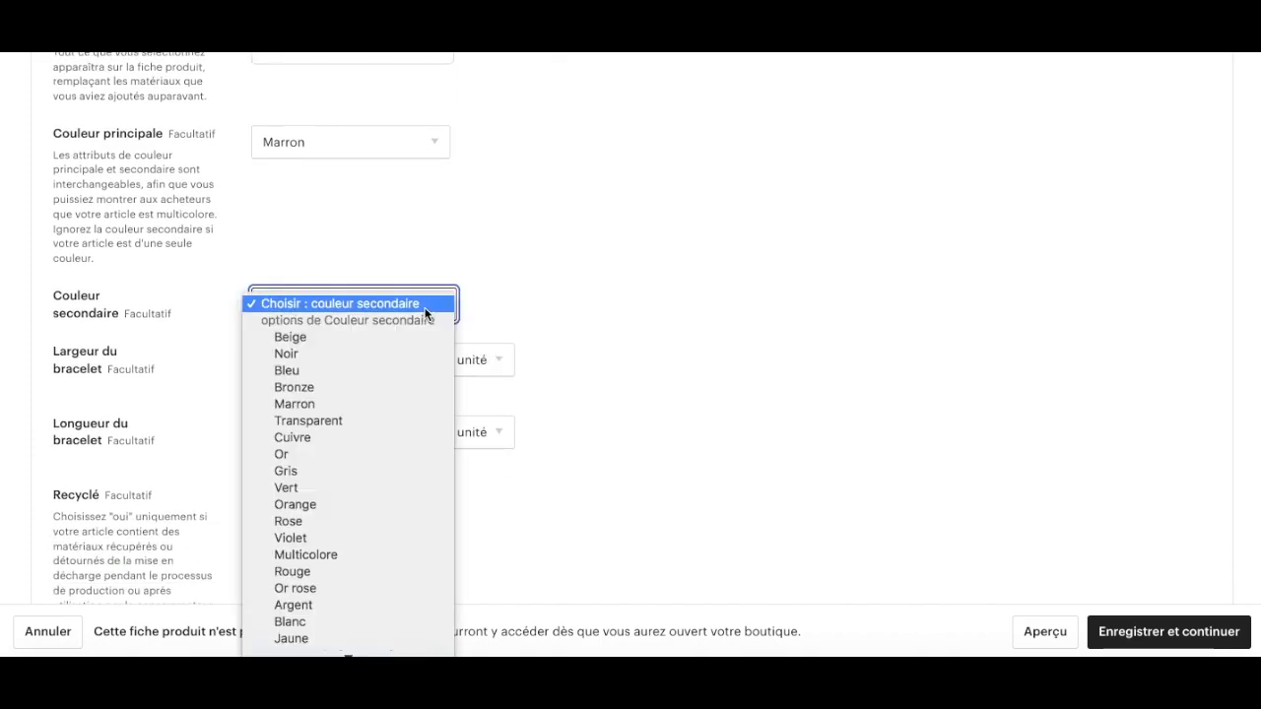
pyautogui.click(313, 606)
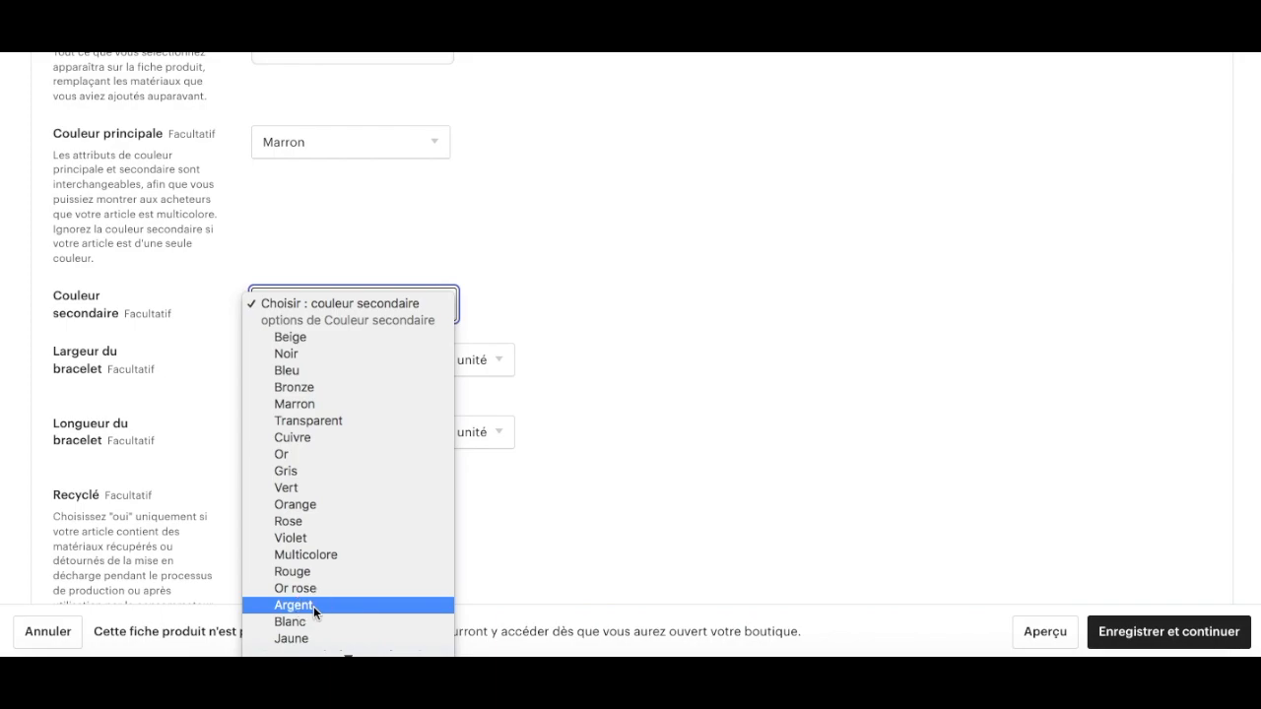
# Step: Review the optional bracelet size, recycled, adjustable and sustainability attributes, and look through the available Style options
pyautogui.scroll(-2, 640, 363)
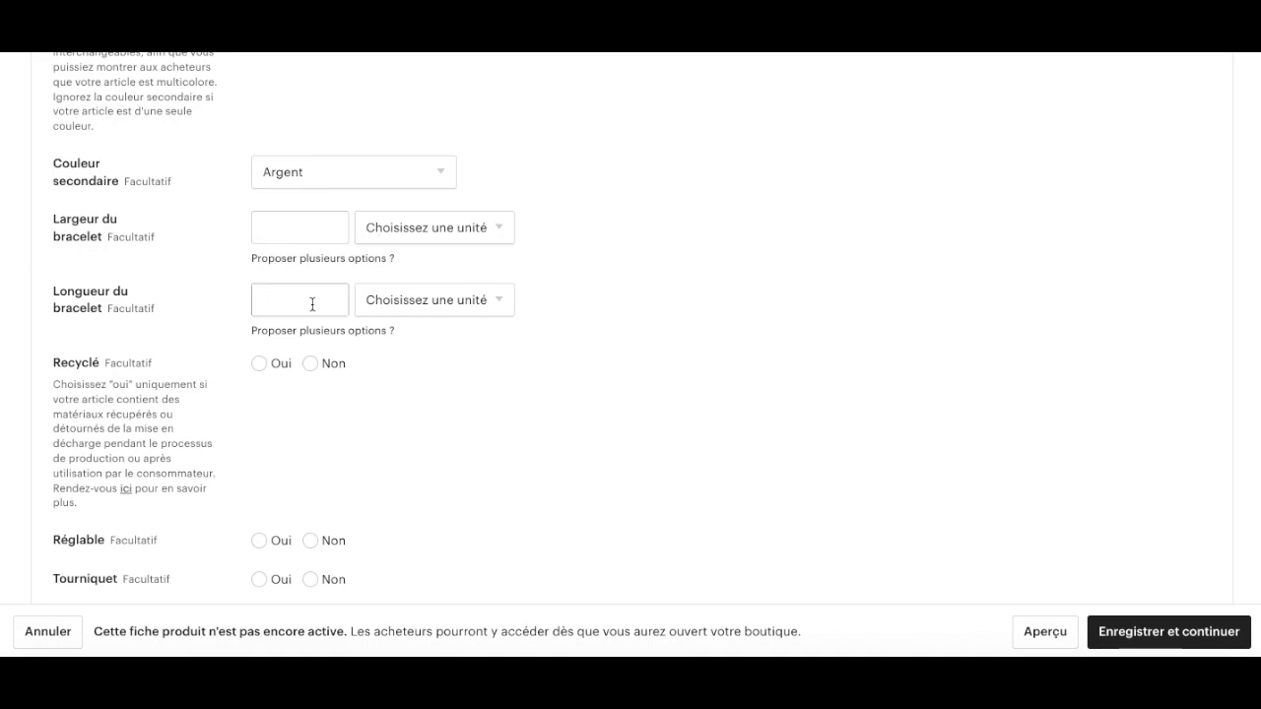
pyautogui.scroll(-1, 450, 415)
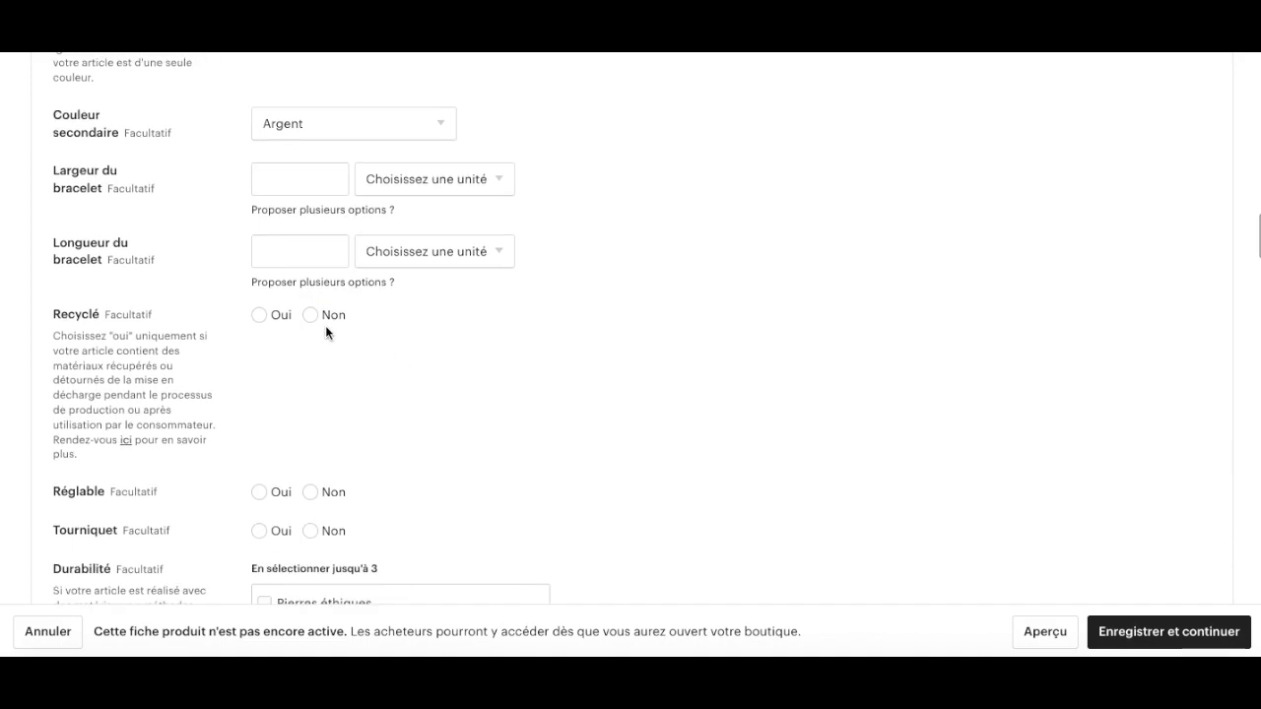
pyautogui.scroll(-1, 461, 469)
pyautogui.scroll(-3, 461, 463)
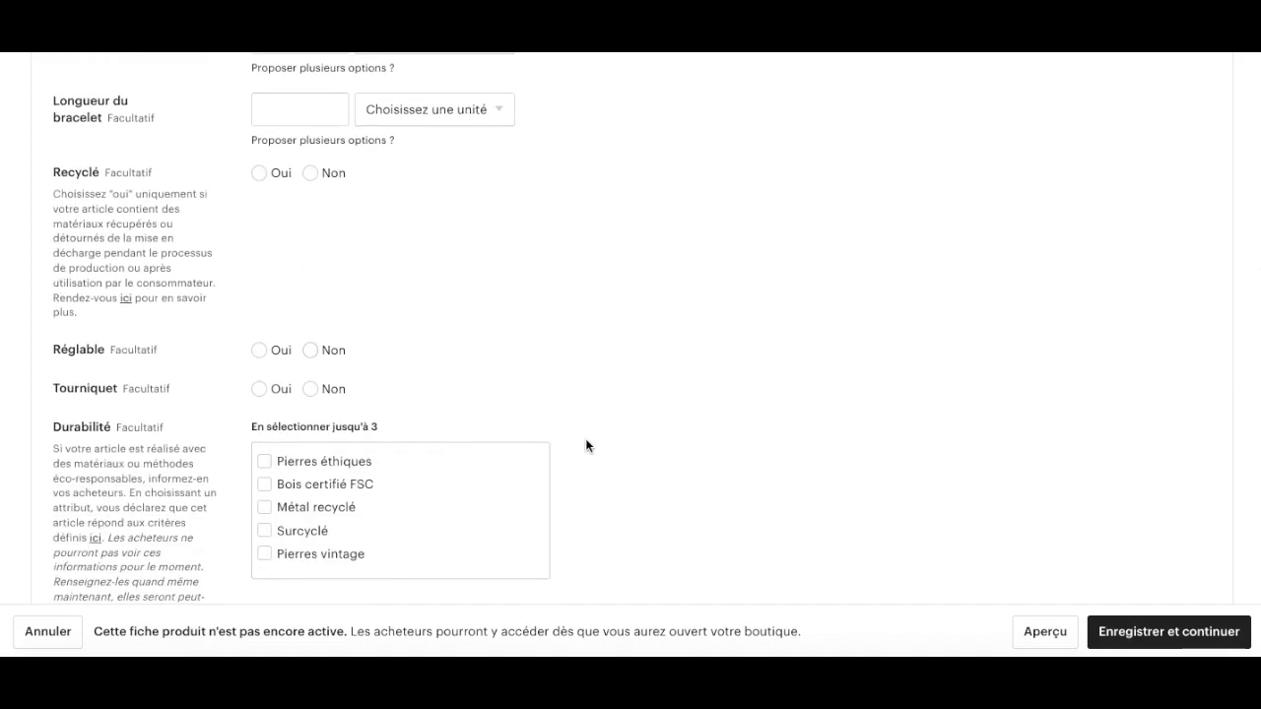
pyautogui.scroll(-2, 589, 453)
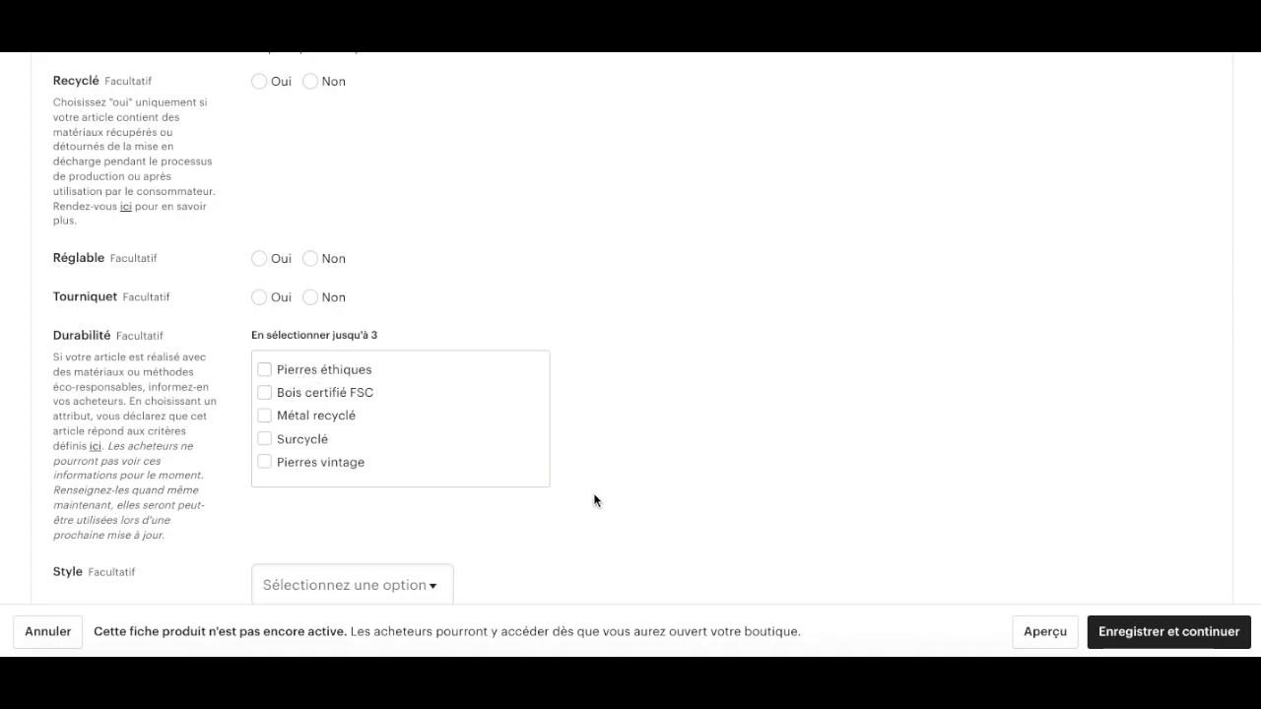
pyautogui.scroll(-5, 594, 500)
pyautogui.scroll(-2, 594, 501)
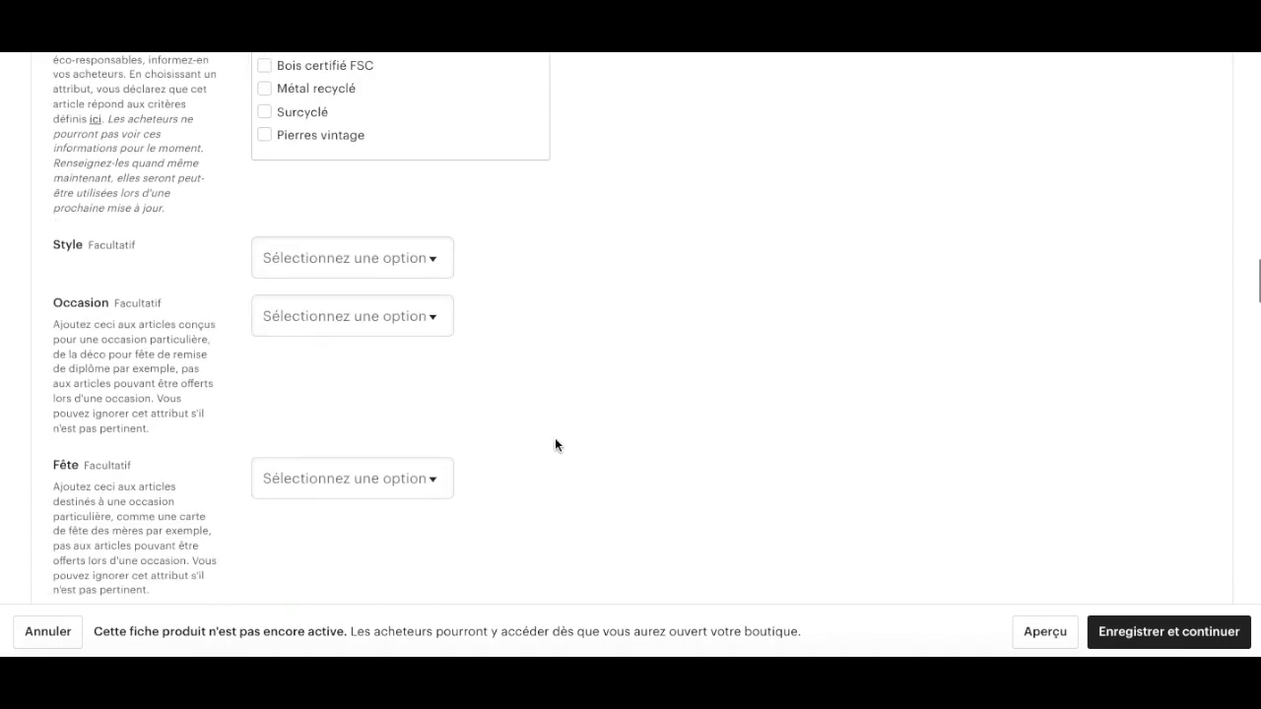
pyautogui.click(412, 258)
pyautogui.scroll(-3, 351, 430)
pyautogui.scroll(-1, 354, 429)
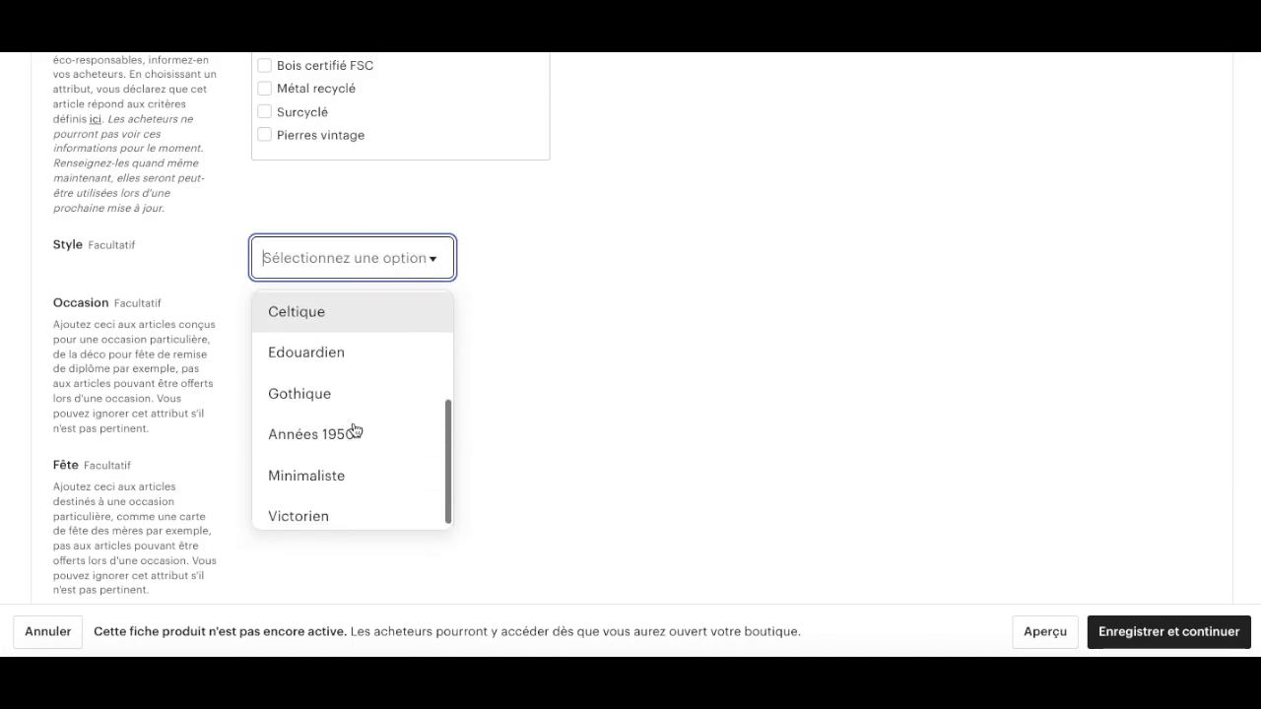
pyautogui.scroll(5, 352, 430)
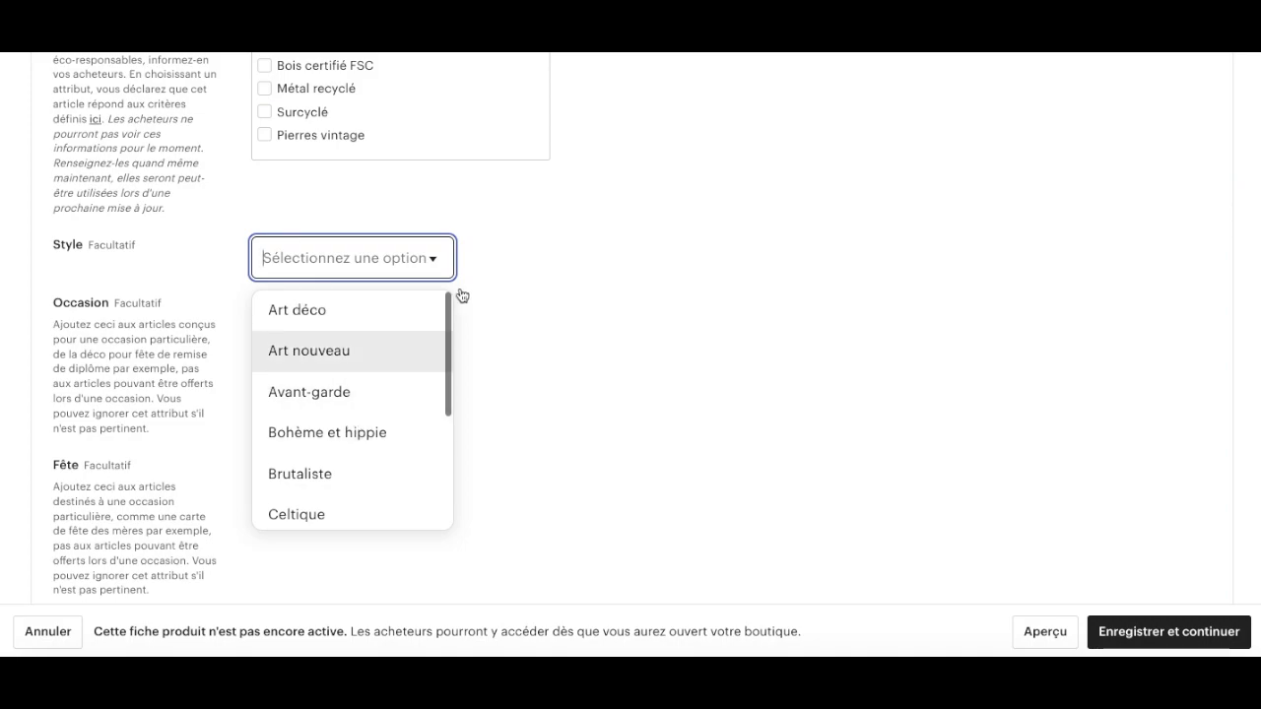
pyautogui.click(574, 287)
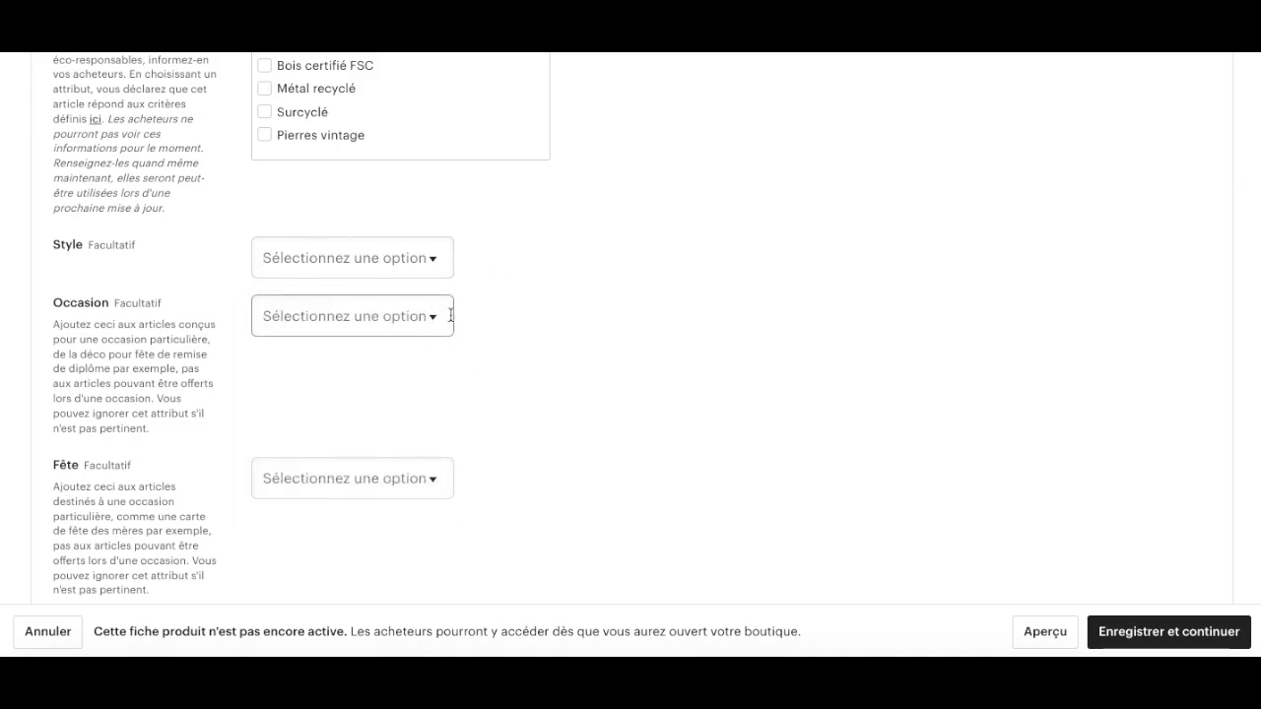
# Step: Look through the available occasions and set the listing's Occasion attribute to "Anniversaires"
pyautogui.scroll(-1, 539, 361)
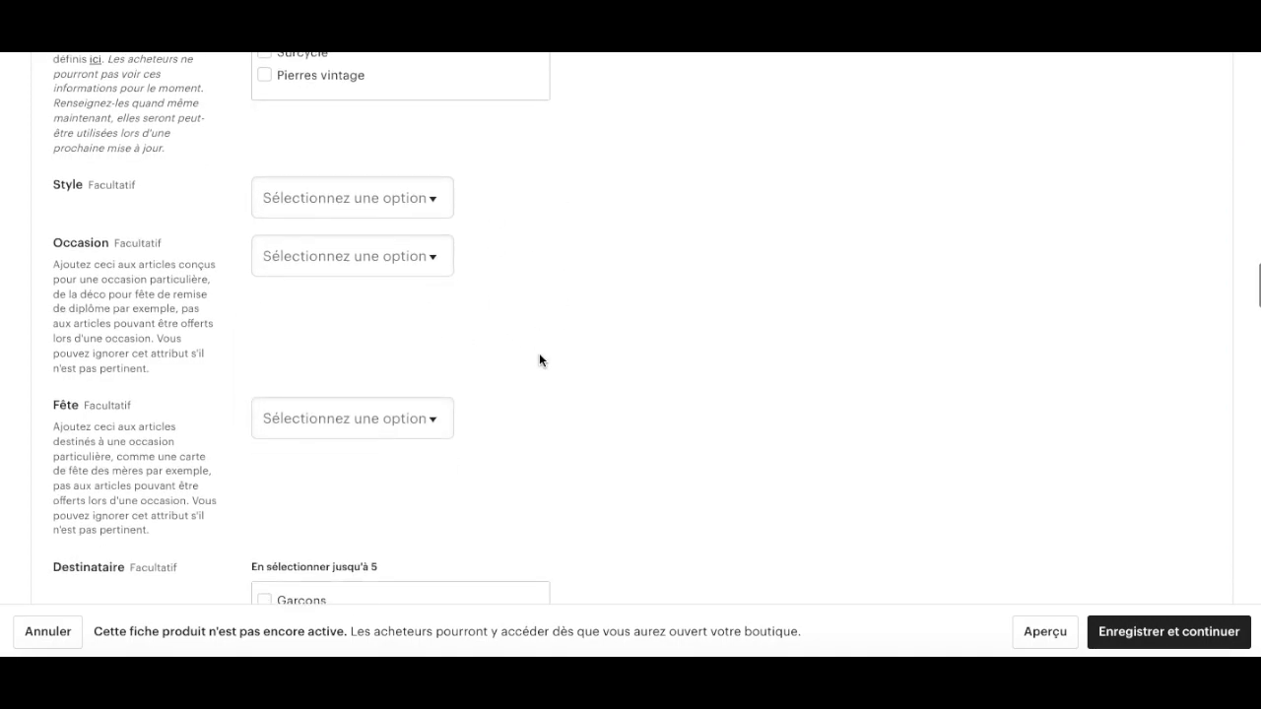
pyautogui.click(433, 257)
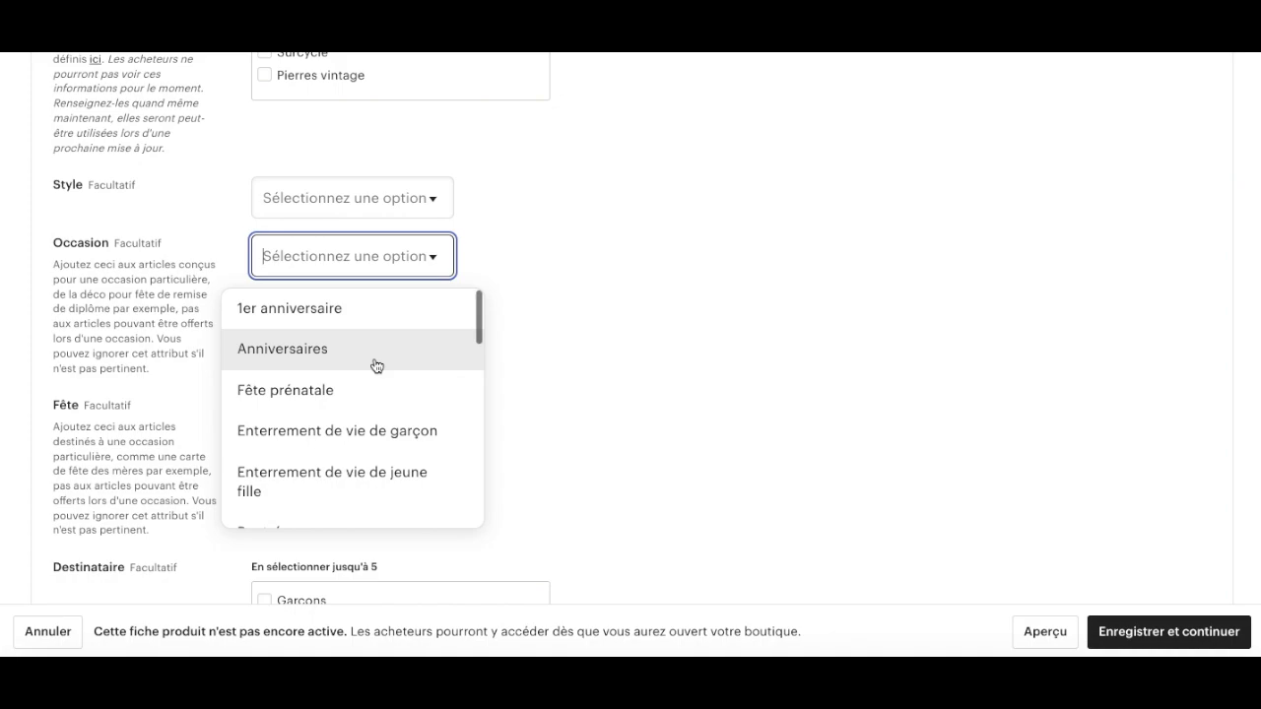
pyautogui.scroll(-1, 376, 366)
pyautogui.scroll(1, 377, 366)
pyautogui.scroll(-2, 397, 437)
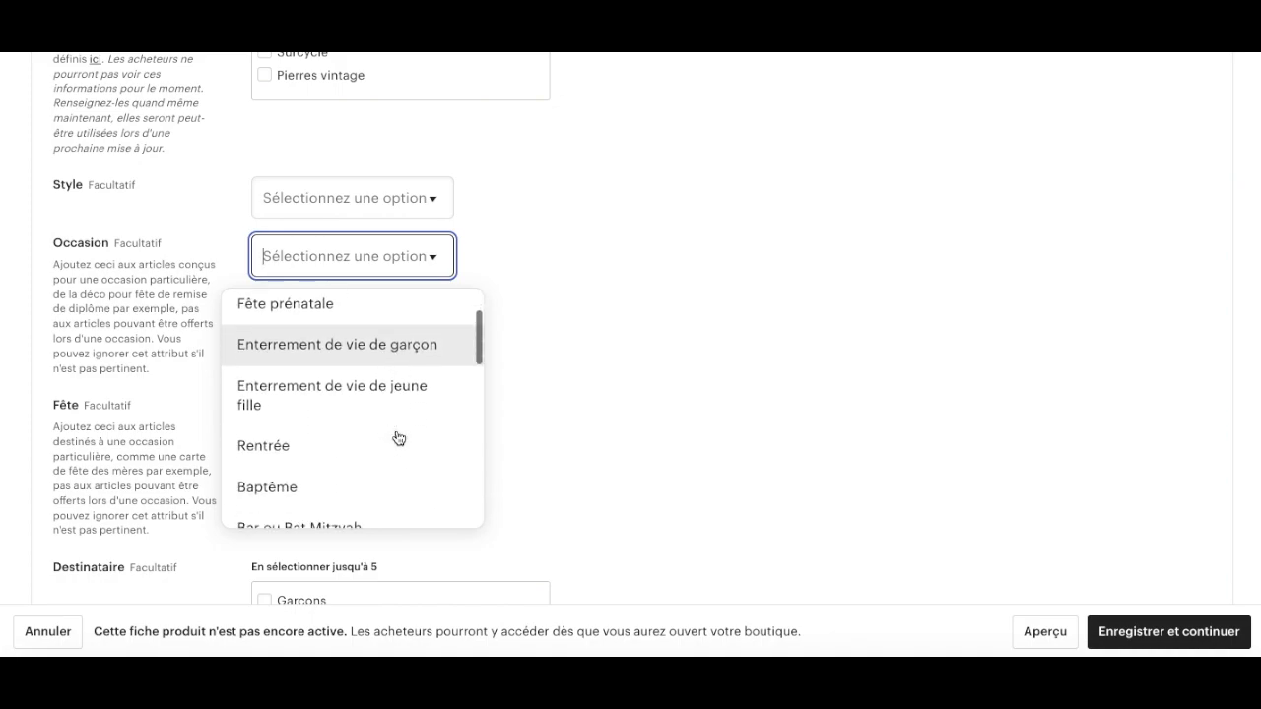
pyautogui.scroll(-2, 327, 469)
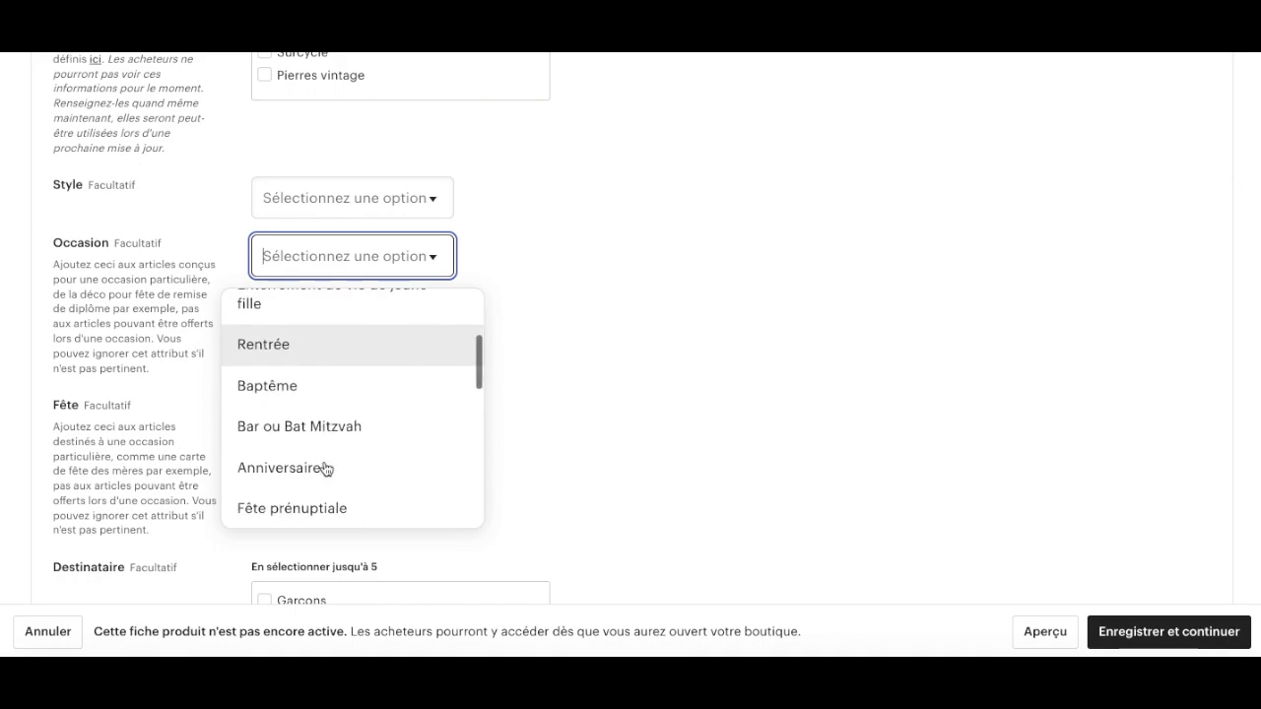
pyautogui.scroll(-2, 281, 483)
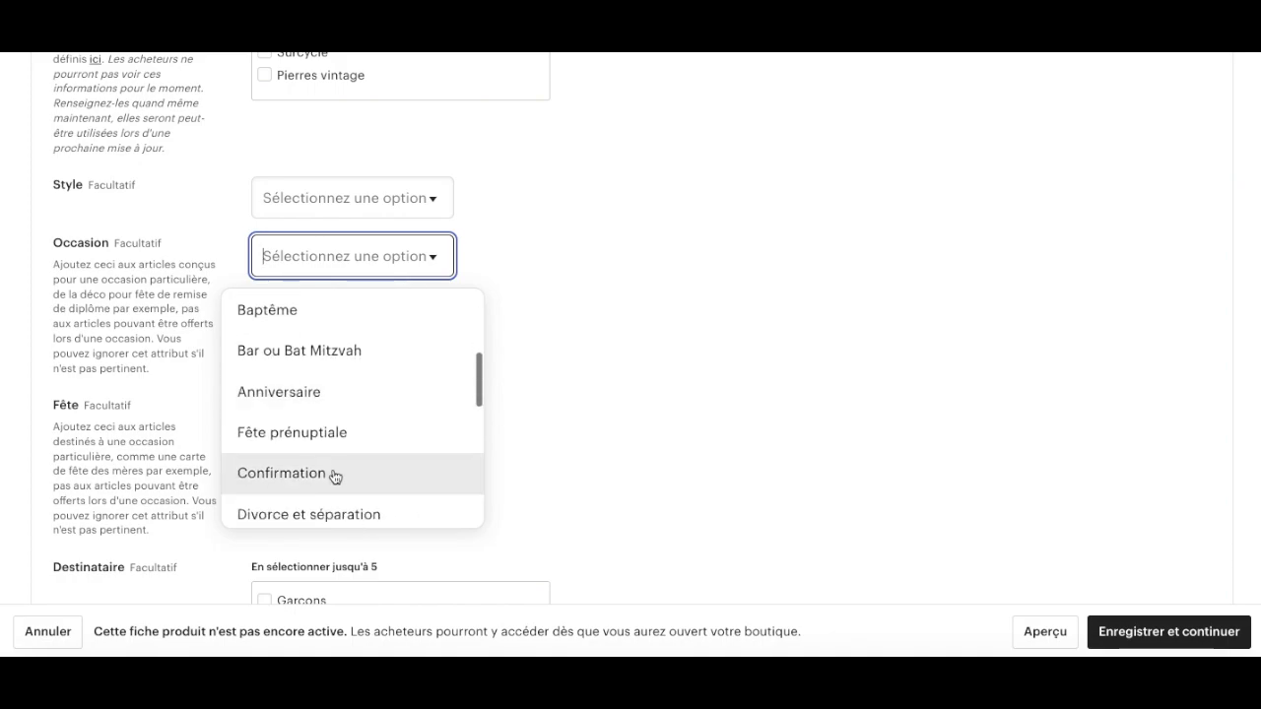
pyautogui.scroll(-1, 335, 476)
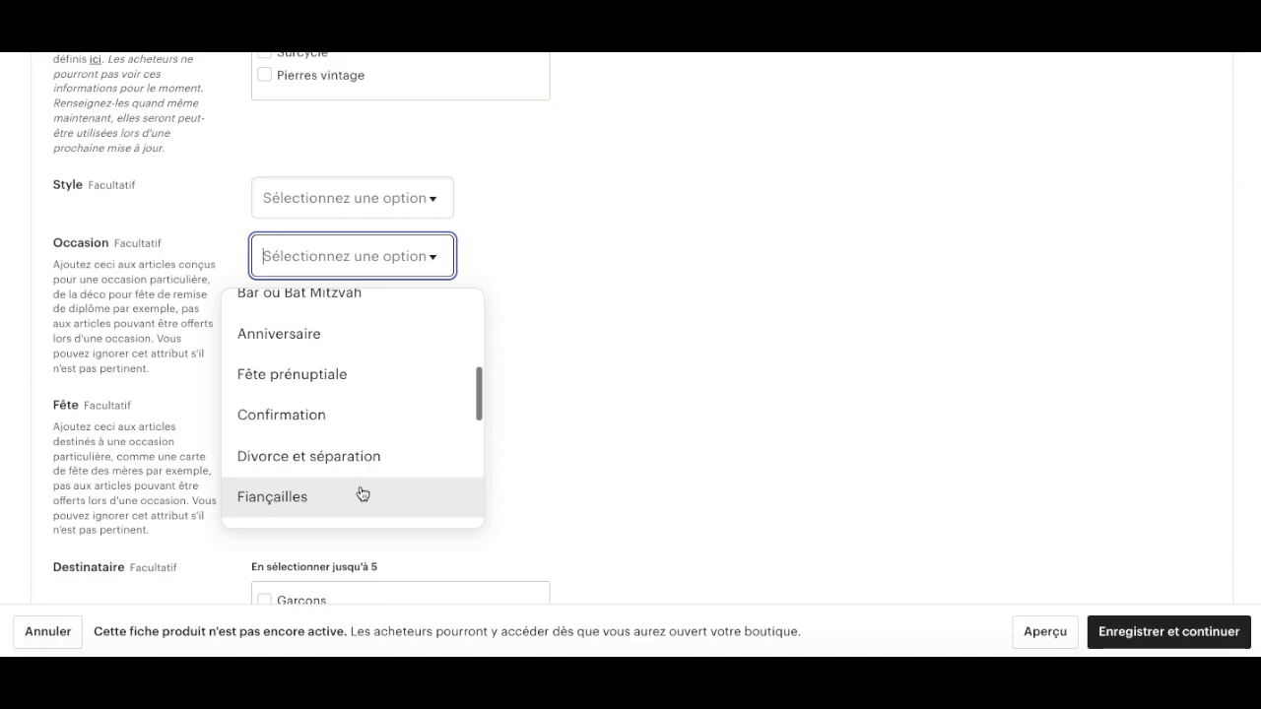
pyautogui.scroll(-3, 363, 493)
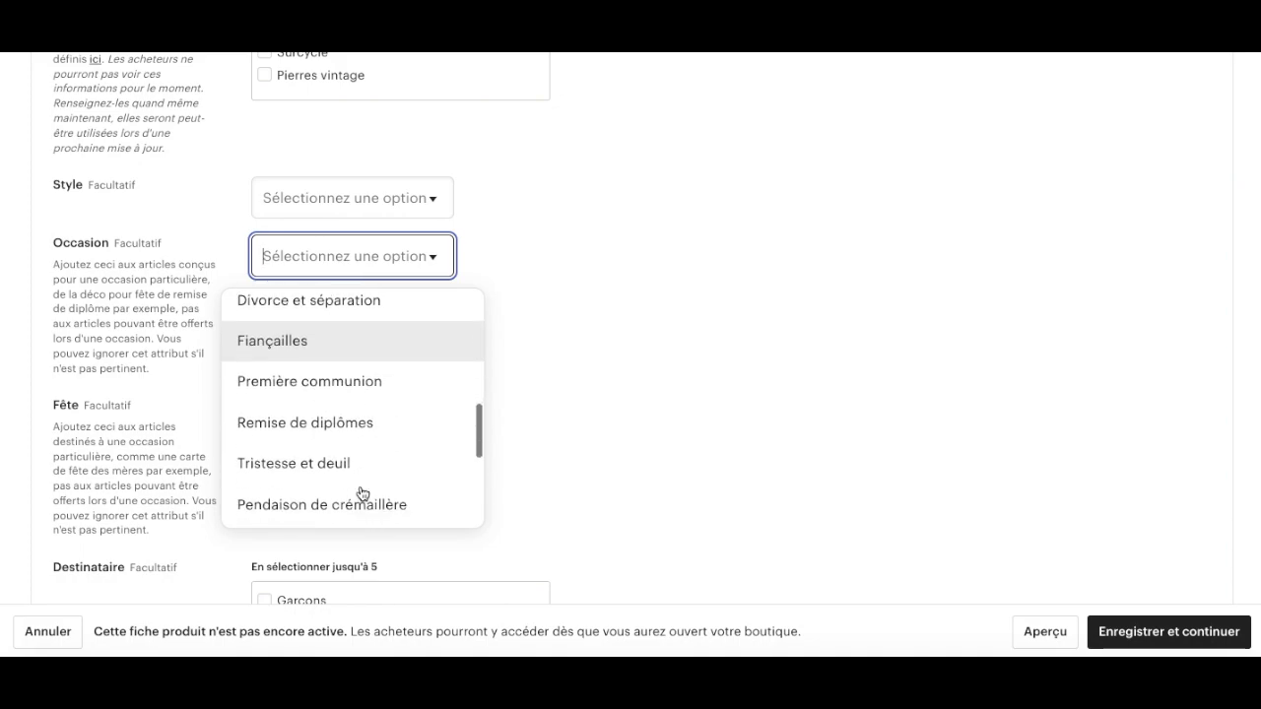
pyautogui.scroll(-5, 363, 494)
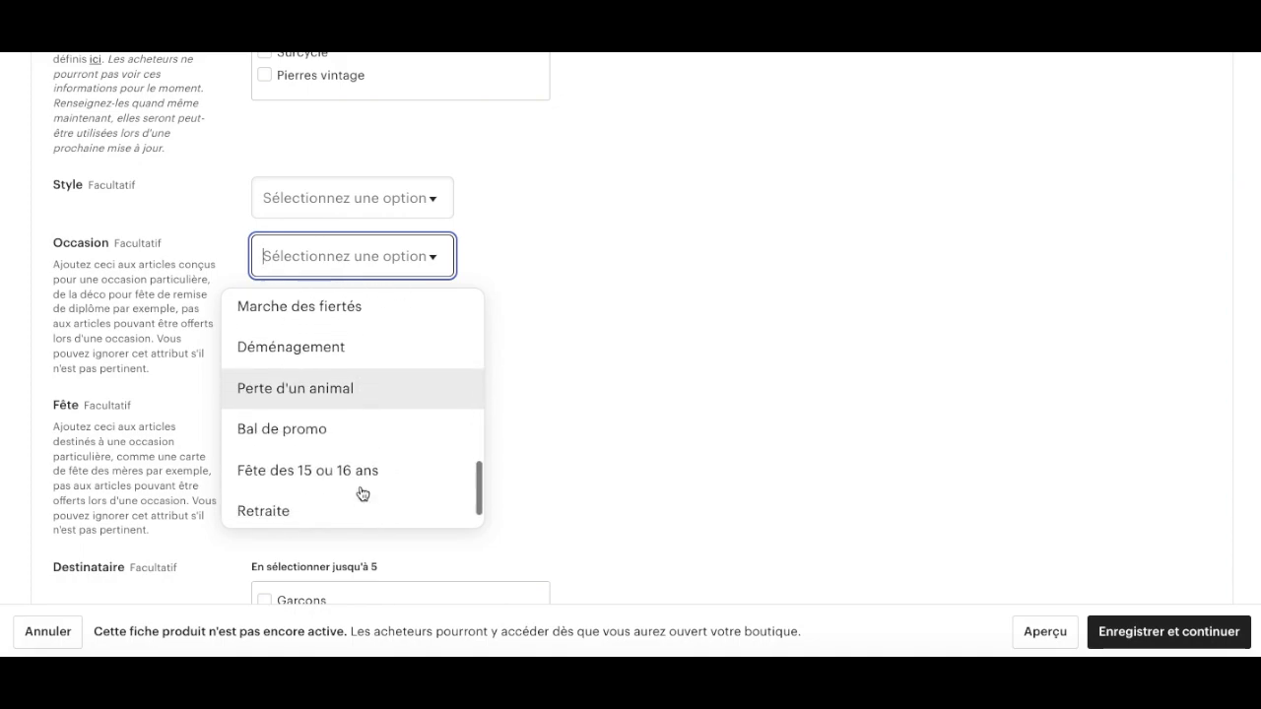
pyautogui.scroll(-1, 362, 493)
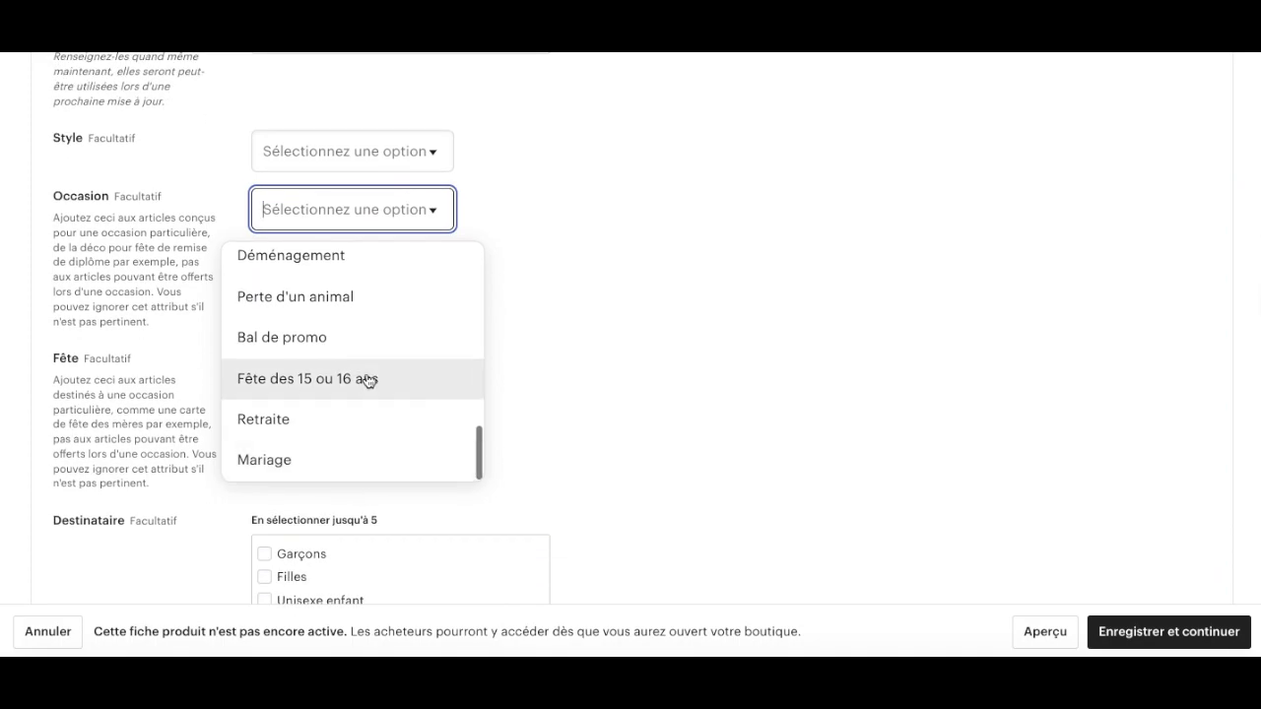
pyautogui.scroll(10, 366, 377)
pyautogui.scroll(1, 365, 380)
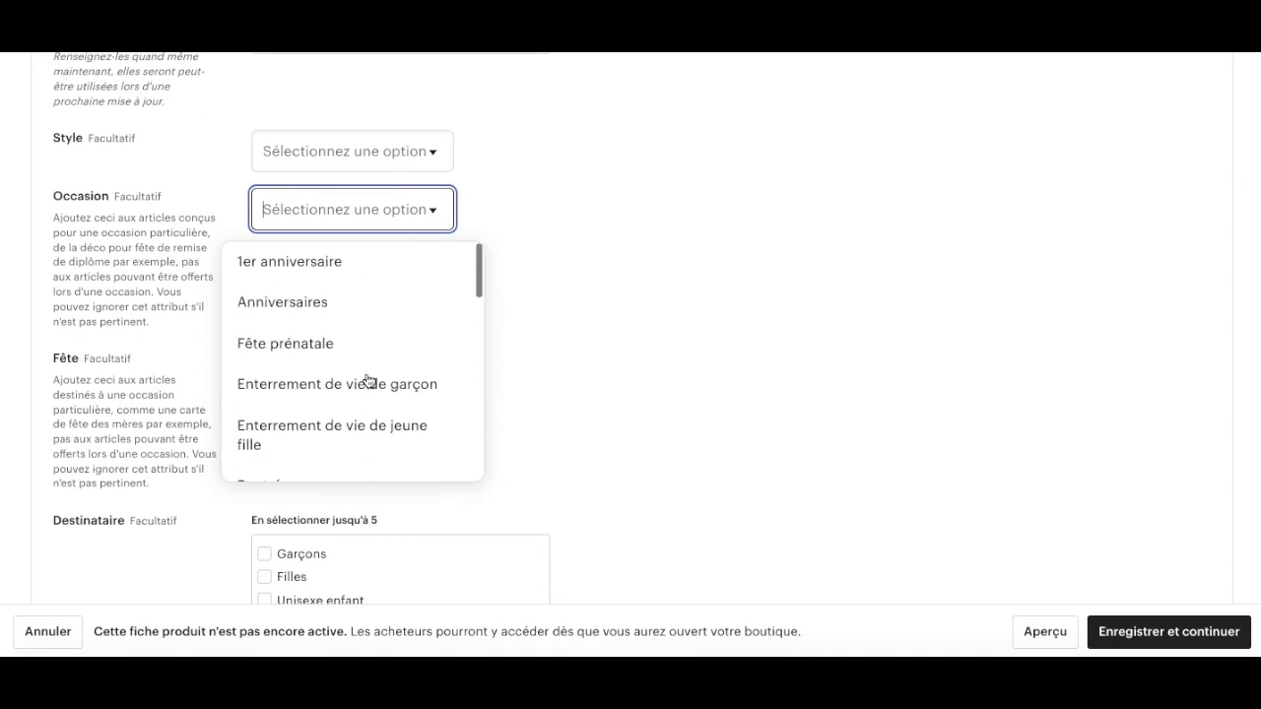
pyautogui.click(316, 313)
# Step: Look through the available holidays and set the listing's Fête attribute to "Saint-Valentin"
pyautogui.scroll(-3, 554, 363)
pyautogui.click(401, 248)
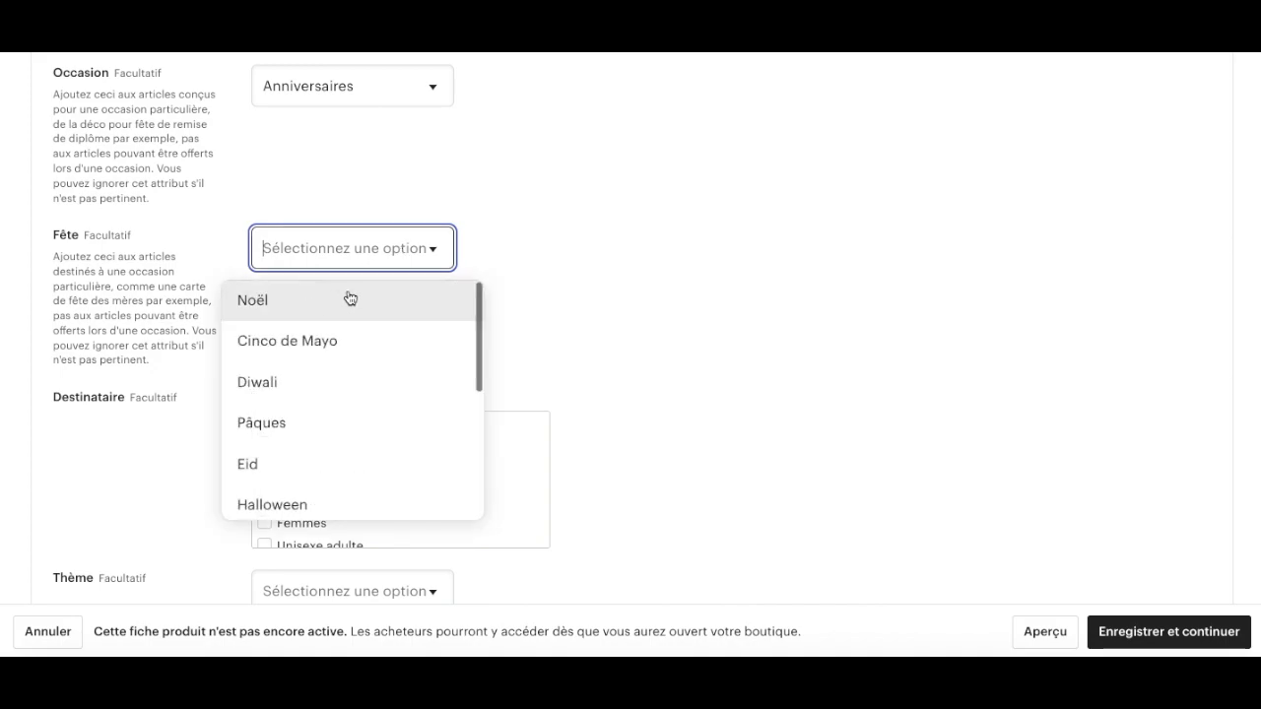
pyautogui.scroll(-5, 364, 473)
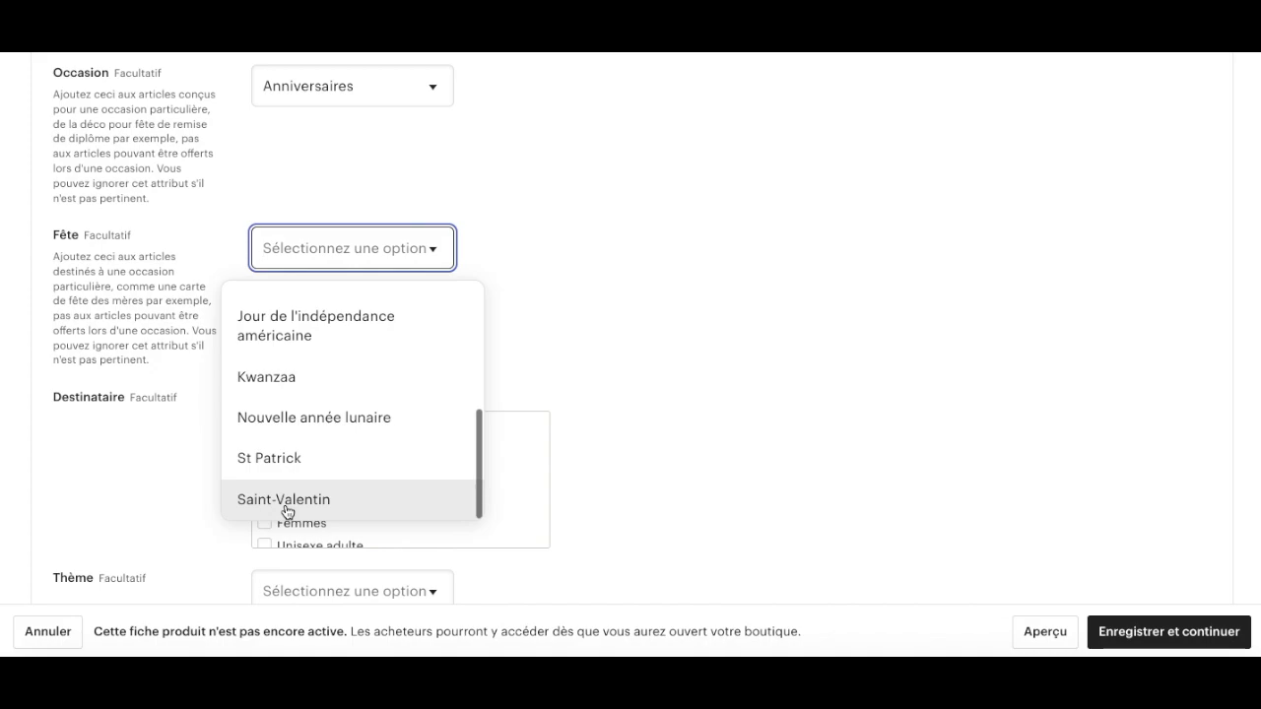
pyautogui.scroll(3, 301, 428)
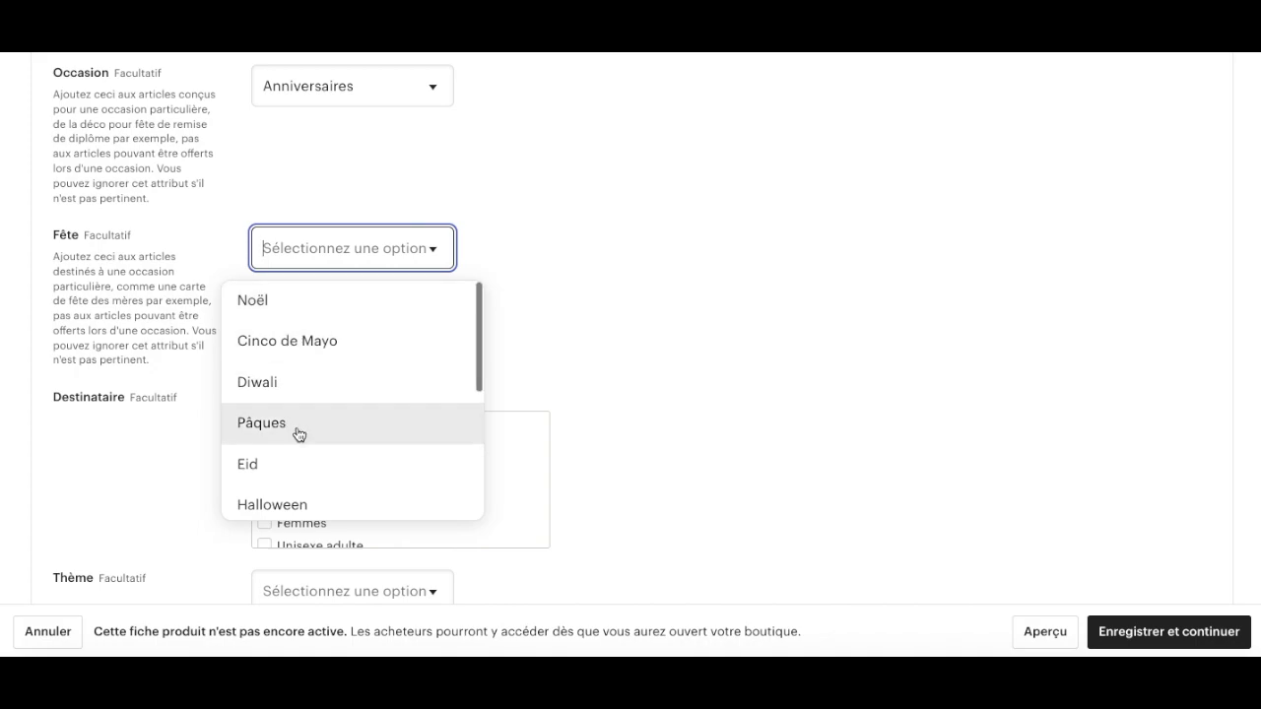
pyautogui.scroll(-5, 296, 434)
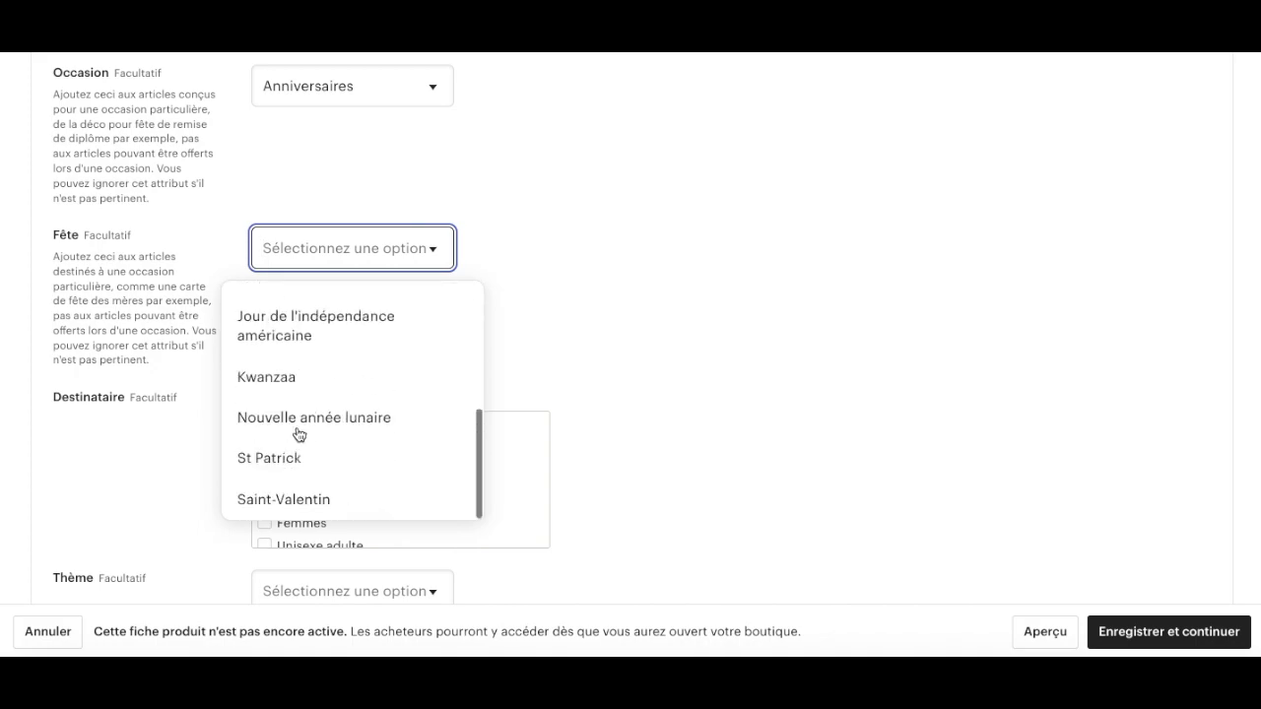
pyautogui.click(279, 499)
# Step: Select Hommes as the bracelet's recipient in the Destinataire attribute
pyautogui.scroll(-2, 653, 370)
pyautogui.scroll(-2, 388, 266)
pyautogui.click(266, 273)
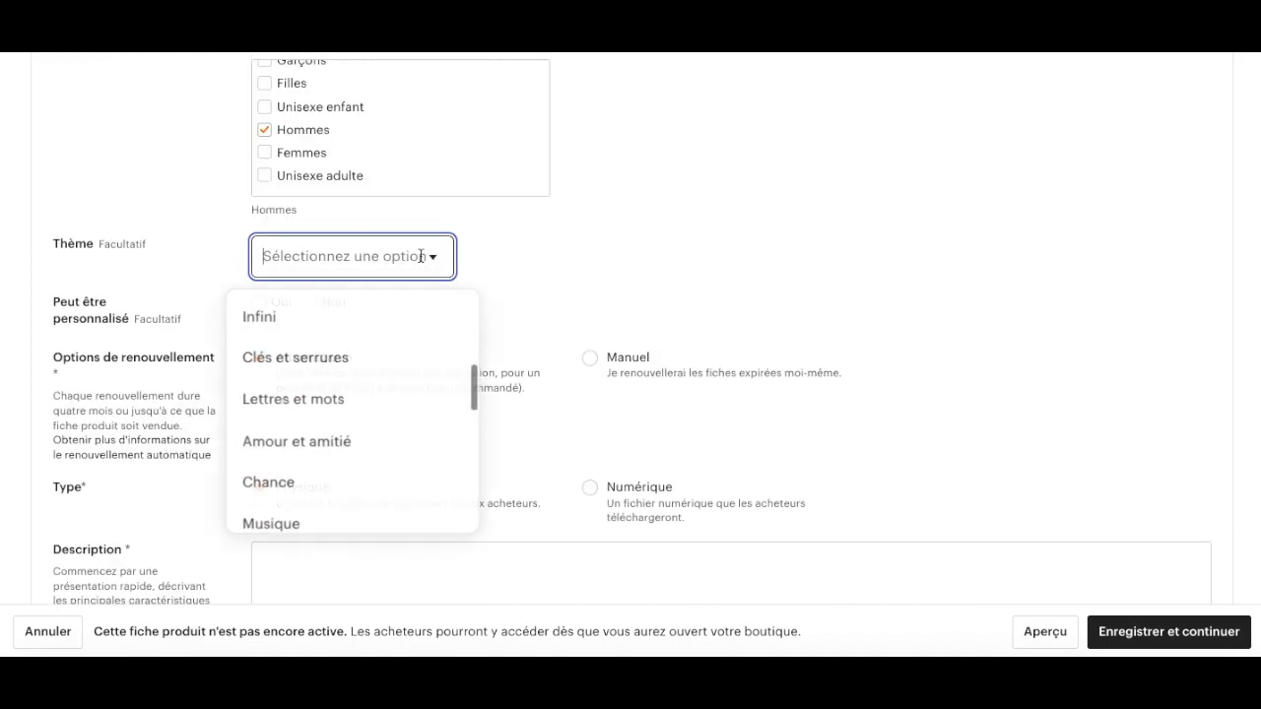
# Step: Set the bracelet's theme to "Amour et amitié" and mark the item as personalisable with "Oui"
pyautogui.scroll(-1, 365, 418)
pyautogui.scroll(-3, 363, 417)
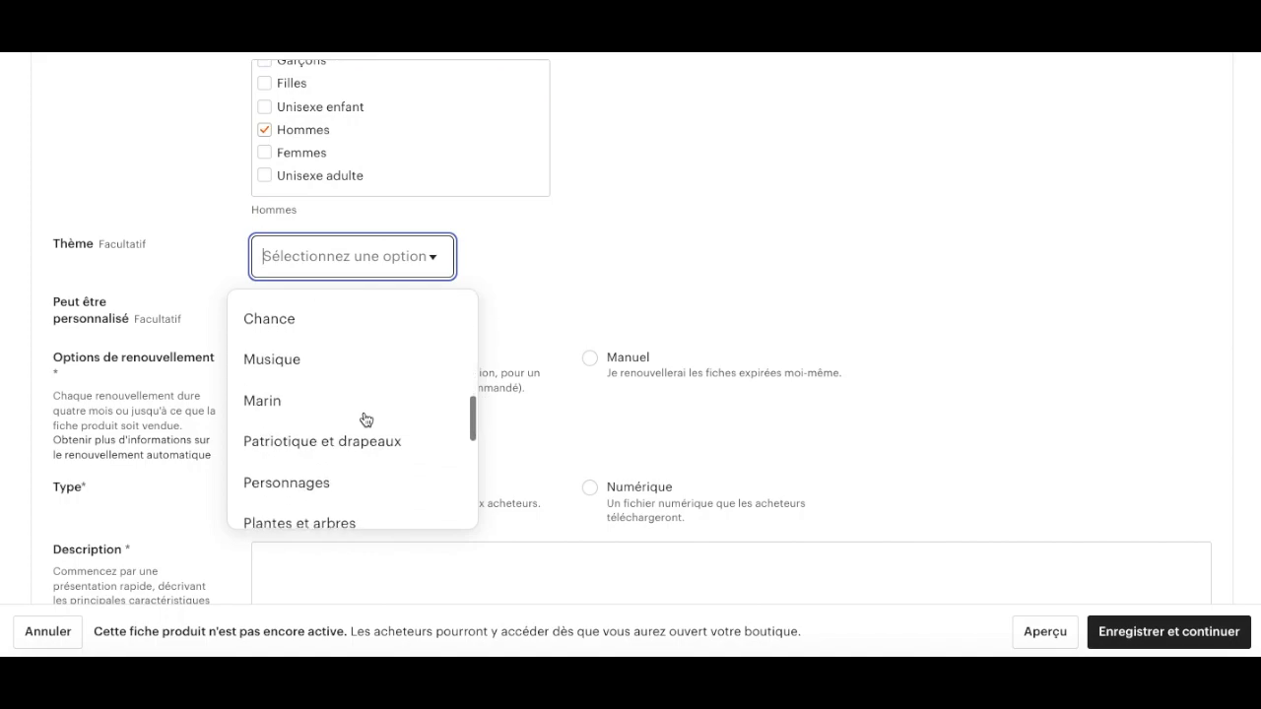
pyautogui.scroll(4, 363, 417)
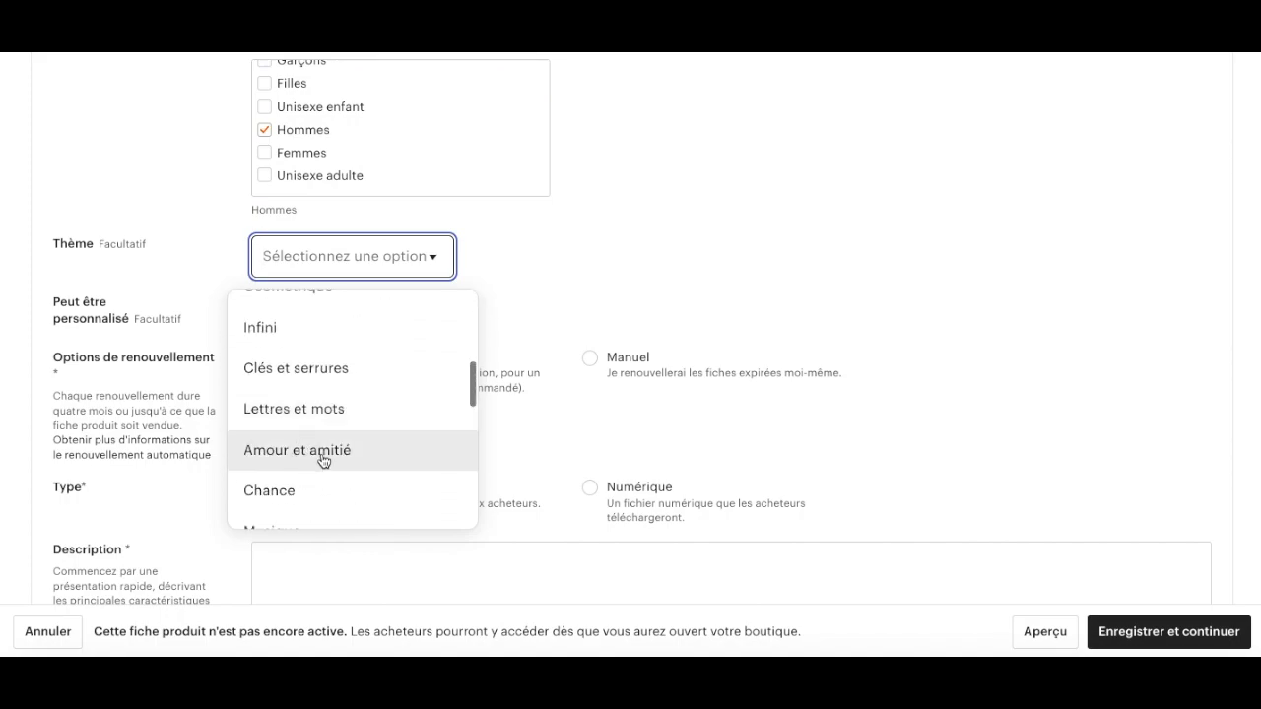
pyautogui.click(323, 450)
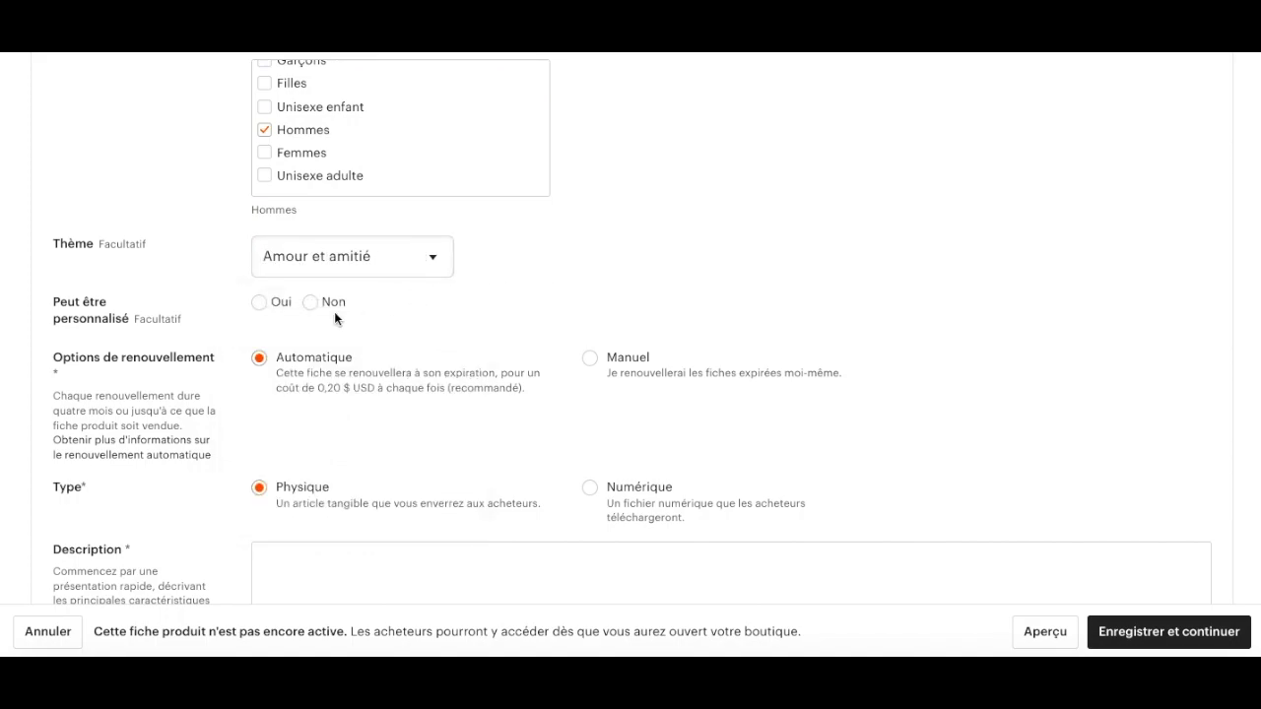
pyautogui.click(259, 303)
pyautogui.scroll(-2, 596, 335)
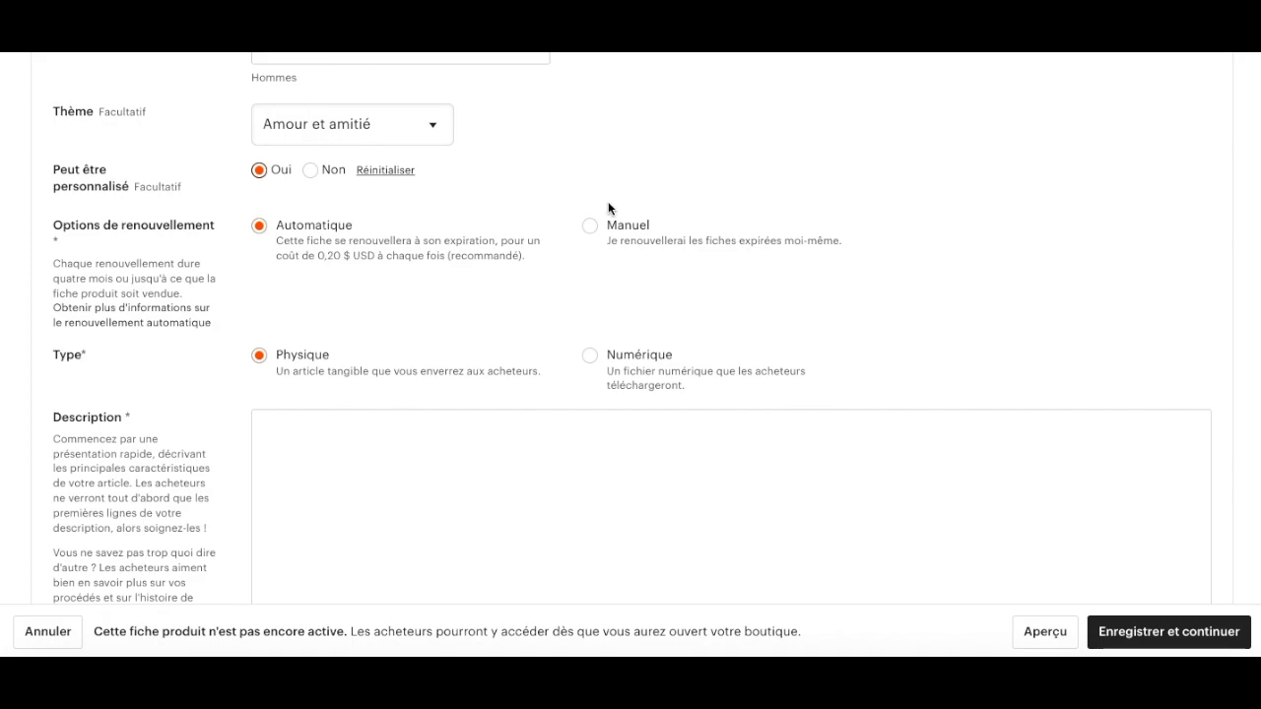
pyautogui.click(590, 227)
pyautogui.click(258, 227)
pyautogui.scroll(-1, 602, 236)
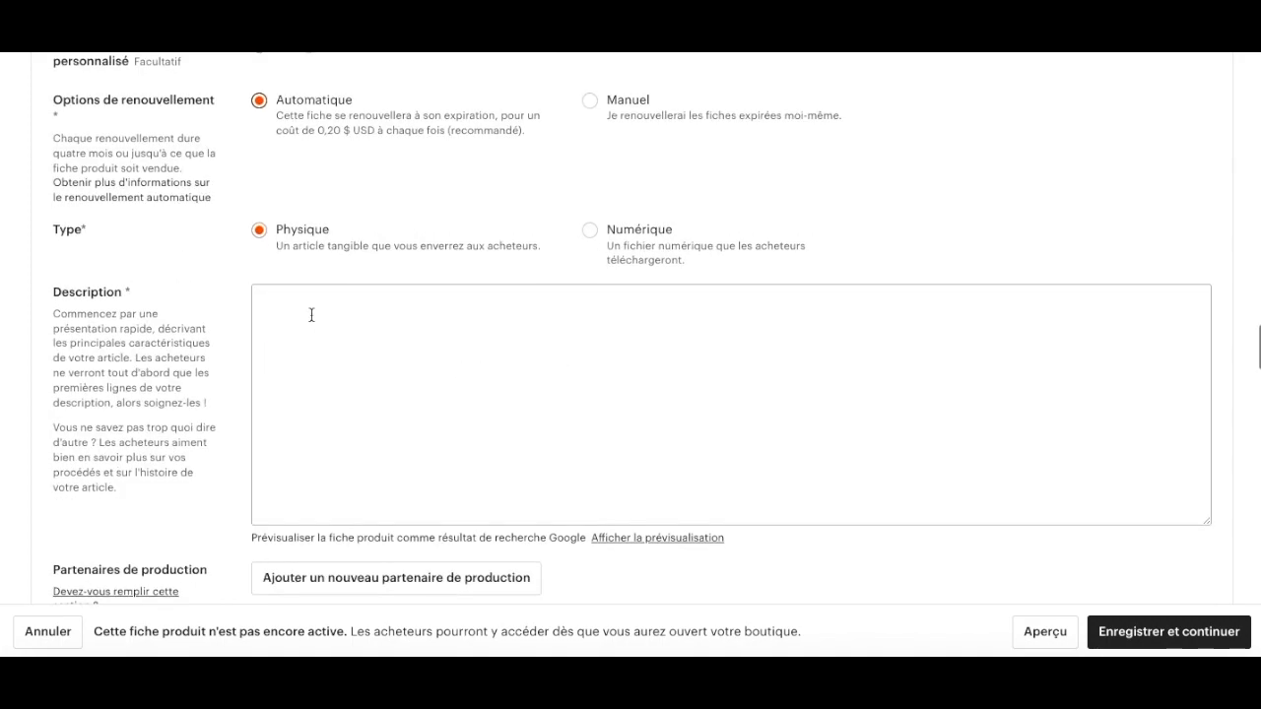
pyautogui.click(592, 233)
pyautogui.click(259, 200)
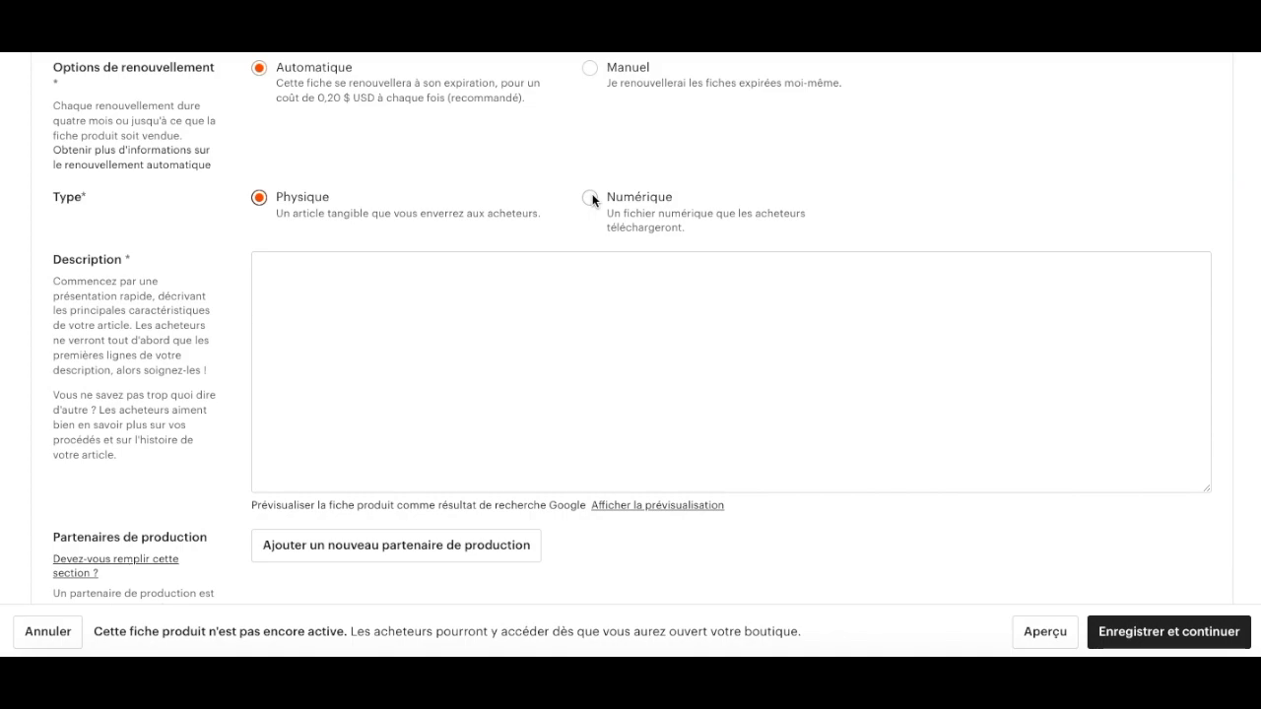
# Step: Paste the prepared product text beginning "Bracelet coordonnées gps pour homme." into the listing's description
pyautogui.click(390, 259)
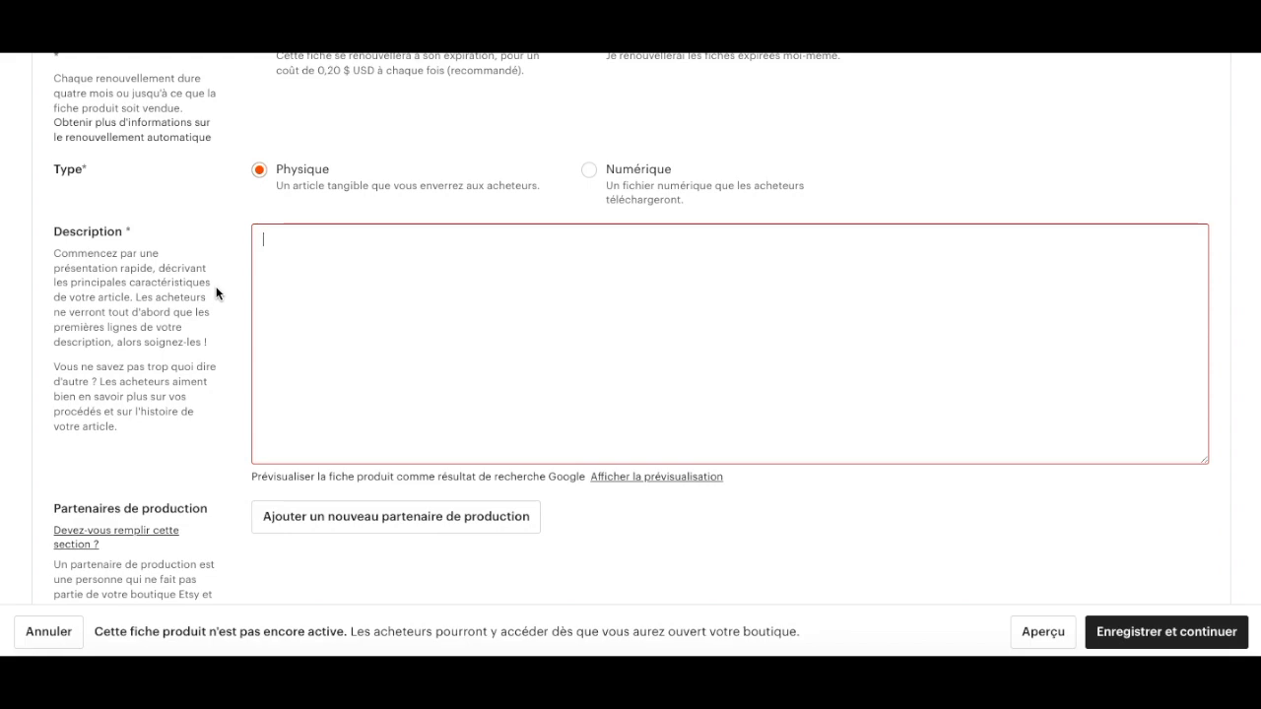
pyautogui.hotkey('ctrl', 'v')
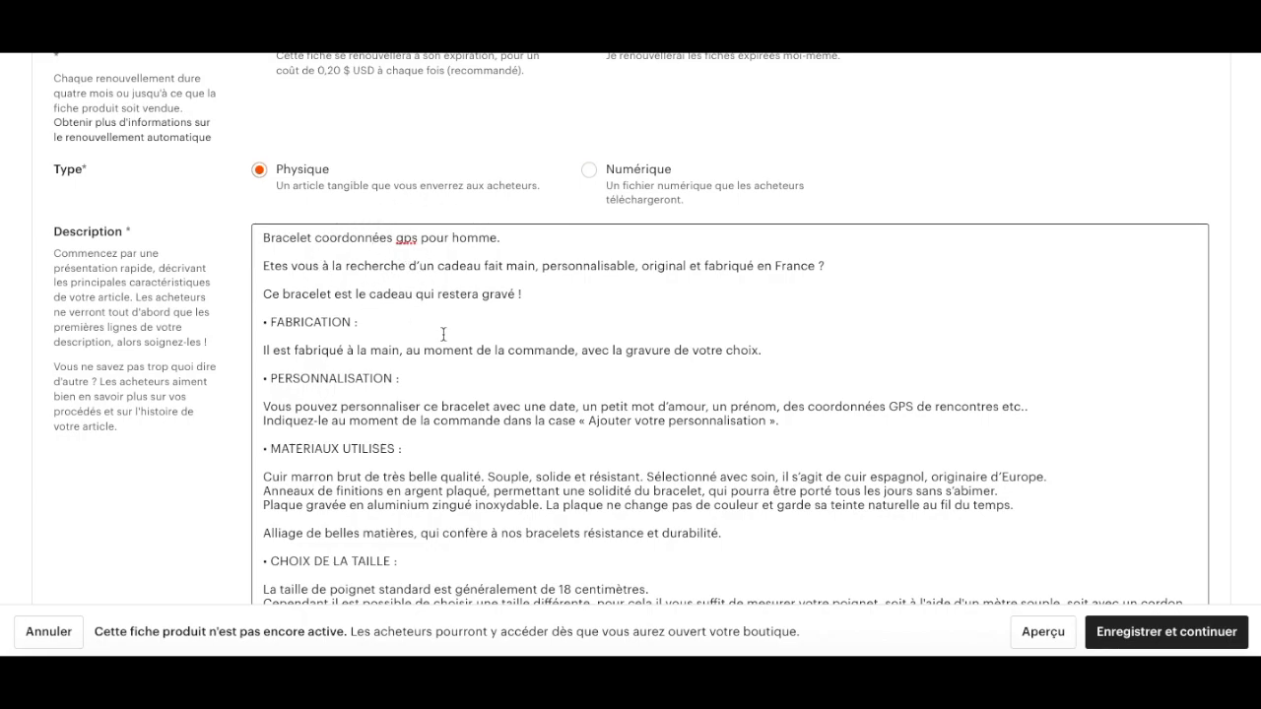
# Step: Review the pasted description's sections on fabrication, personalisation, materials, size, delivery and contact
pyautogui.scroll(-2, 459, 344)
pyautogui.scroll(1, 459, 342)
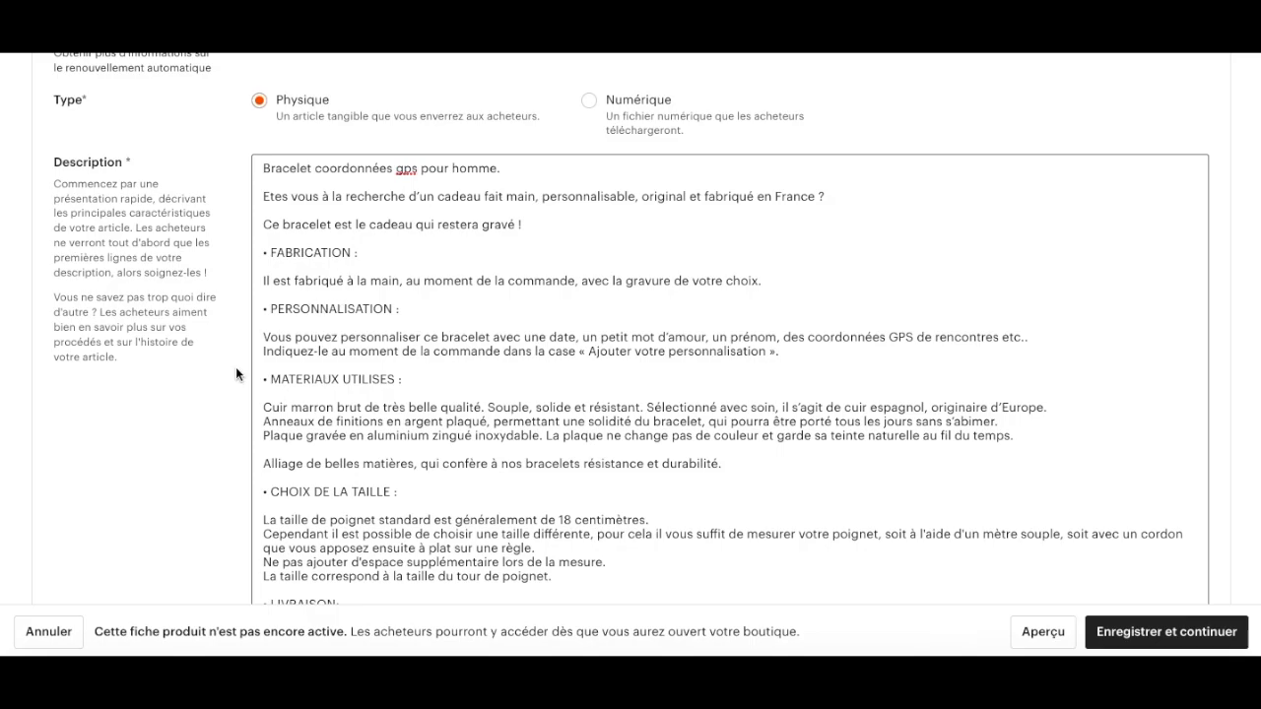
pyautogui.scroll(-1, 330, 380)
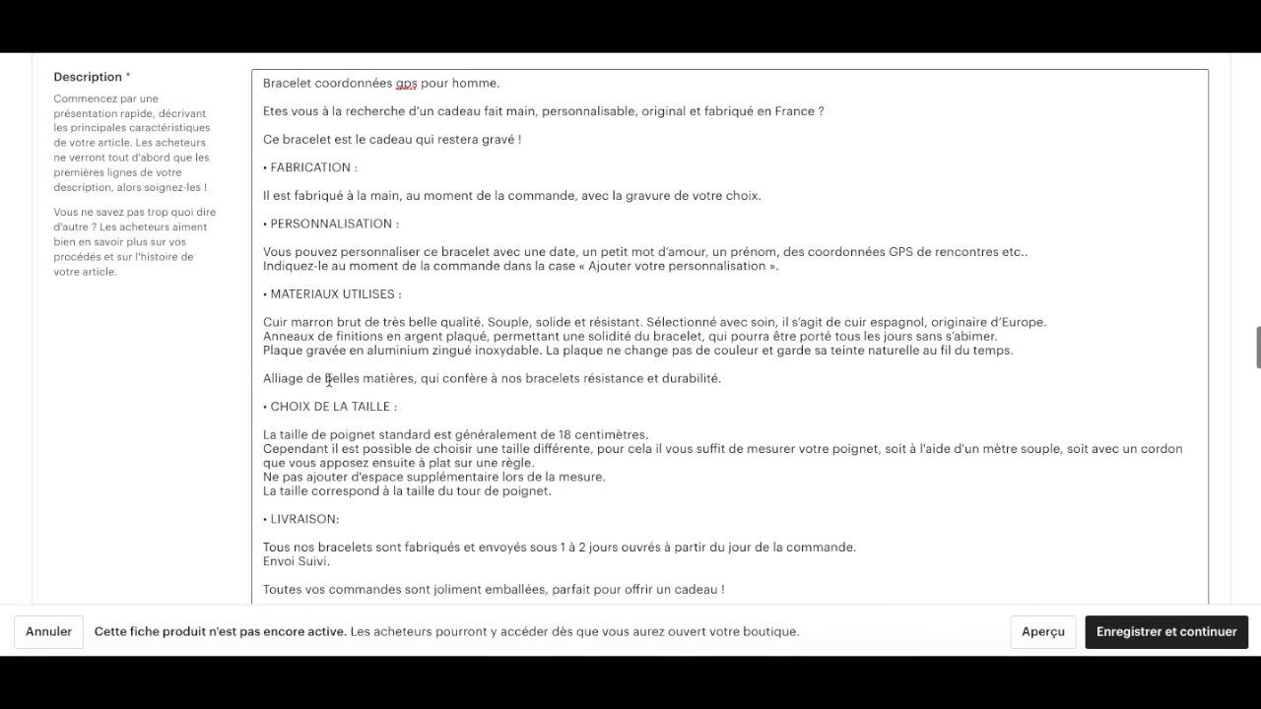
pyautogui.click(326, 462)
pyautogui.hotkey('ctrl', 'End')
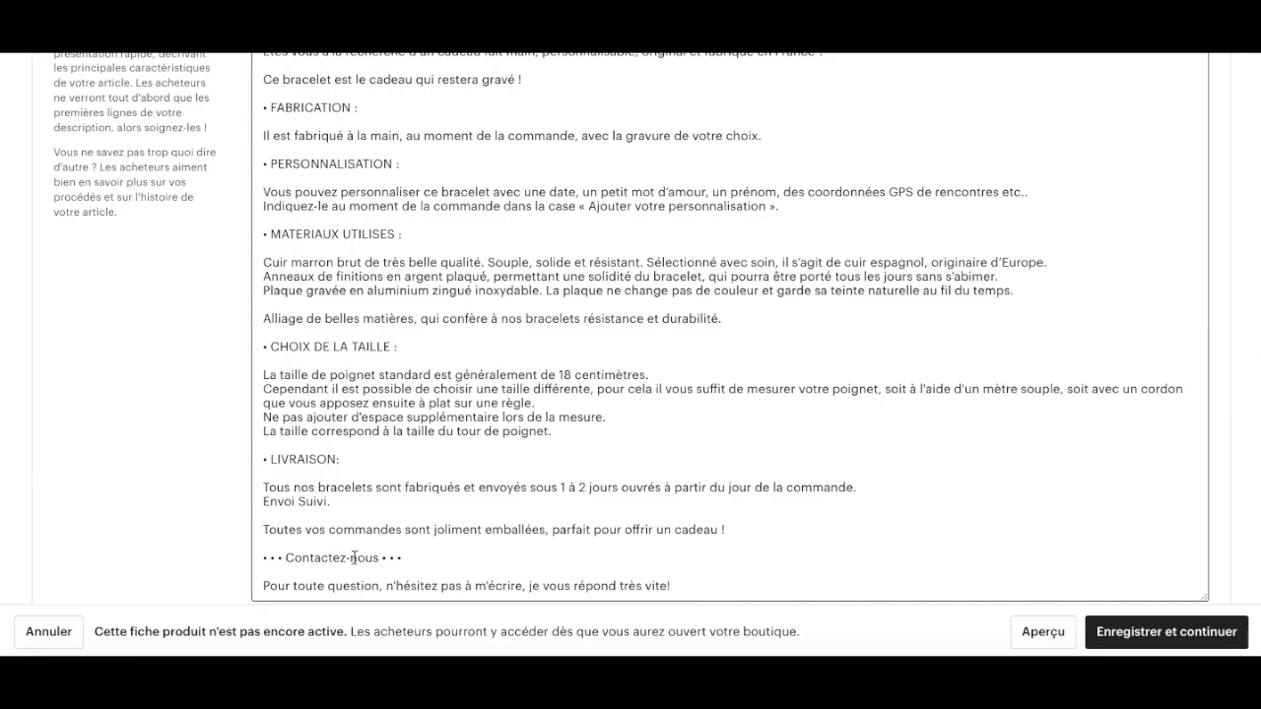
pyautogui.scroll(1, 355, 557)
pyautogui.scroll(1, 231, 460)
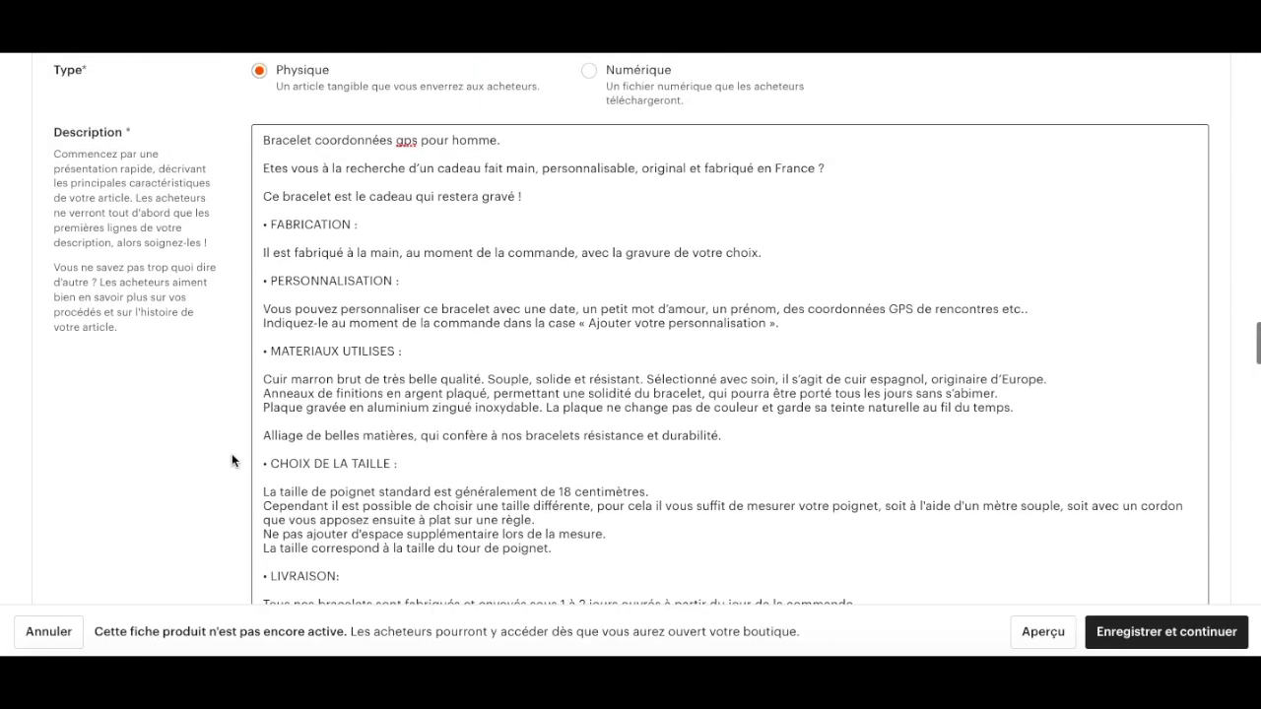
pyautogui.scroll(-1, 231, 460)
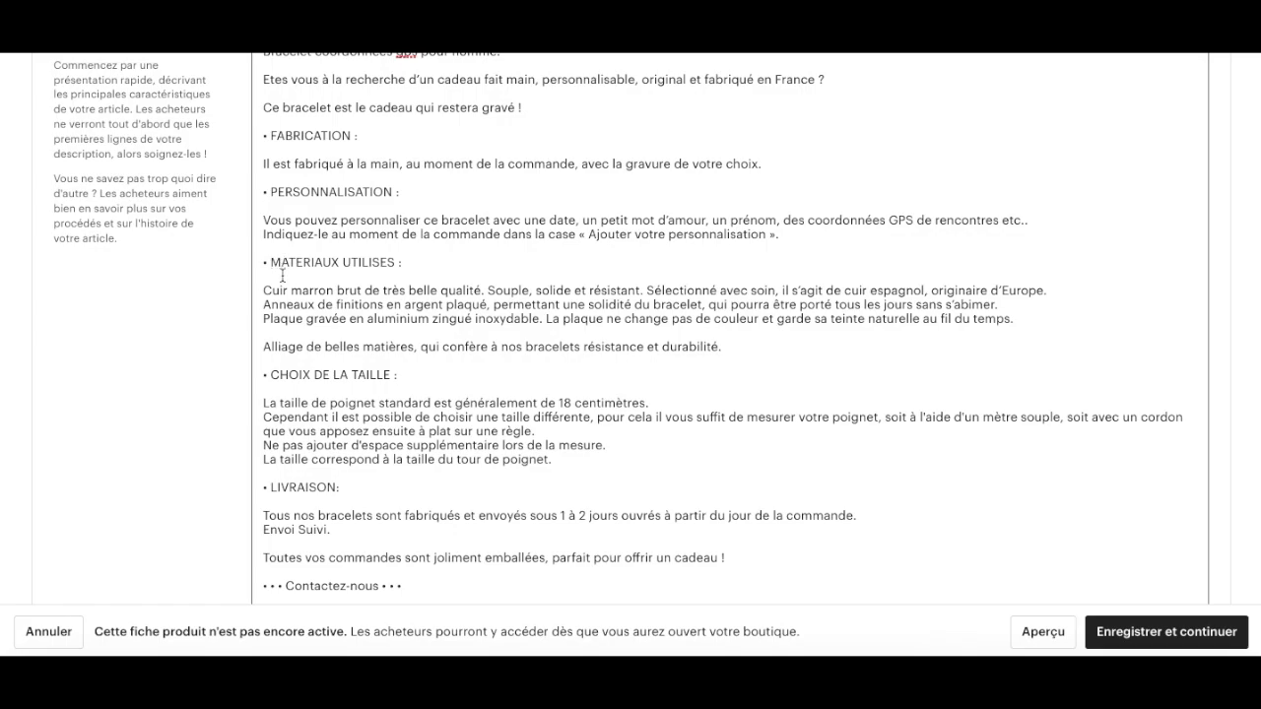
pyautogui.scroll(1, 204, 296)
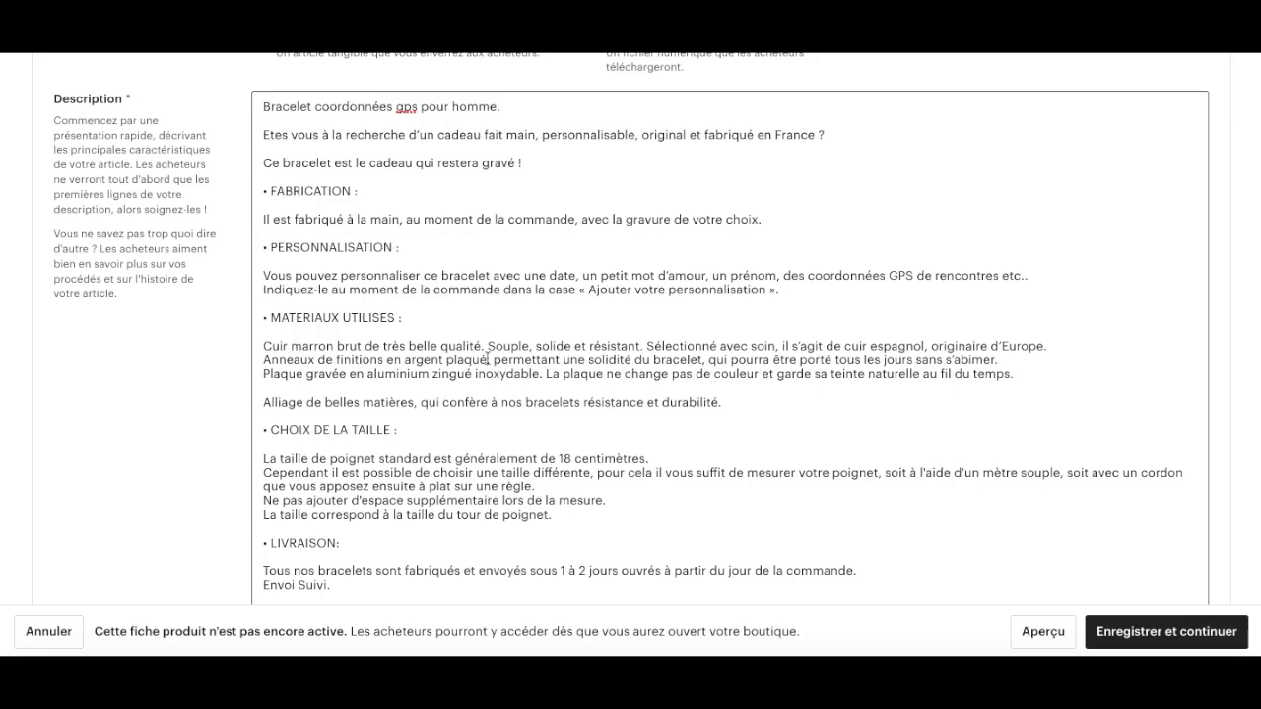
pyautogui.scroll(-1, 485, 359)
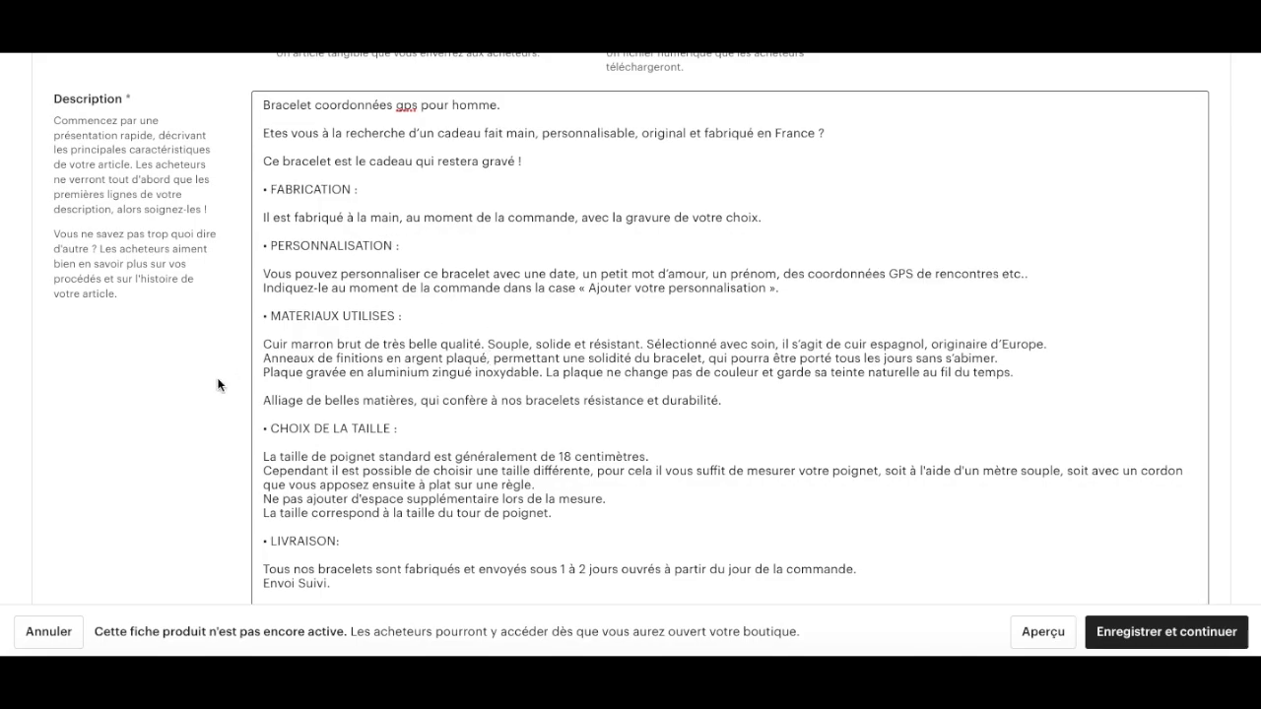
pyautogui.scroll(-3, 211, 391)
pyautogui.scroll(4, 211, 391)
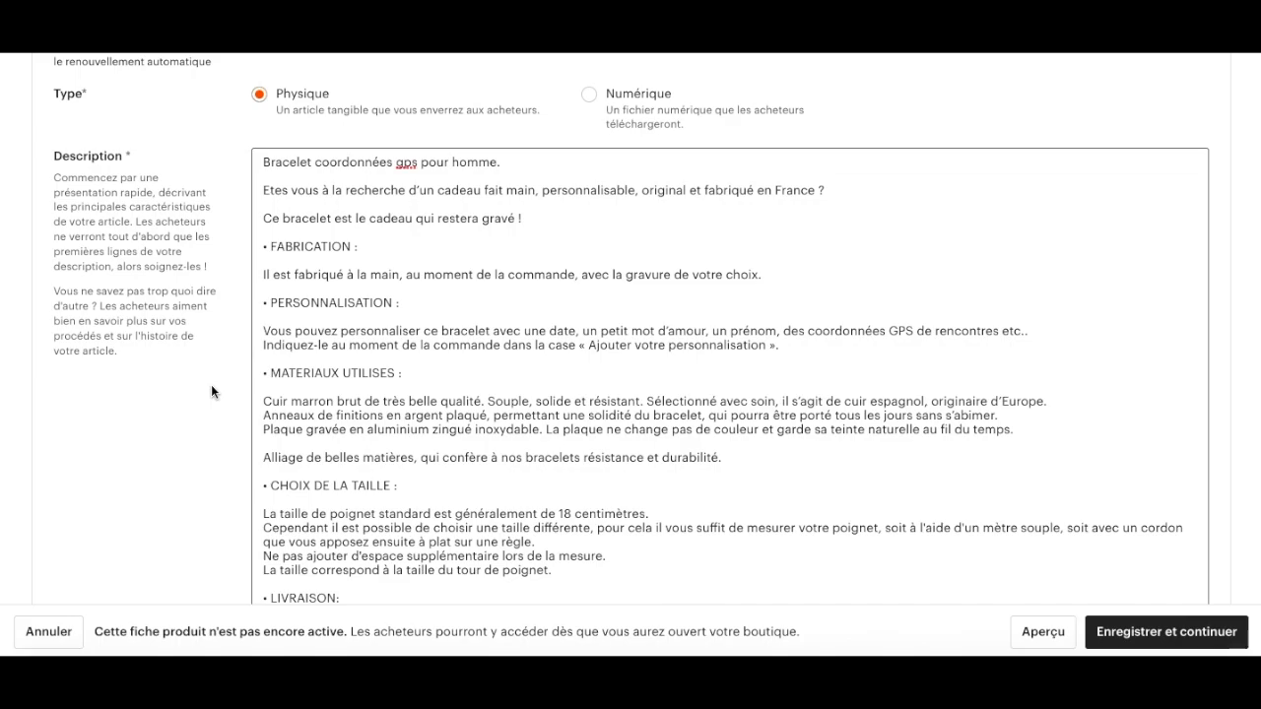
pyautogui.scroll(-1, 211, 391)
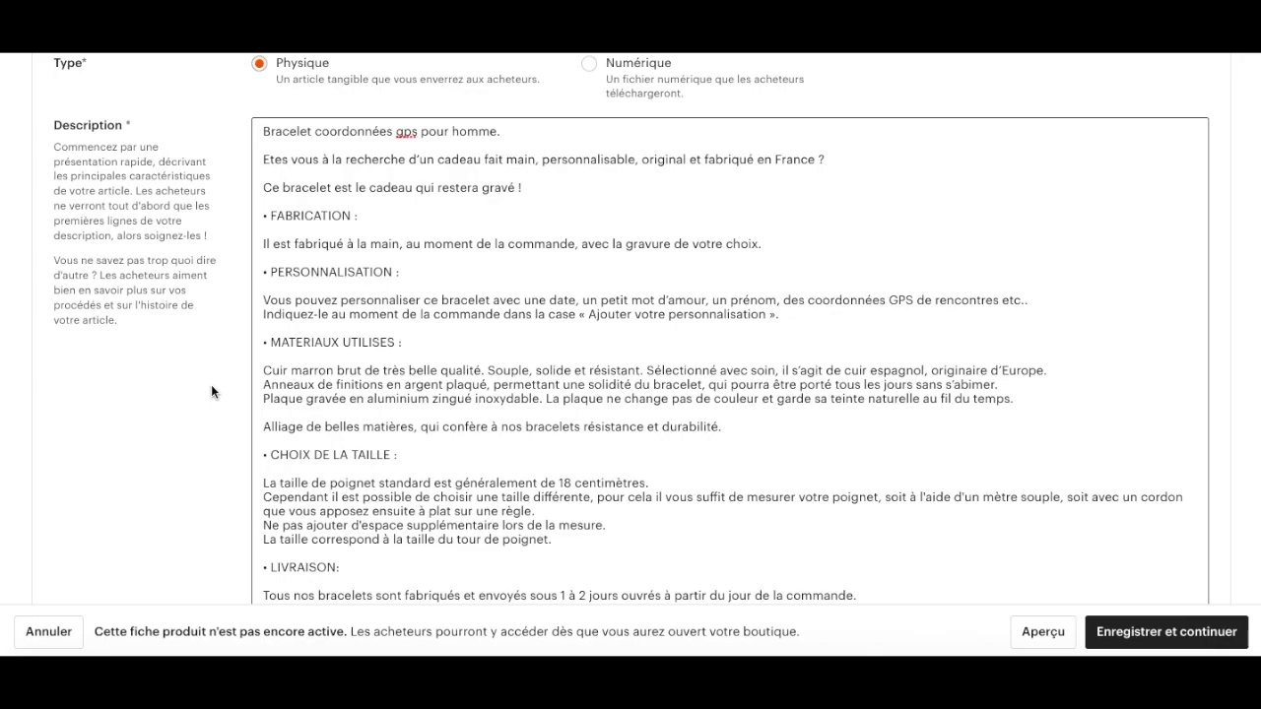
pyautogui.scroll(-2, 211, 391)
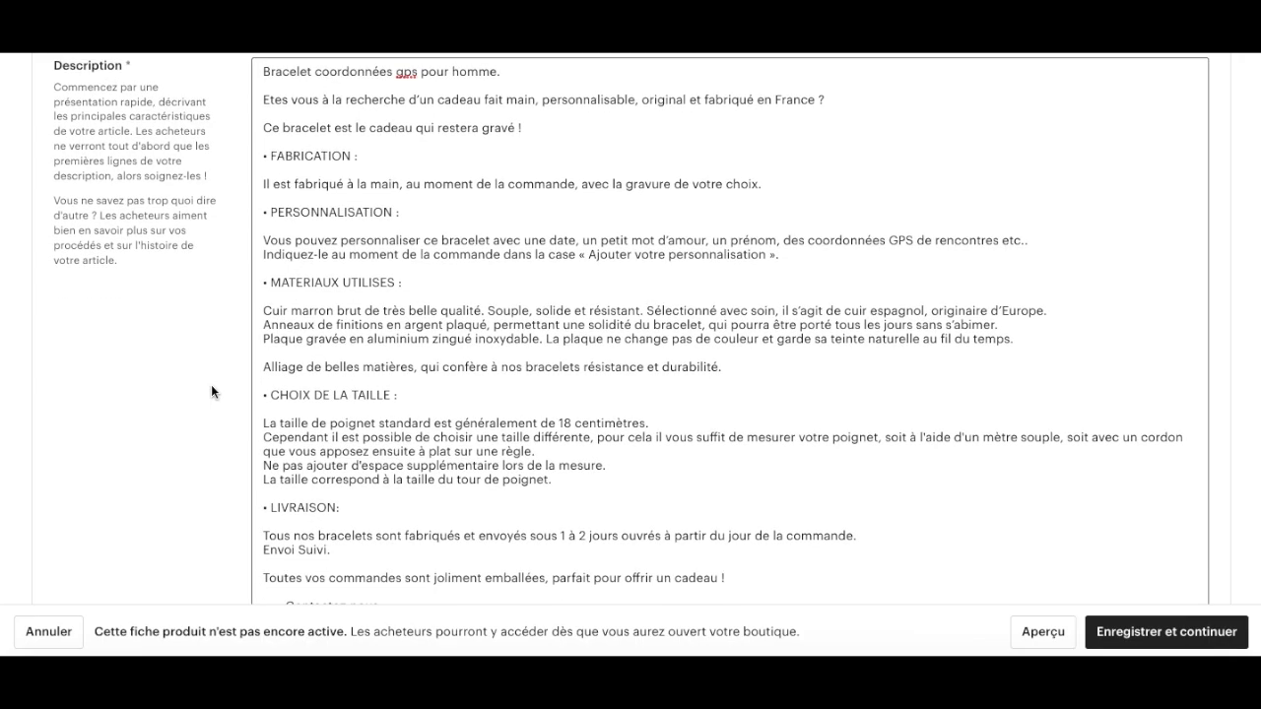
# Step: Examine the form for adding a new production partner, including the partnership questions, and close it without saving
pyautogui.scroll(-10, 211, 391)
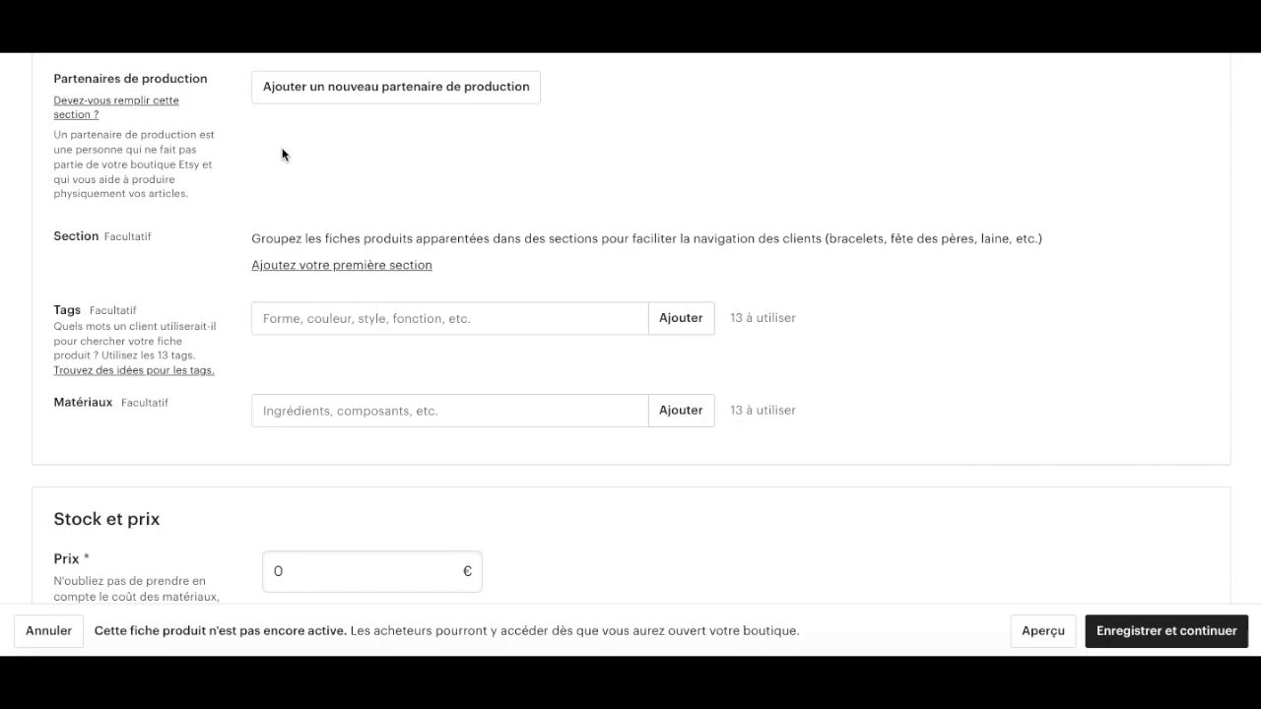
pyautogui.click(325, 93)
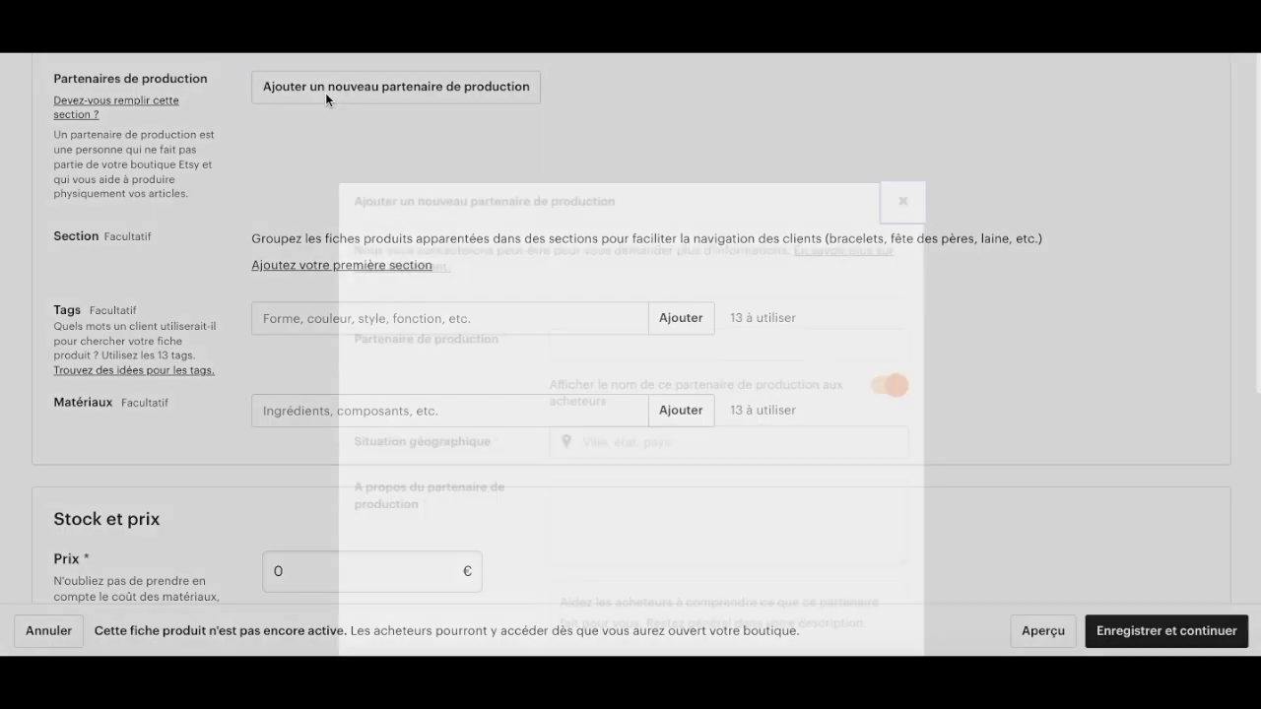
pyautogui.scroll(-4, 597, 475)
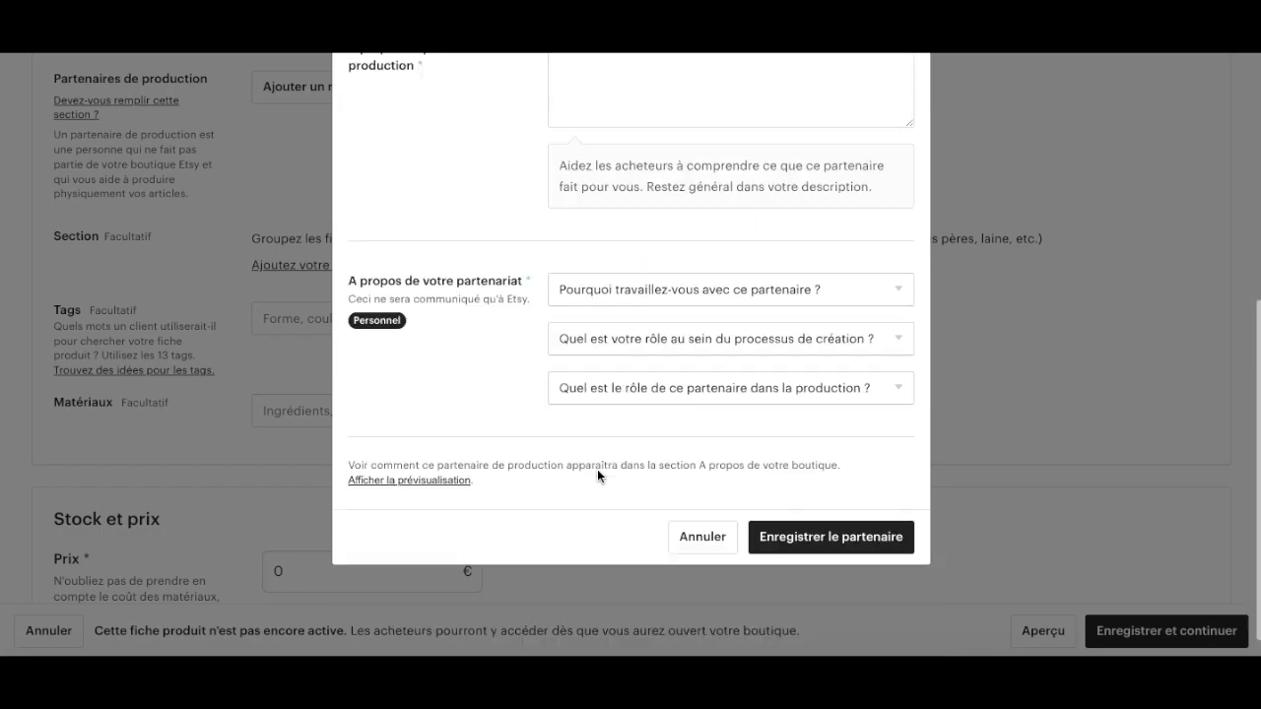
pyautogui.scroll(3, 597, 477)
pyautogui.scroll(3, 597, 469)
pyautogui.click(154, 284)
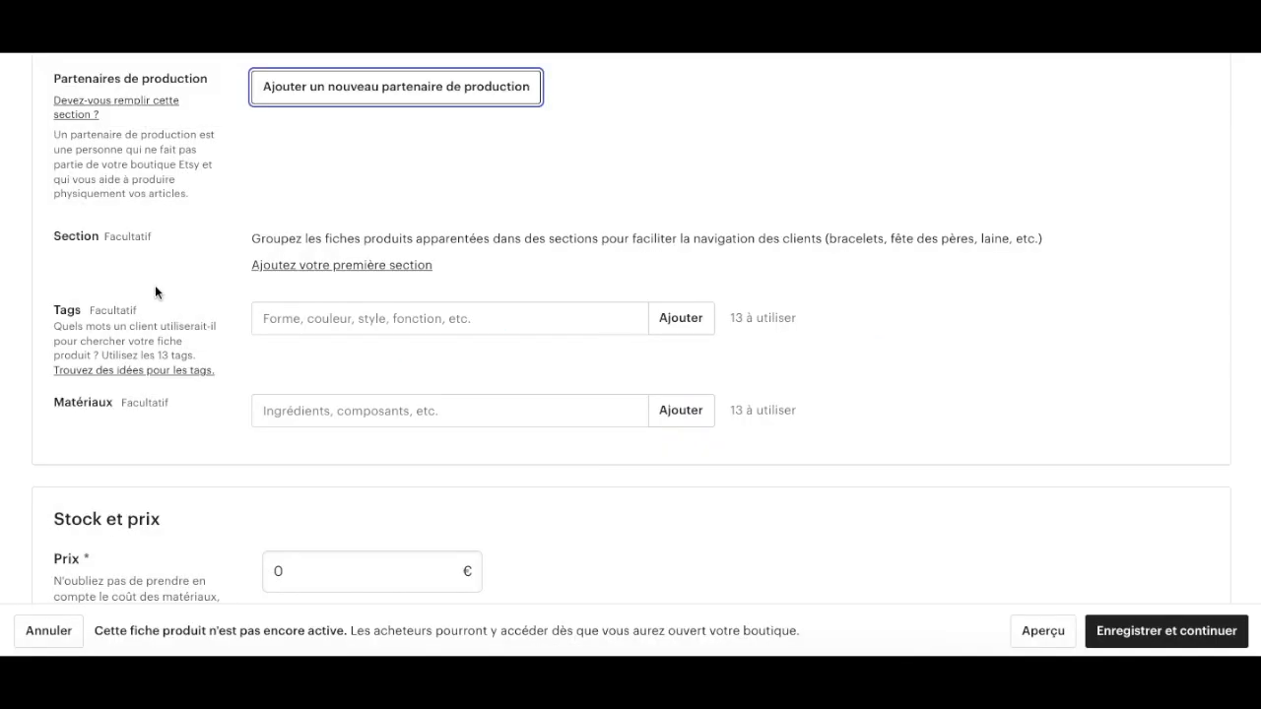
# Step: View the dialog for creating the shop's first section and close it without adding one
pyautogui.scroll(-1, 155, 285)
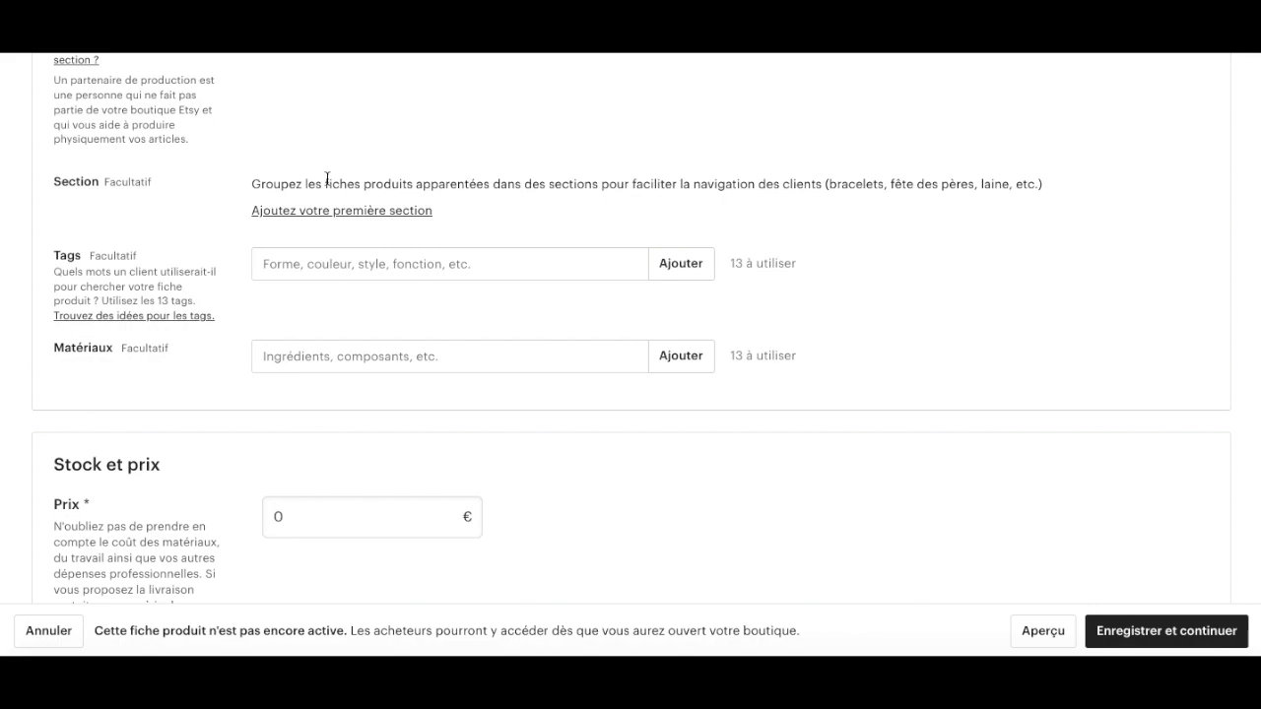
pyautogui.click(296, 209)
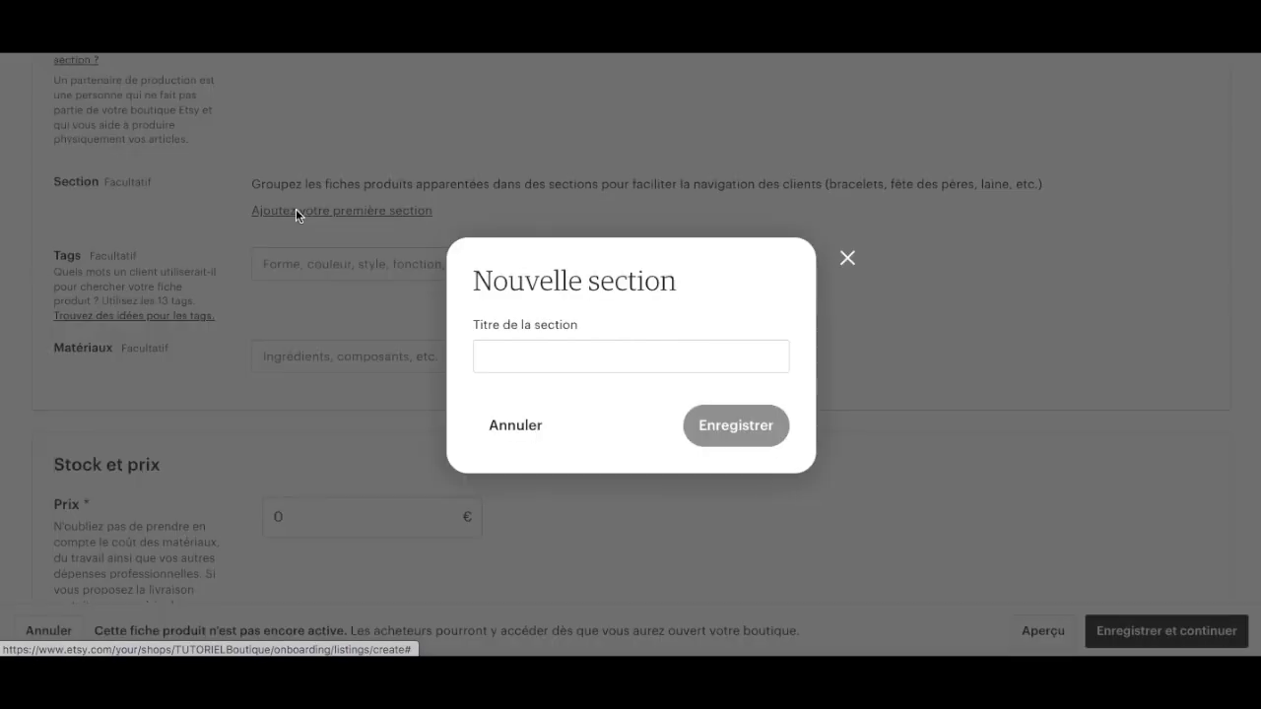
pyautogui.click(846, 260)
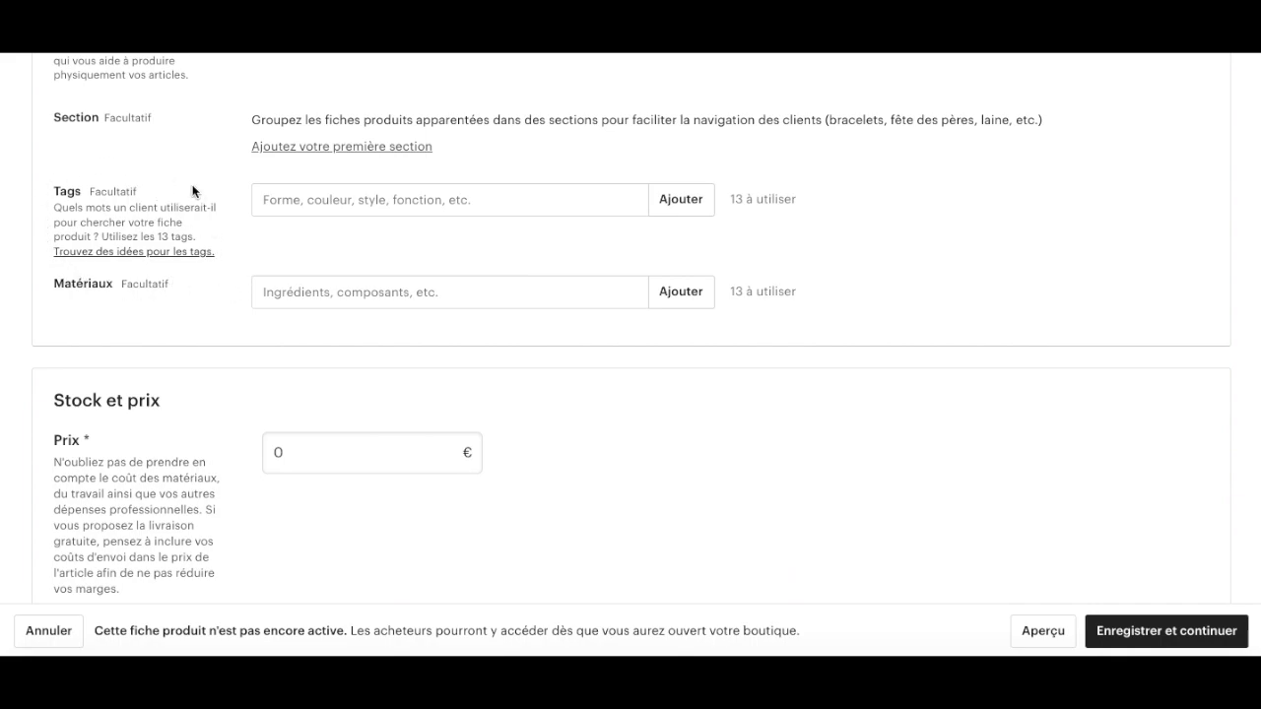
# Step: Add the tags "bracelet homme", "bracelet coordonnées gps" and "bracelet en cuir pour homme" to the listing
pyautogui.click(331, 201)
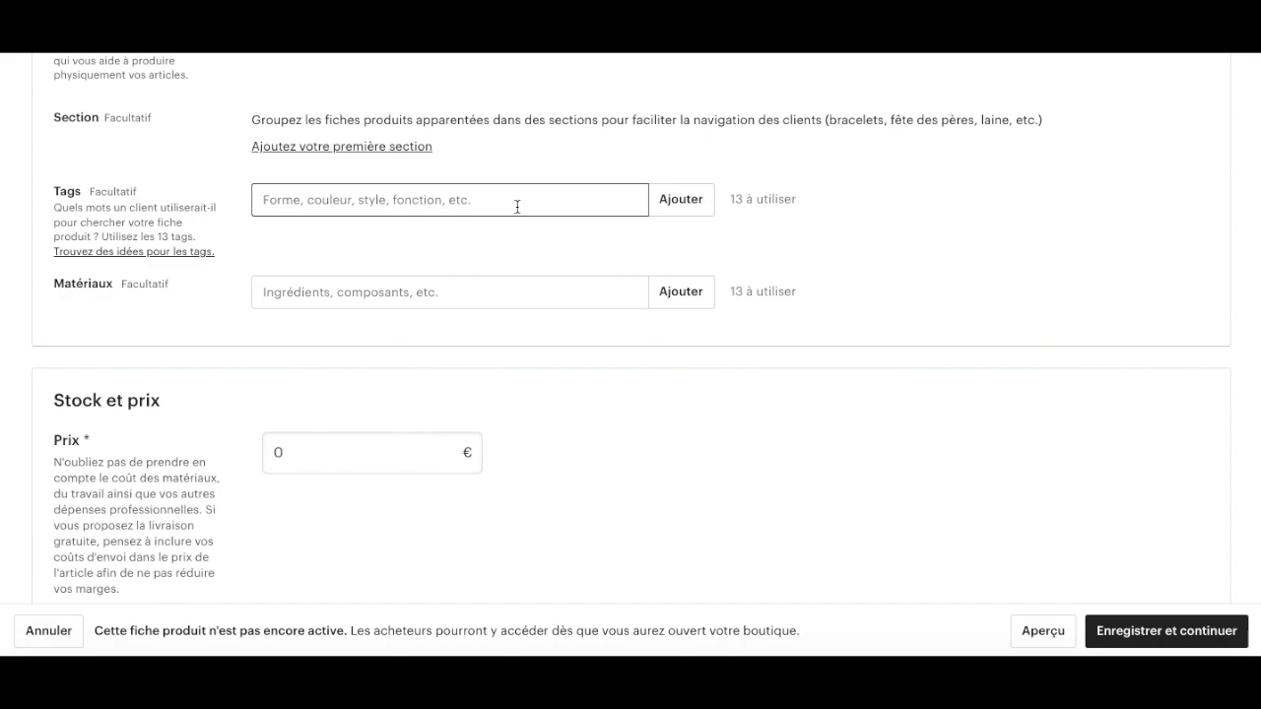
pyautogui.write('bracelet homme')
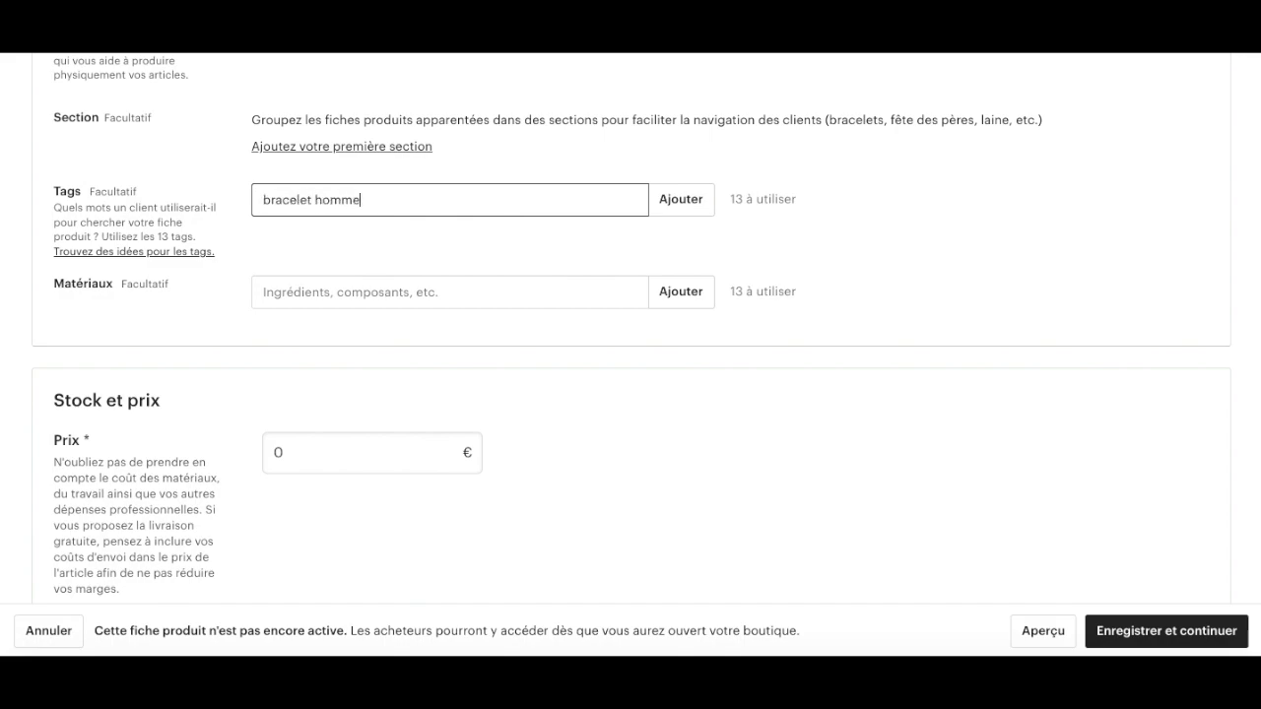
pyautogui.press('Return')
pyautogui.write('bracelet coordonnées gps')
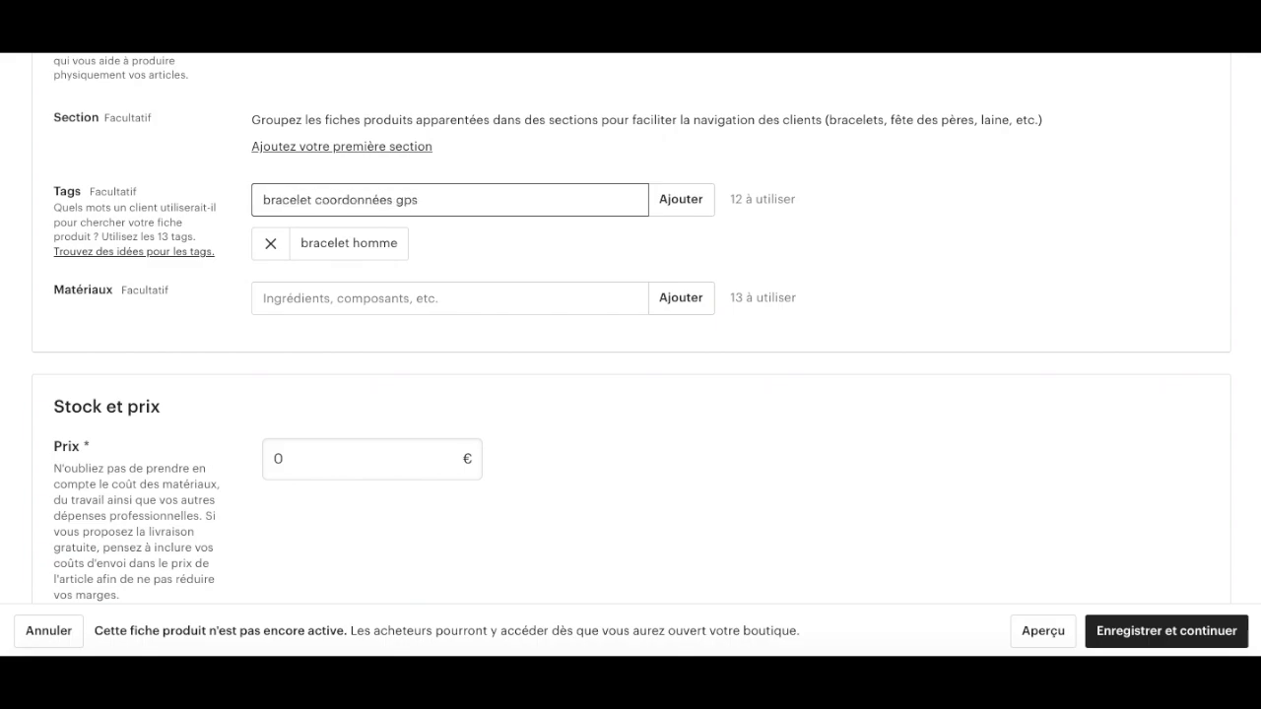
pyautogui.press('Return')
pyautogui.write('bracelet en cuir')
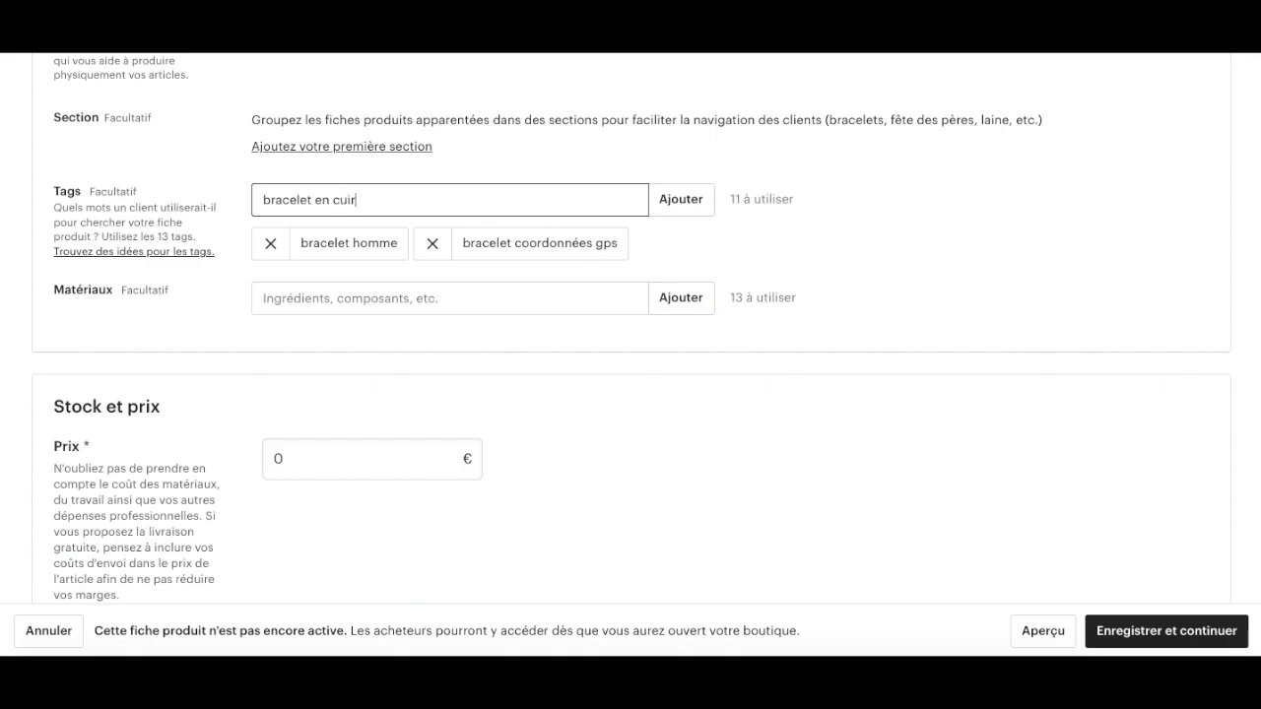
pyautogui.write(' pour homme')
pyautogui.press('Return')
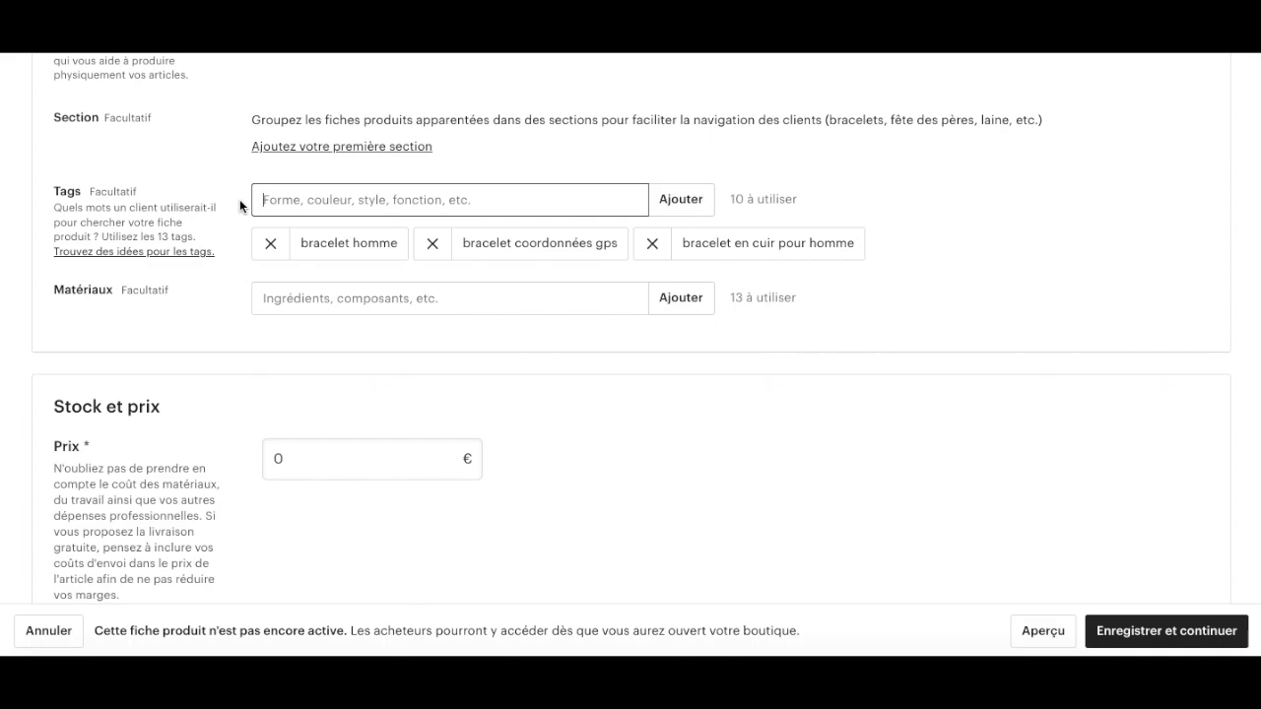
# Step: Add "wax" to the listing's materials
pyautogui.scroll(-2, 239, 205)
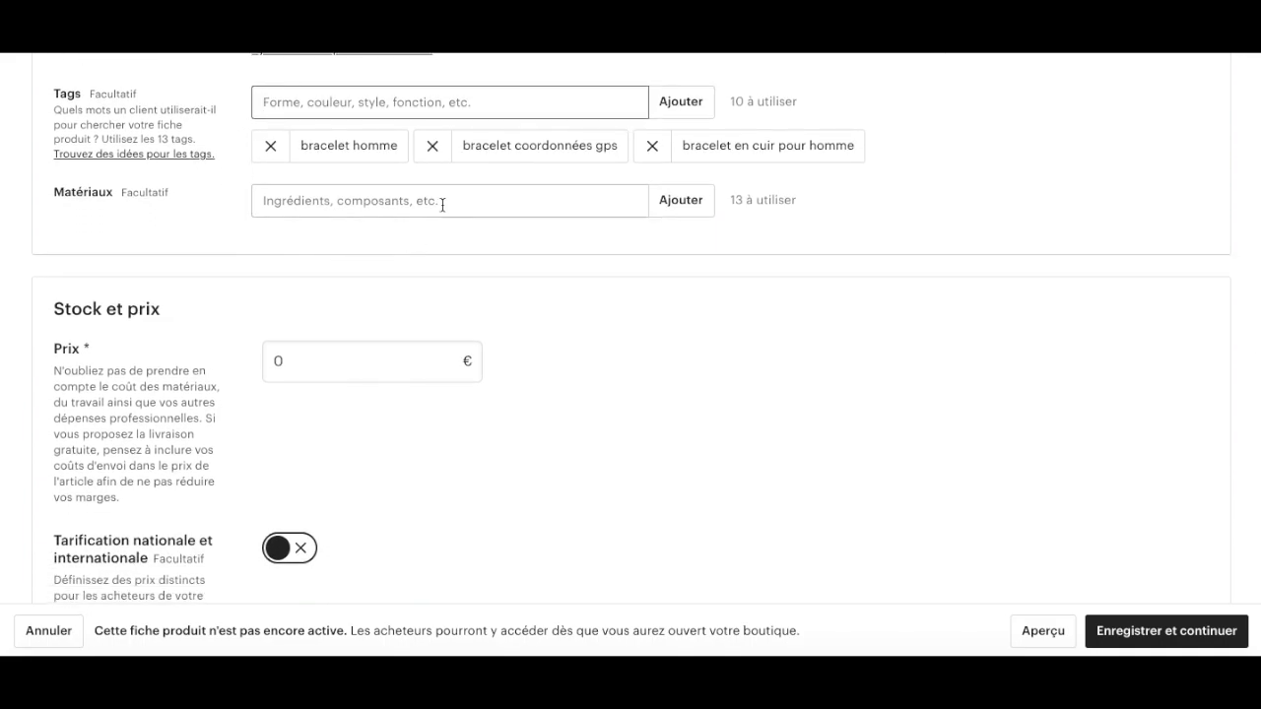
pyautogui.click(419, 204)
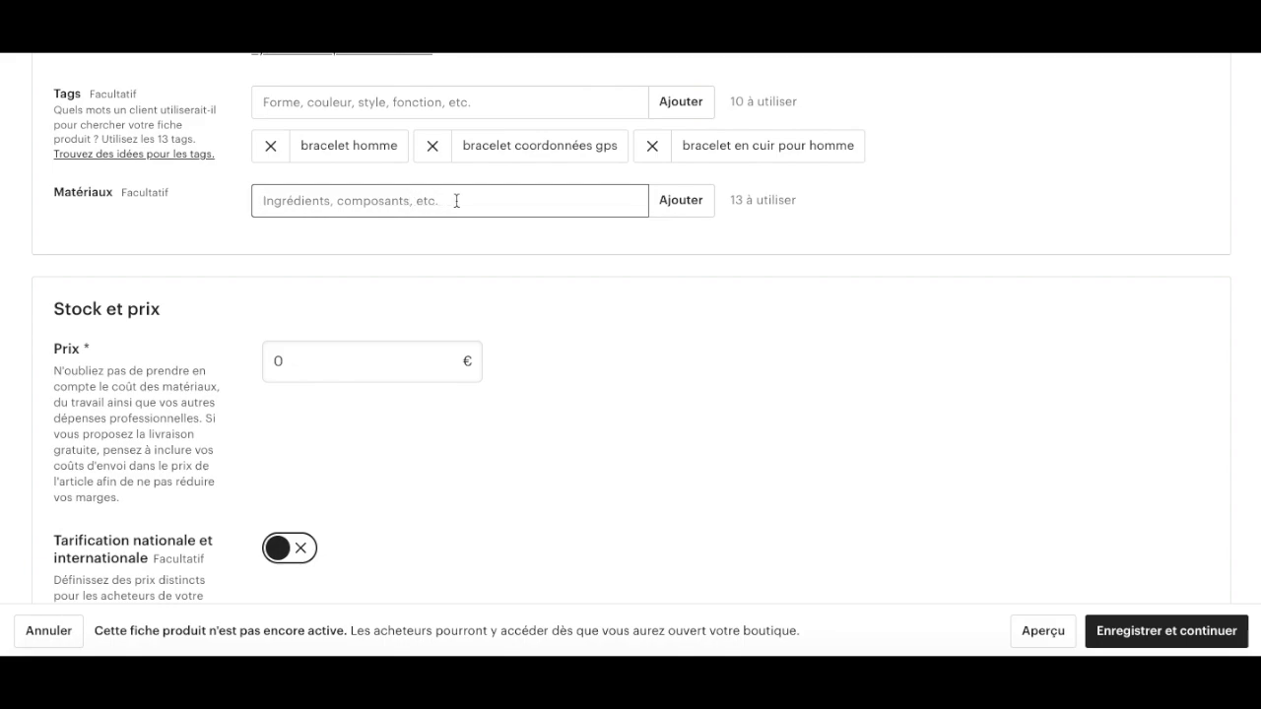
pyautogui.write('wax')
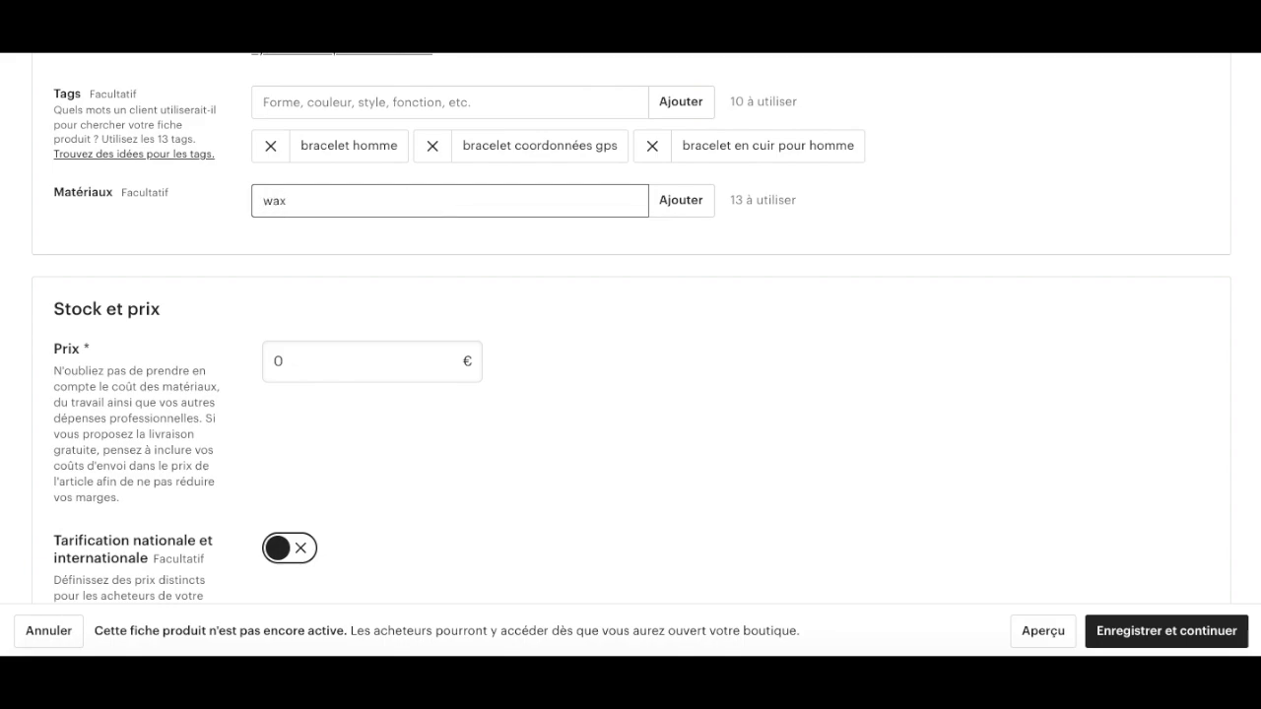
pyautogui.press('Return')
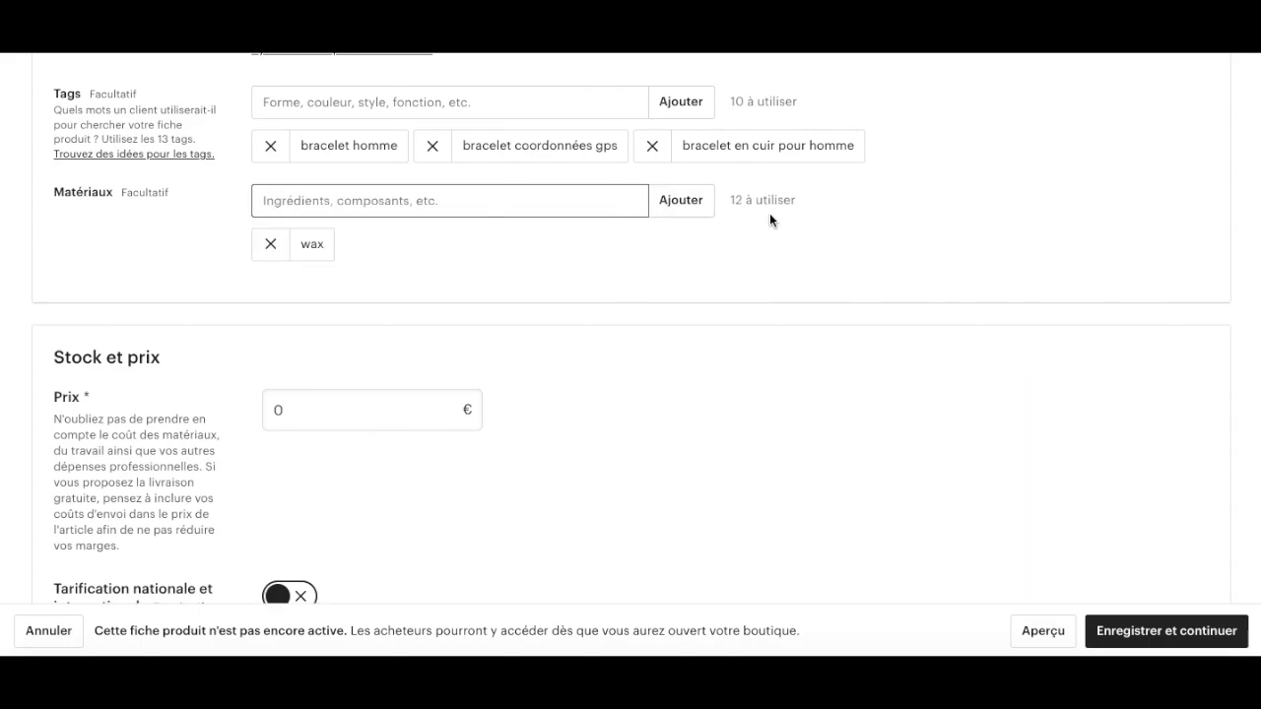
# Step: Enter a price of 35 € for the product in the stock and price section
pyautogui.scroll(-3, 247, 273)
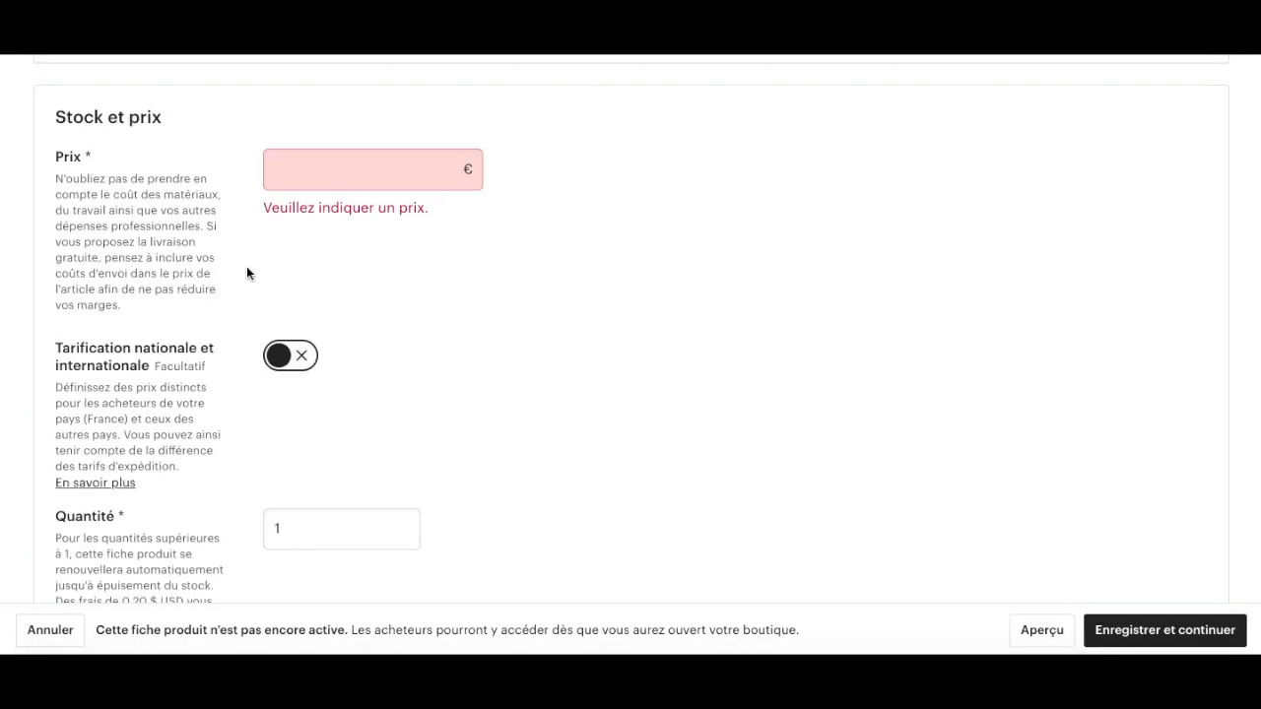
pyautogui.click(365, 168)
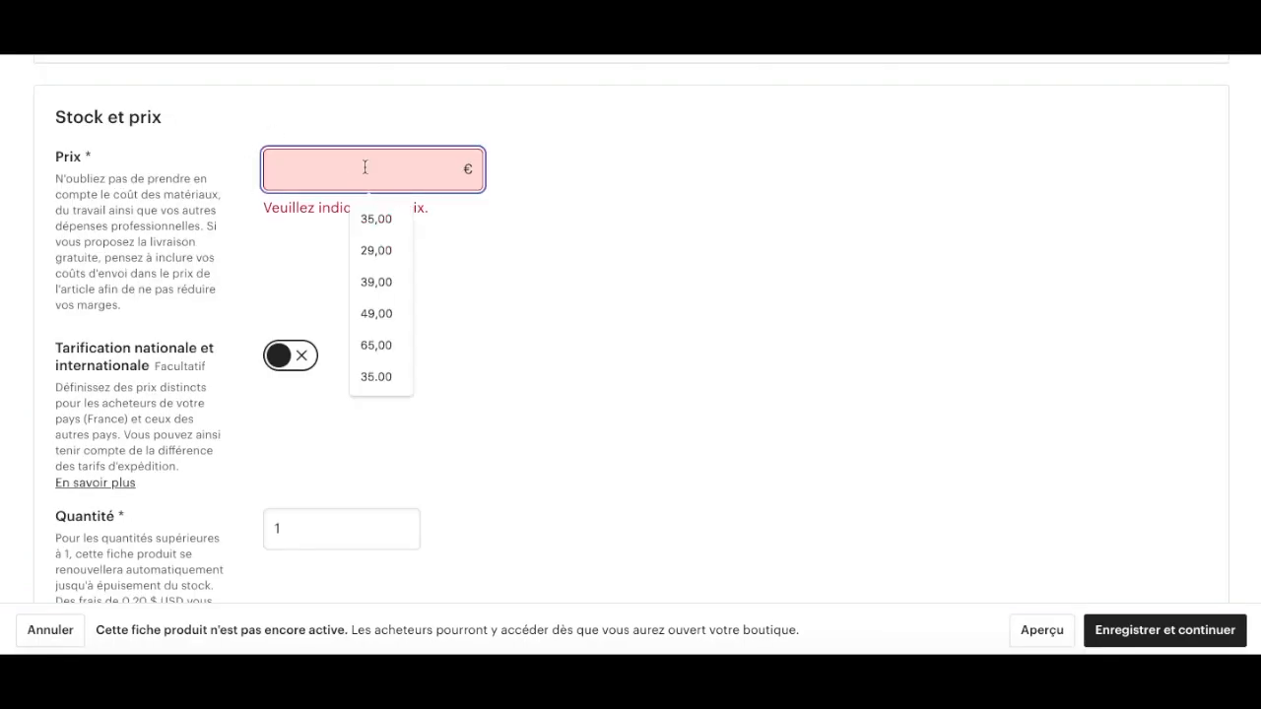
pyautogui.write('35')
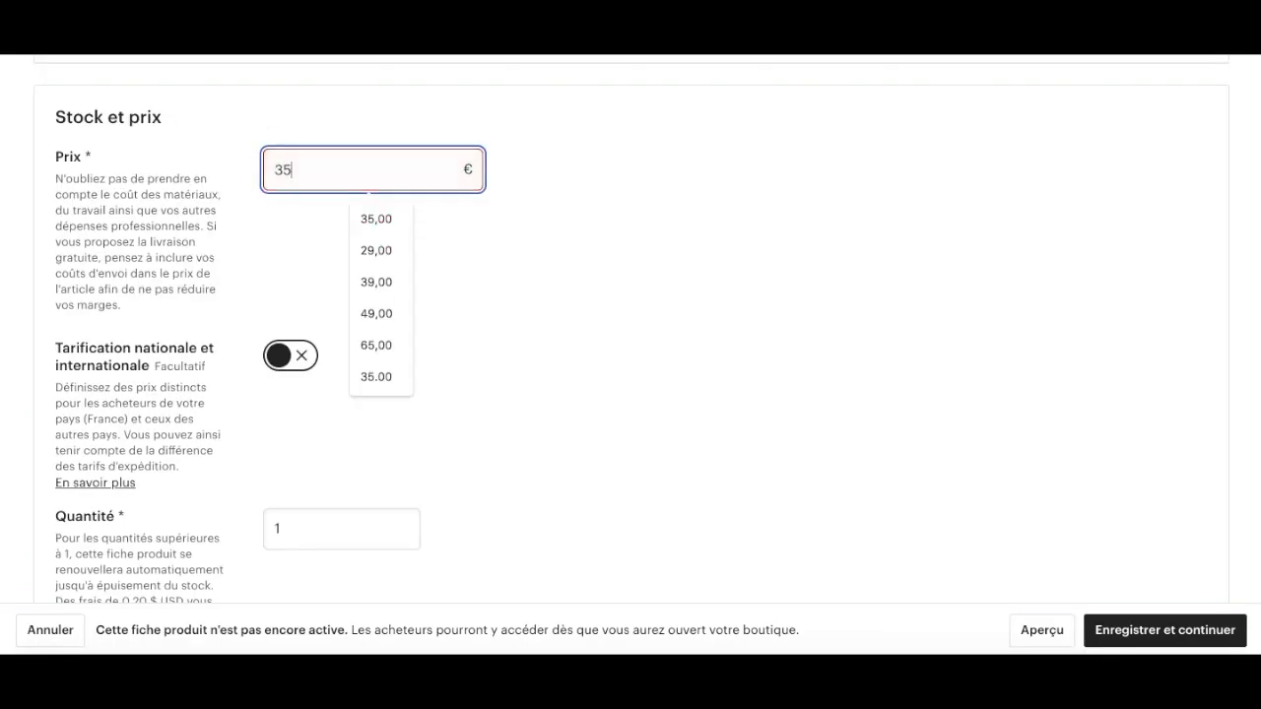
pyautogui.click(509, 281)
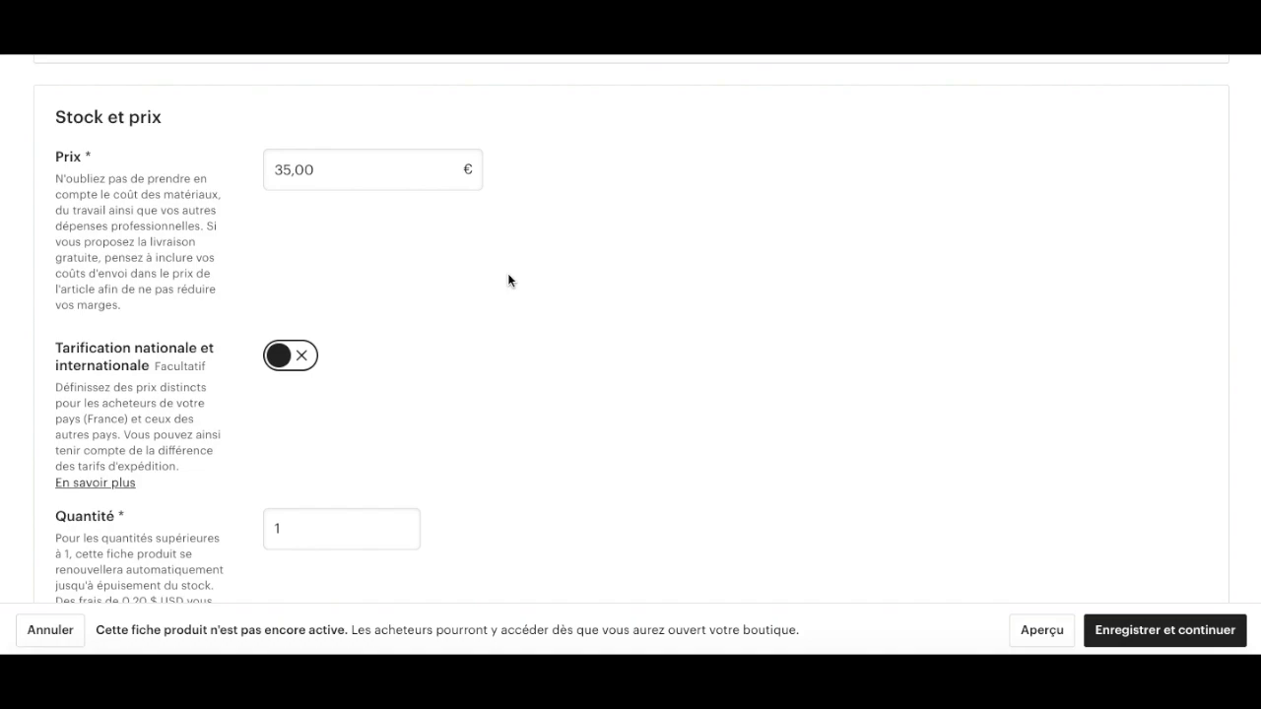
# Step: Change the product's price to 29 €
pyautogui.doubleClick(325, 170)
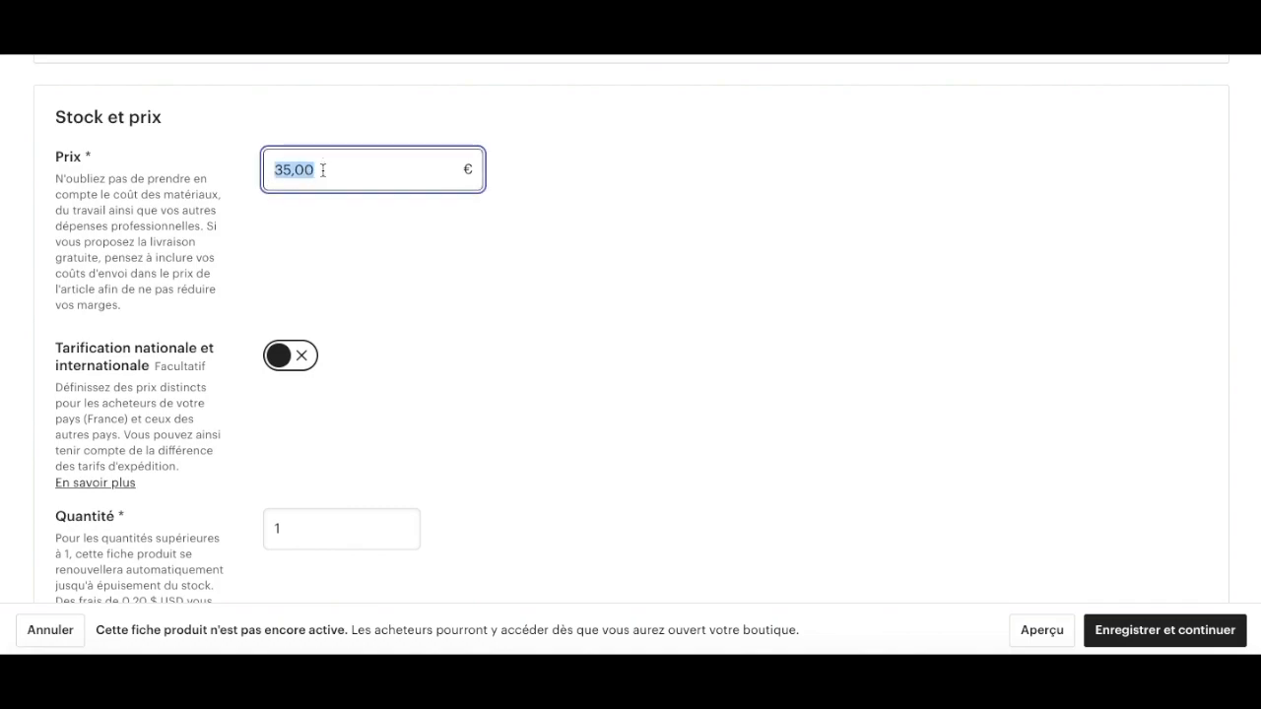
pyautogui.write('29')
pyautogui.click(442, 307)
pyautogui.scroll(-10, 443, 306)
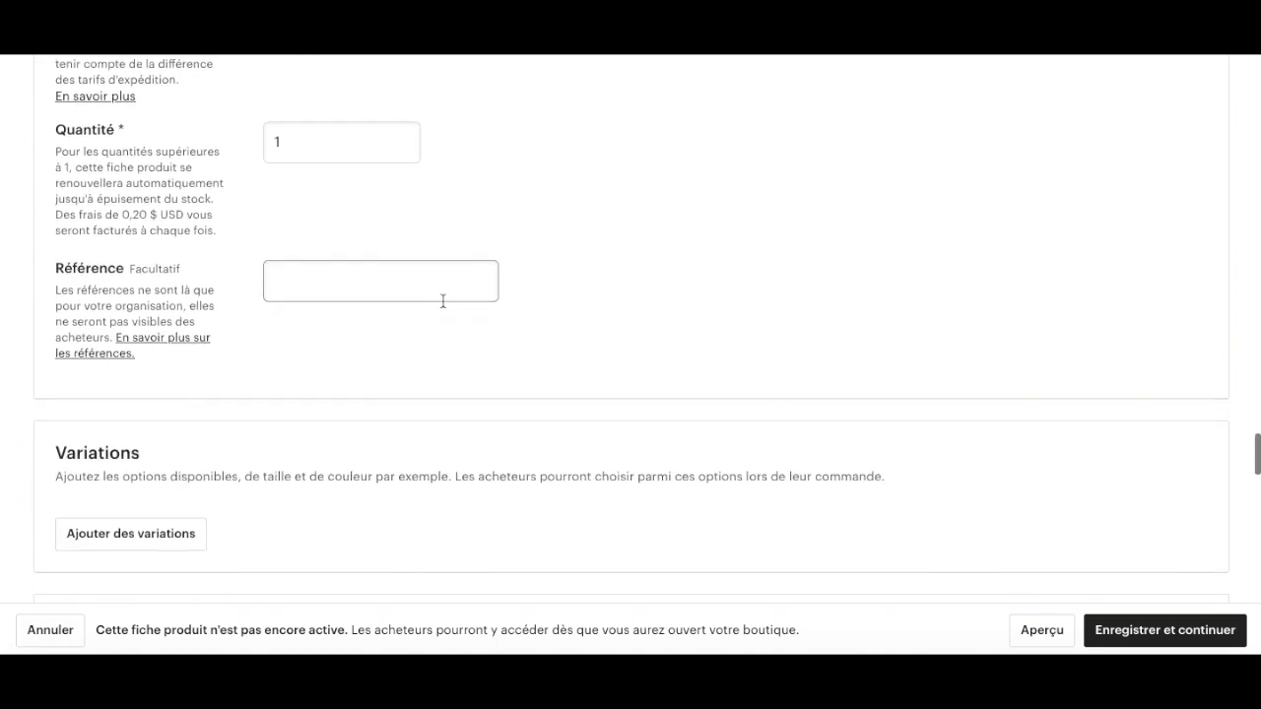
pyautogui.scroll(-2, 443, 306)
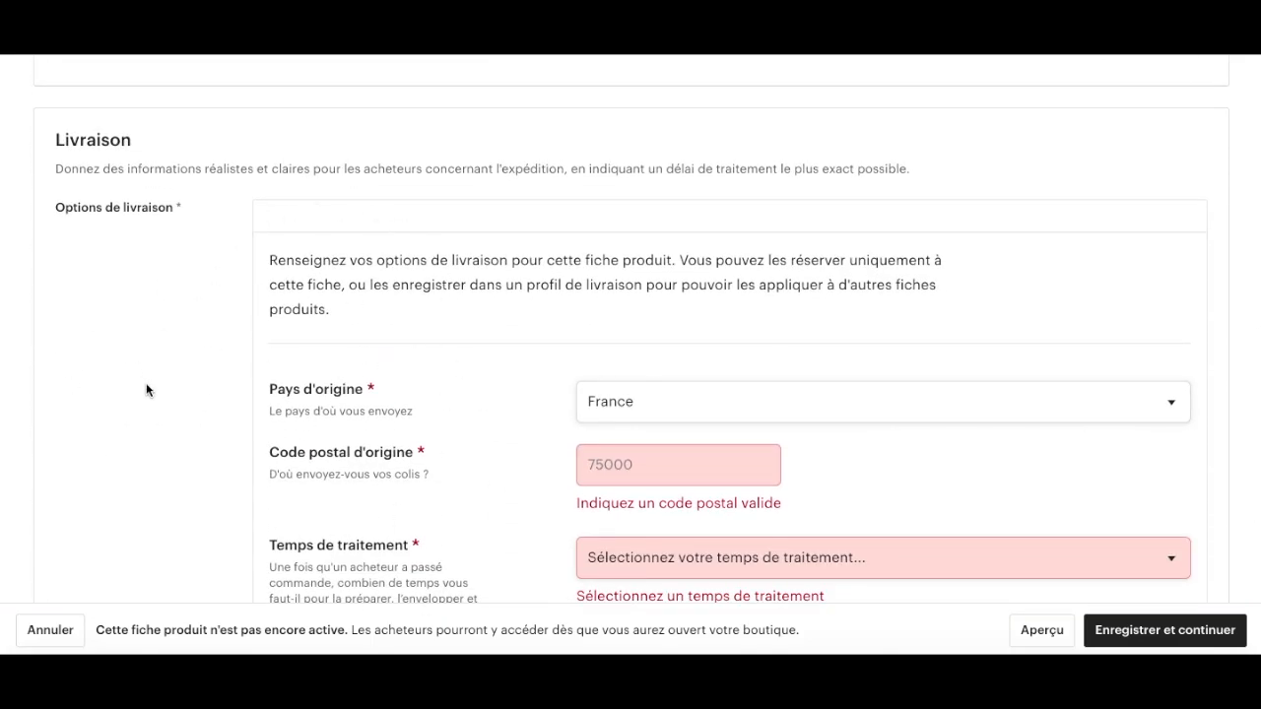
# Step: Set the product's price back to 35 €
pyautogui.scroll(10, 147, 386)
pyautogui.scroll(2, 147, 386)
pyautogui.scroll(-2, 147, 389)
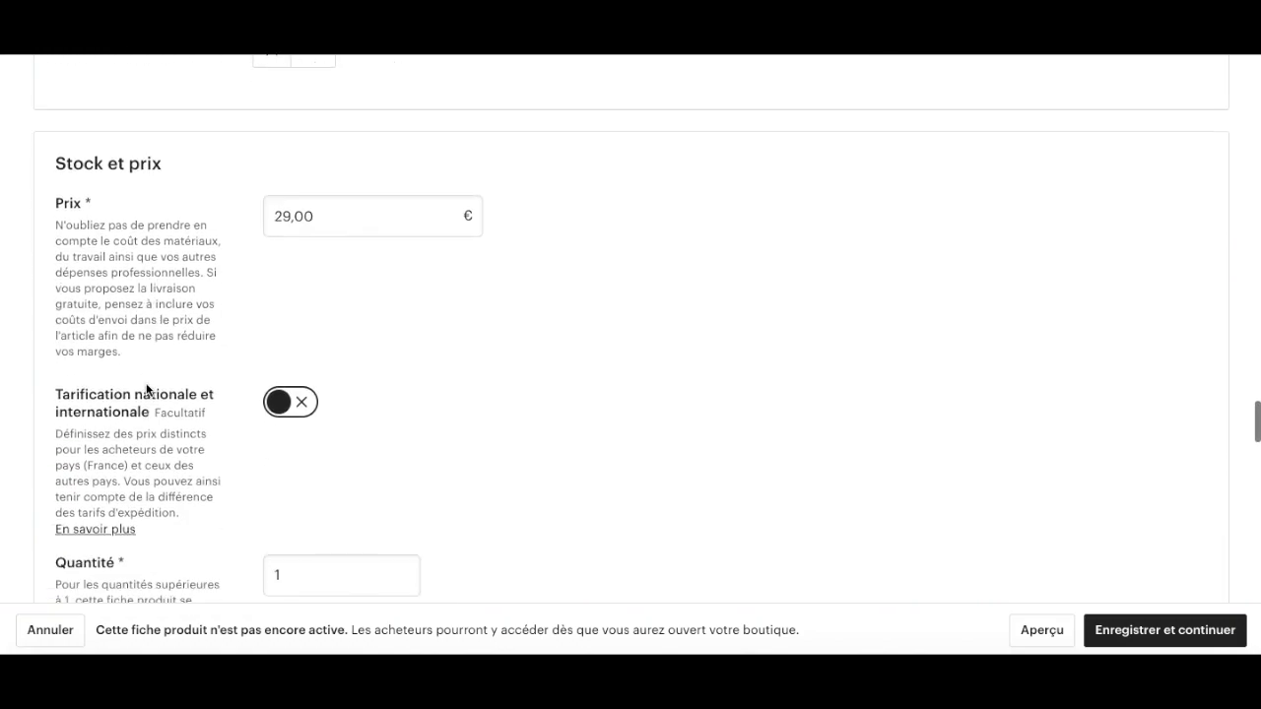
pyautogui.doubleClick(340, 159)
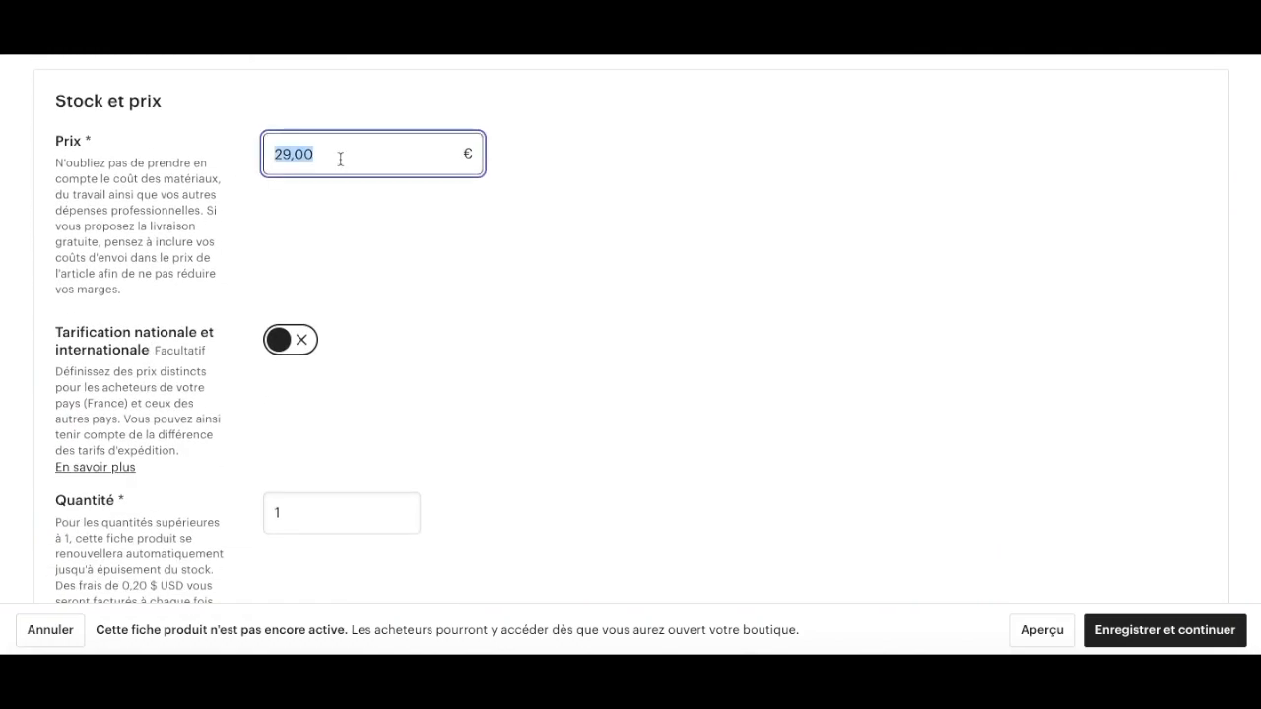
pyautogui.write('35')
pyautogui.click(434, 325)
pyautogui.scroll(-1, 434, 326)
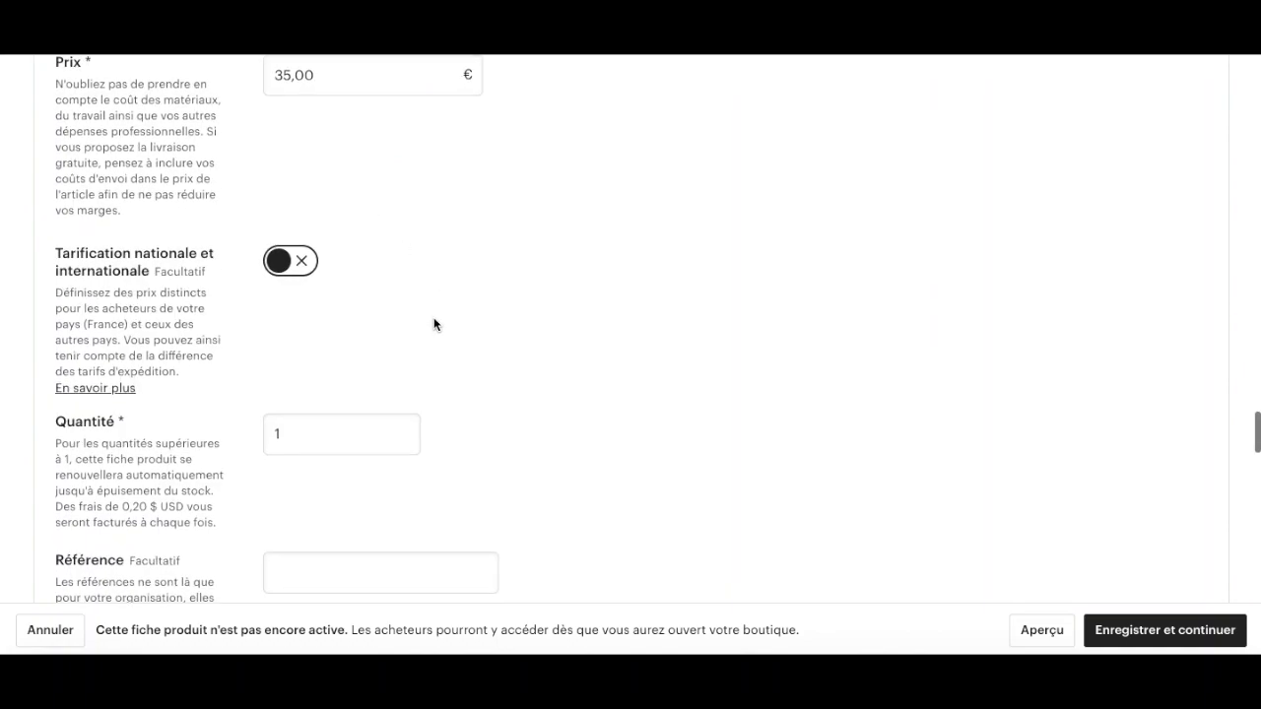
# Step: Enable separate national and international pricing and set the price for France to 29 €
pyautogui.click(286, 262)
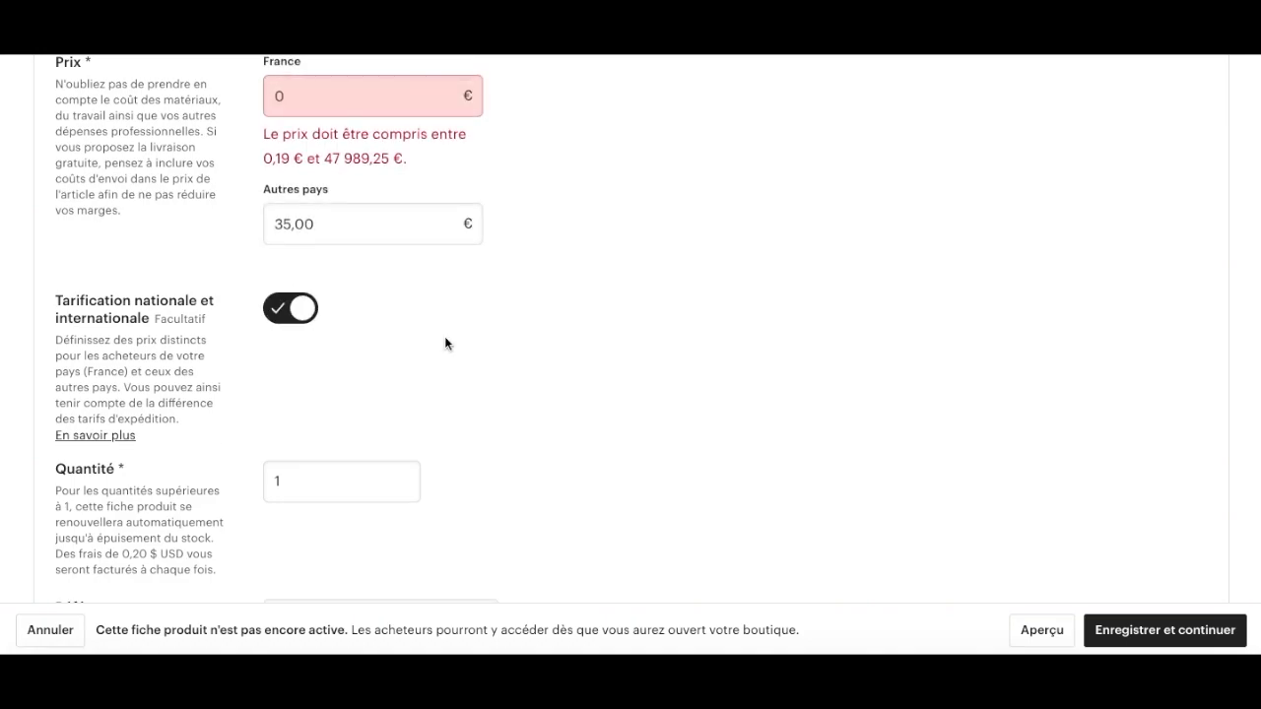
pyautogui.scroll(2, 445, 342)
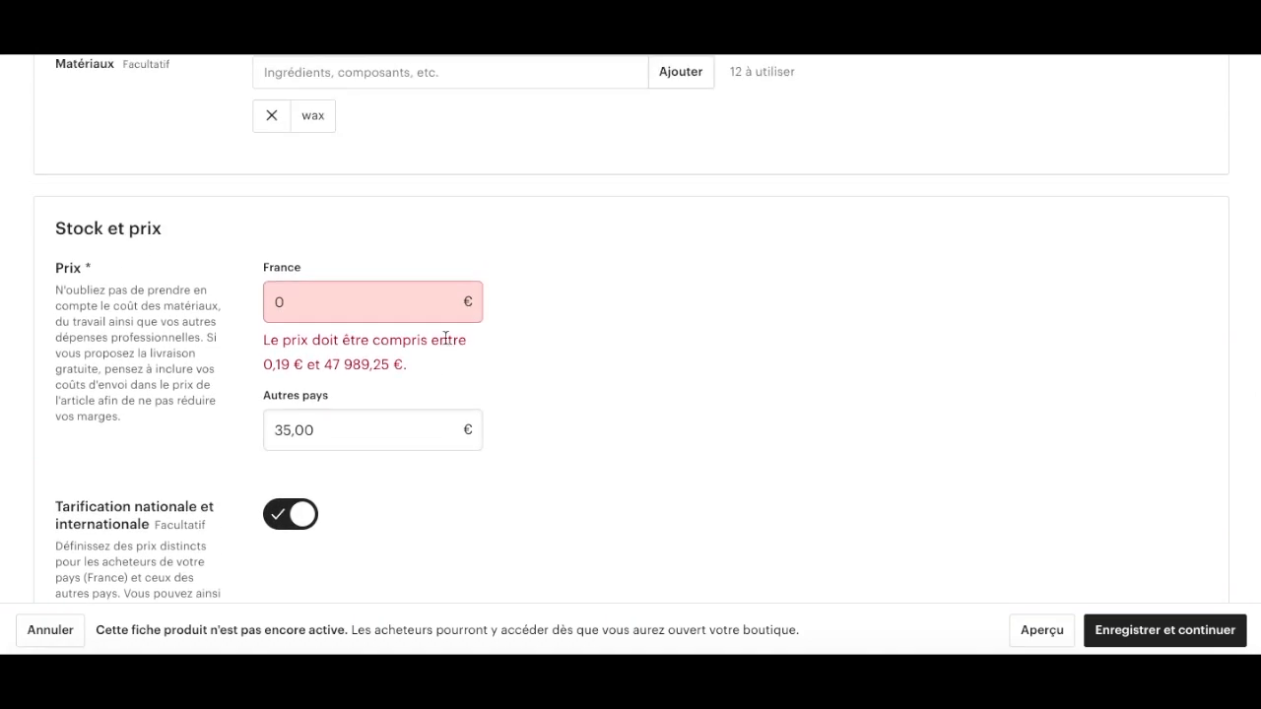
pyautogui.click(312, 293)
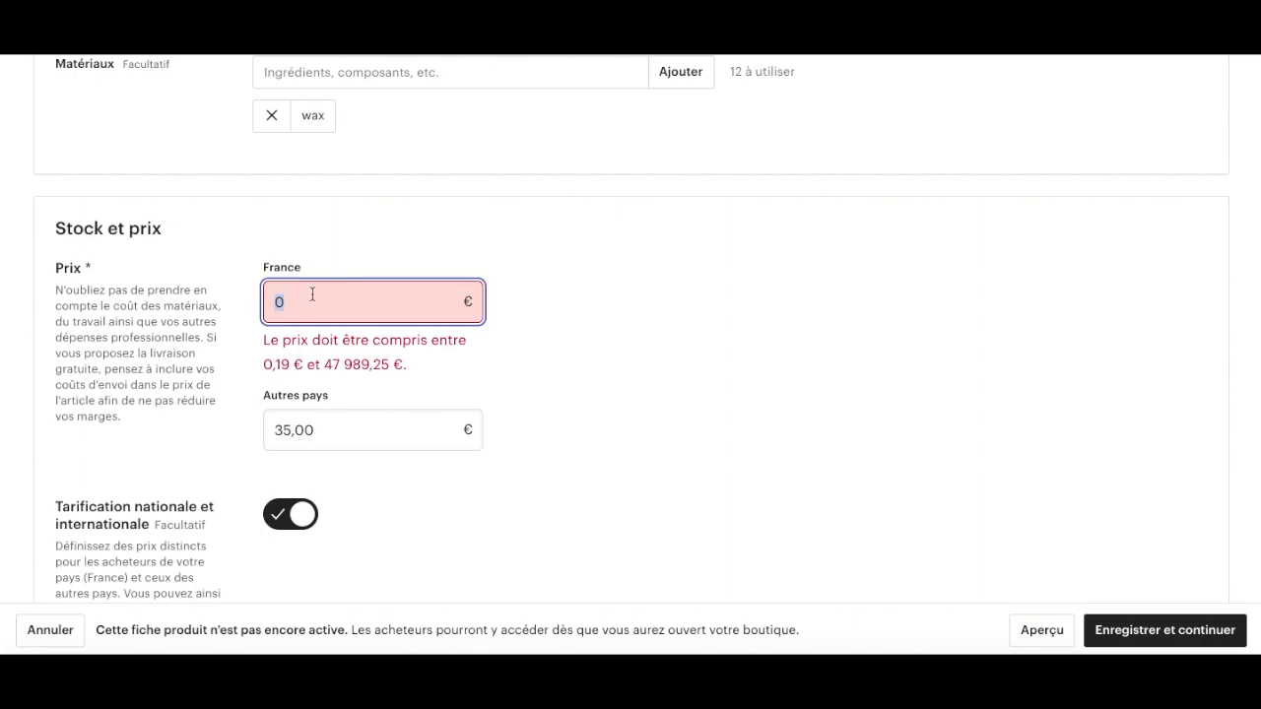
pyautogui.write('29')
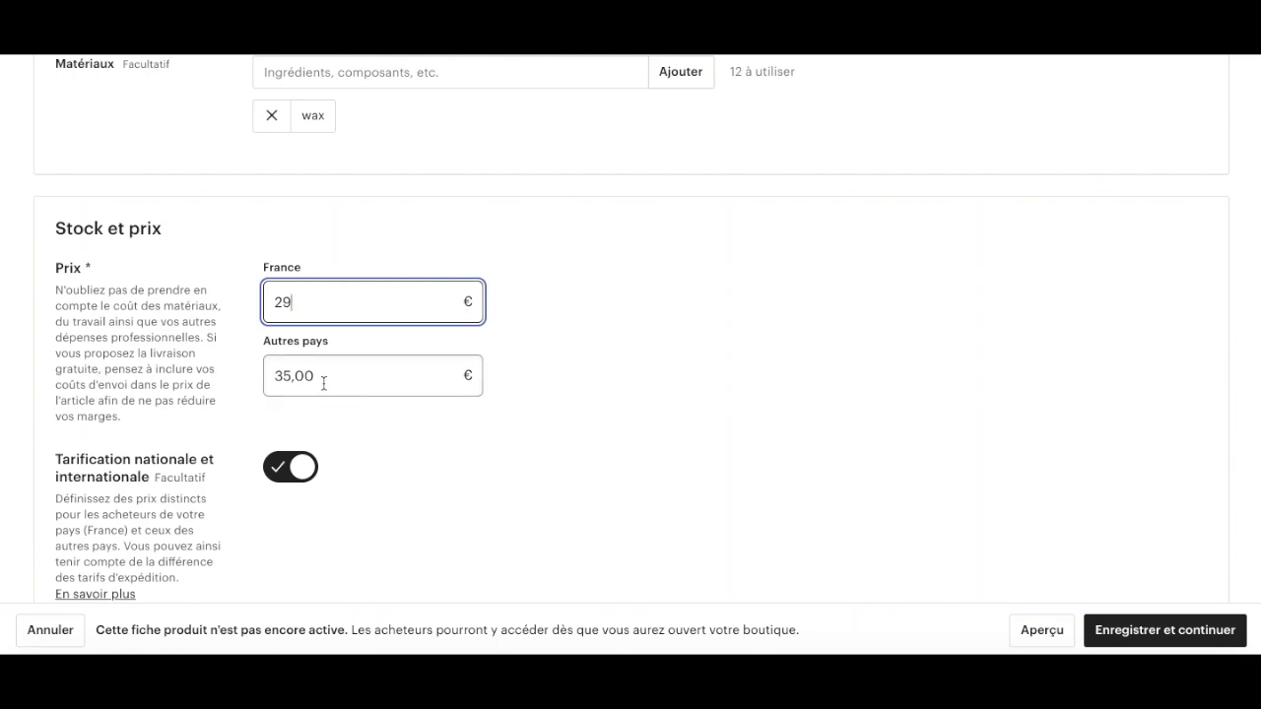
pyautogui.click(447, 455)
# Step: Set the available quantity to 100 and enter BRALU as the product reference
pyautogui.scroll(-3, 447, 458)
pyautogui.scroll(-1, 447, 458)
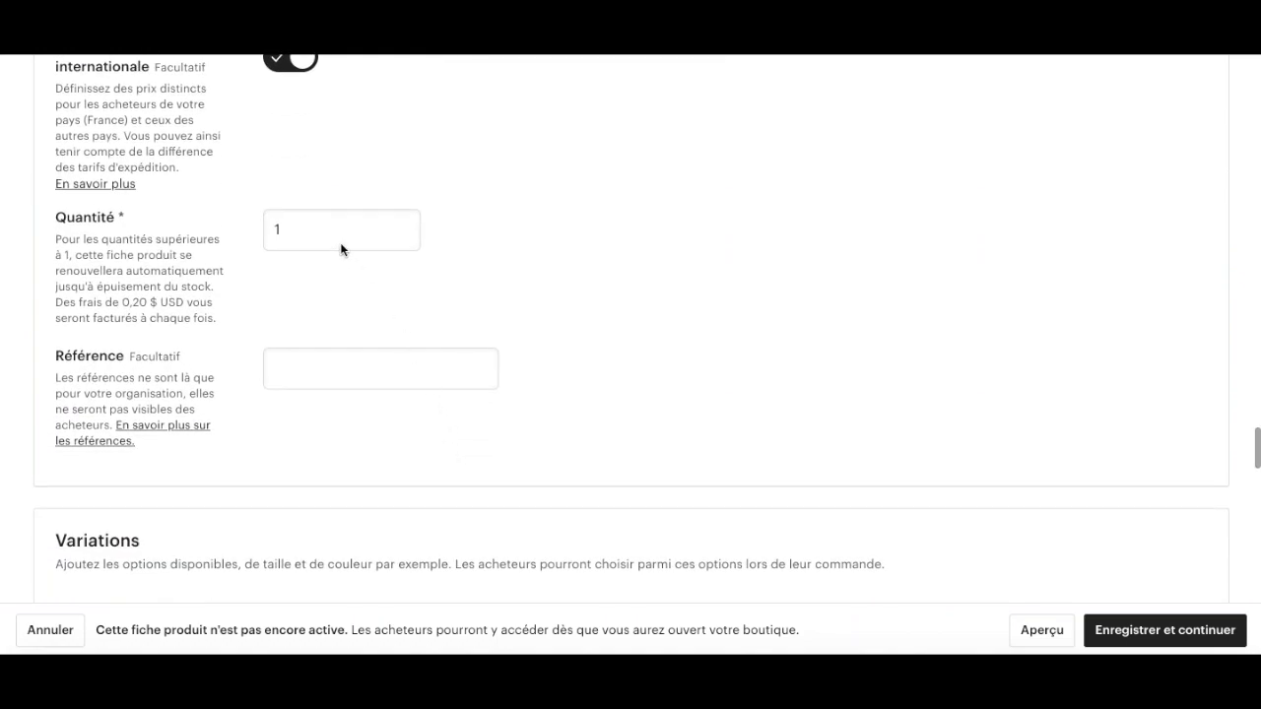
pyautogui.click(303, 230)
pyautogui.click(304, 231)
pyautogui.press('BackSpace')
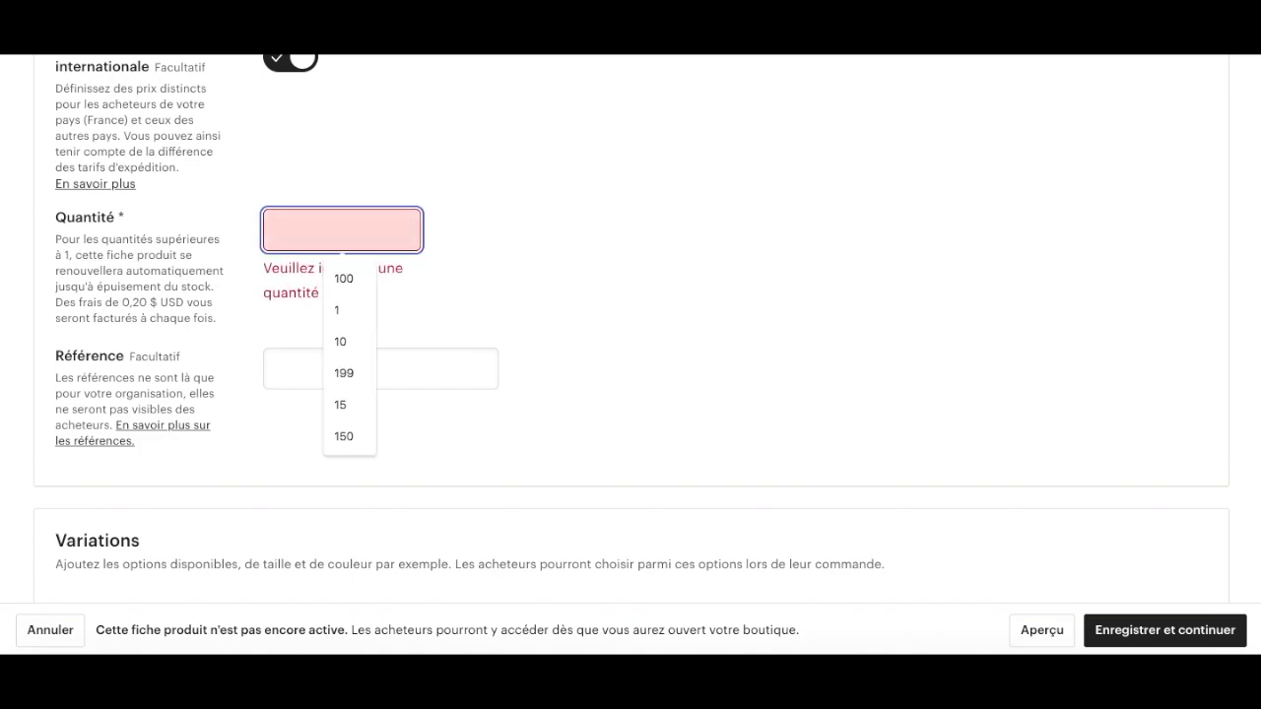
pyautogui.write('100')
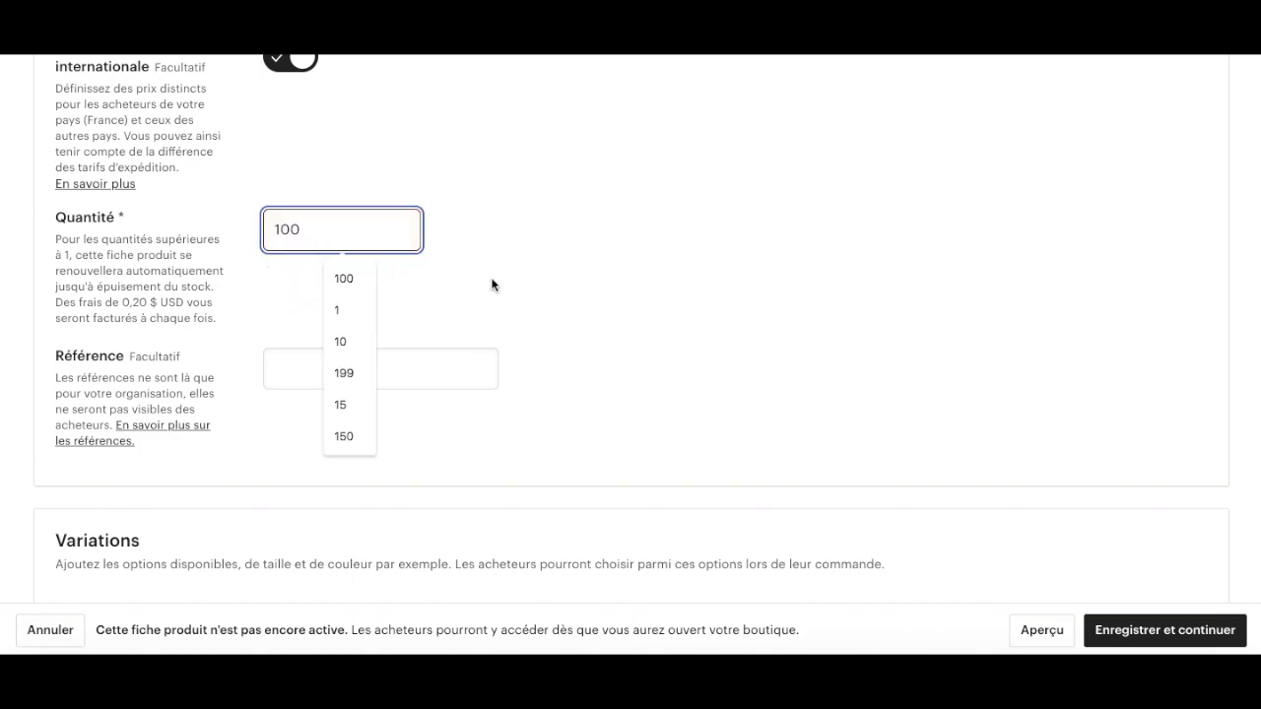
pyautogui.click(516, 295)
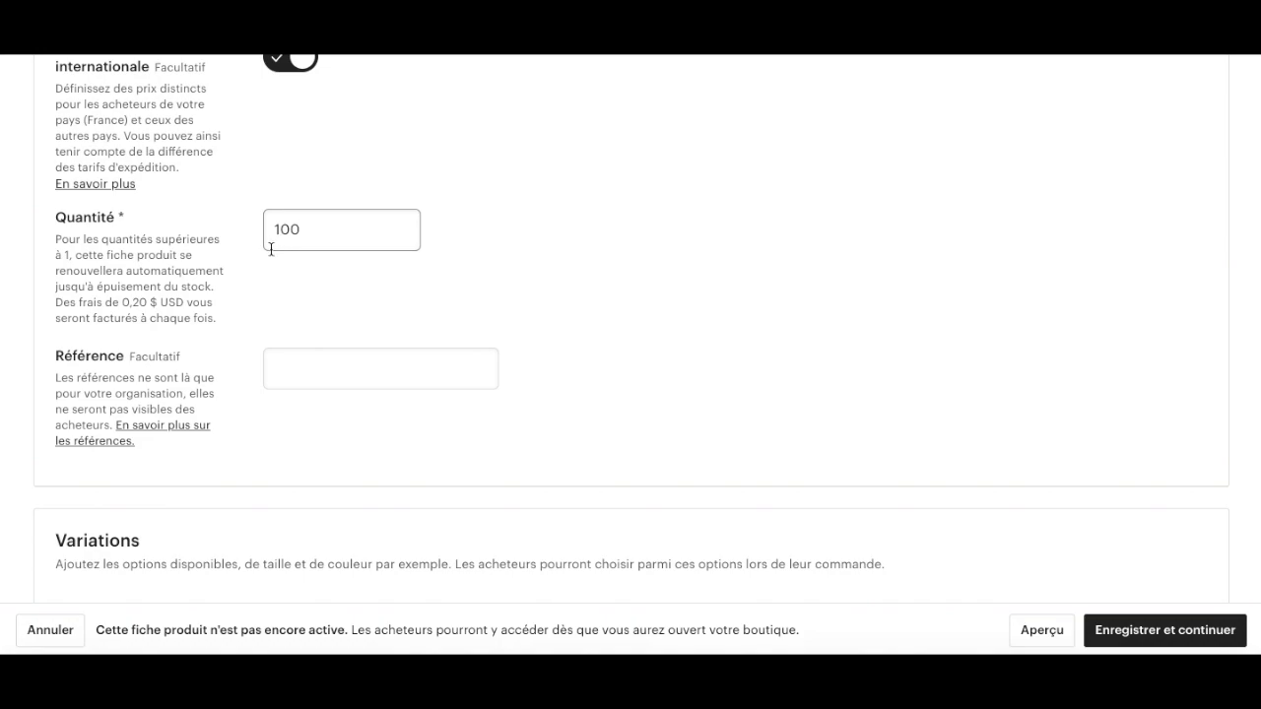
pyautogui.scroll(-1, 218, 265)
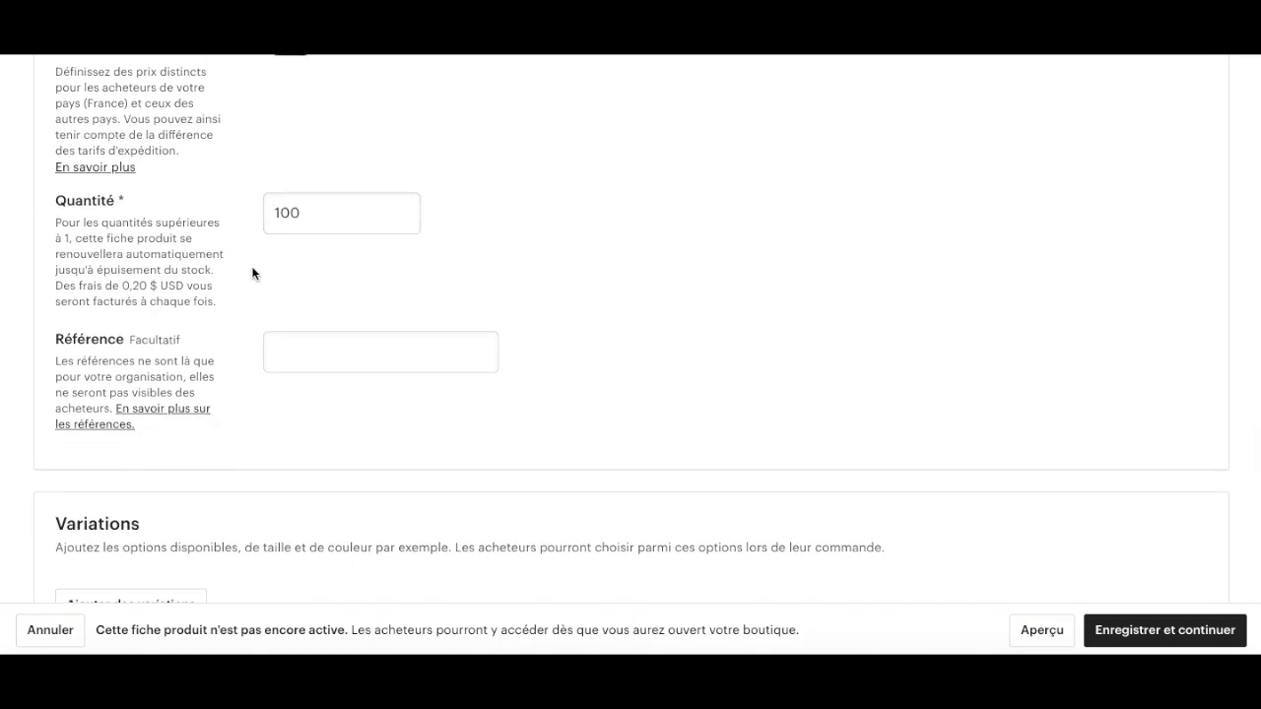
pyautogui.scroll(-3, 252, 274)
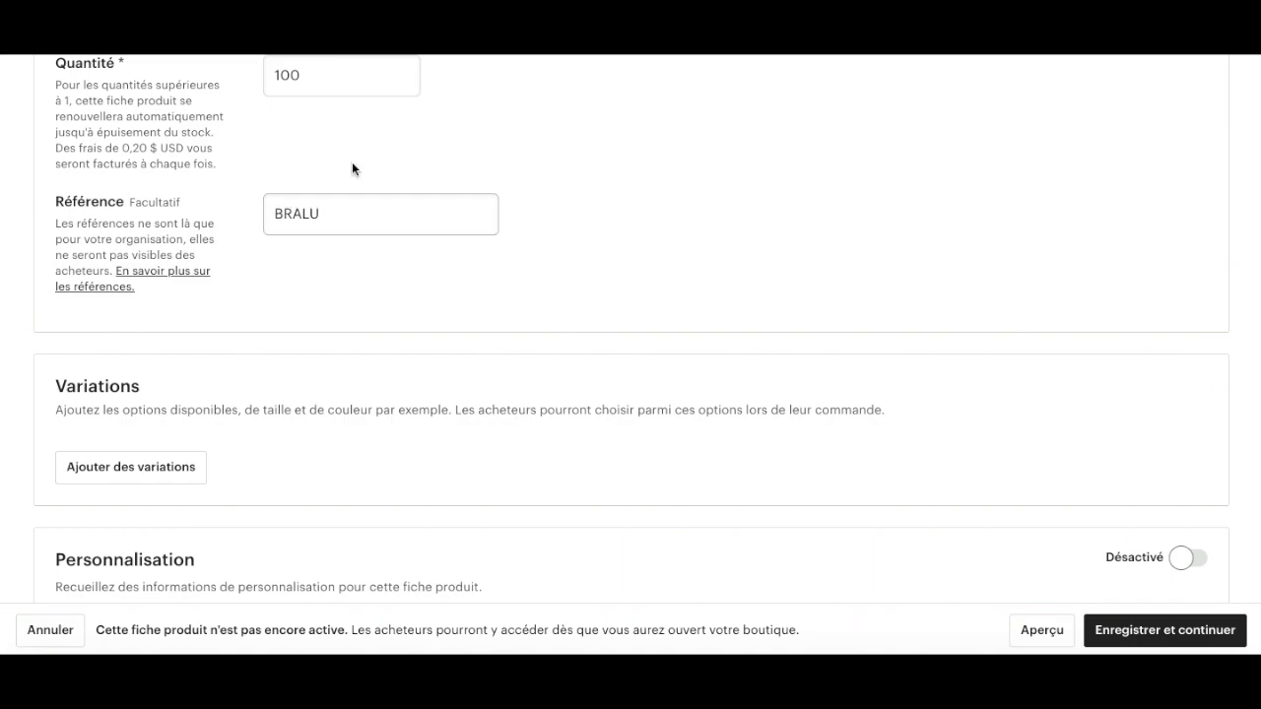
# Step: Create a new custom variation named "Taille du poignet" for the listing
pyautogui.scroll(-2, 29, 377)
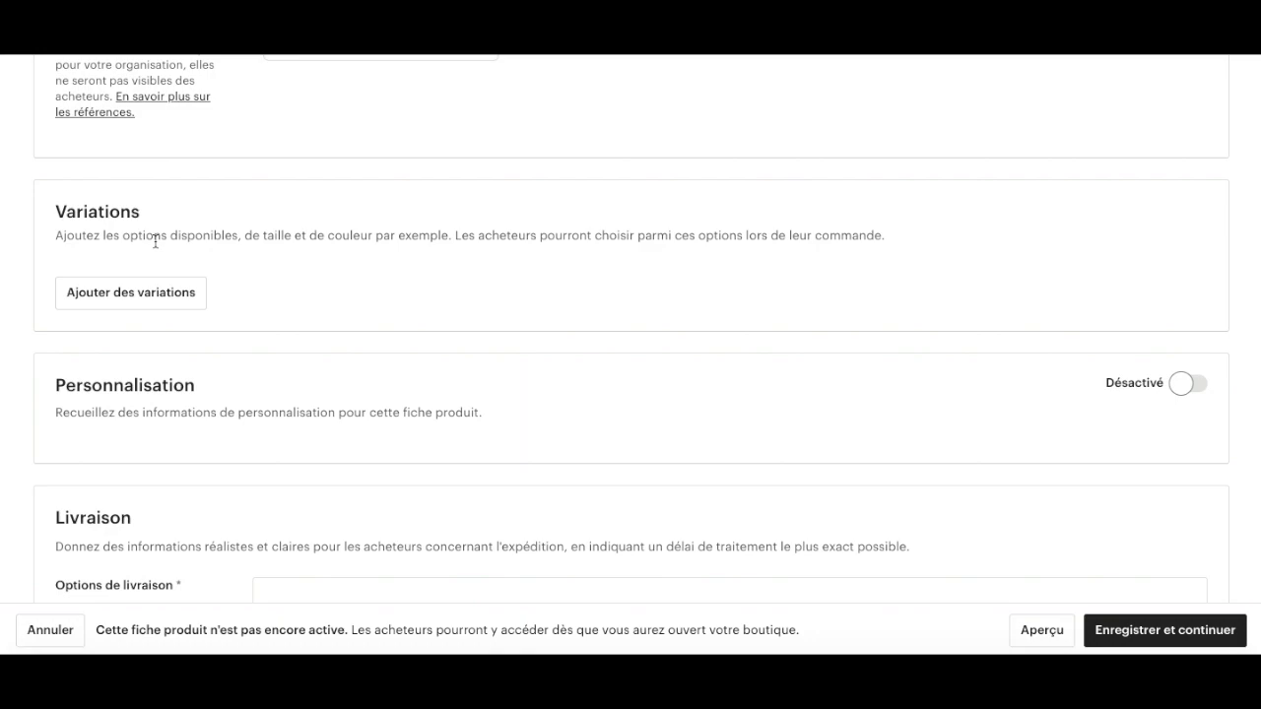
pyautogui.click(143, 293)
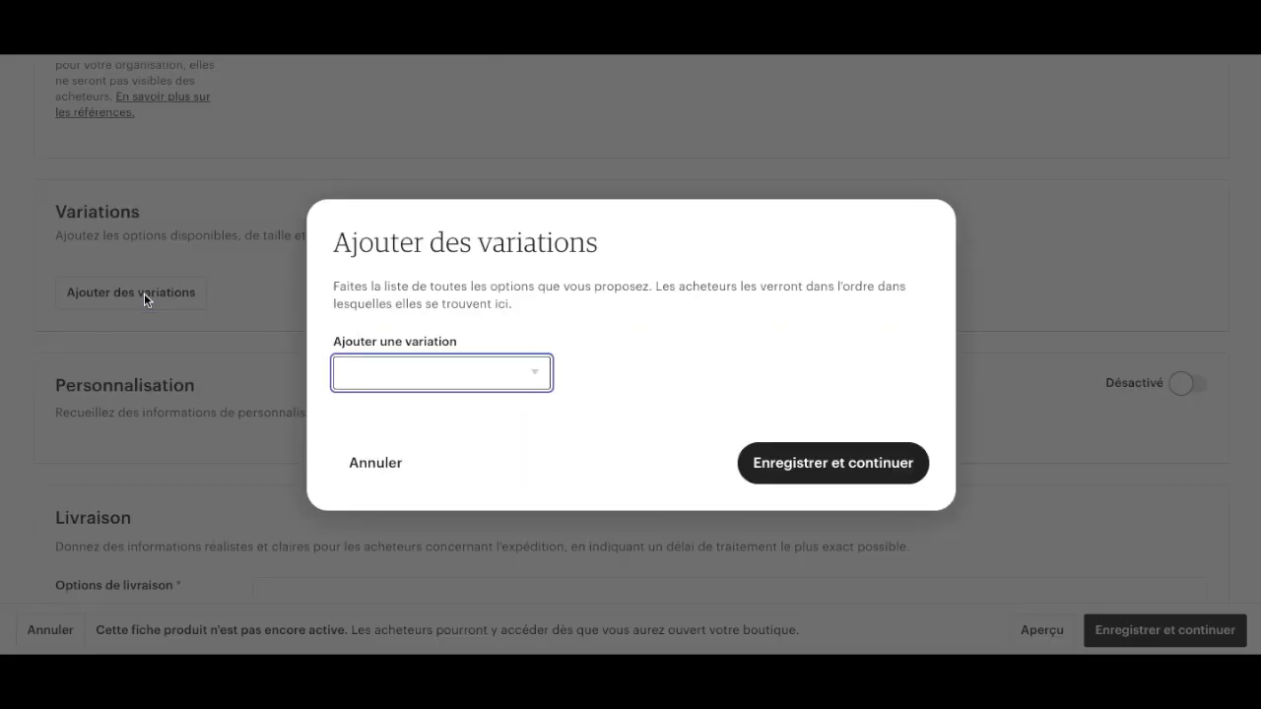
pyautogui.click(495, 384)
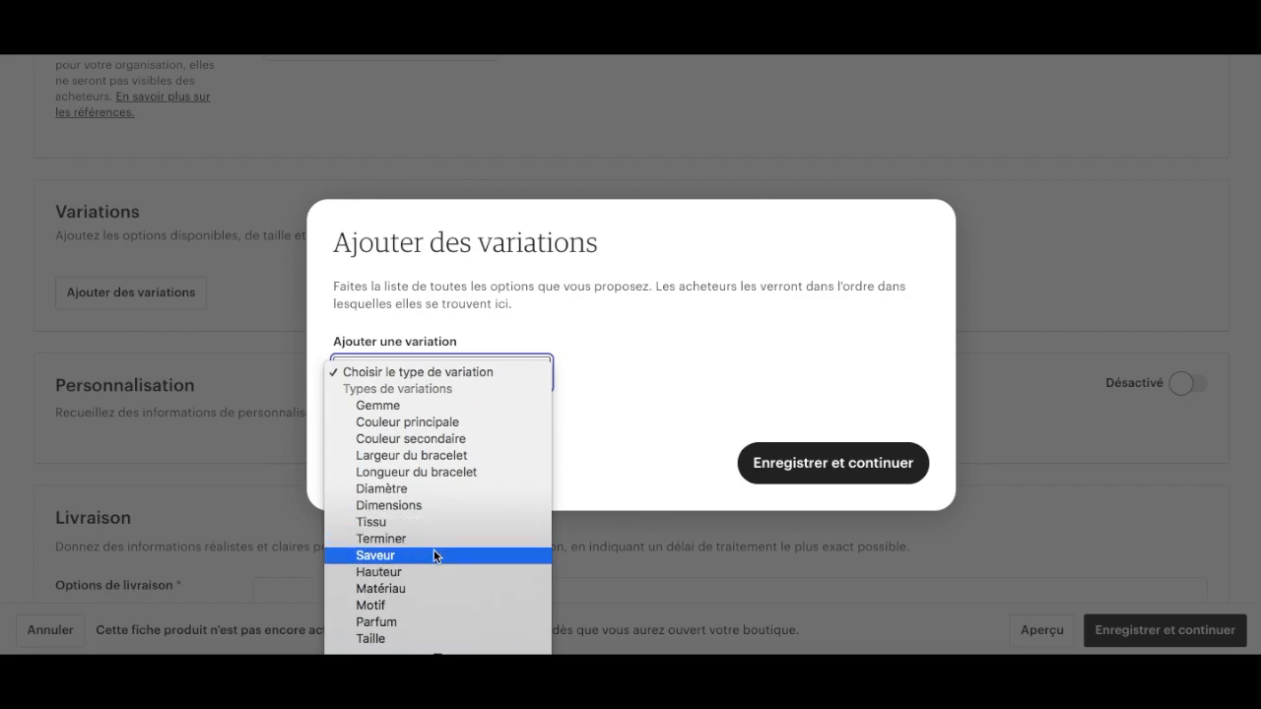
pyautogui.scroll(-3, 401, 583)
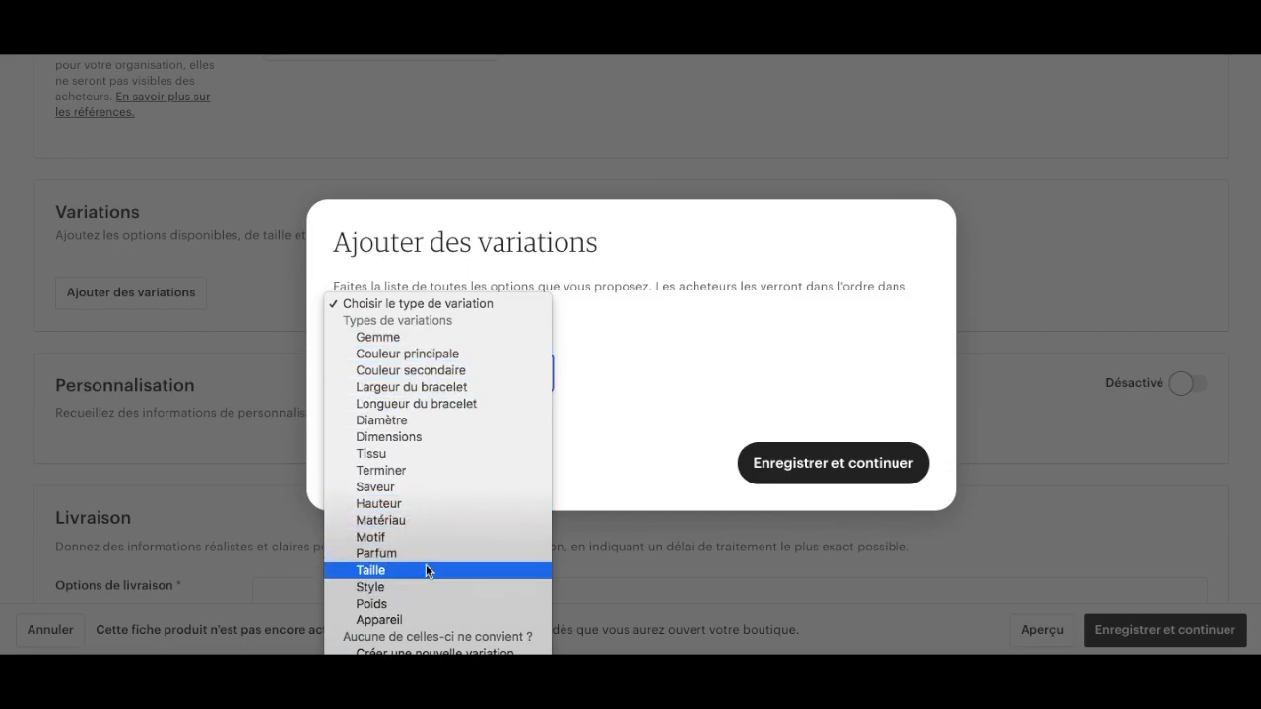
pyautogui.click(425, 651)
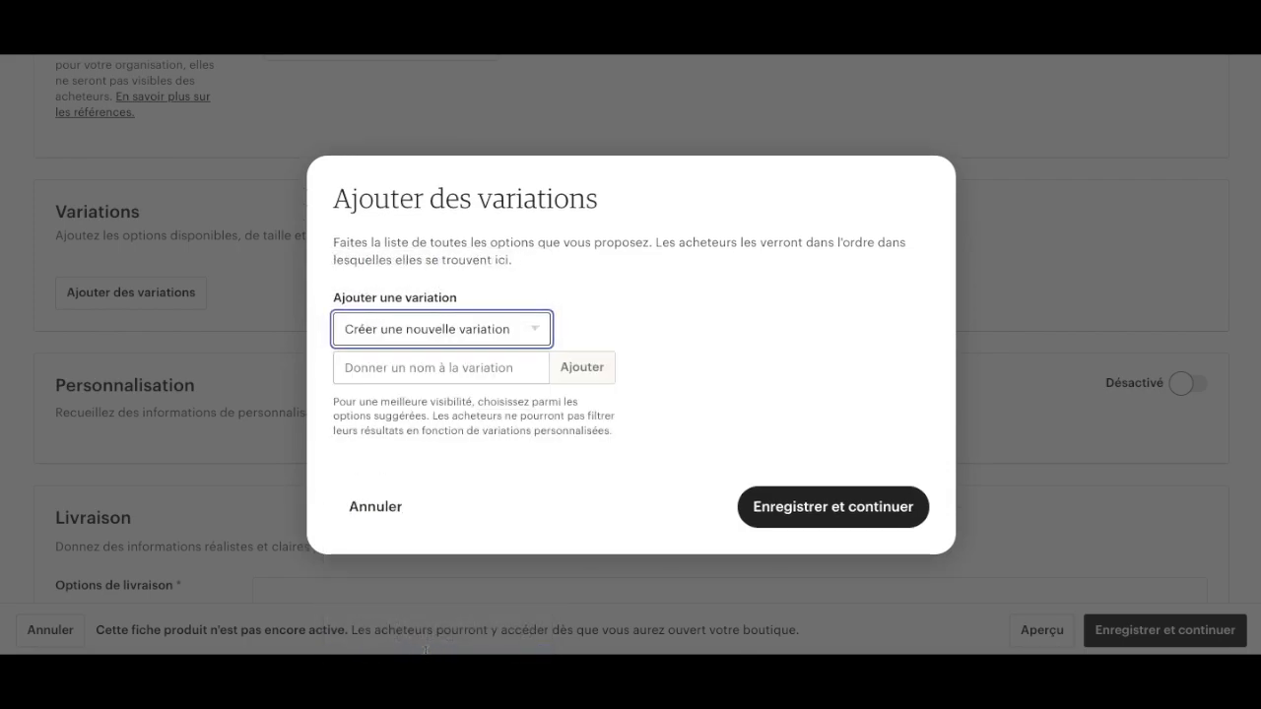
pyautogui.click(440, 371)
pyautogui.write('T')
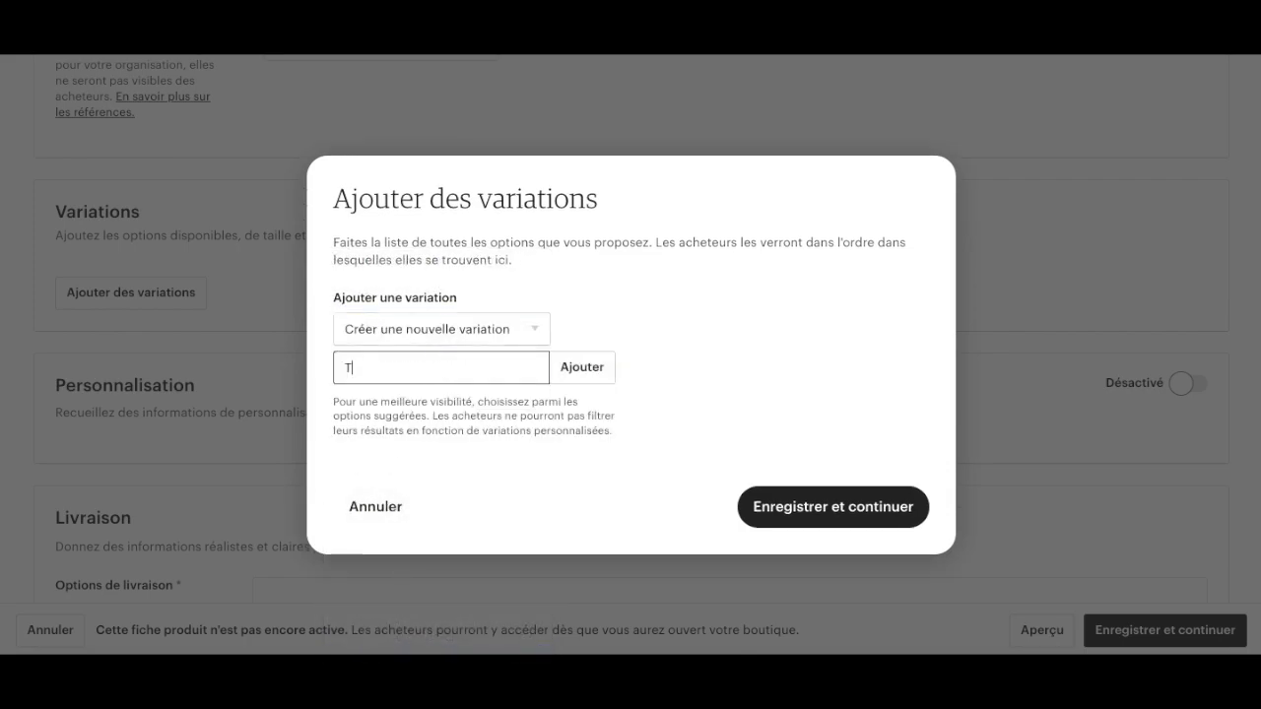
pyautogui.write('aille du poignet')
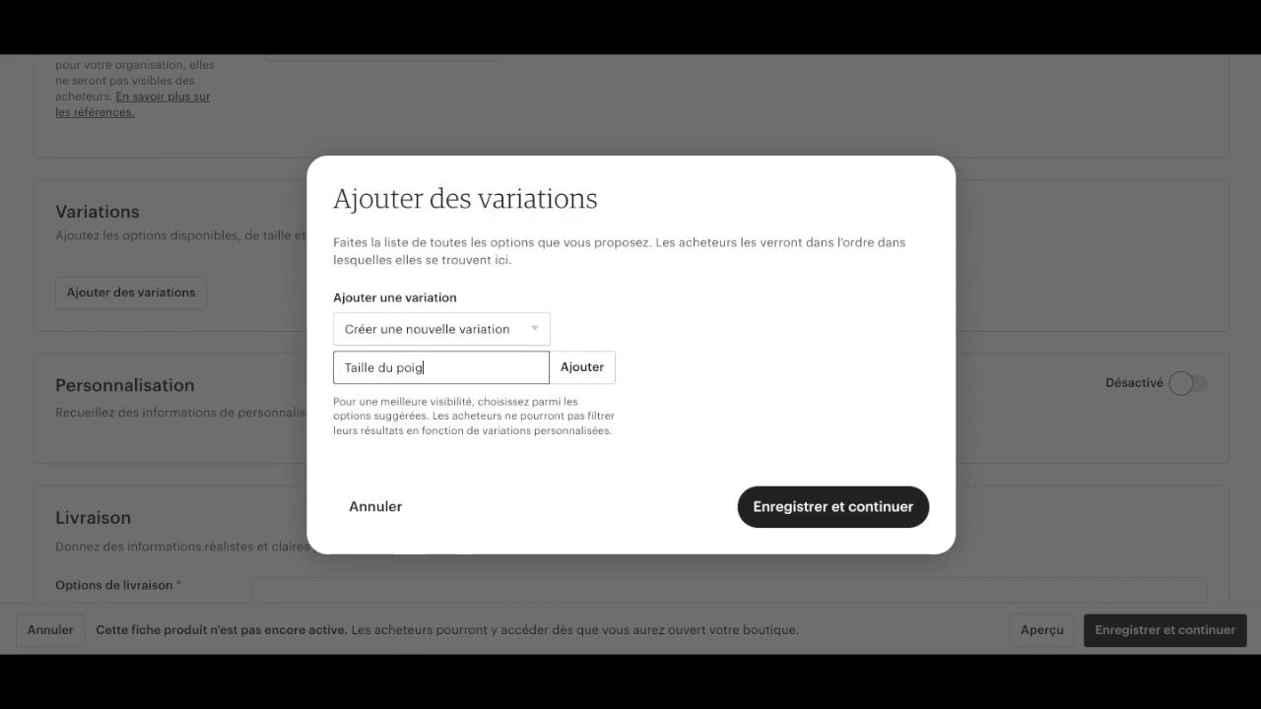
pyautogui.click(590, 367)
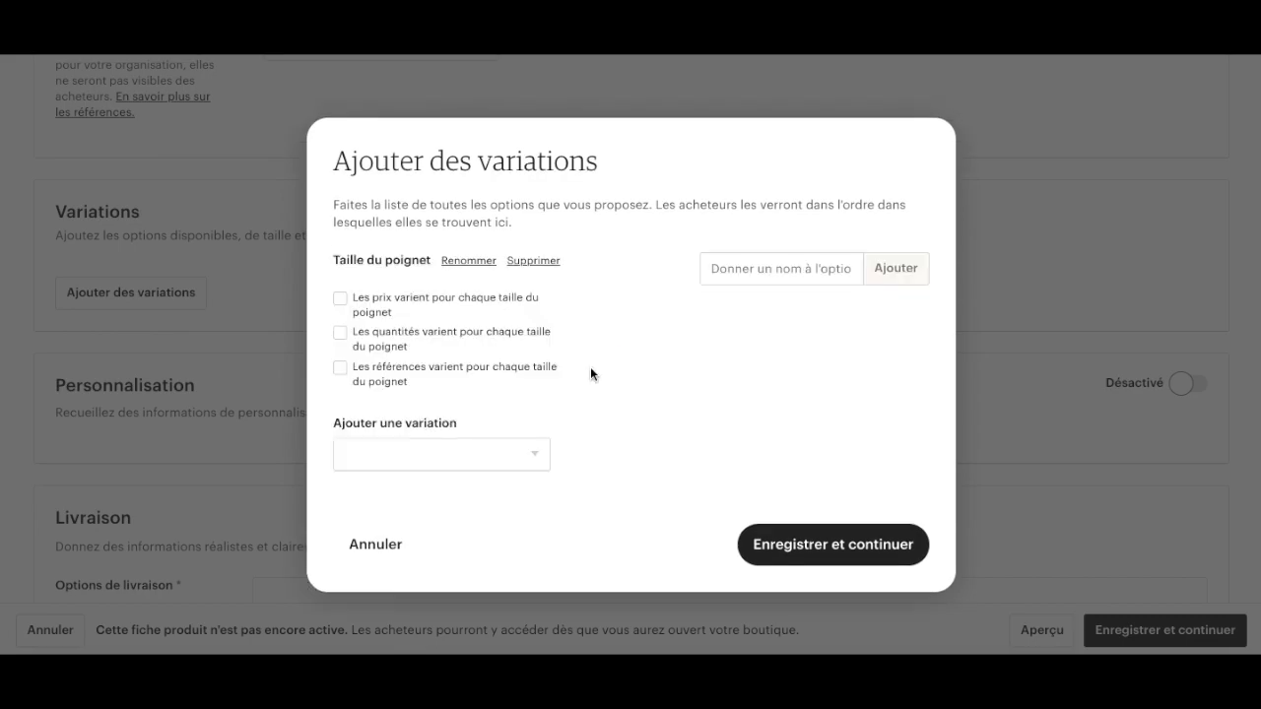
# Step: Add the options "15 centimètres" and "16 centimètres" to the wrist size variation
pyautogui.click(779, 272)
pyautogui.write('15 cen')
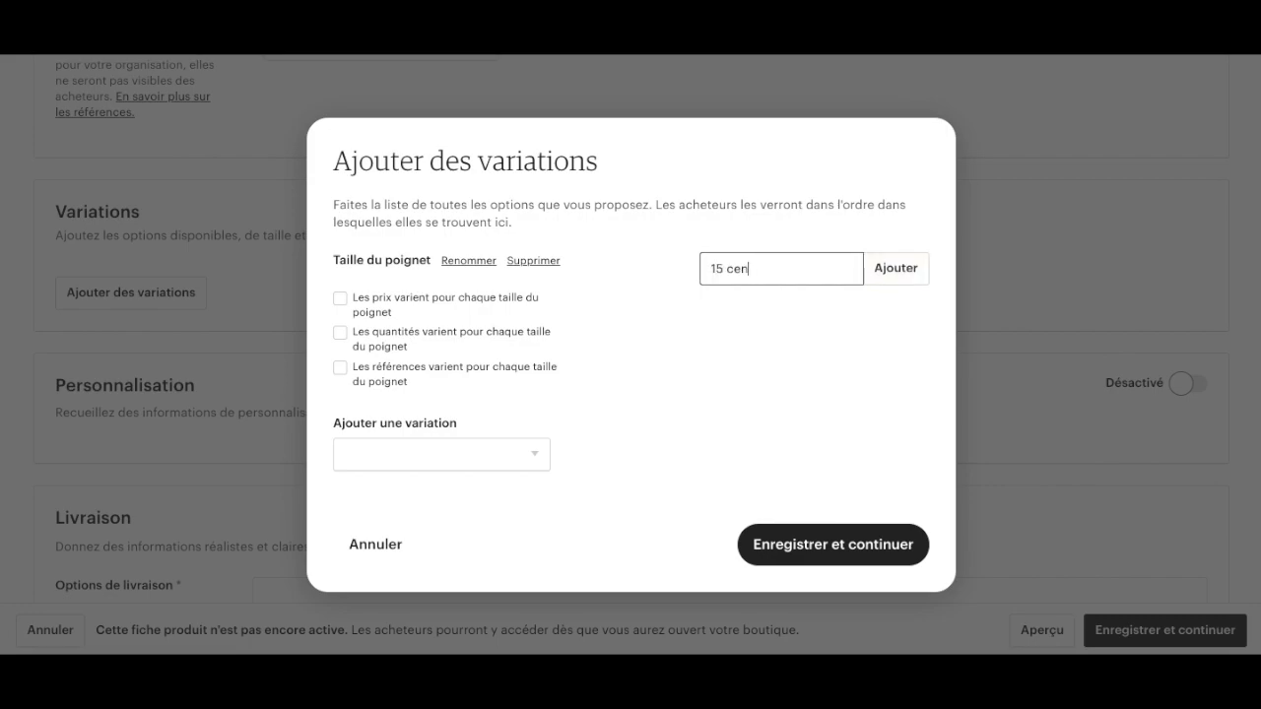
pyautogui.write('timètres')
pyautogui.press('Return')
pyautogui.write('1')
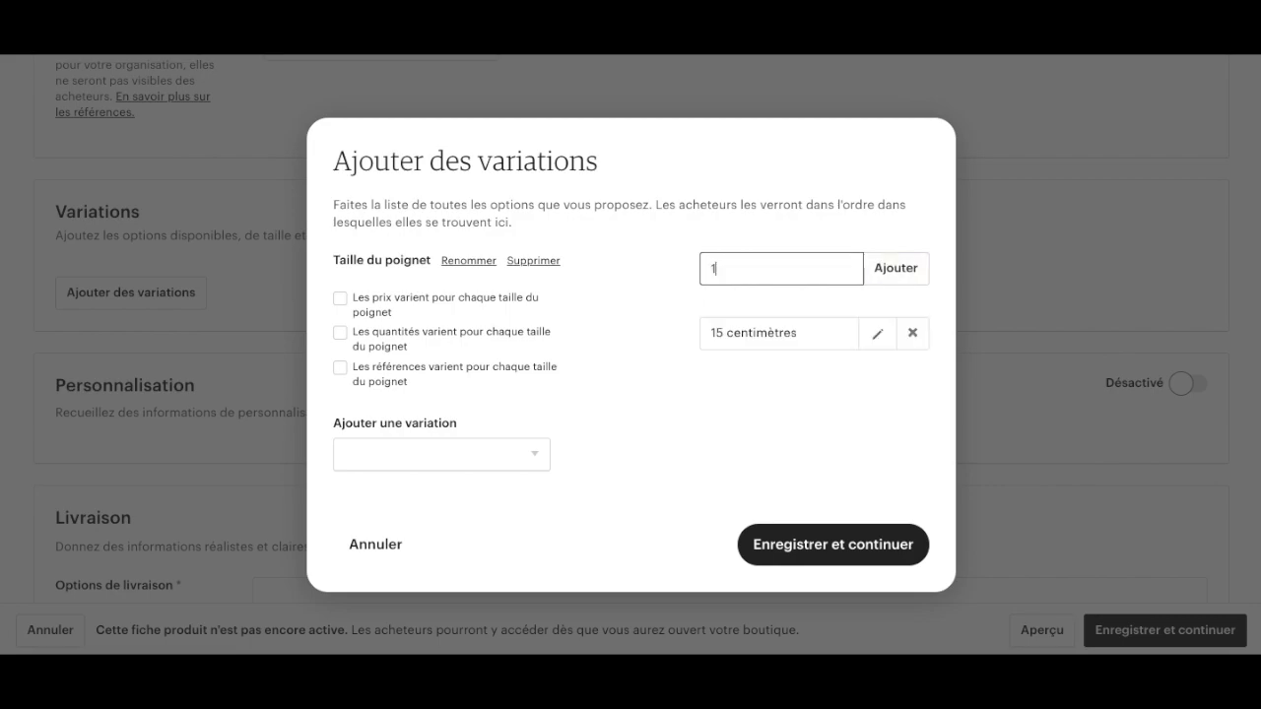
pyautogui.write('6 centimètres')
pyautogui.click(900, 269)
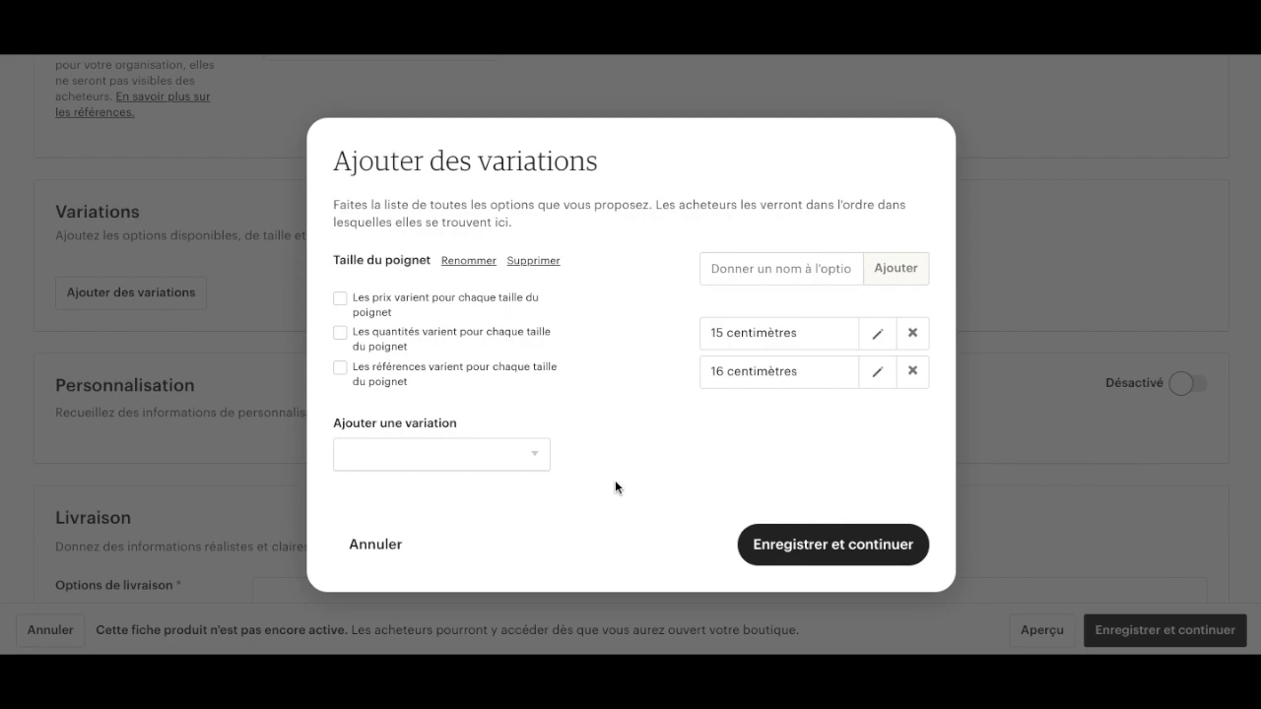
# Step: Save the wrist size variation and check the photo-linking options for its sizes without linking any photo
pyautogui.click(828, 541)
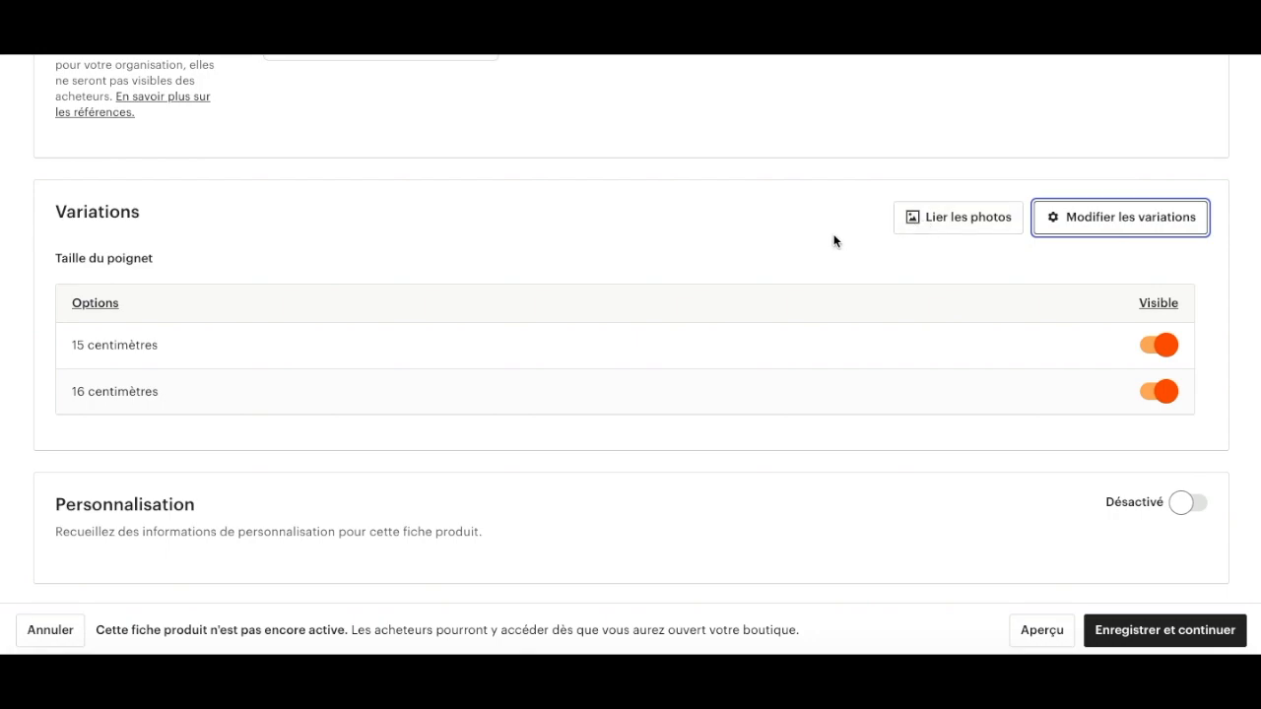
pyautogui.click(923, 218)
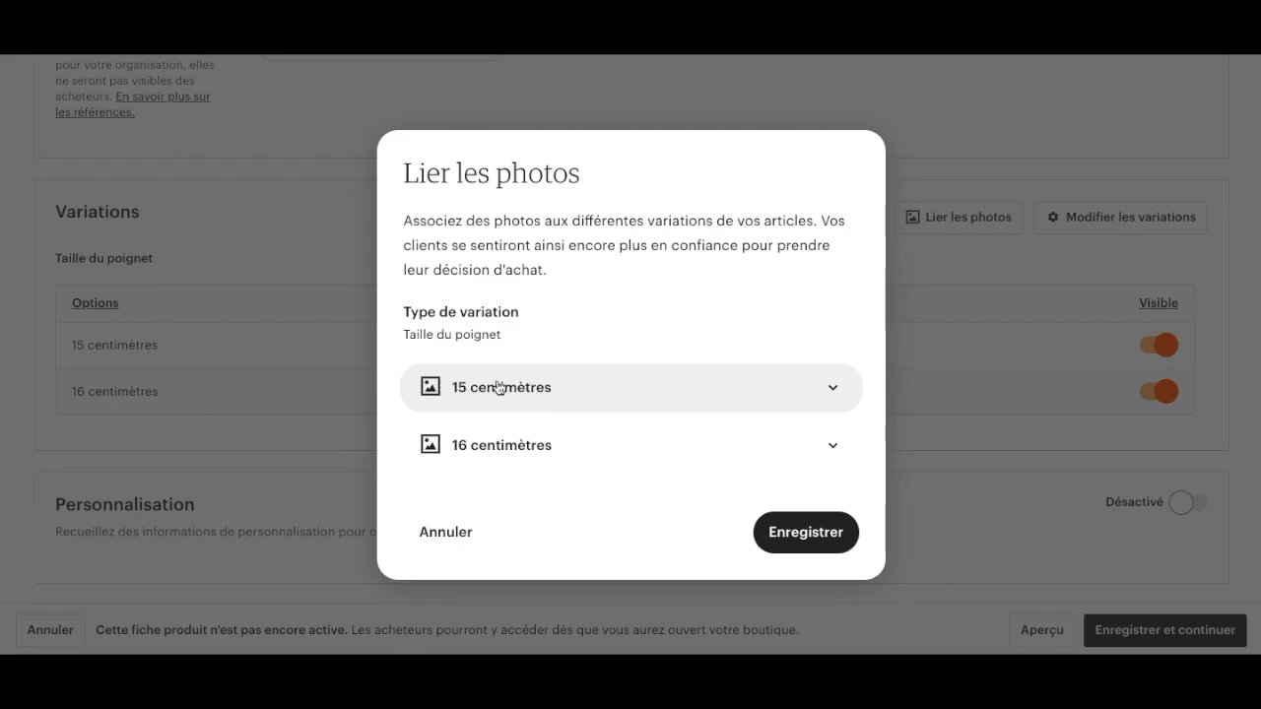
pyautogui.click(444, 541)
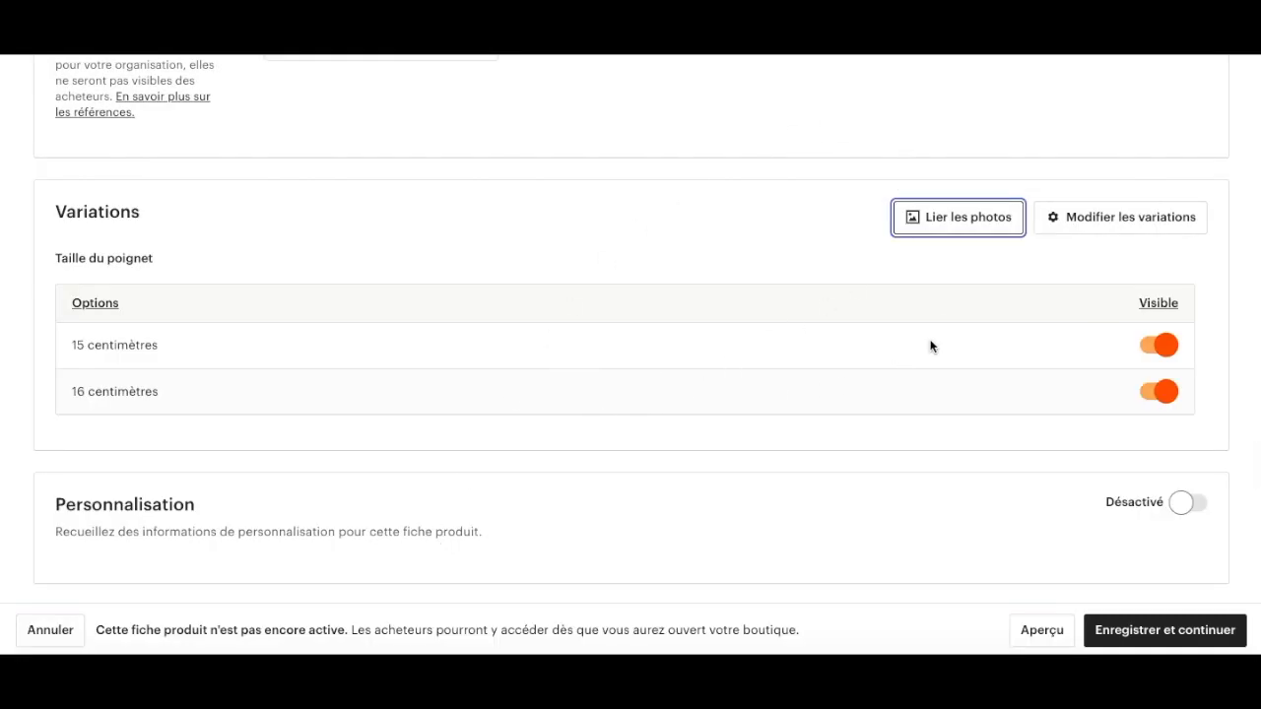
# Step: Enable personalisation and enter French buyer instructions asking for the precise place or its GPS coordinates, or any other engraving such as text, date or first names
pyautogui.scroll(-2, 29, 349)
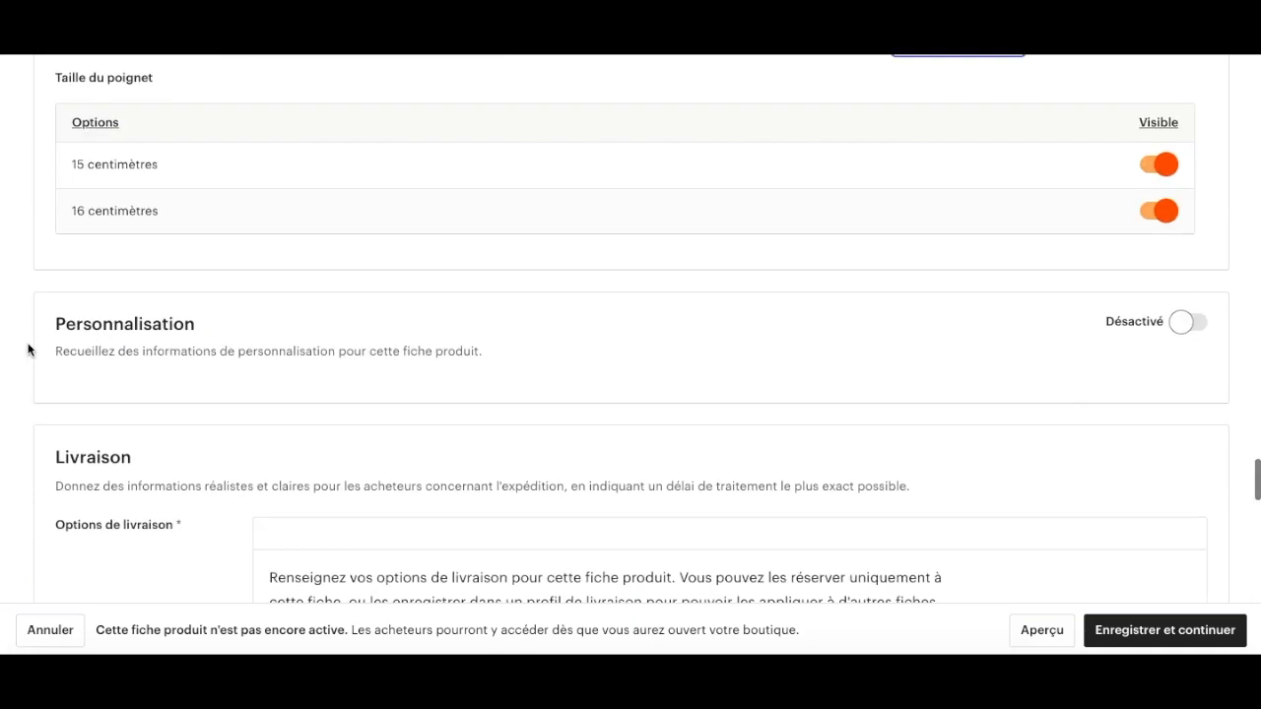
pyautogui.scroll(-1, 29, 349)
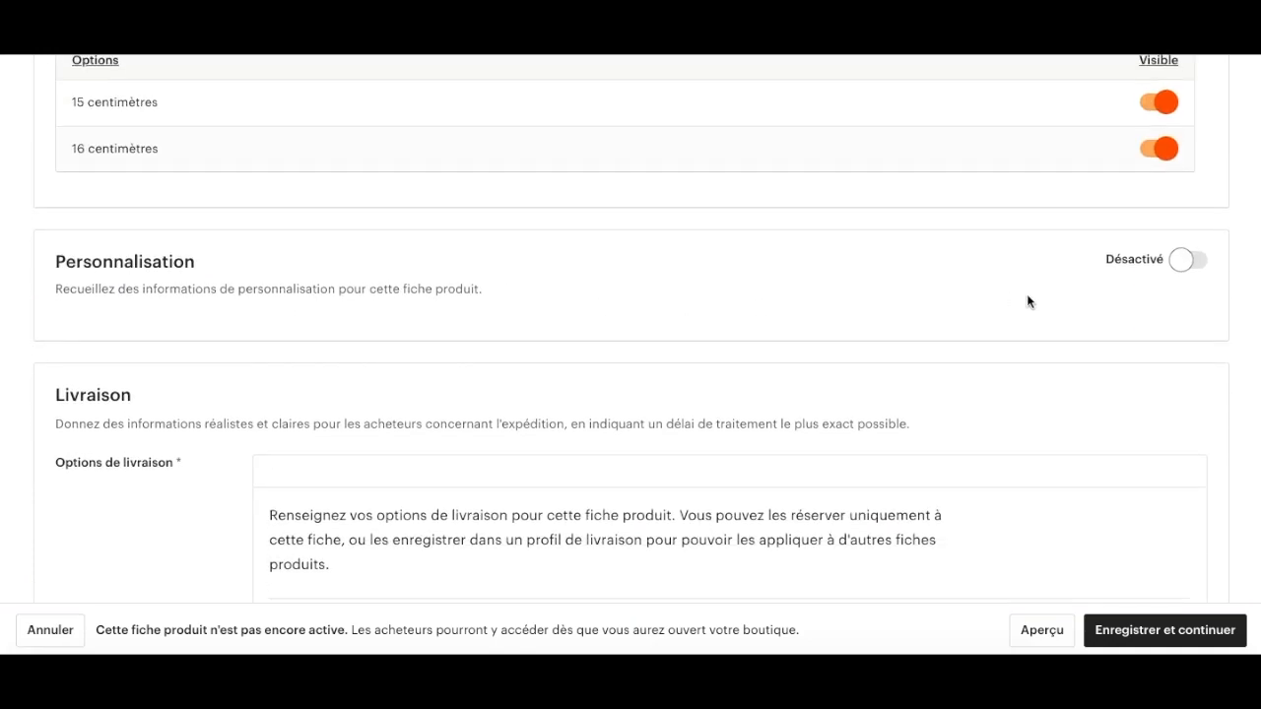
pyautogui.click(1182, 262)
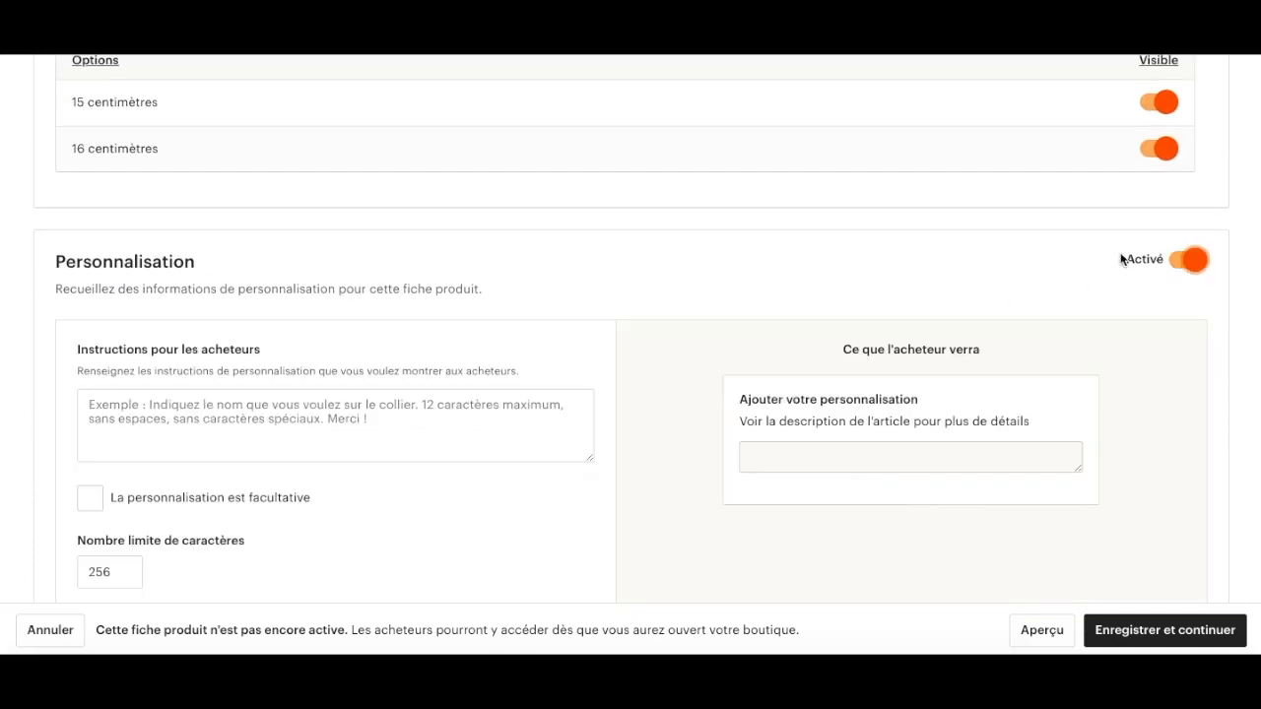
pyautogui.scroll(-1, 607, 374)
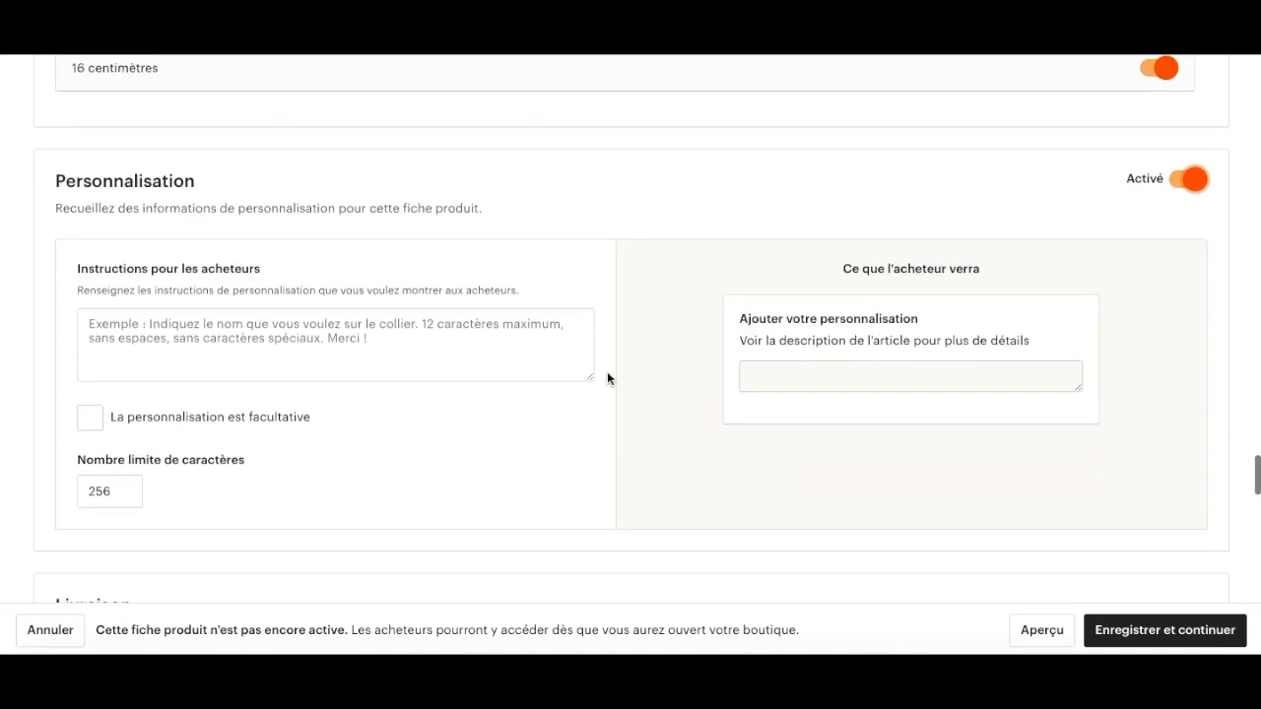
pyautogui.scroll(-1, 606, 378)
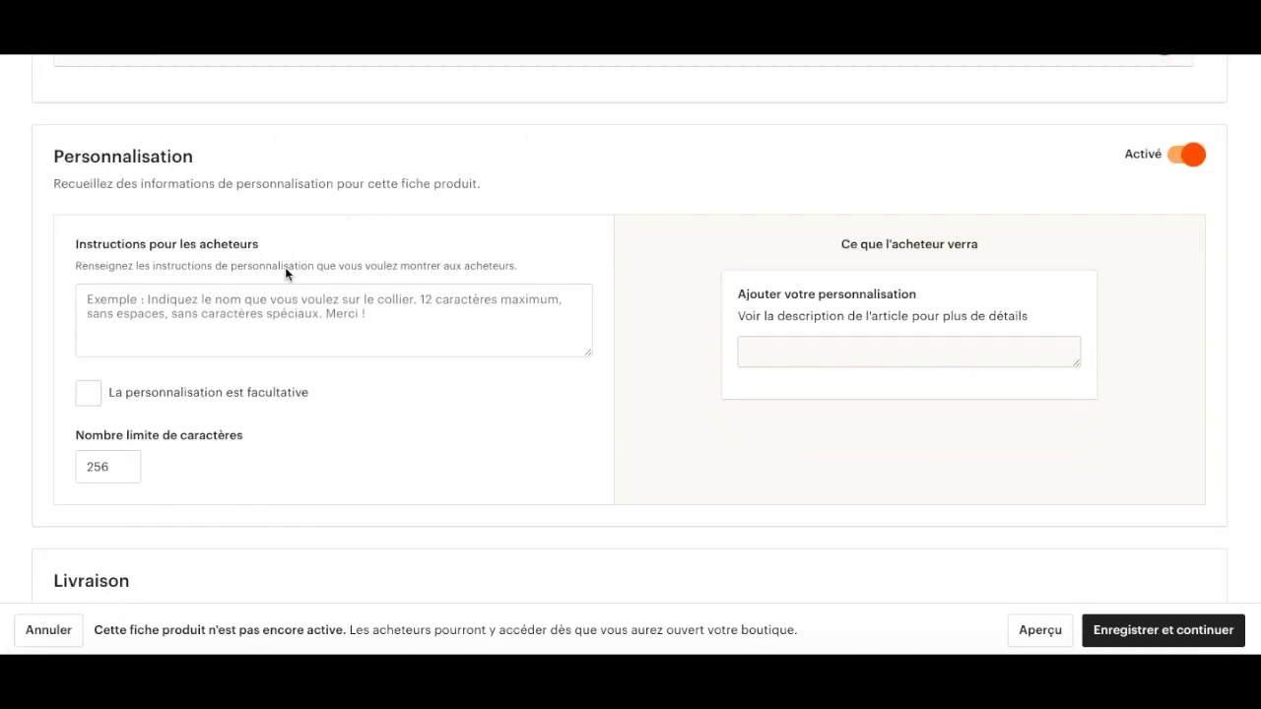
pyautogui.click(374, 317)
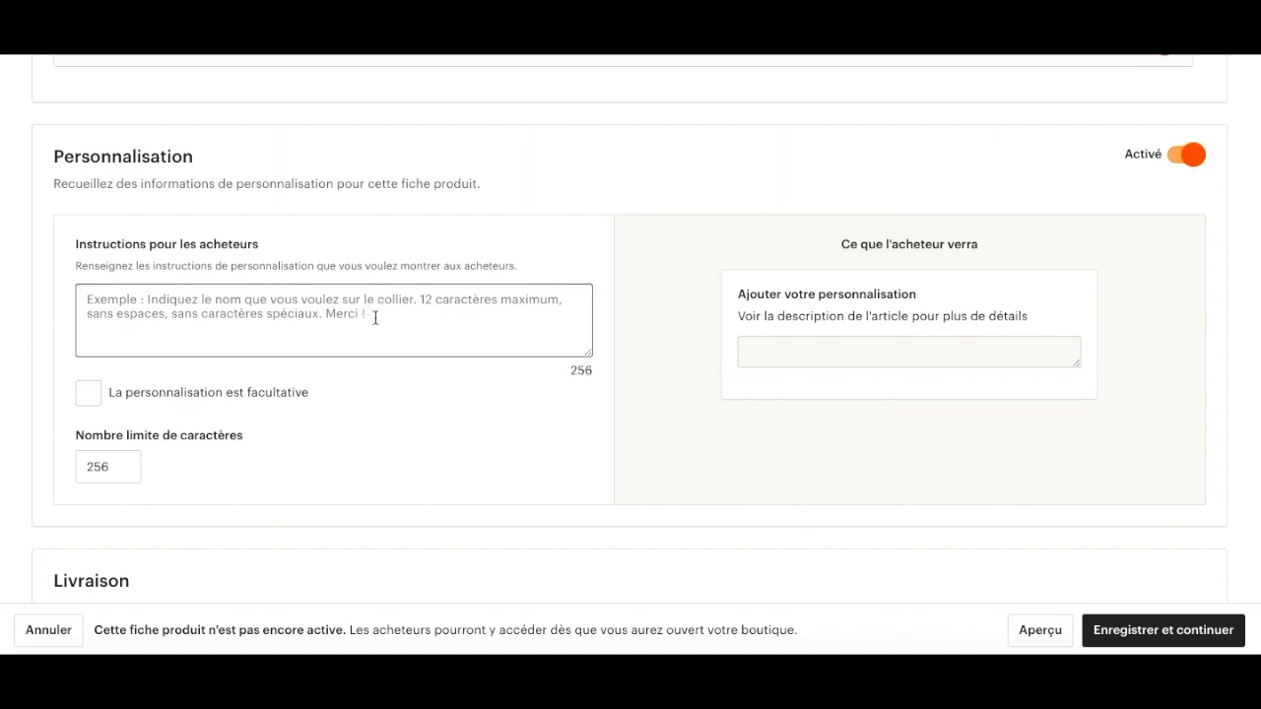
pyautogui.write("Merci d'indiquer le lieu précis, ou les coordonnées GPS du lieu souhaité. Ou toute autre demande de gravure (texte, date, prénoms, petit mot d'amour etc...)")
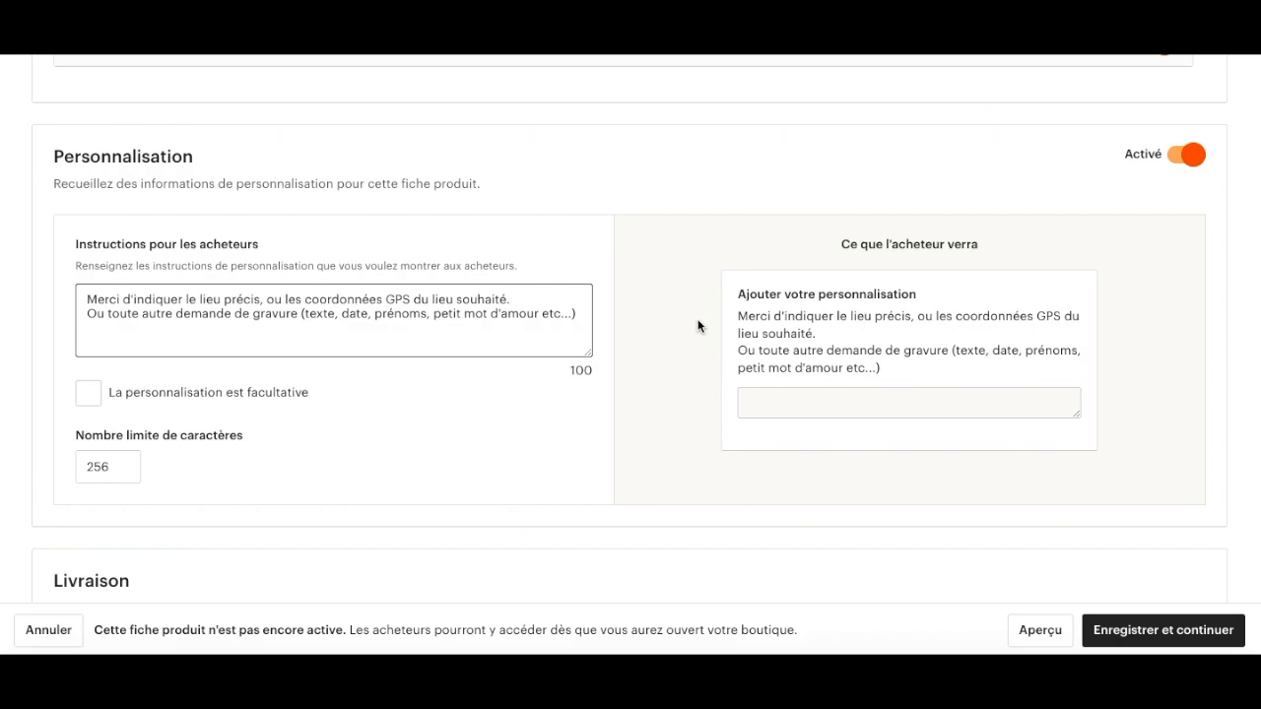
pyautogui.scroll(-1, 473, 417)
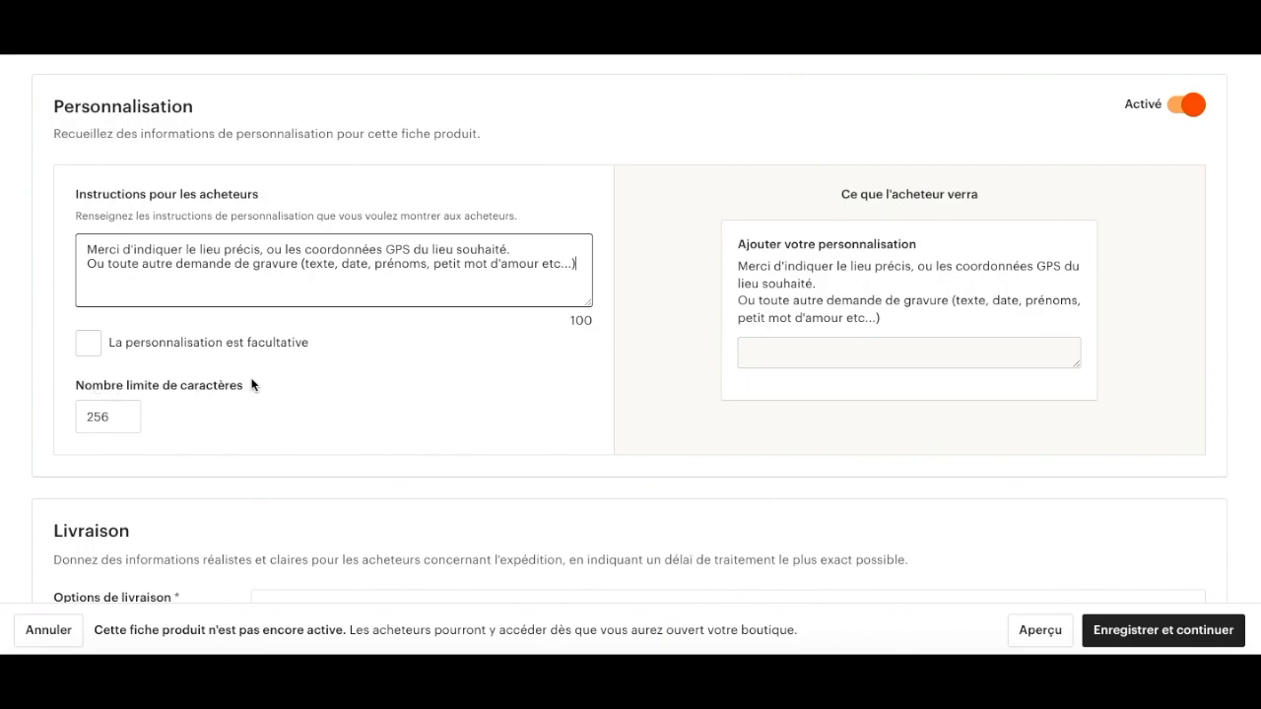
pyautogui.click(787, 351)
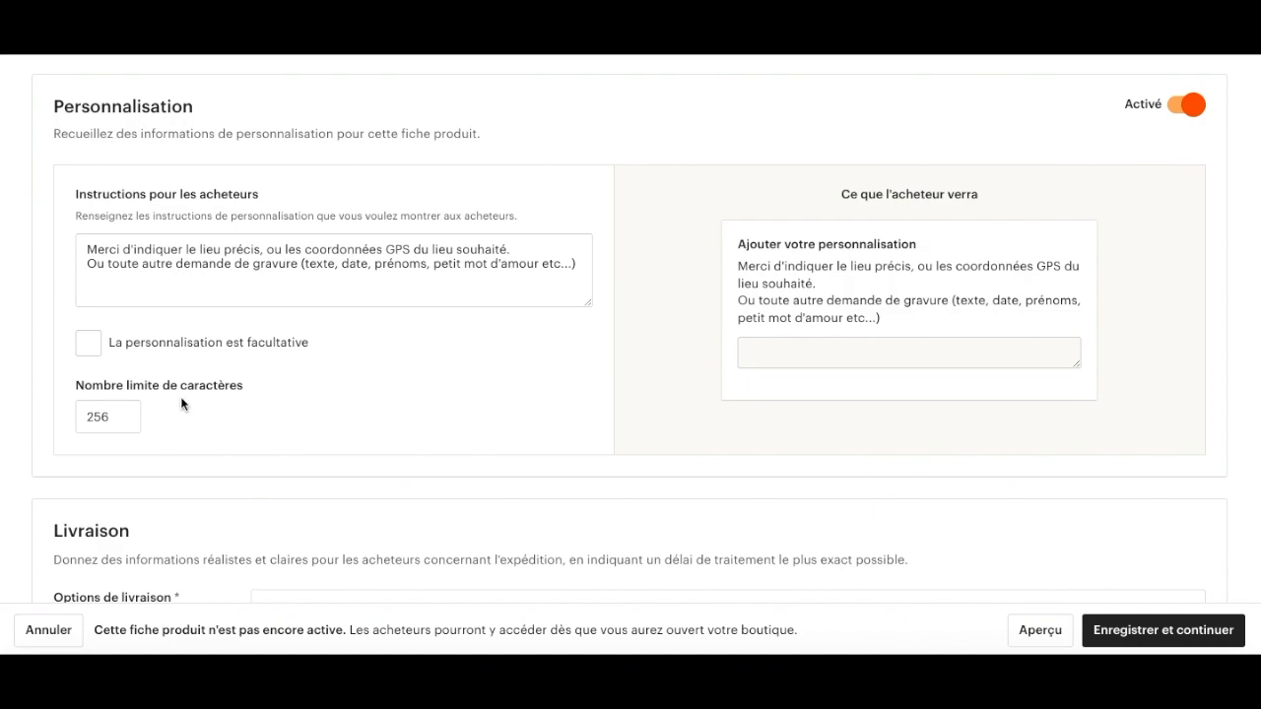
# Step: Try a personalisation limit of 32 characters and set it back to 256
pyautogui.click(122, 417)
pyautogui.doubleClick(122, 417)
pyautogui.write('32')
pyautogui.click(265, 429)
pyautogui.doubleClick(98, 419)
pyautogui.write('256')
pyautogui.click(387, 422)
# Step: Enter the origin postal code for shipments from France and set the processing time to 1-2 jours ouvrés
pyautogui.scroll(-5, 219, 413)
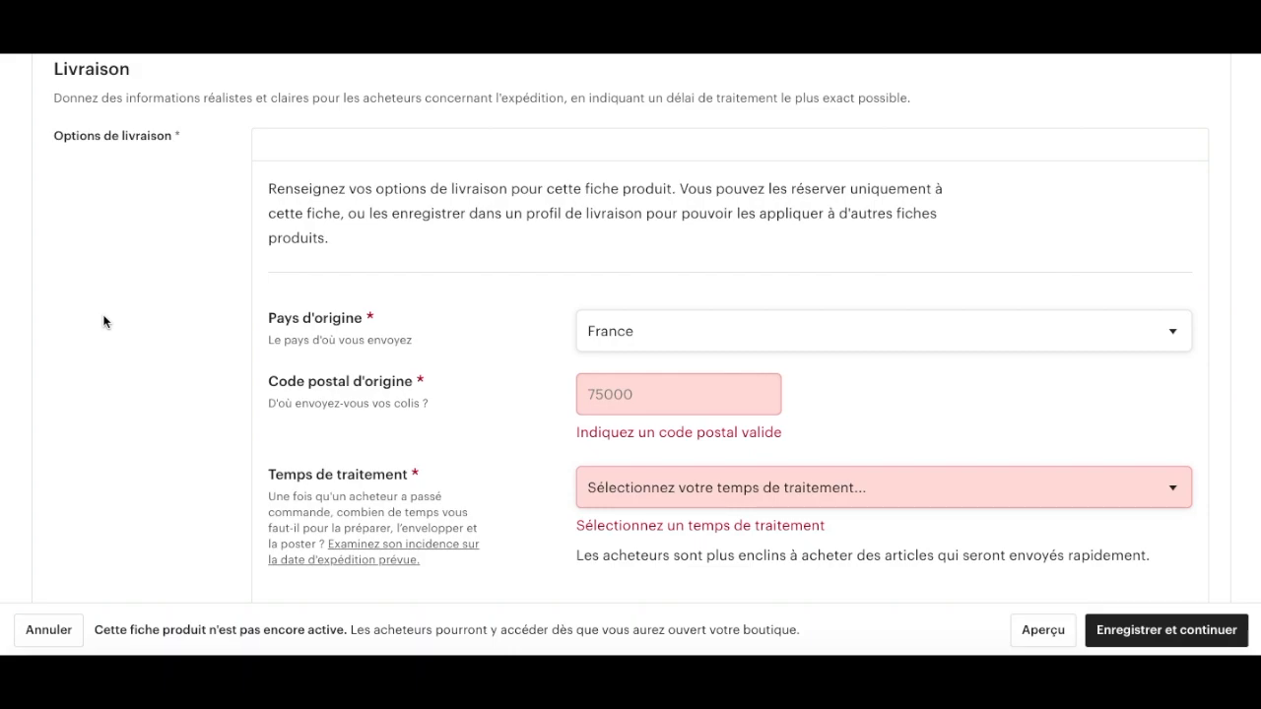
pyautogui.scroll(-1, 104, 321)
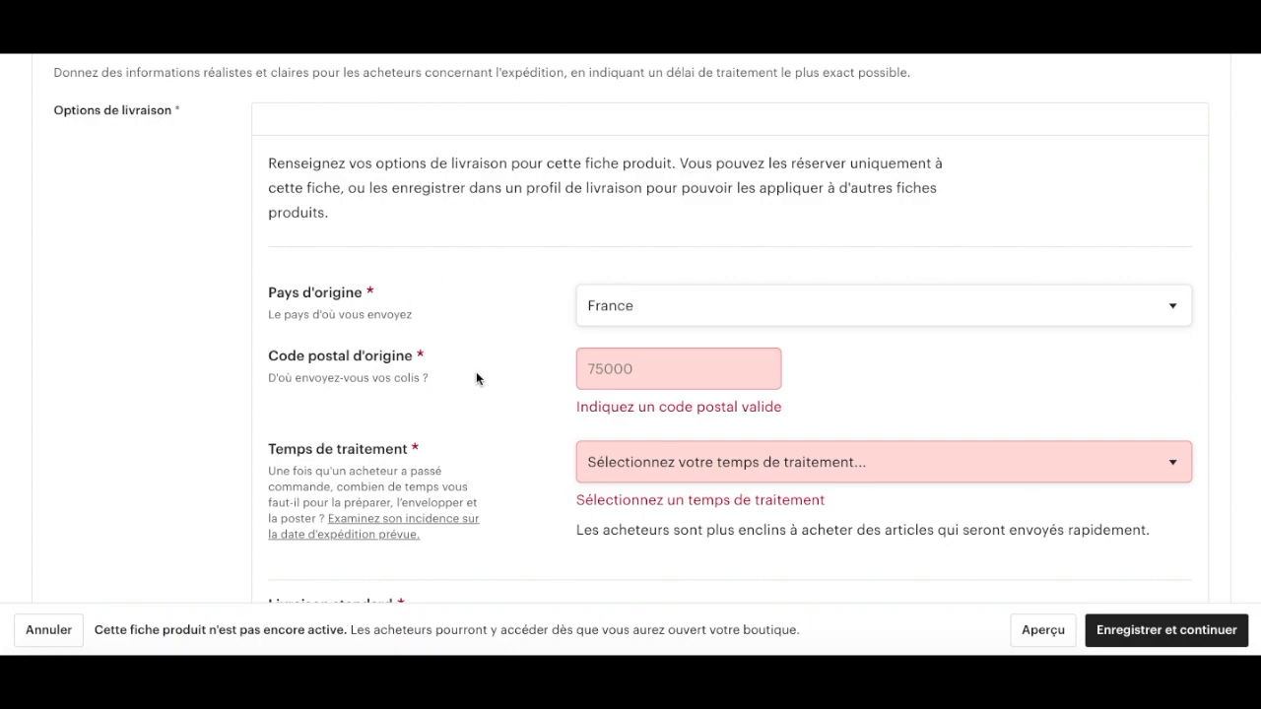
pyautogui.scroll(-1, 476, 372)
pyautogui.click(641, 329)
pyautogui.write('75005')
pyautogui.scroll(-1, 521, 369)
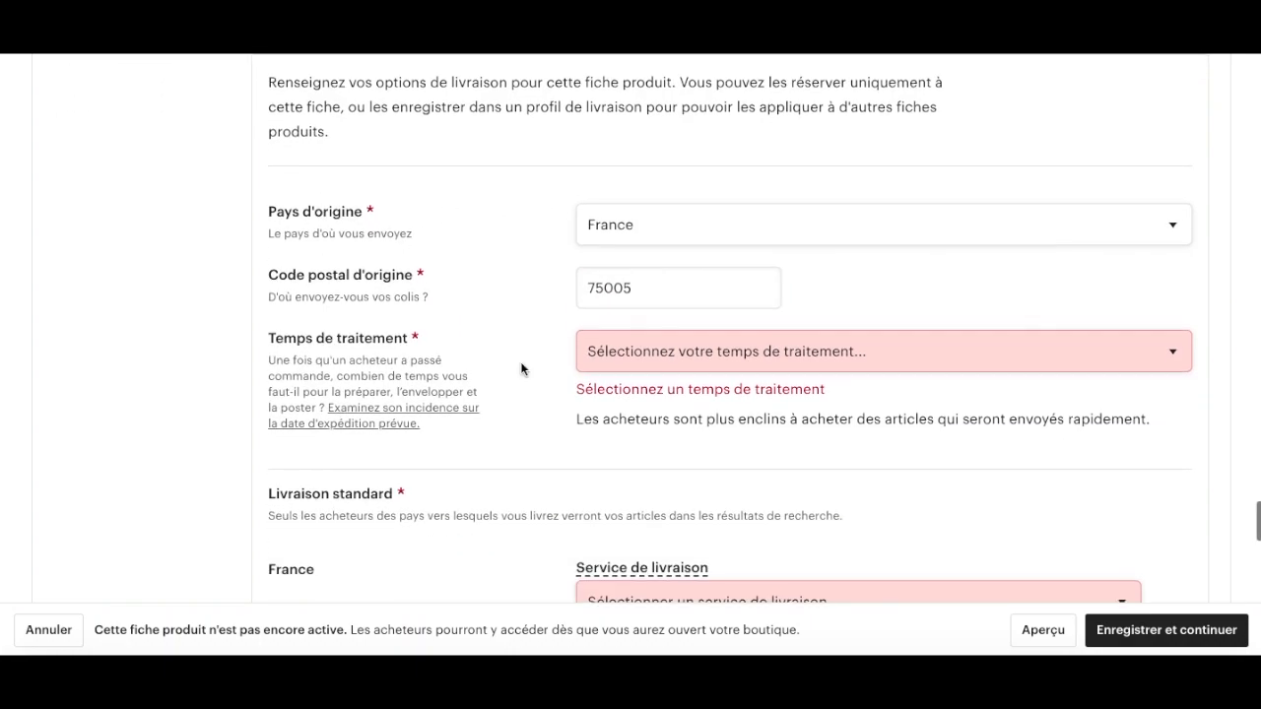
pyautogui.click(659, 353)
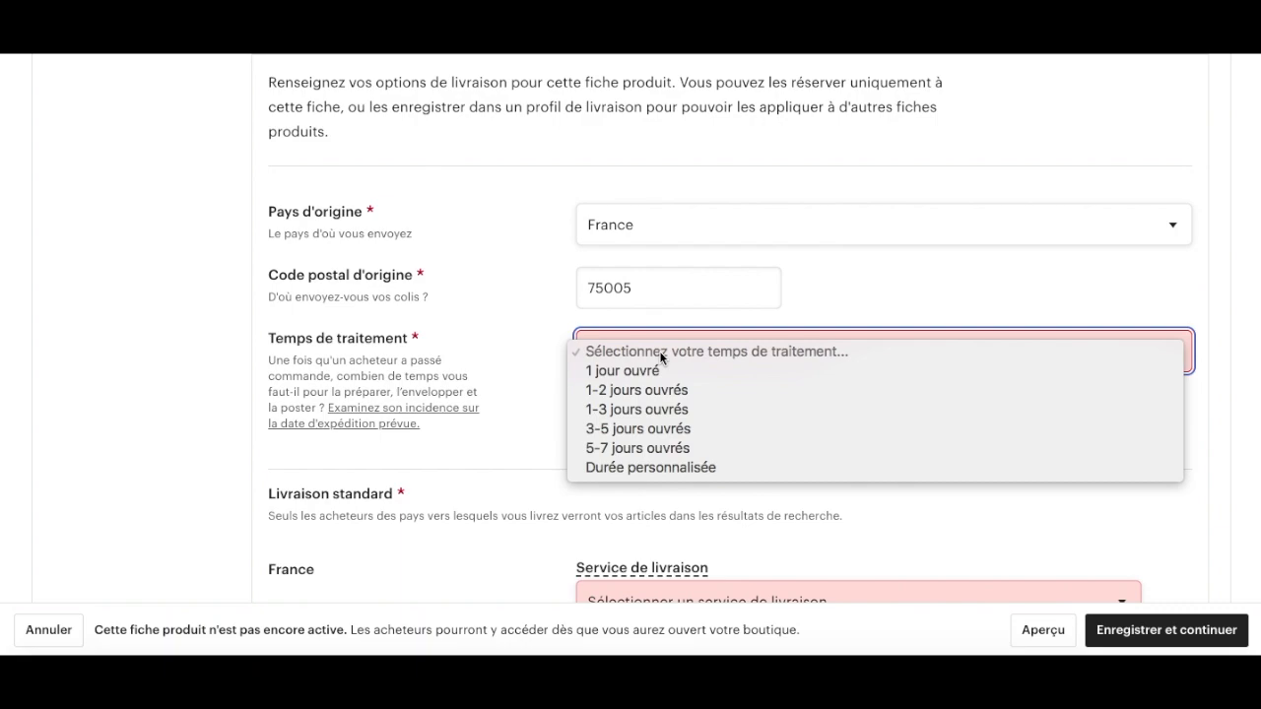
pyautogui.click(620, 392)
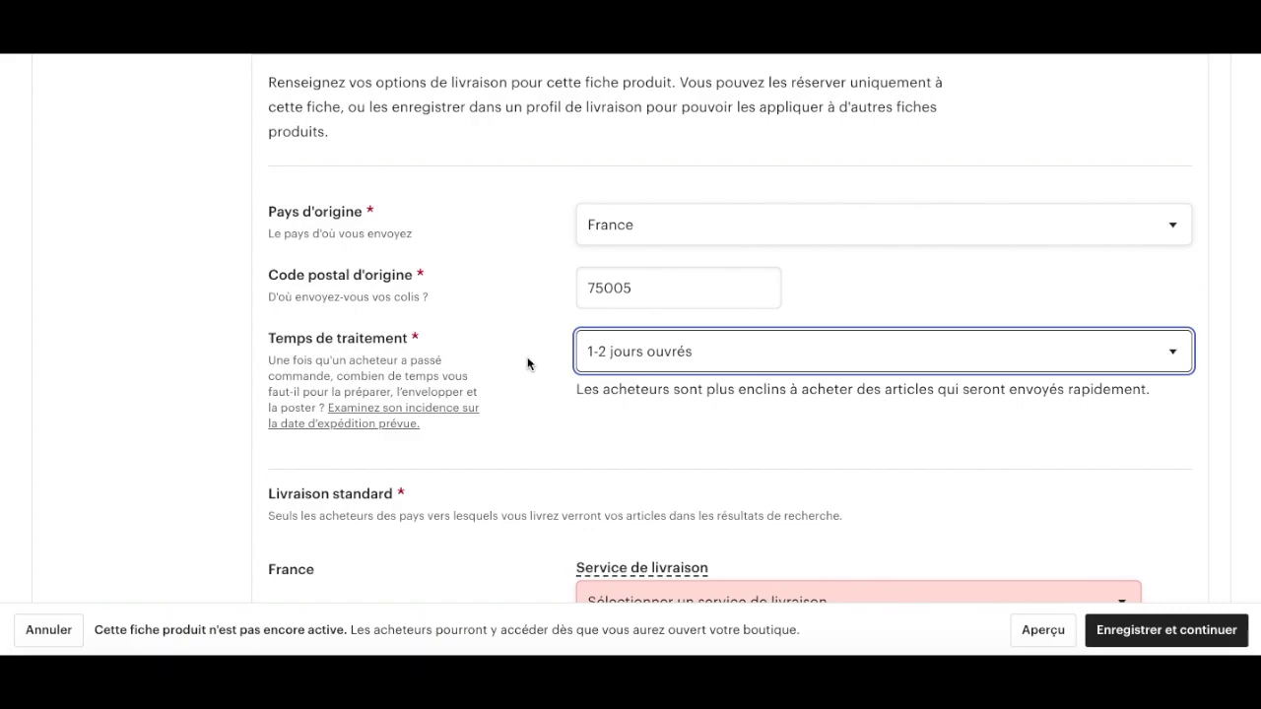
# Step: Choose La Poste – Domestic Colissimo (1-2 jours ouvrés) as the delivery service for France, with free shipping
pyautogui.scroll(-4, 527, 364)
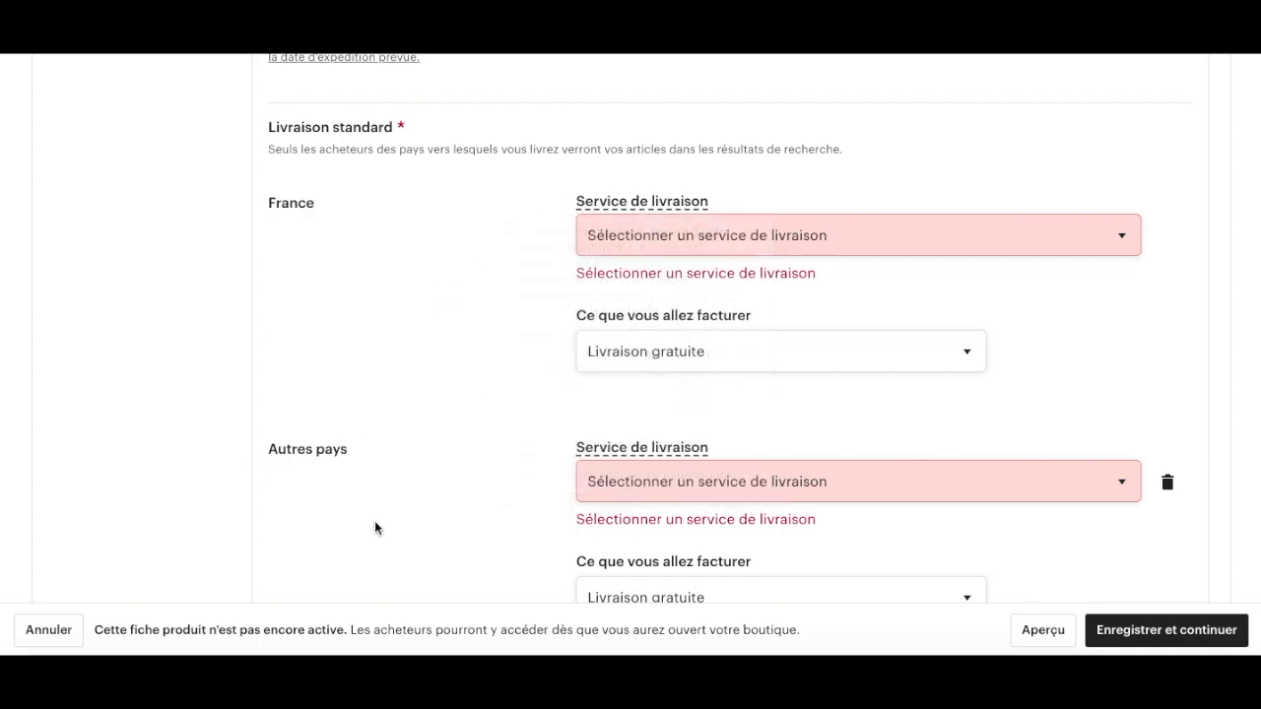
pyautogui.click(697, 237)
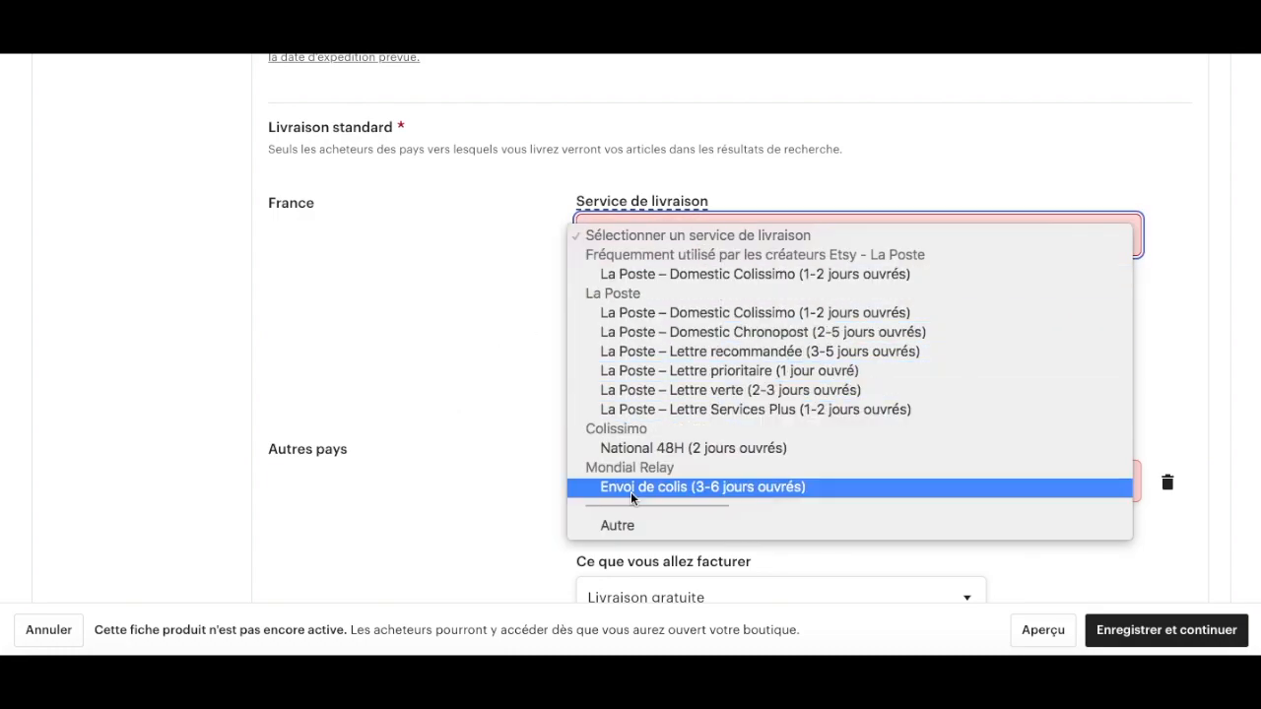
pyautogui.click(600, 277)
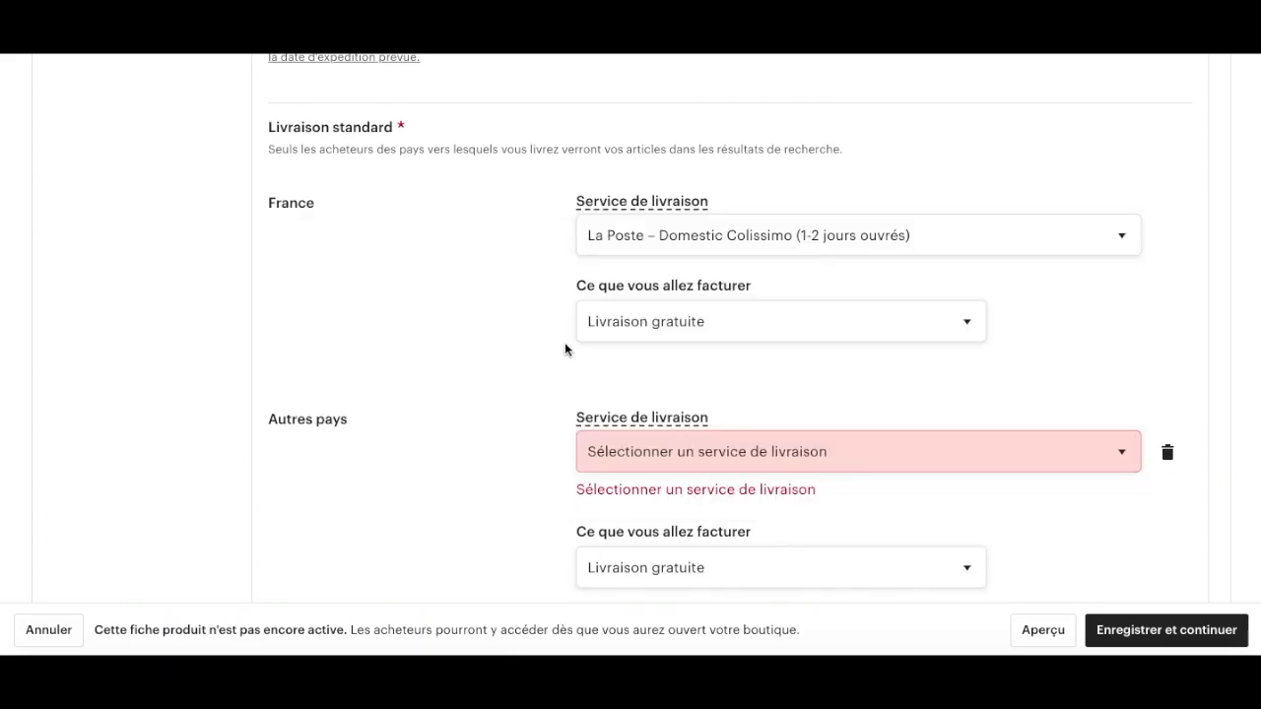
pyautogui.click(641, 329)
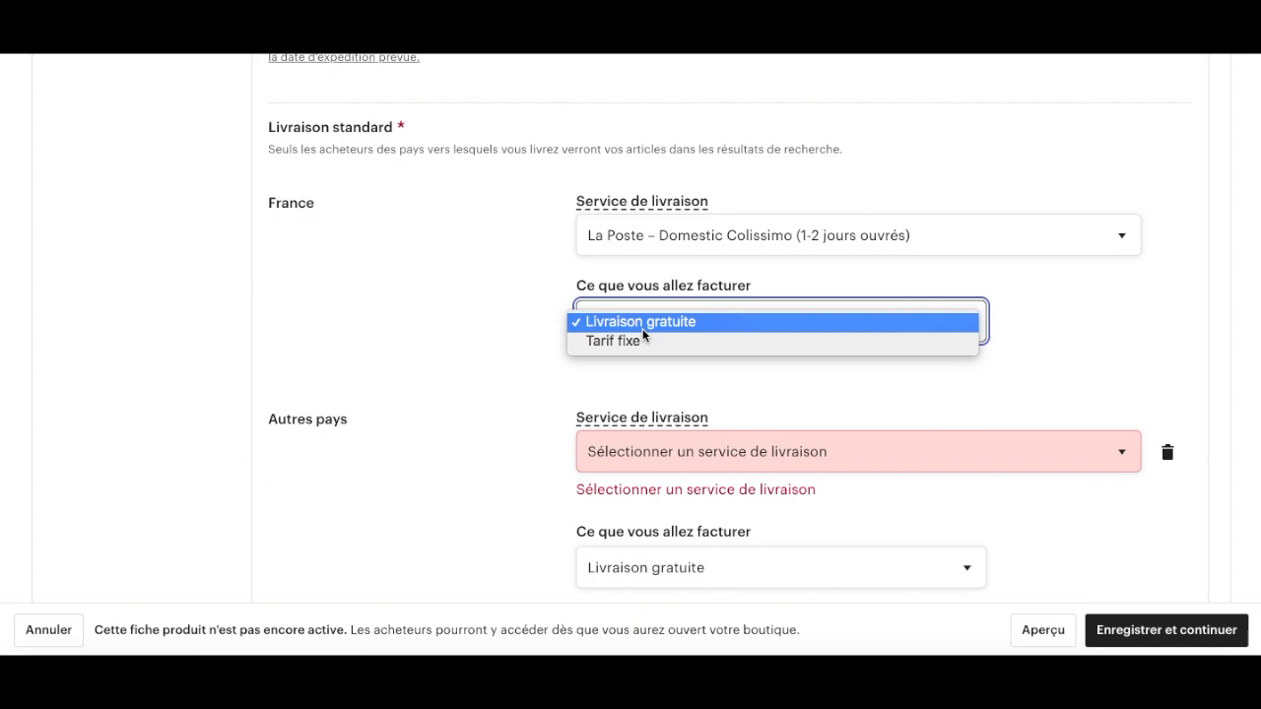
pyautogui.click(642, 332)
# Step: Try a fixed shipping rate of 2,50 € for one item sent within France
pyautogui.click(639, 324)
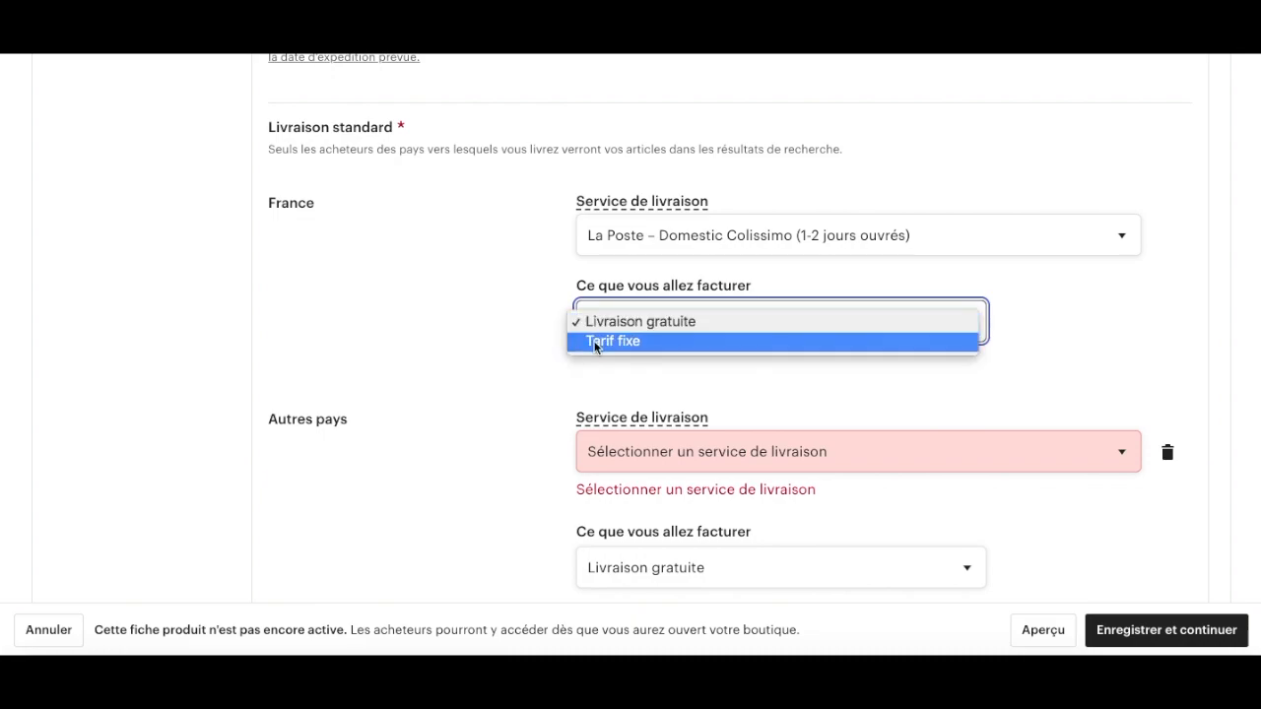
pyautogui.click(601, 342)
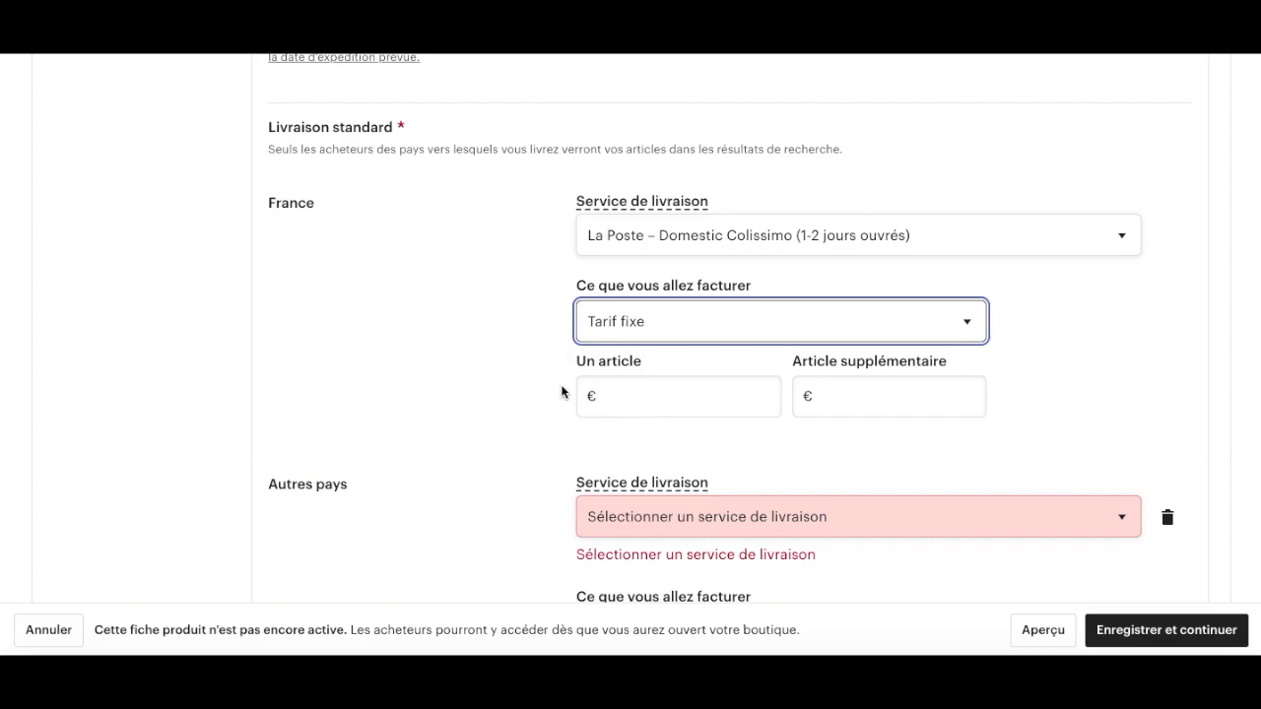
pyautogui.click(696, 395)
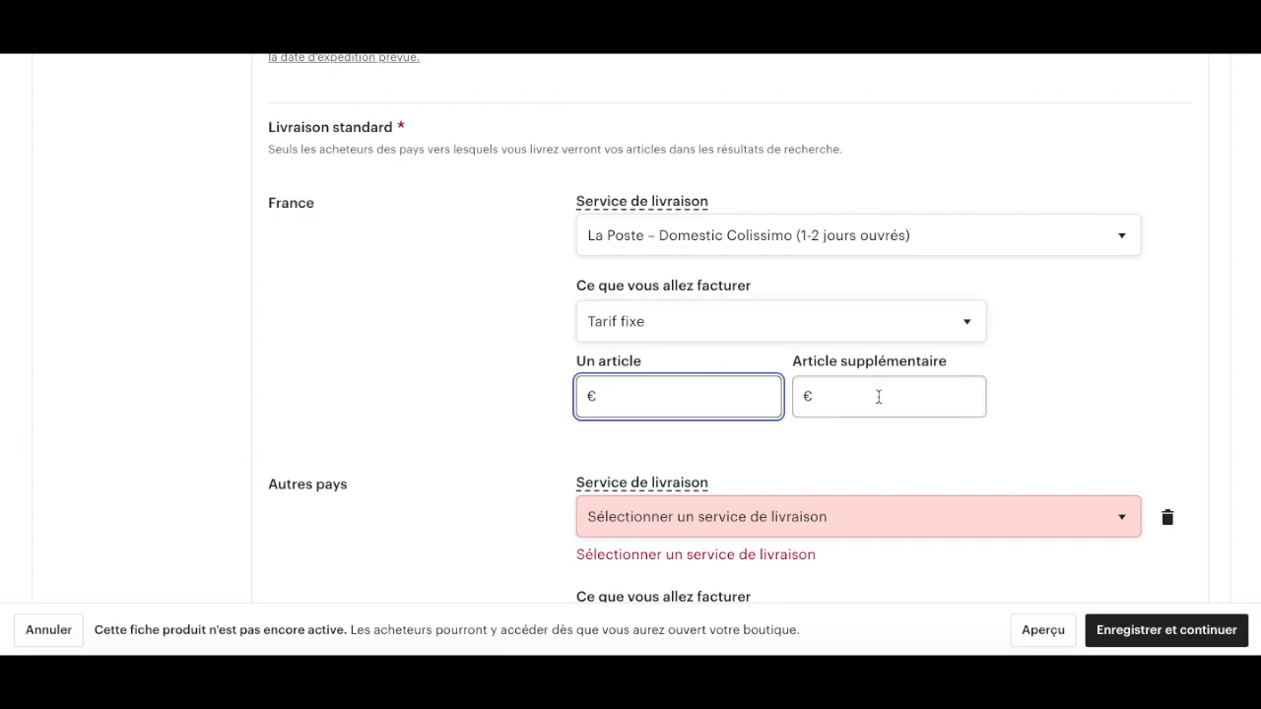
pyautogui.write('2,50')
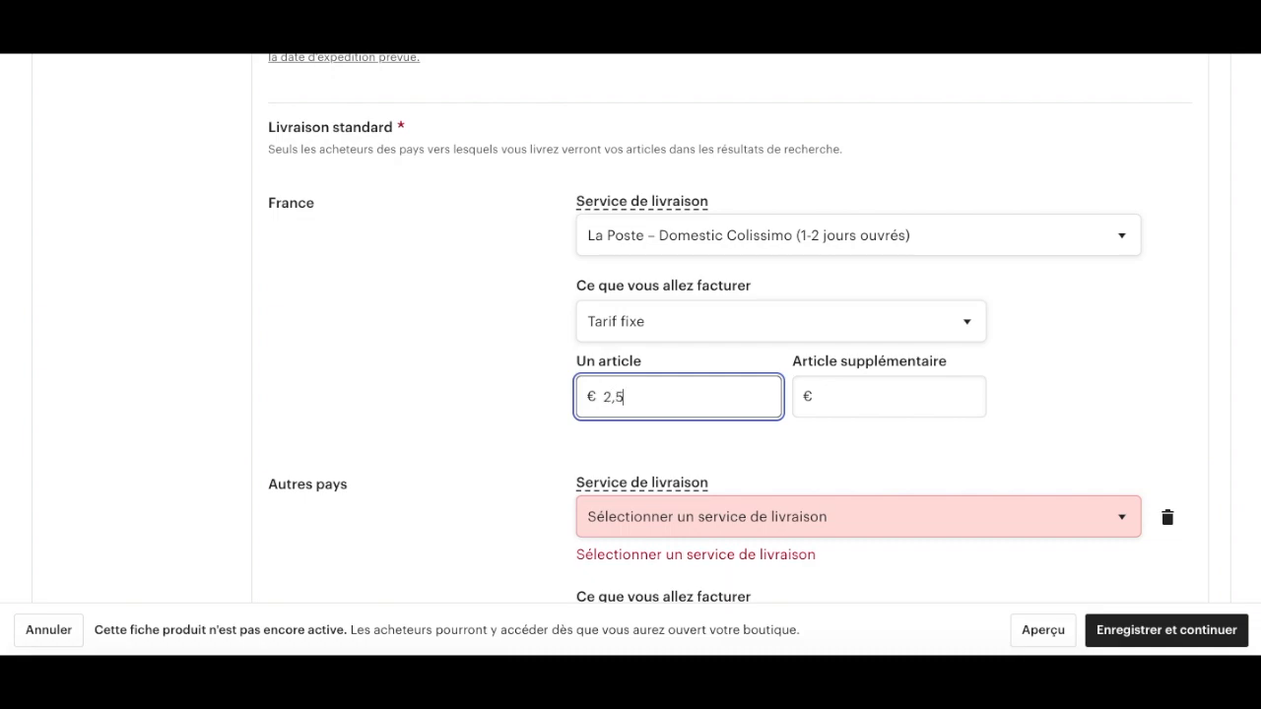
pyautogui.click(945, 403)
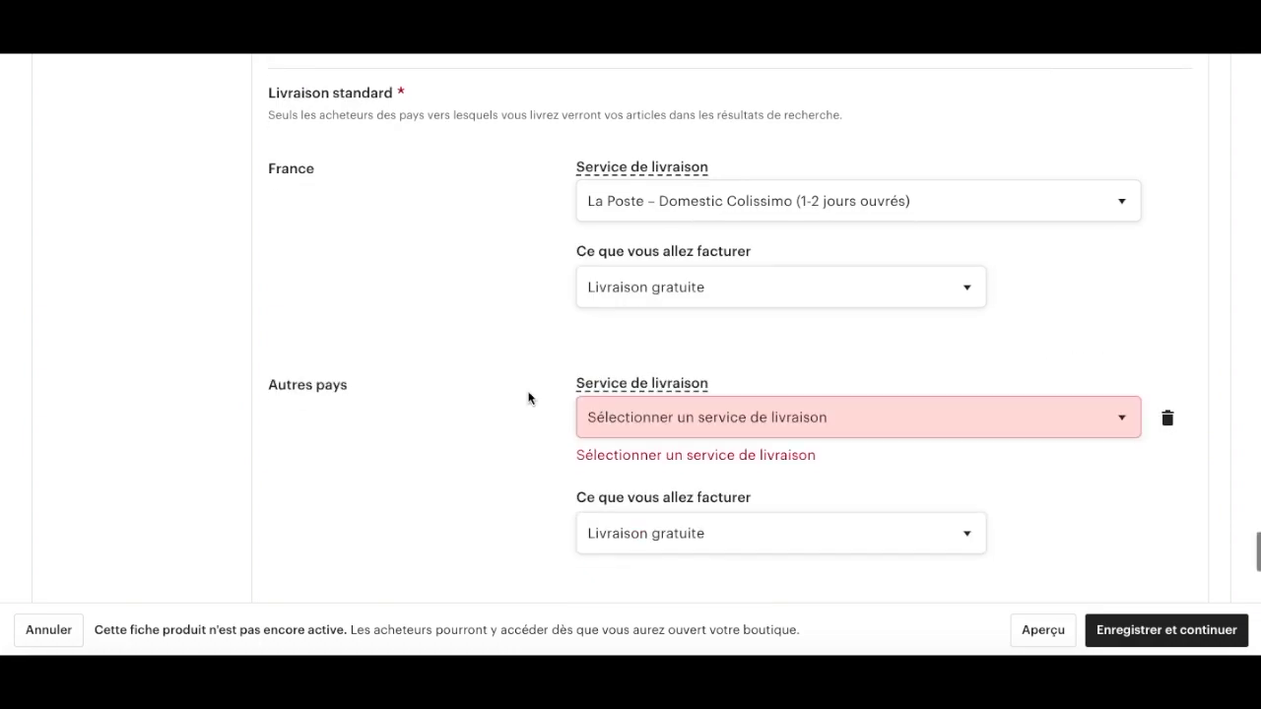
# Step: Choose La Poste – International EU (délais variables) as the delivery service for other countries, with free shipping
pyautogui.scroll(-1, 529, 397)
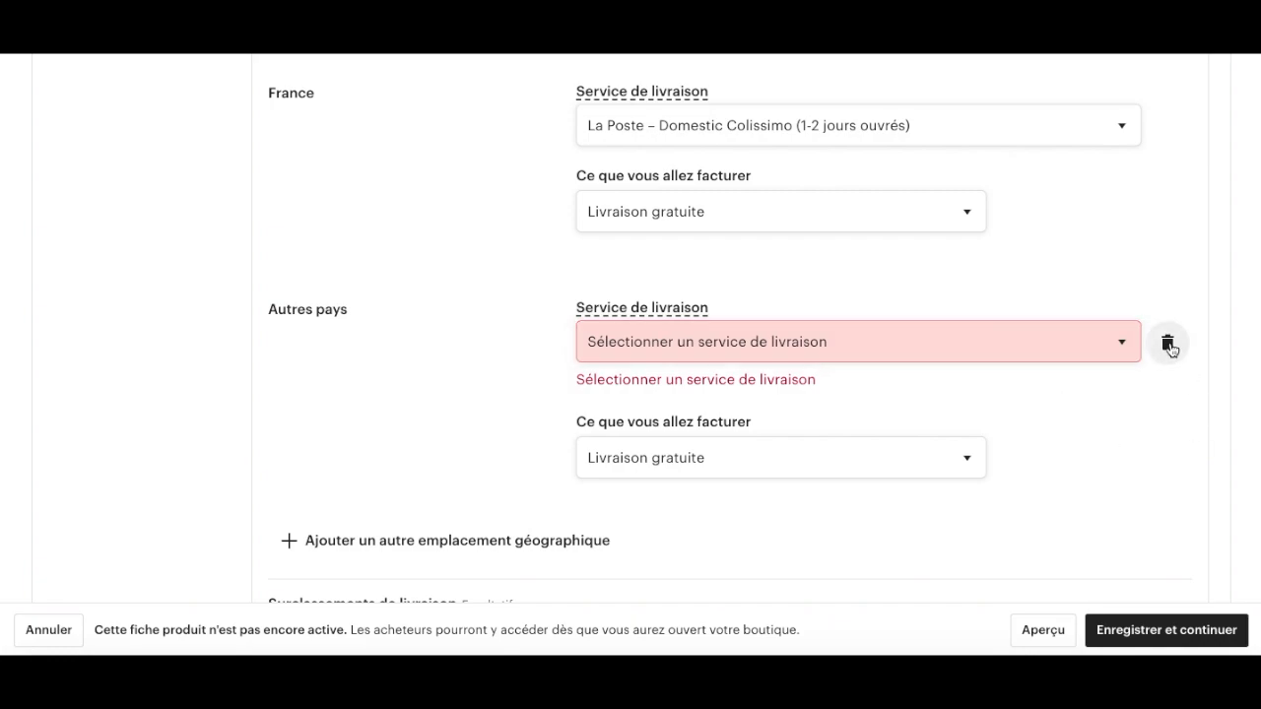
pyautogui.click(696, 349)
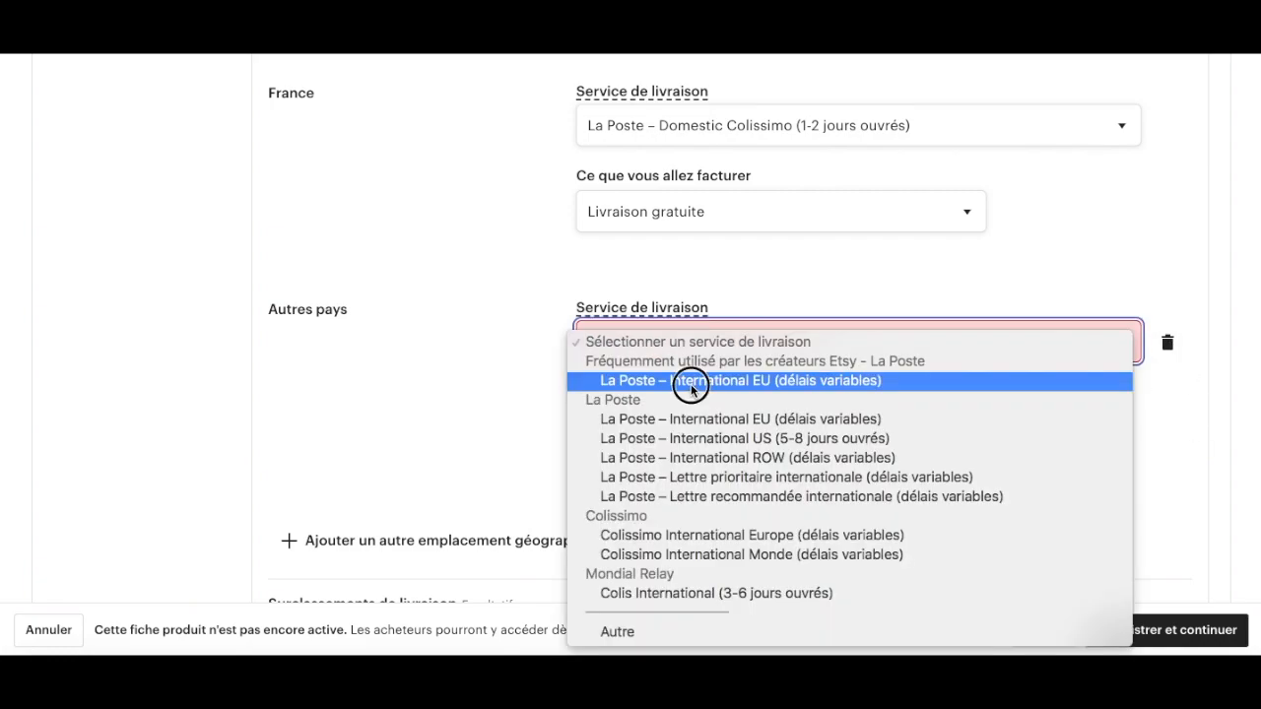
pyautogui.click(692, 381)
pyautogui.scroll(-1, 532, 407)
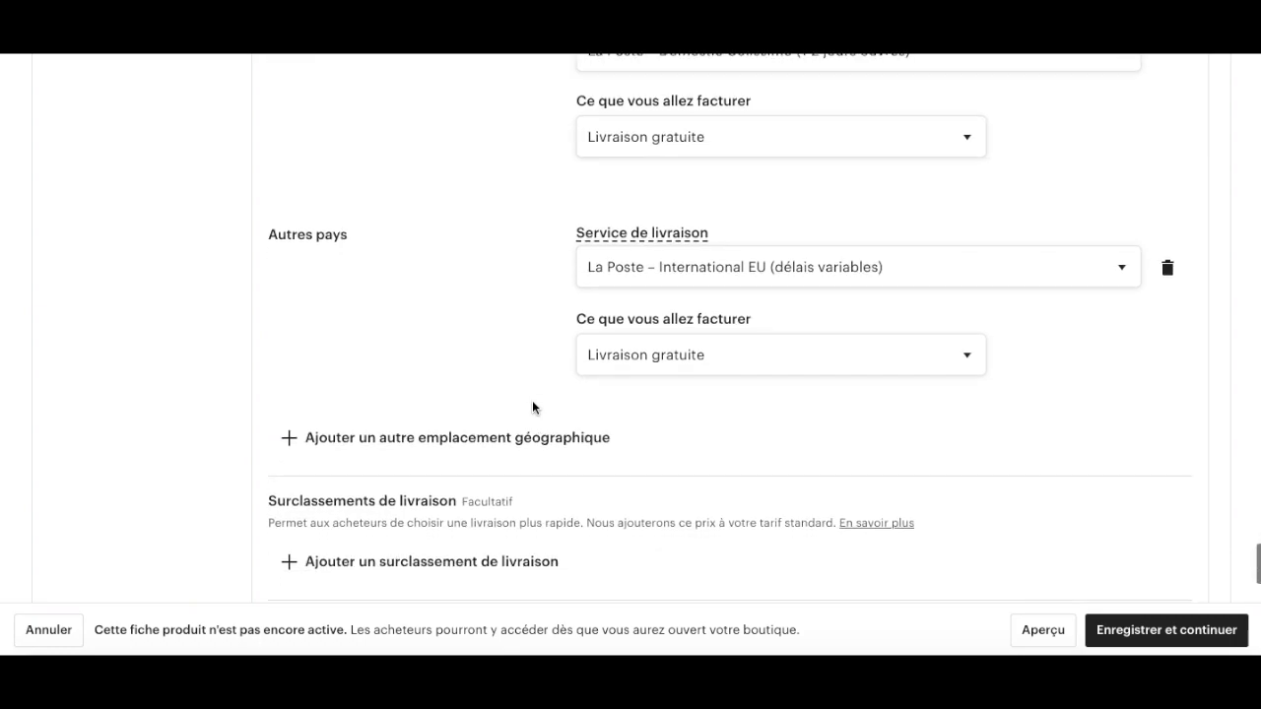
pyautogui.click(666, 353)
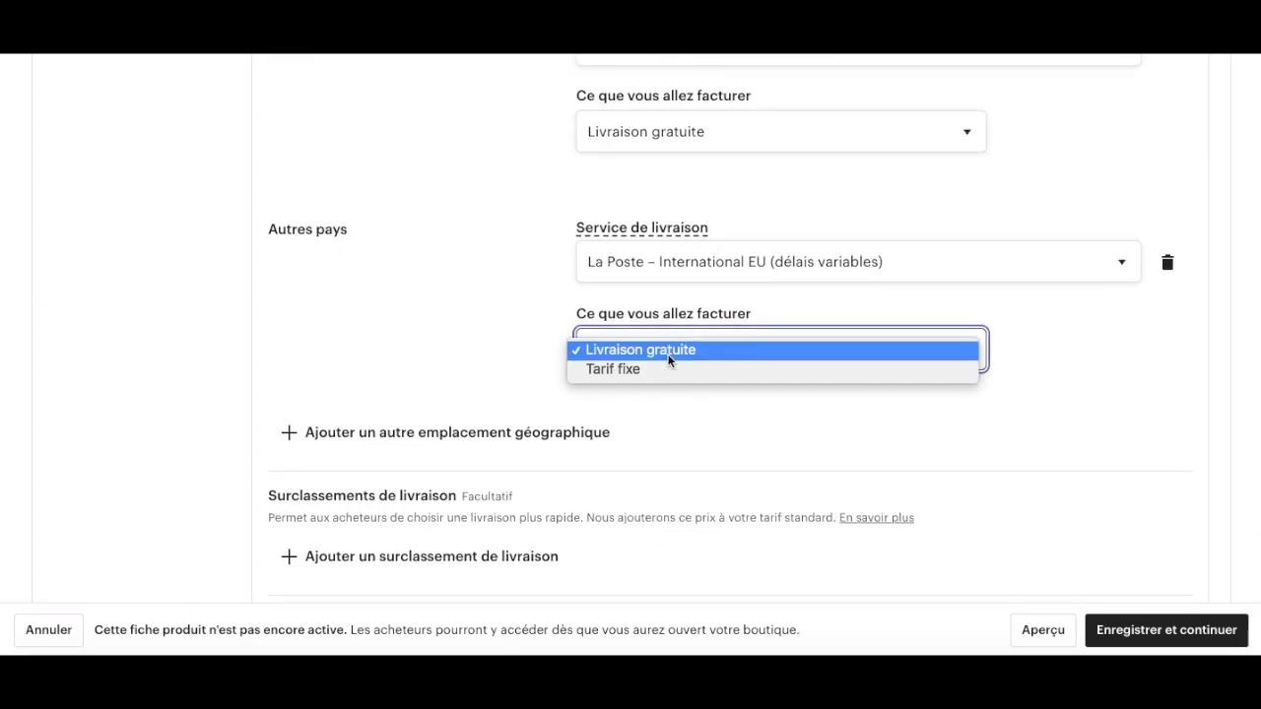
pyautogui.click(614, 350)
# Step: Save these delivery options as a shipping profile named "LIVRAISON GRATUITE NA INTER"
pyautogui.scroll(-4, 217, 479)
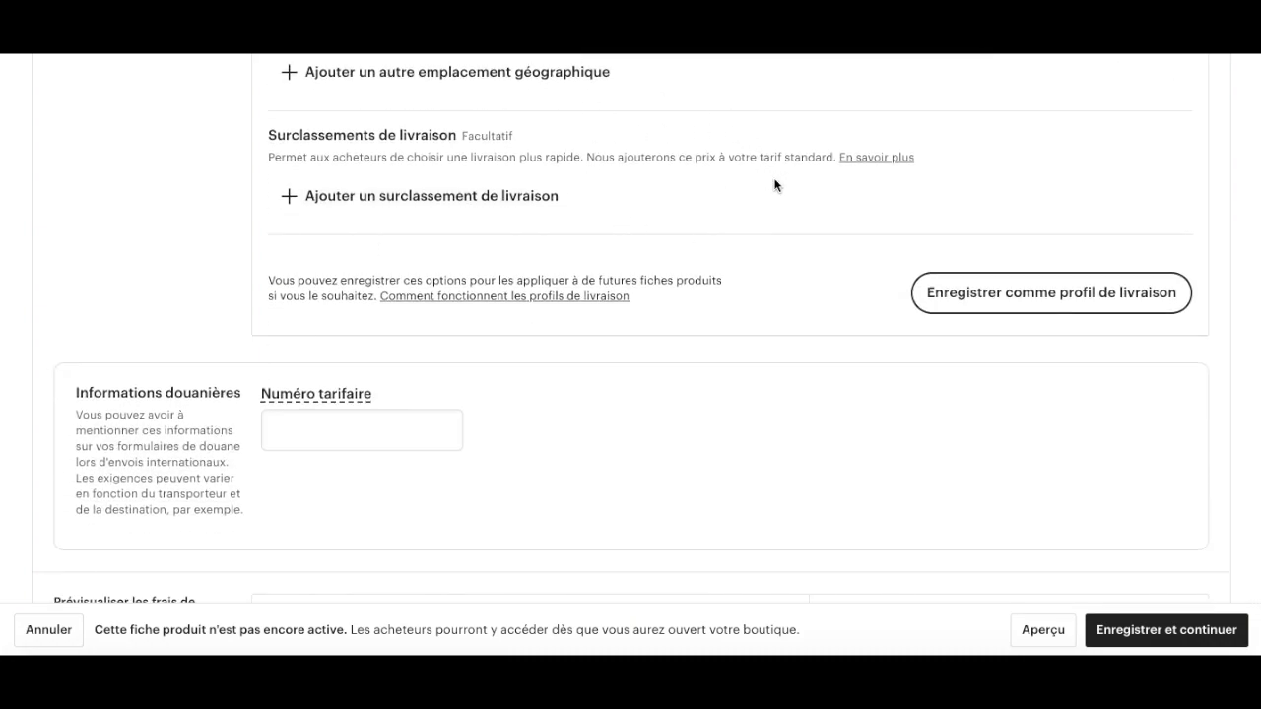
pyautogui.click(1008, 301)
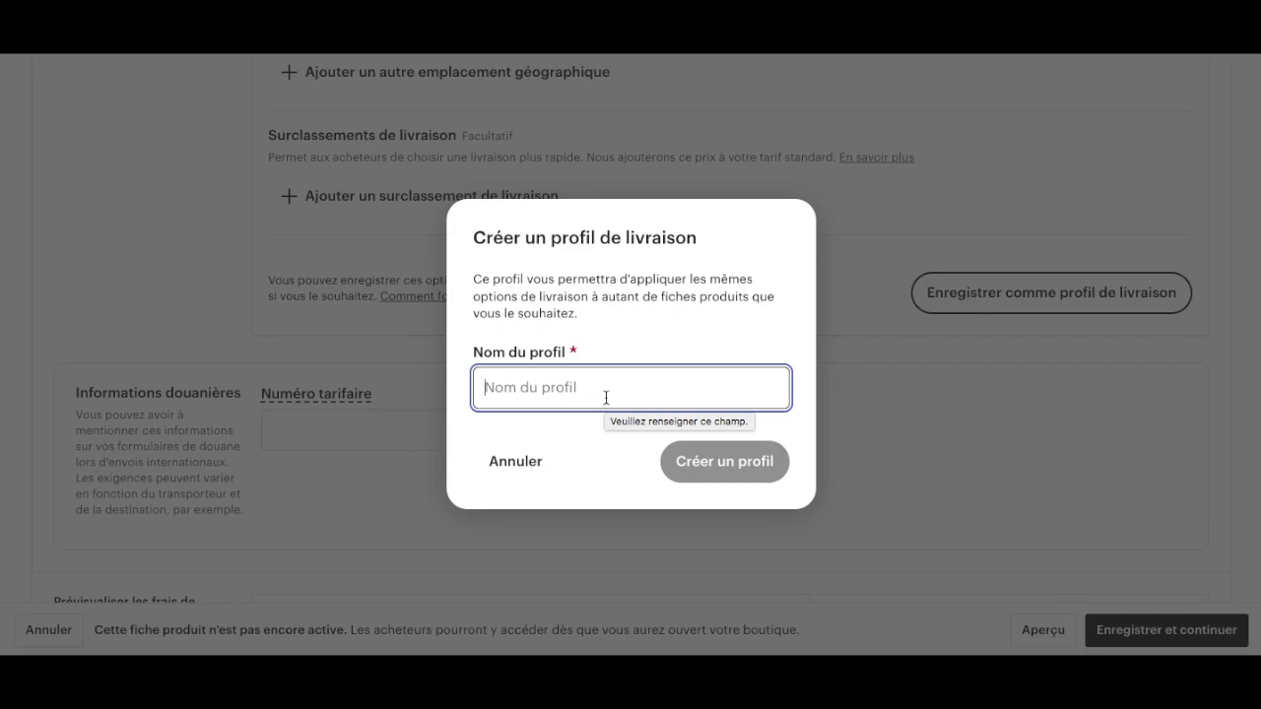
pyautogui.write('LIVRAISON G')
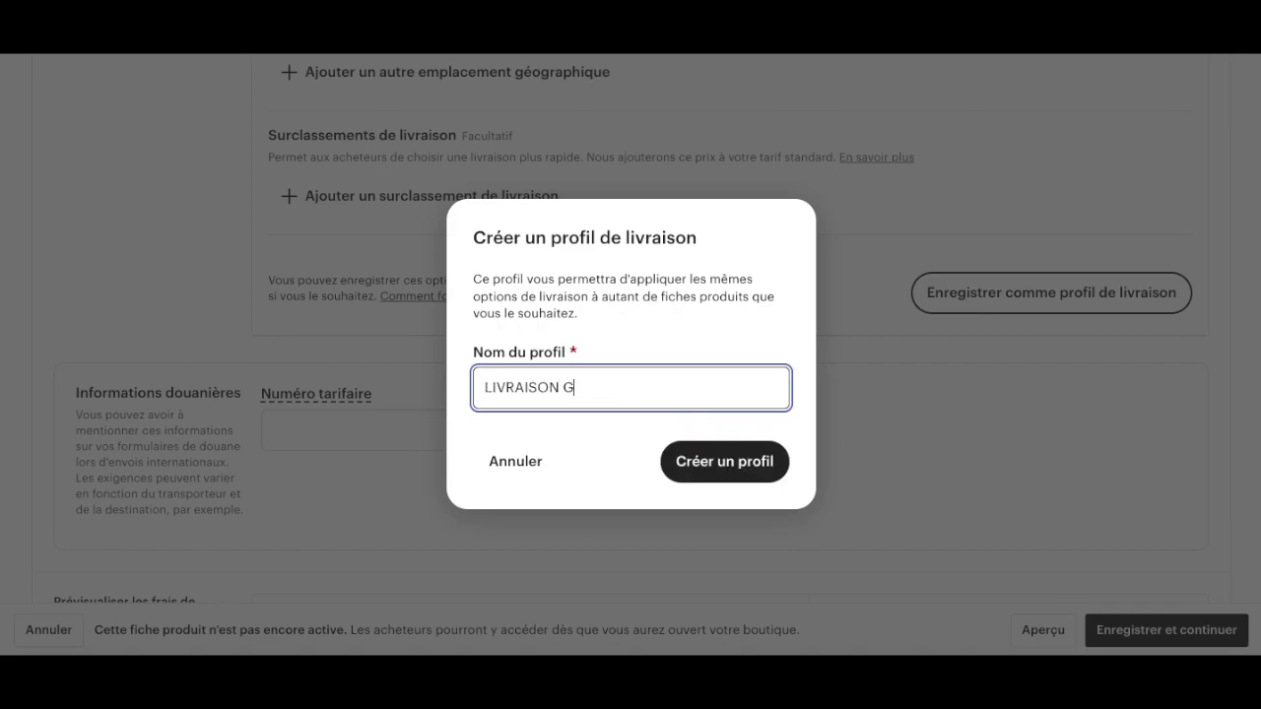
pyautogui.write('RATUITE NA INTER')
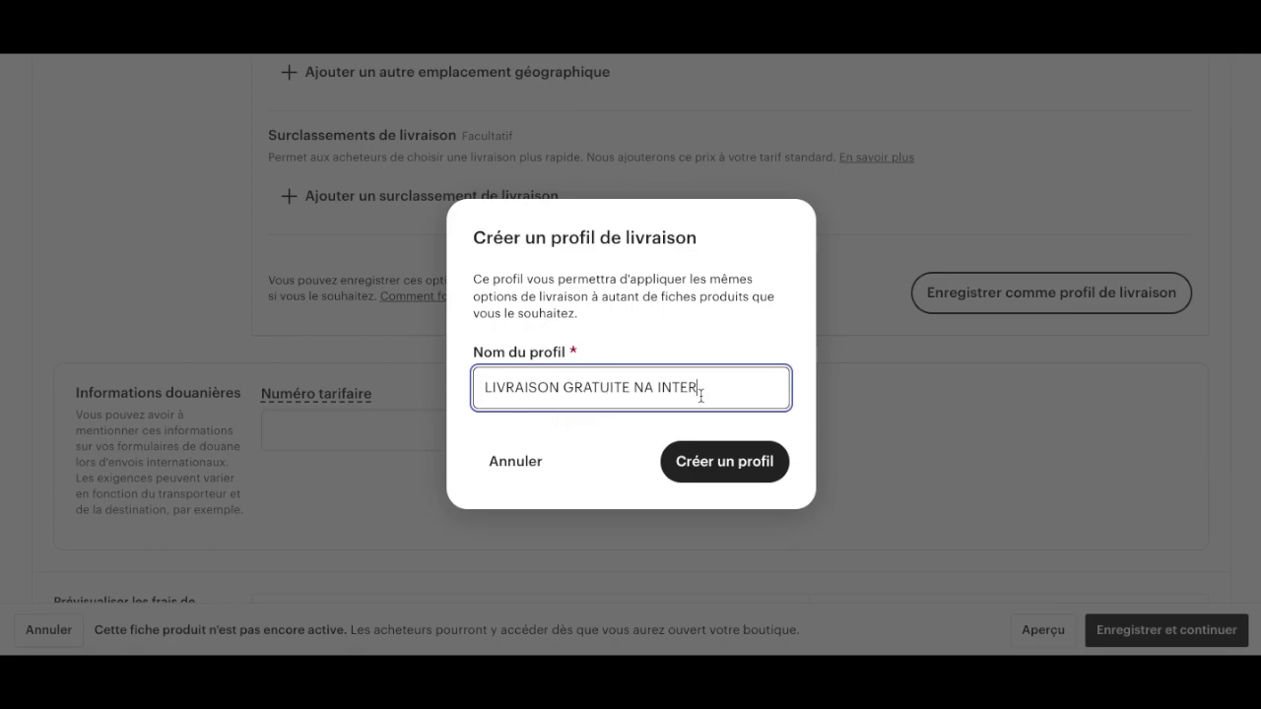
pyautogui.click(703, 463)
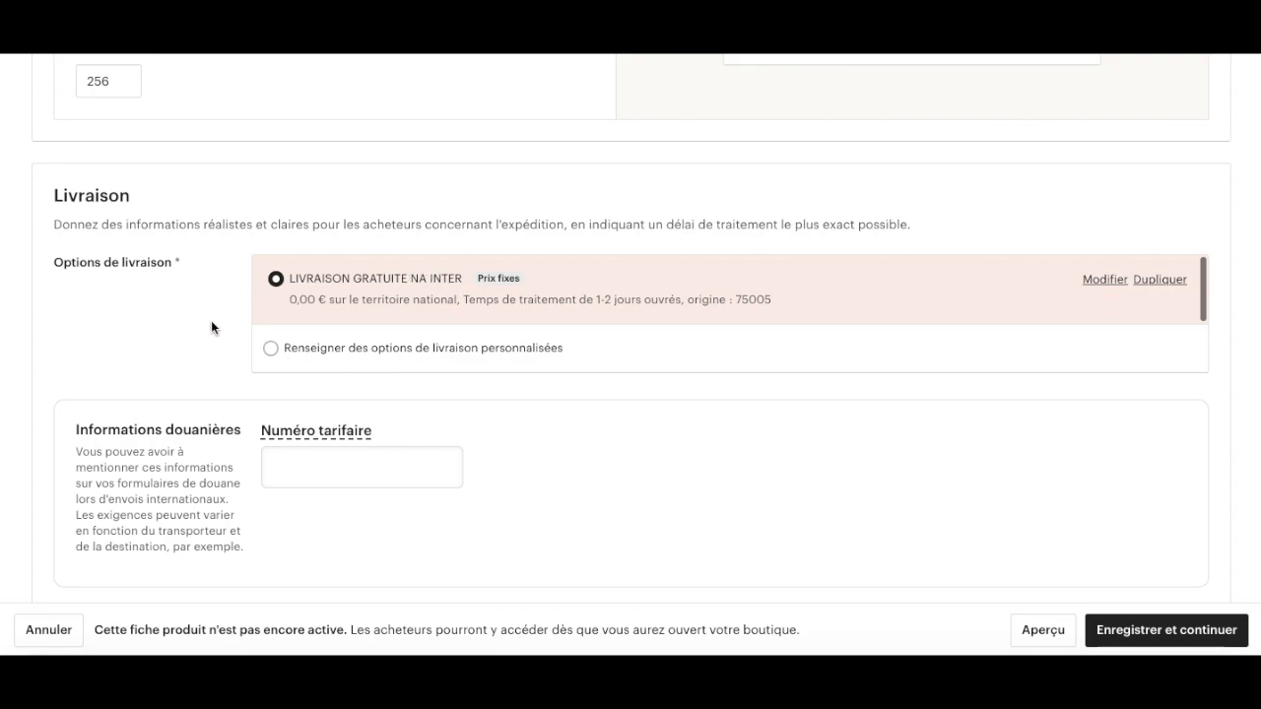
# Step: Preview the listing's delivery cost for the Everywhere destination
pyautogui.scroll(-1, 45, 415)
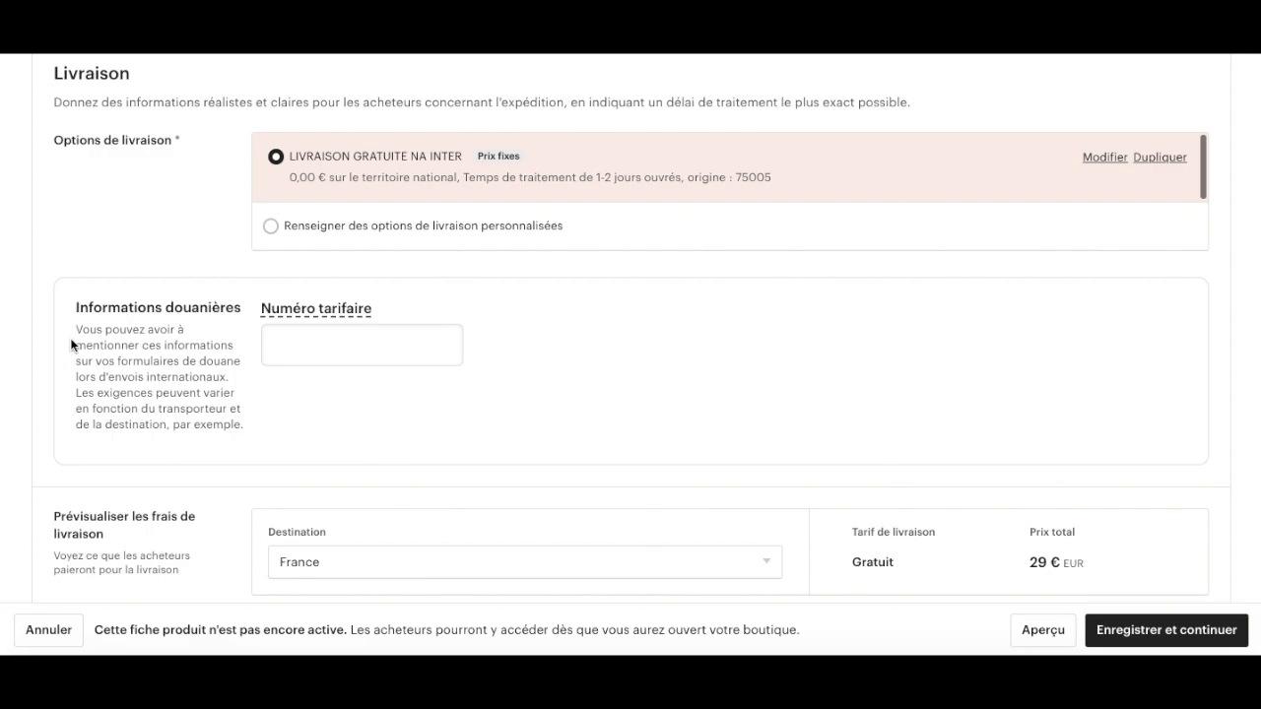
pyautogui.click(393, 351)
pyautogui.click(614, 333)
pyautogui.scroll(-3, 10, 213)
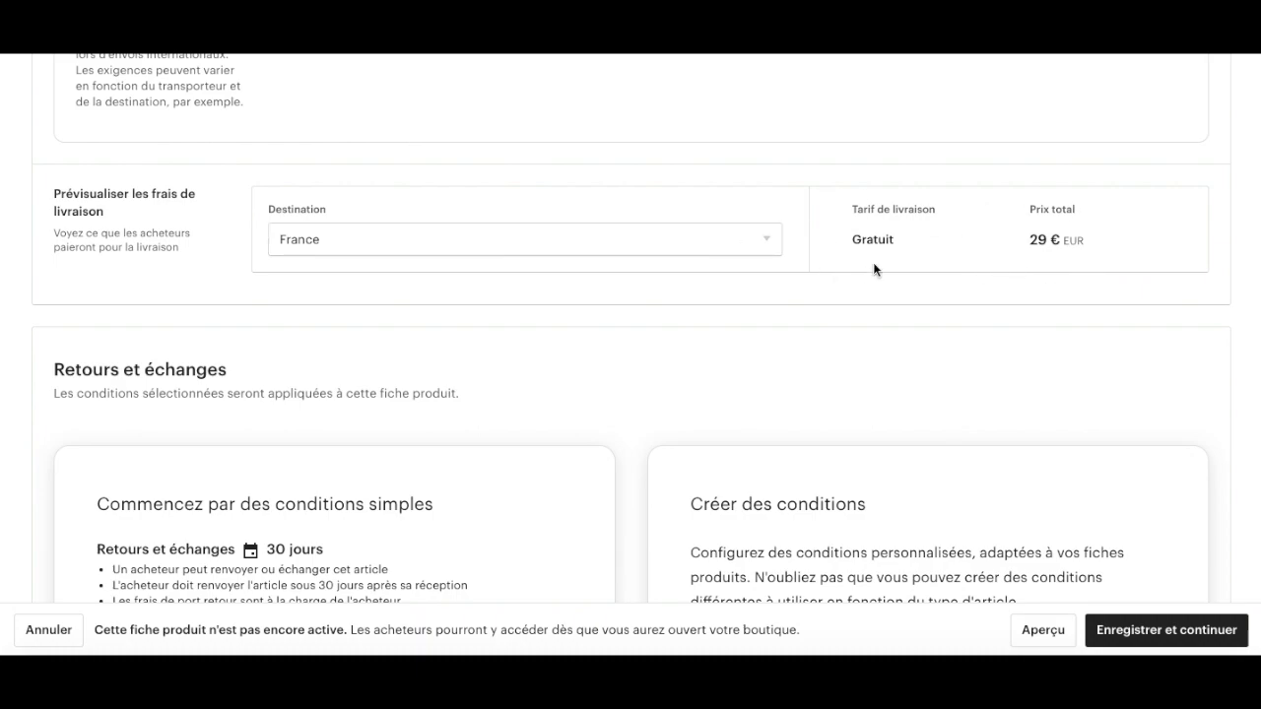
pyautogui.click(726, 247)
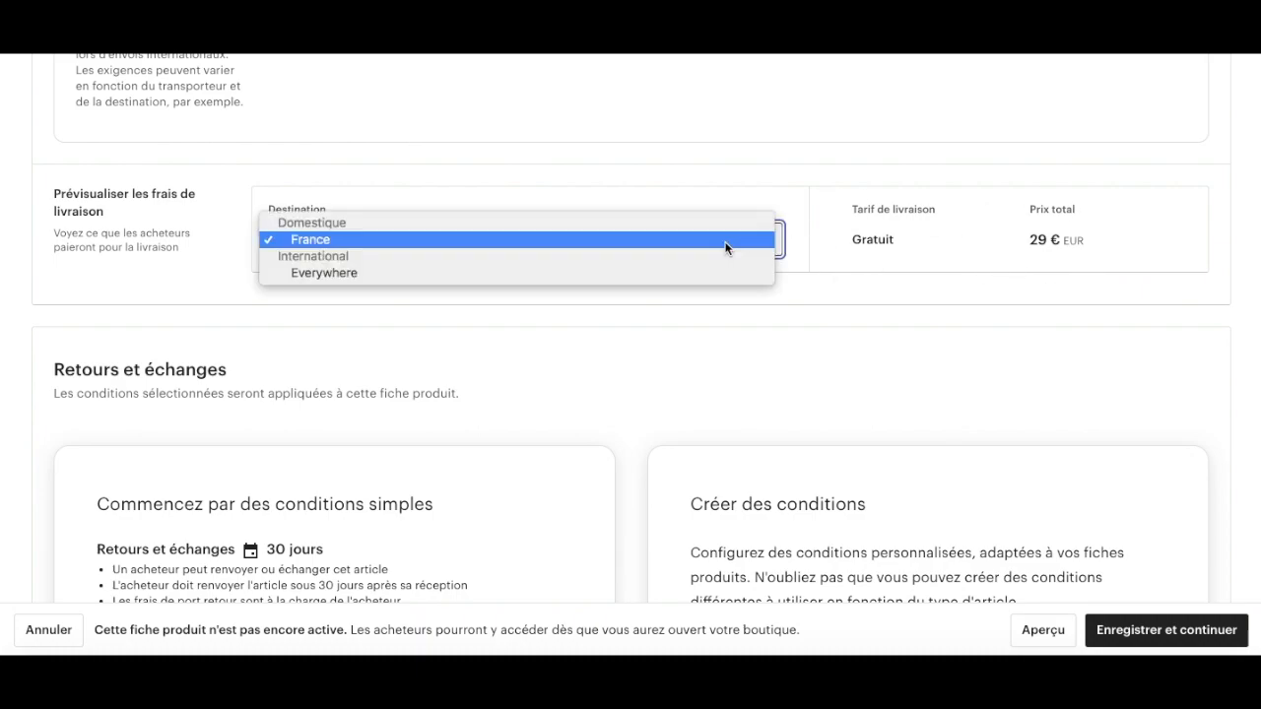
pyautogui.click(437, 273)
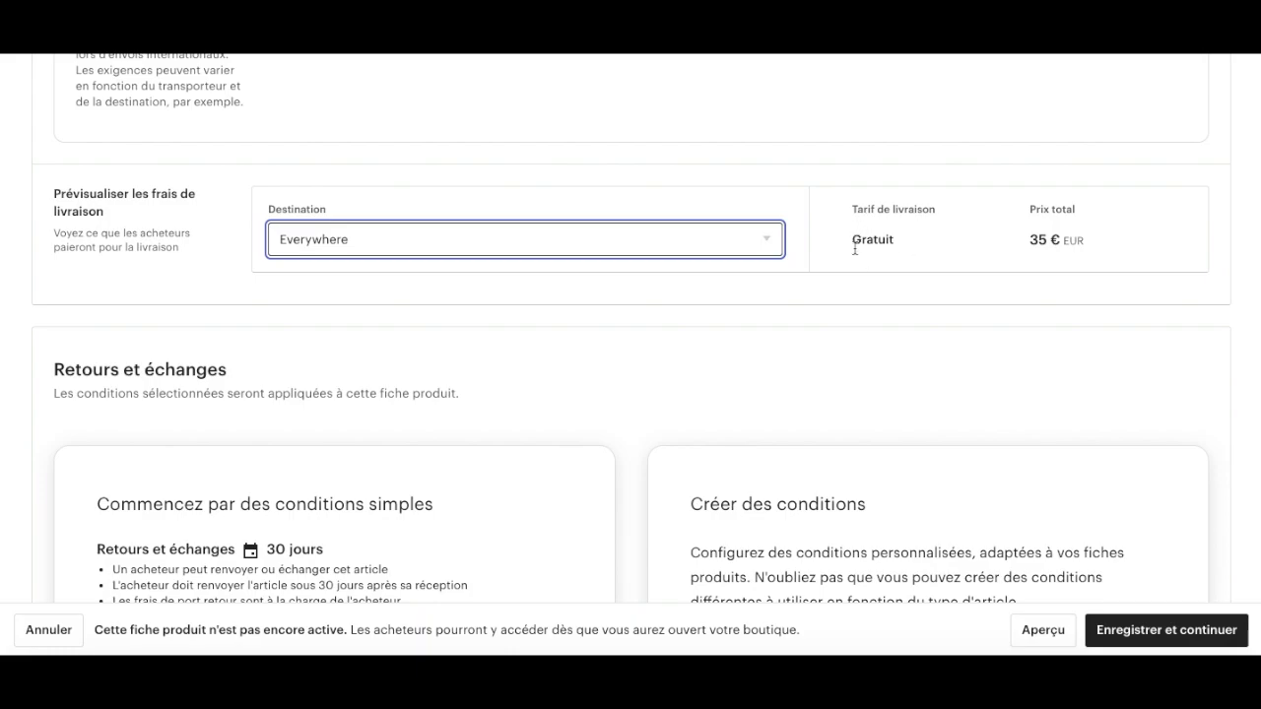
# Step: Apply the simple 30-day returns and exchanges conditions to the listing, and save it
pyautogui.scroll(-2, 49, 377)
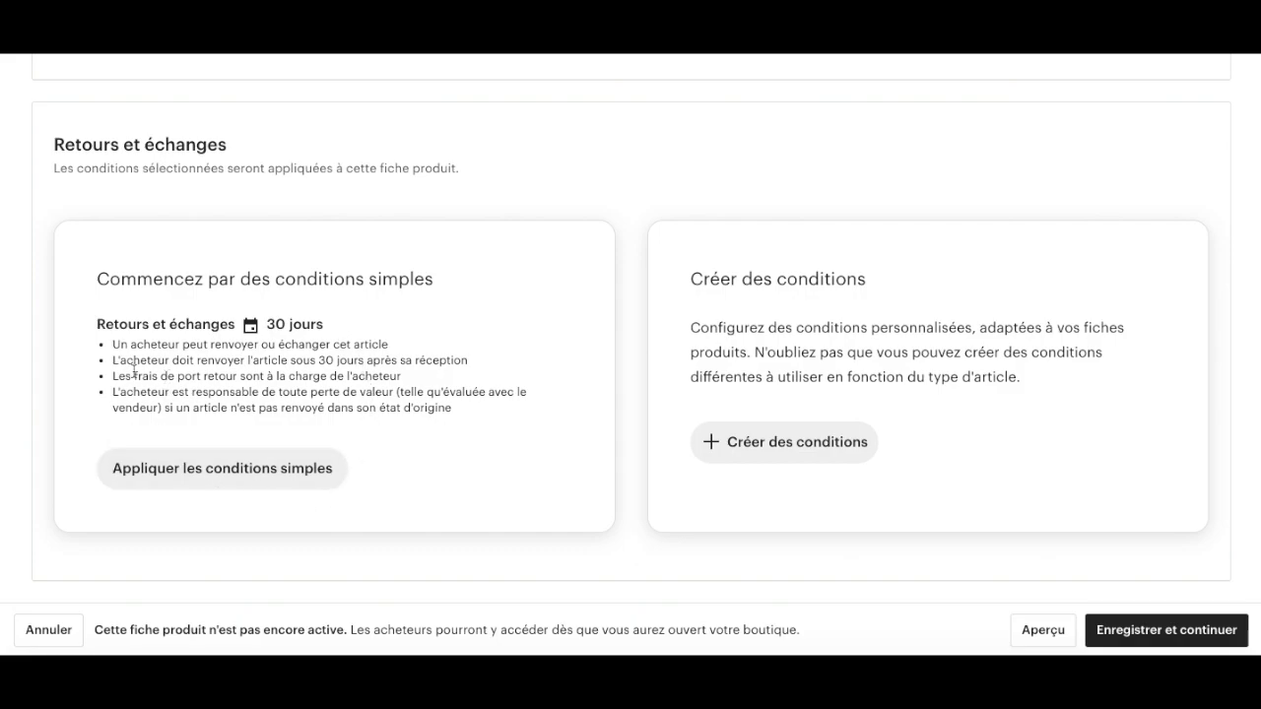
pyautogui.click(157, 481)
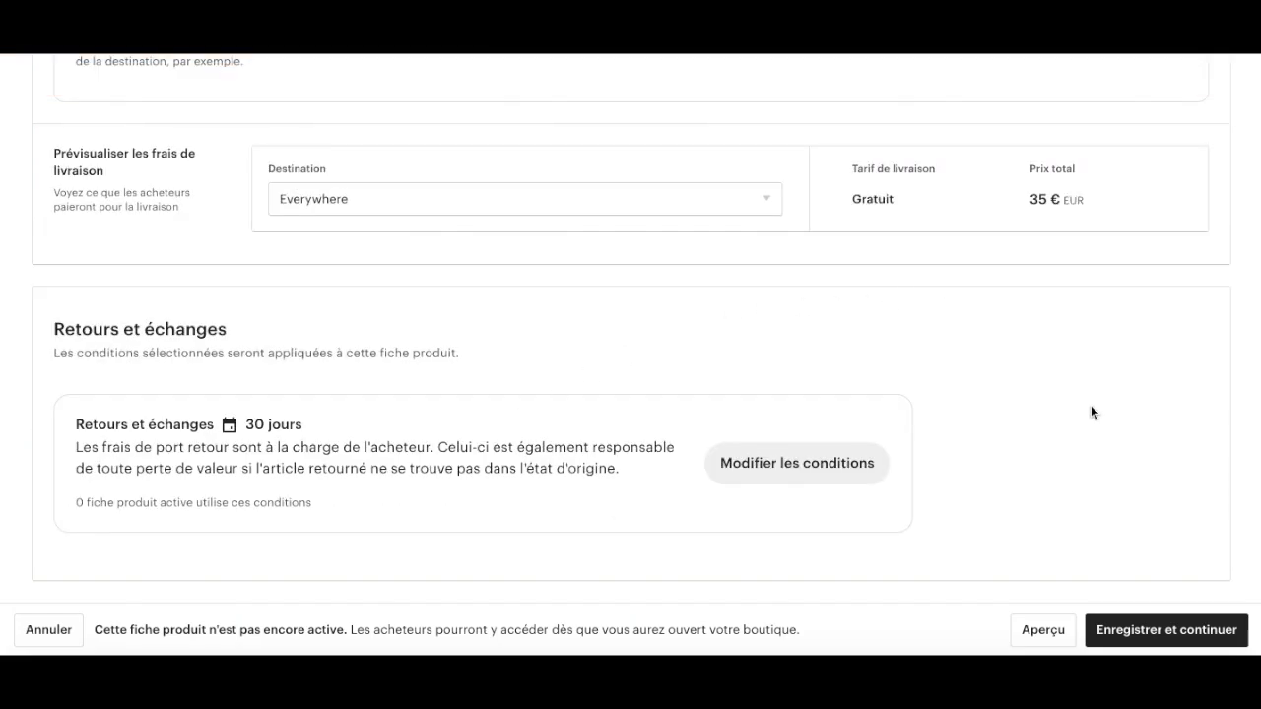
pyautogui.click(1172, 631)
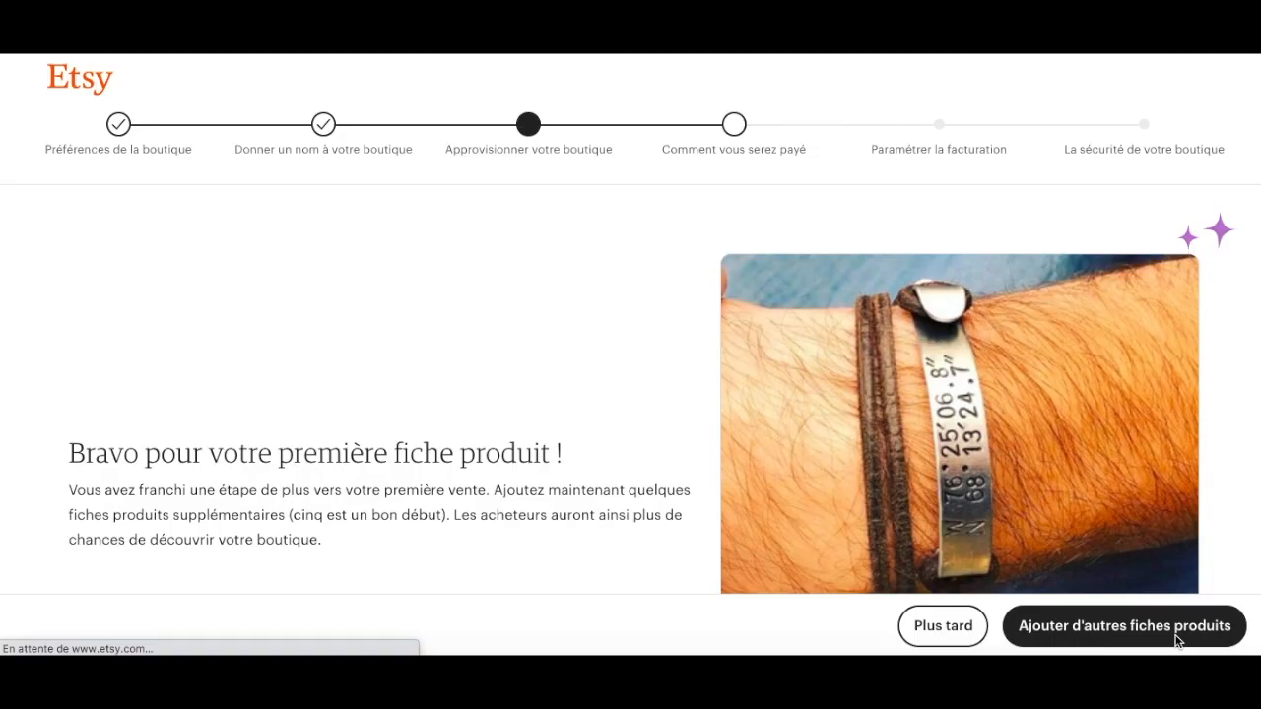
pyautogui.scroll(-1, 1232, 411)
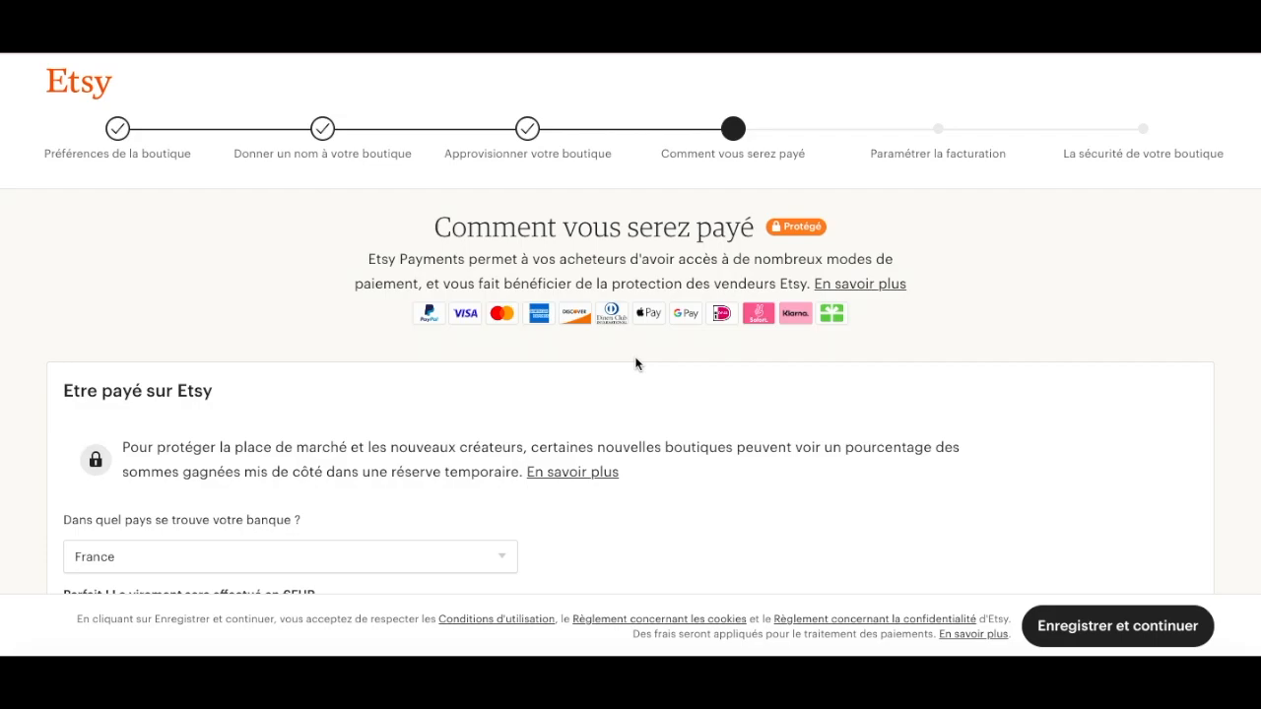
# Step: Examine the payment setup form, covering the bank's country, seller type, personal details, tax address and bank details
pyautogui.scroll(-2, 636, 364)
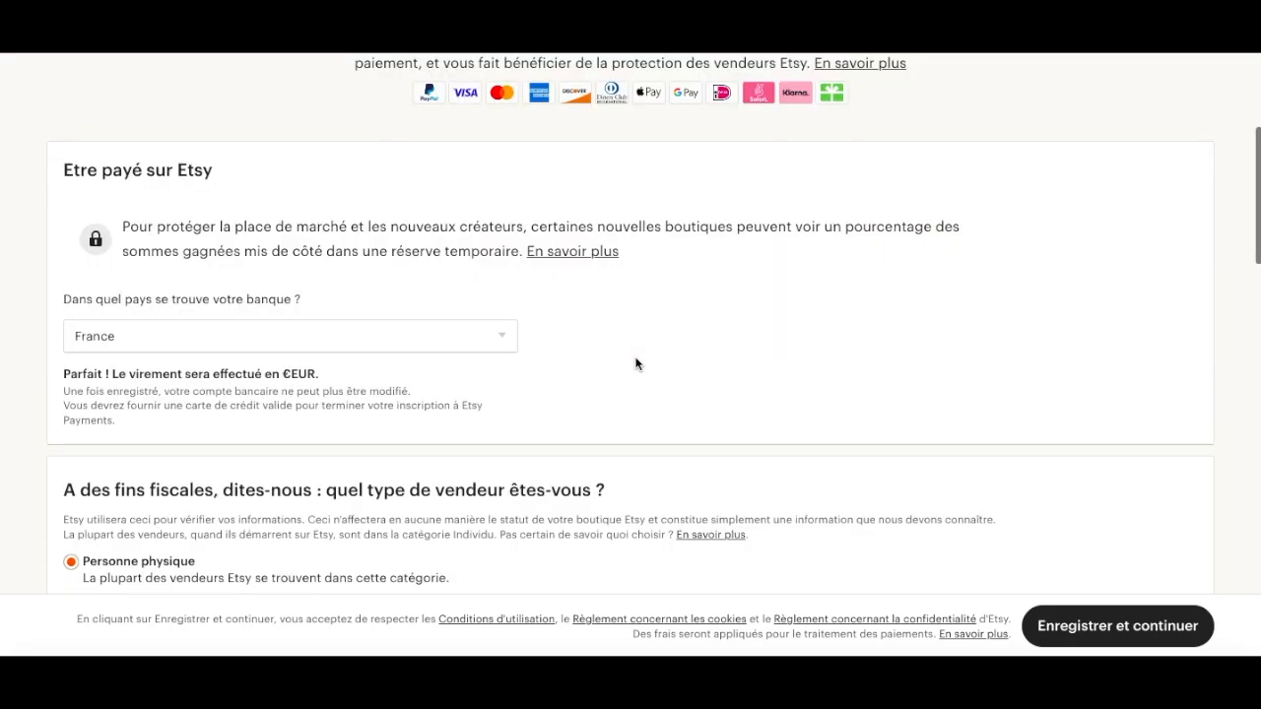
pyautogui.scroll(-1, 636, 363)
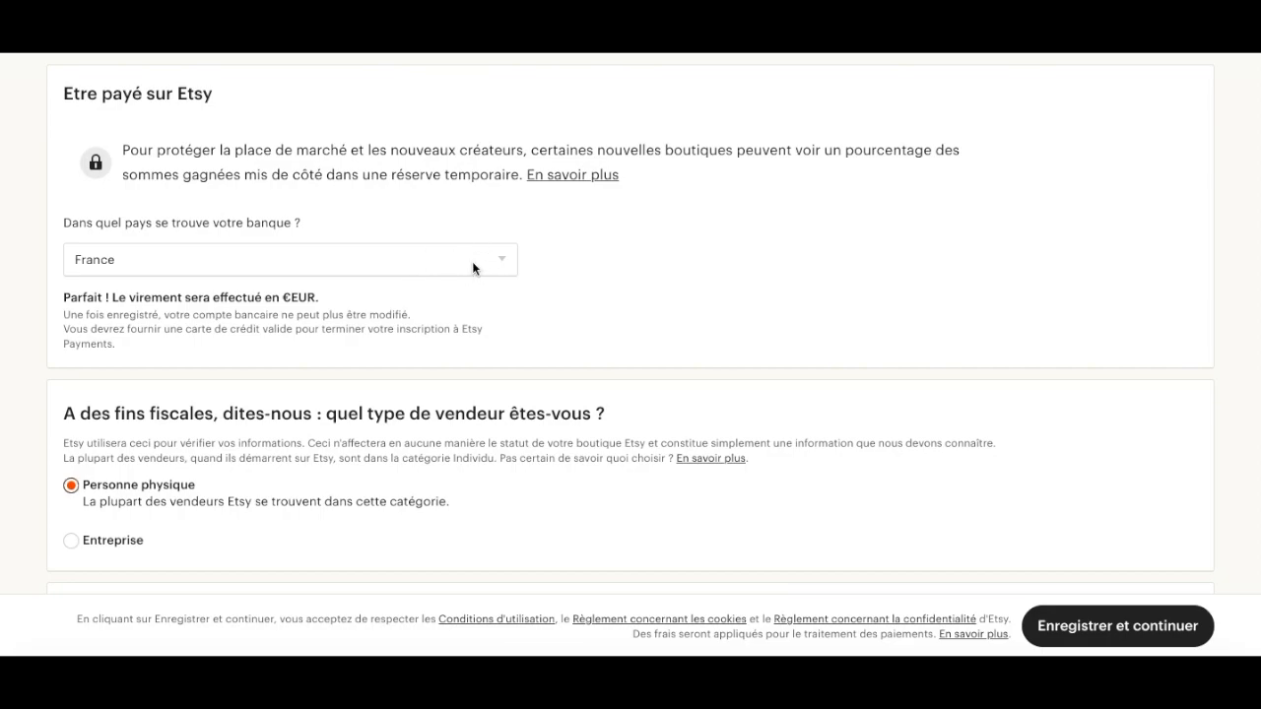
pyautogui.click(499, 264)
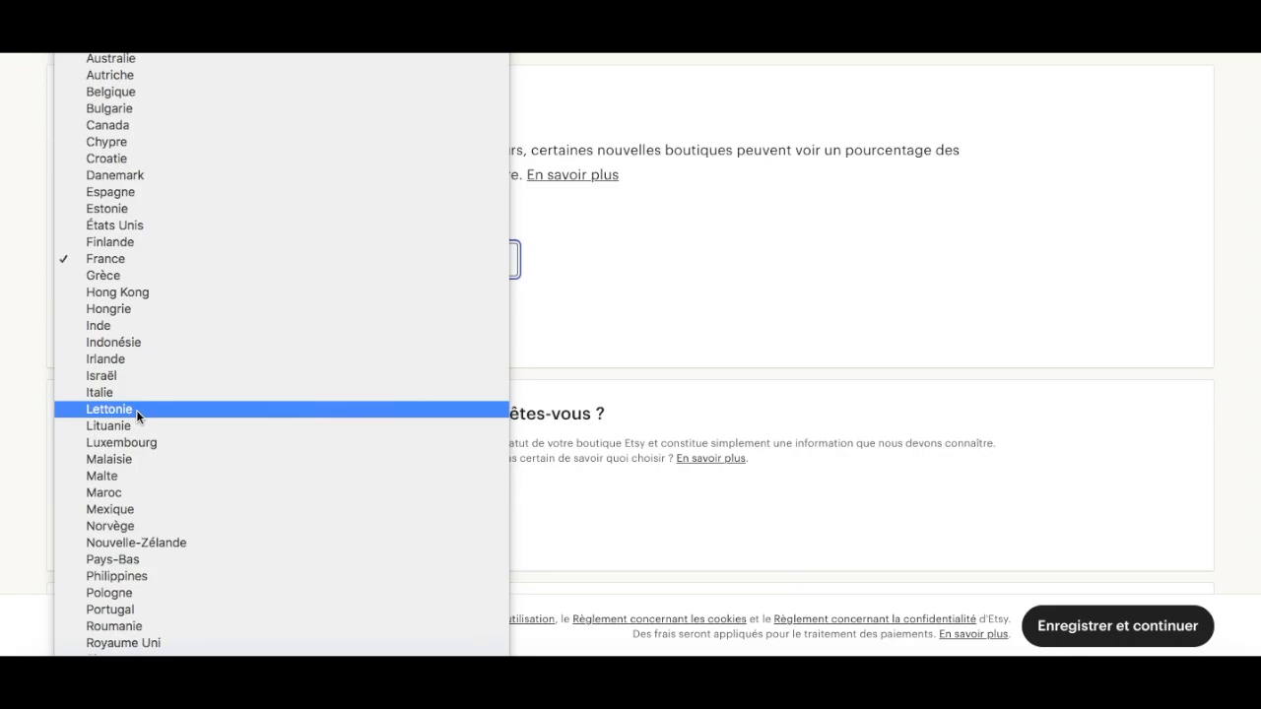
pyautogui.click(608, 305)
pyautogui.scroll(-2, 608, 302)
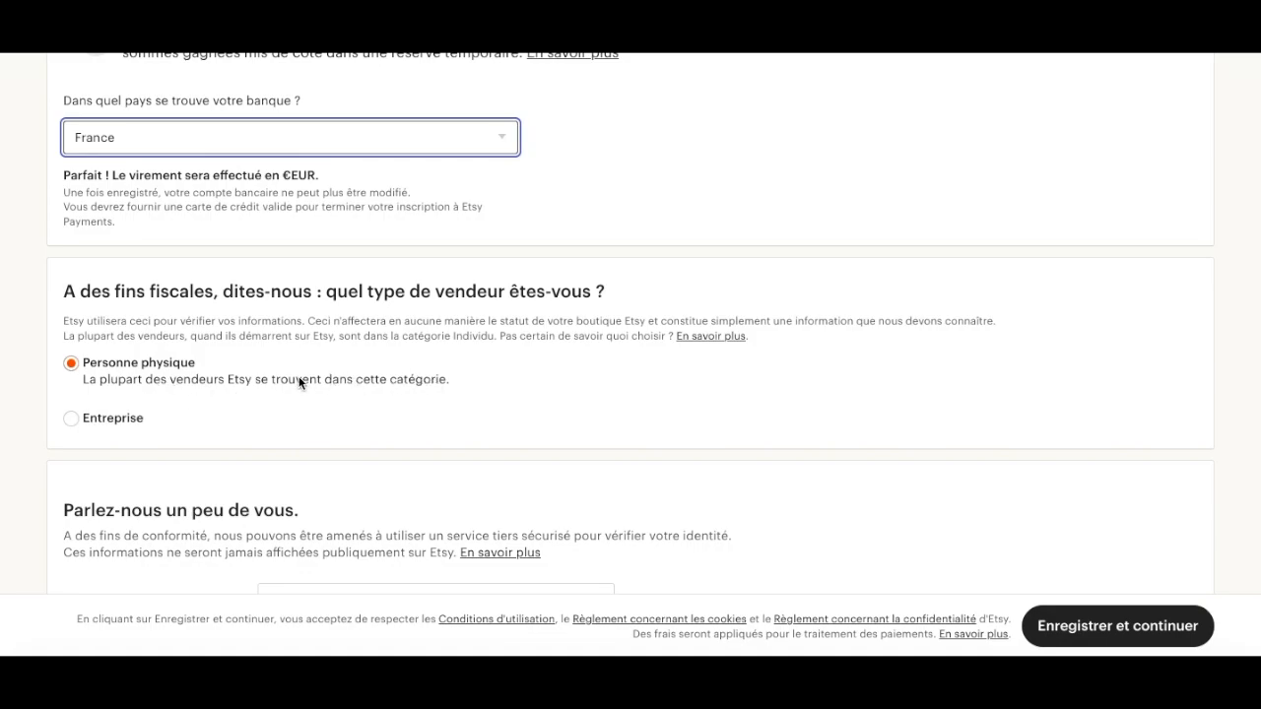
pyautogui.scroll(-4, 33, 453)
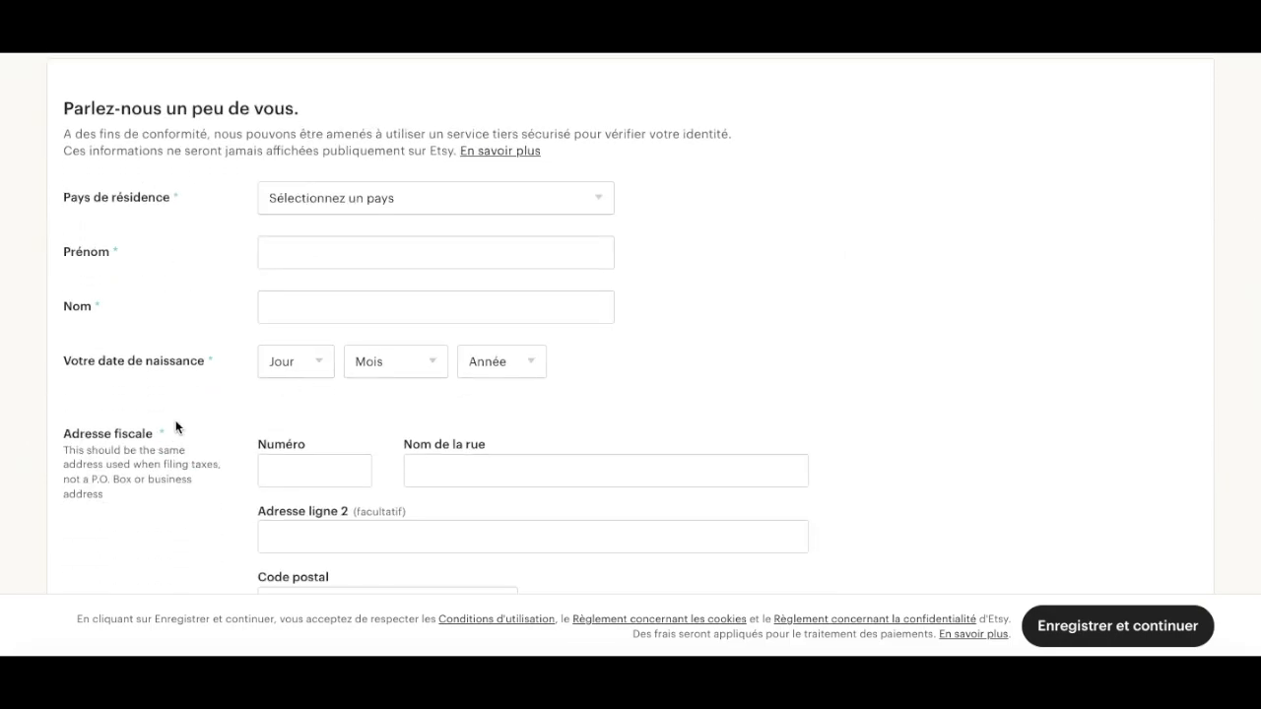
pyautogui.scroll(-5, 141, 520)
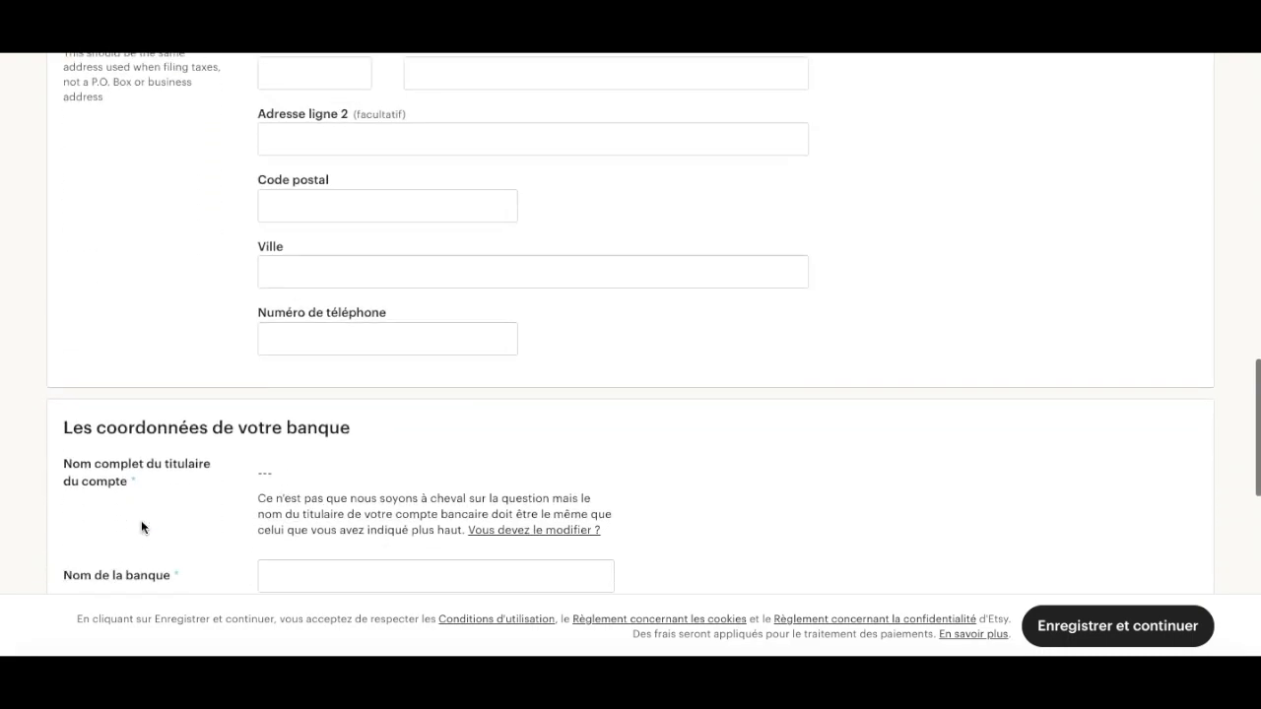
pyautogui.scroll(-1, 141, 522)
pyautogui.scroll(-1, 141, 523)
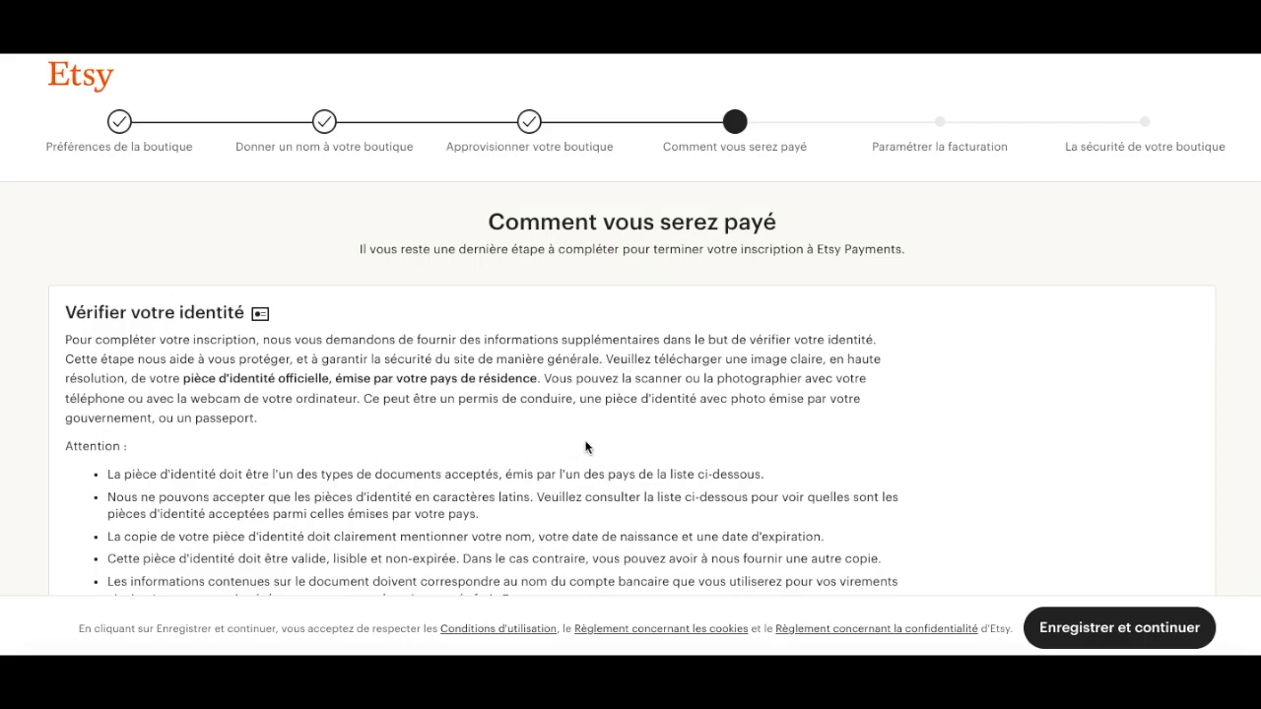
# Step: Review the identity verification requirements and the document types accepted for France
pyautogui.scroll(-1, 555, 404)
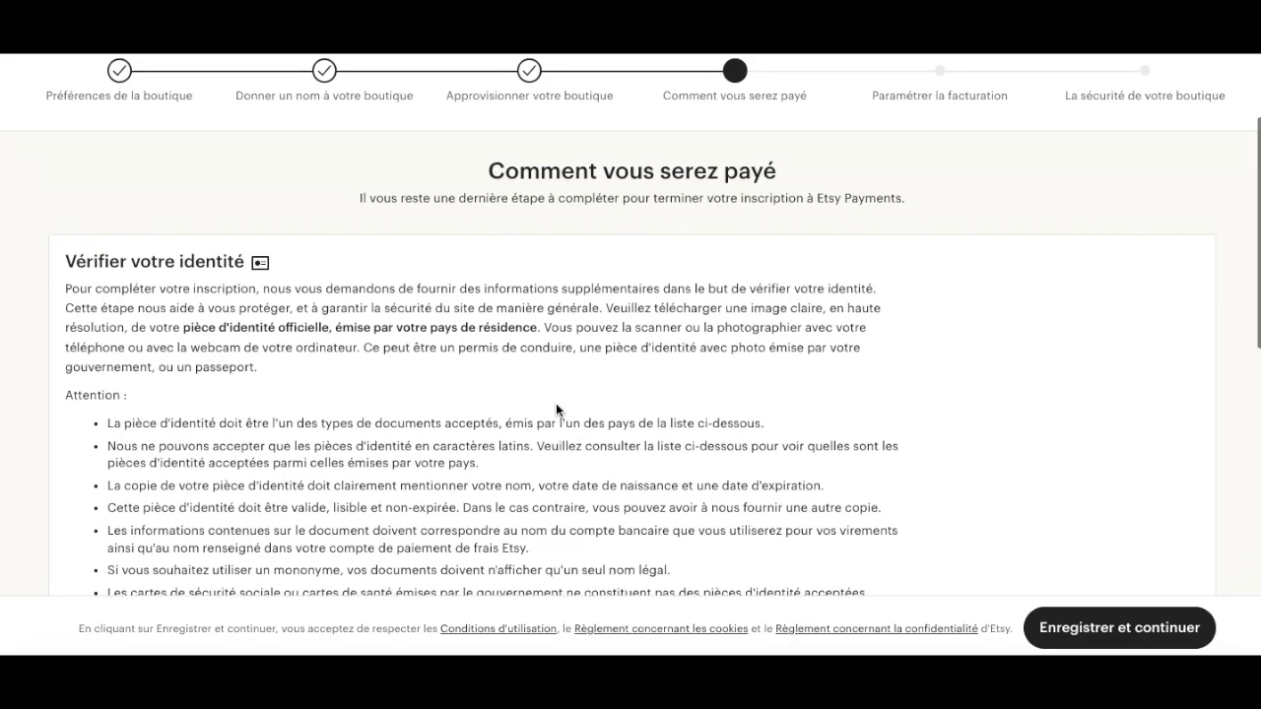
pyautogui.scroll(-1, 556, 404)
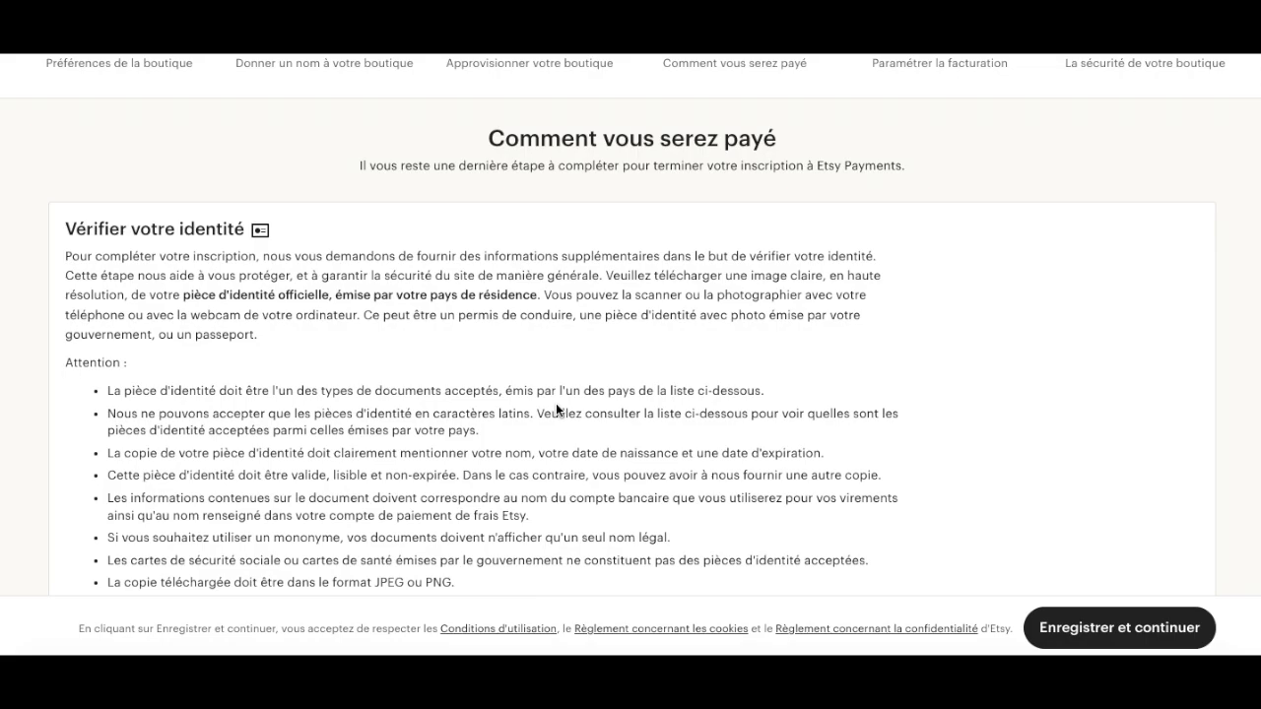
pyautogui.scroll(-5, 556, 403)
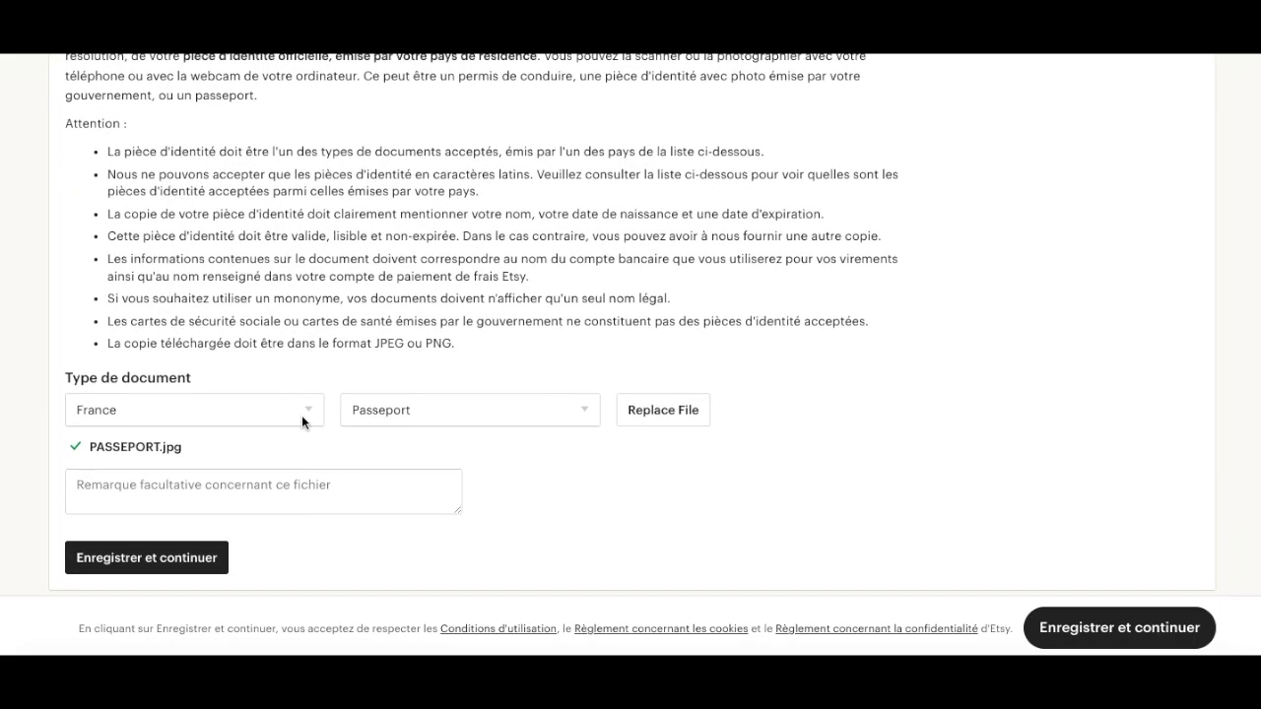
pyautogui.press('Tab')
pyautogui.click(582, 409)
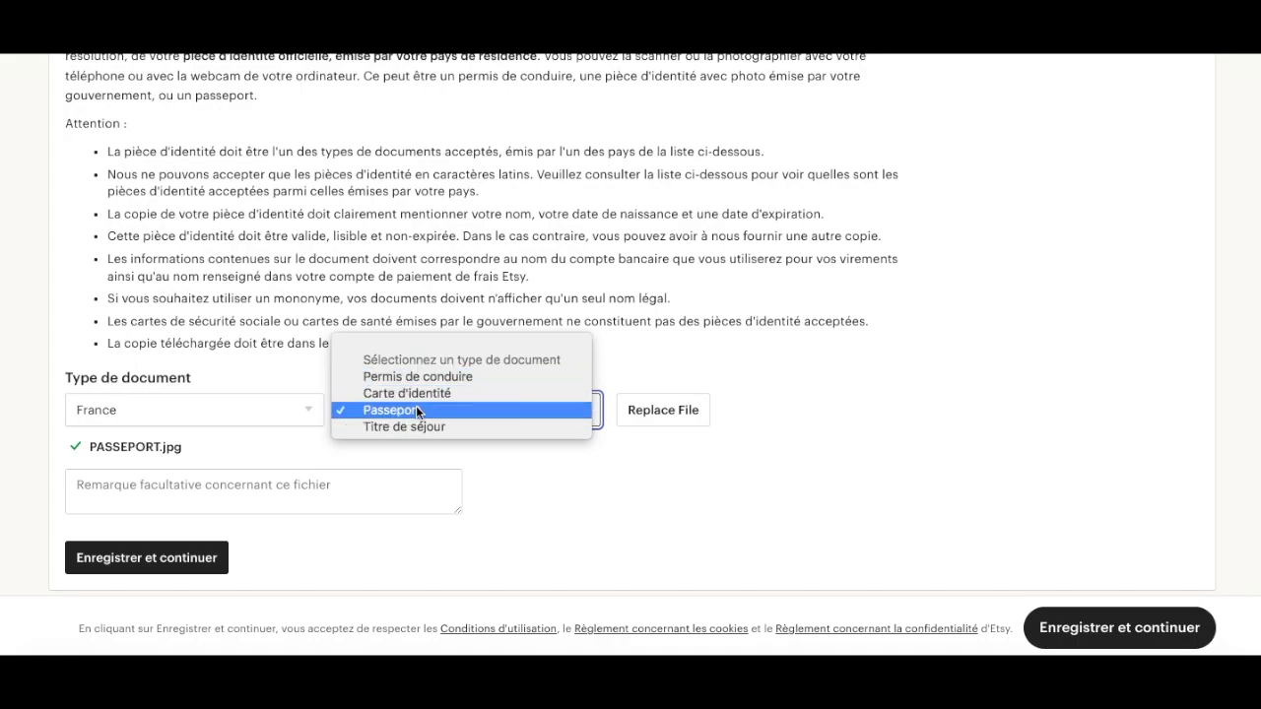
pyautogui.click(718, 414)
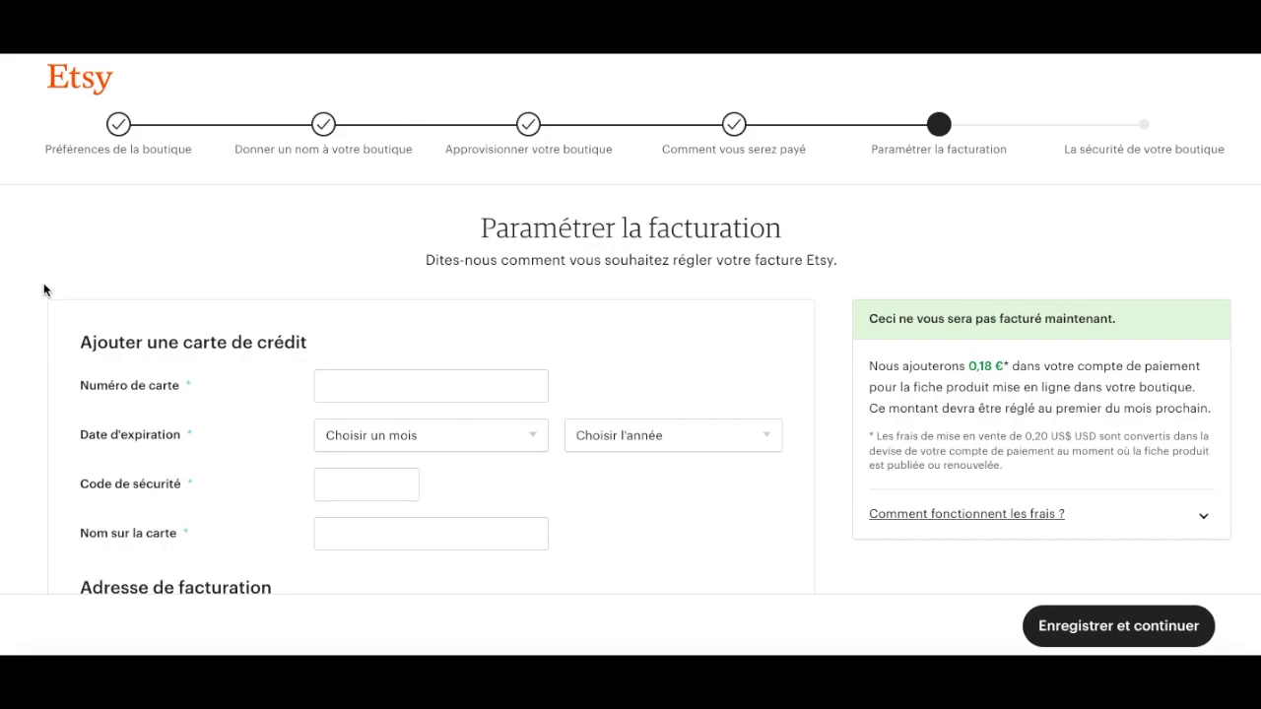
# Step: Review the billing form's credit card, billing address and optional VAT number fields
pyautogui.scroll(-2, 43, 289)
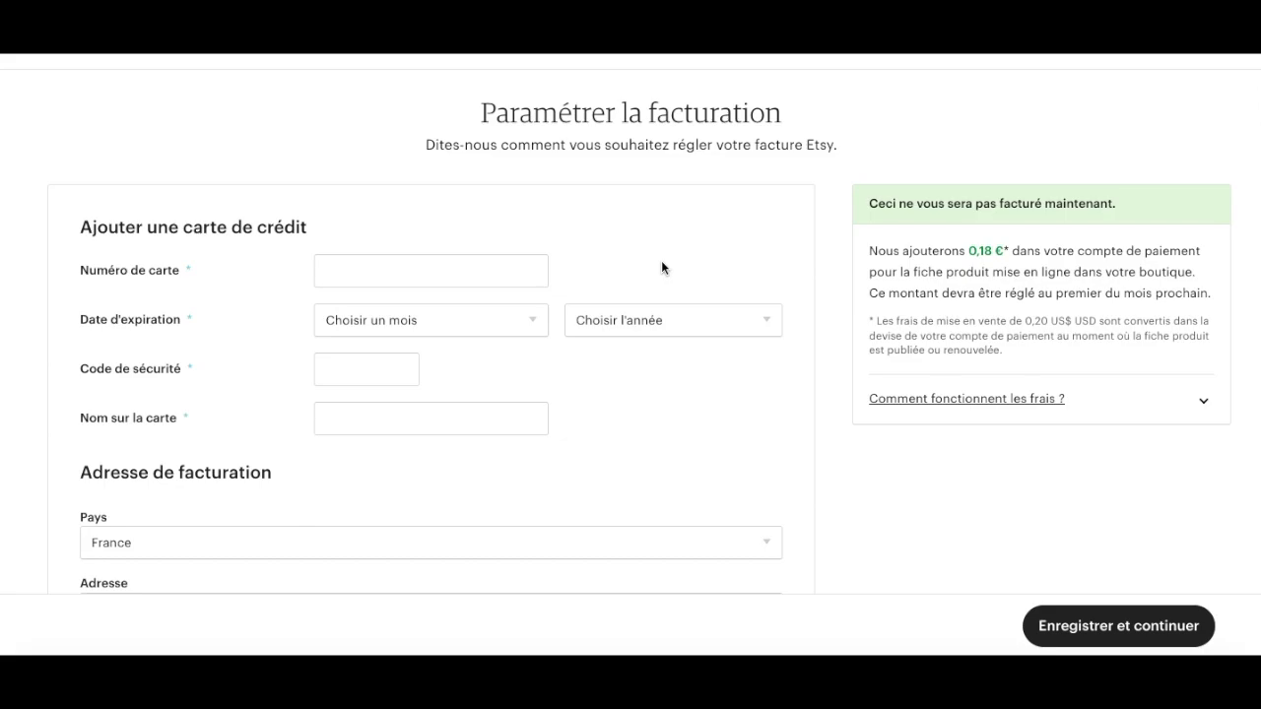
pyautogui.scroll(-1, 662, 266)
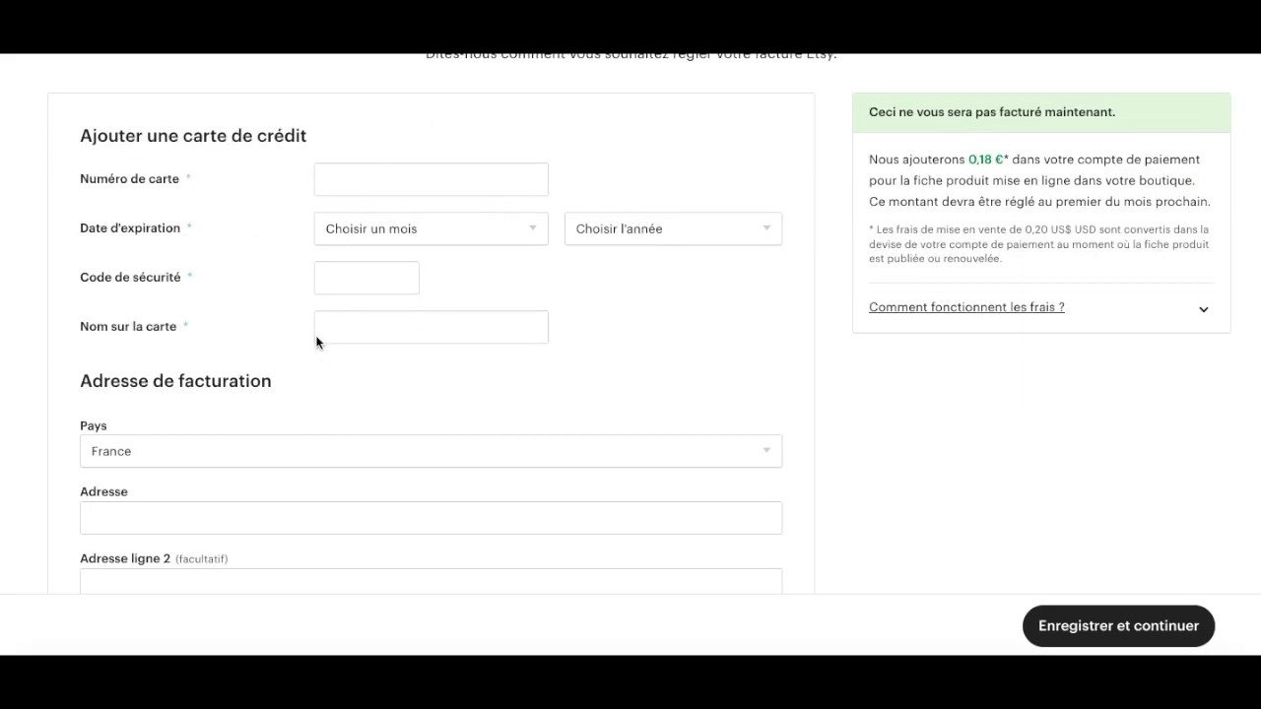
pyautogui.scroll(-1, 316, 341)
pyautogui.scroll(-4, 316, 342)
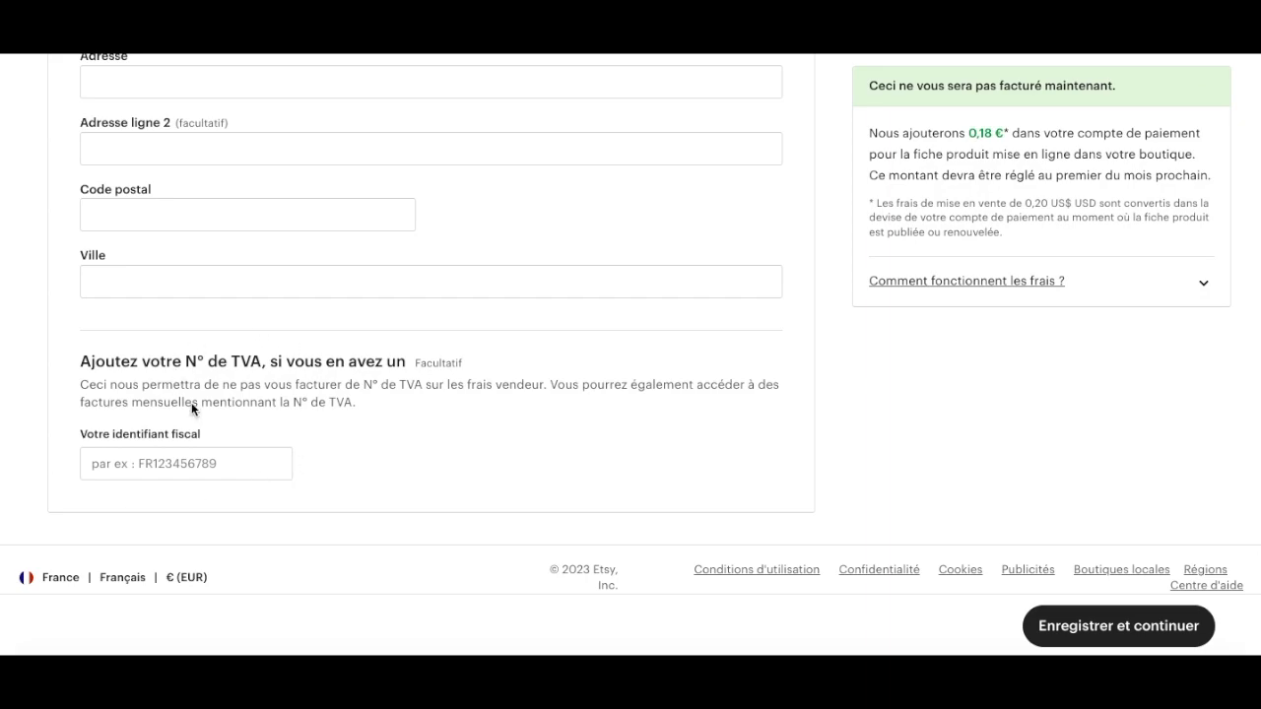
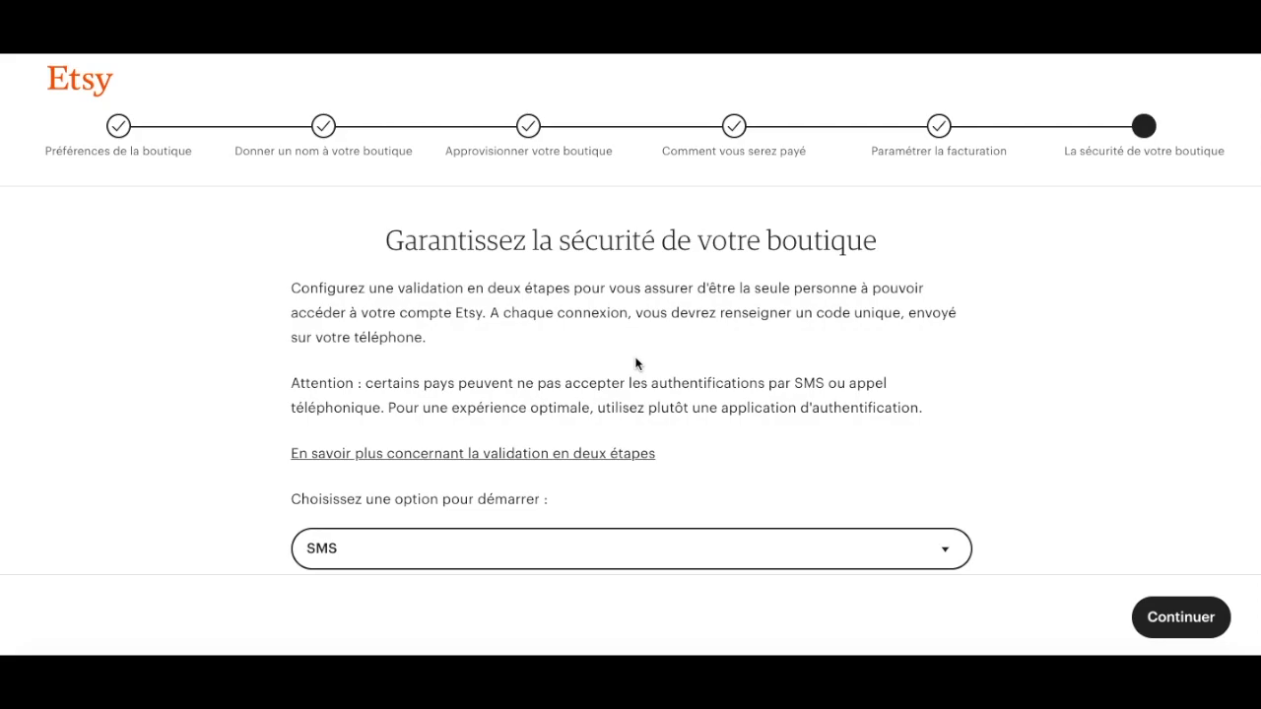
# Step: Choose SMS as the two-step validation method for the account
pyautogui.scroll(-1, 635, 364)
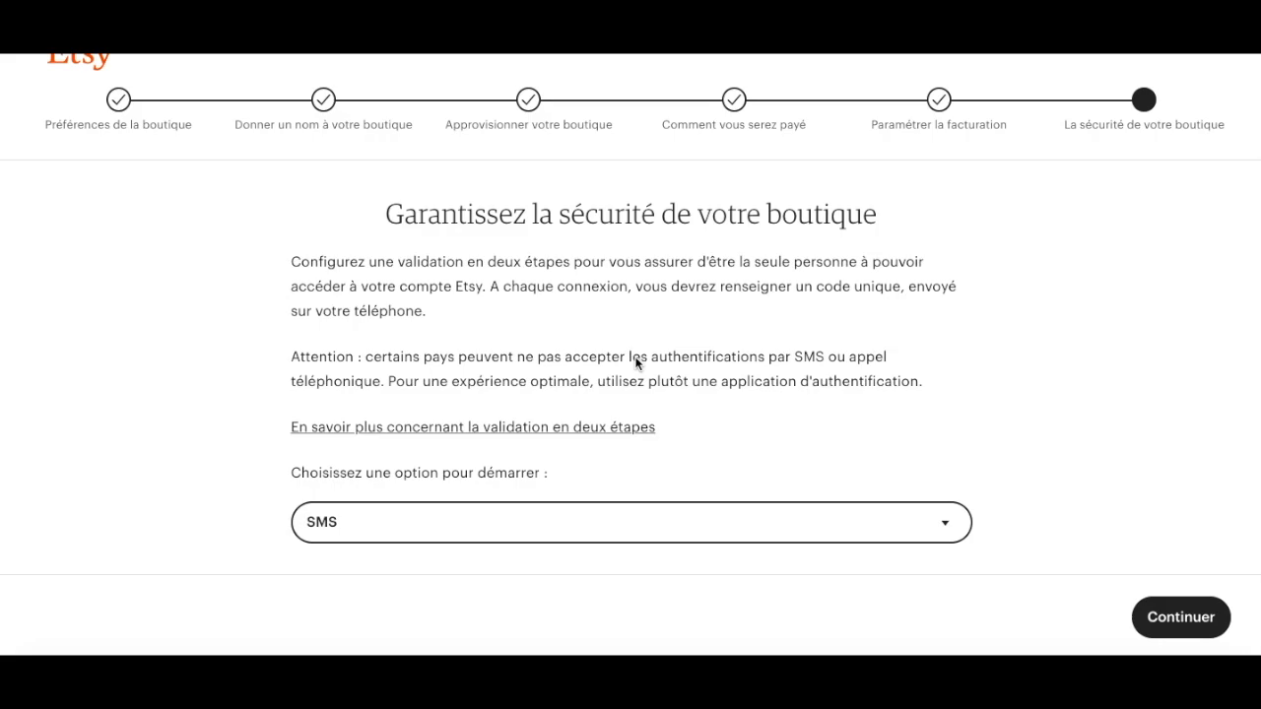
pyautogui.click(401, 530)
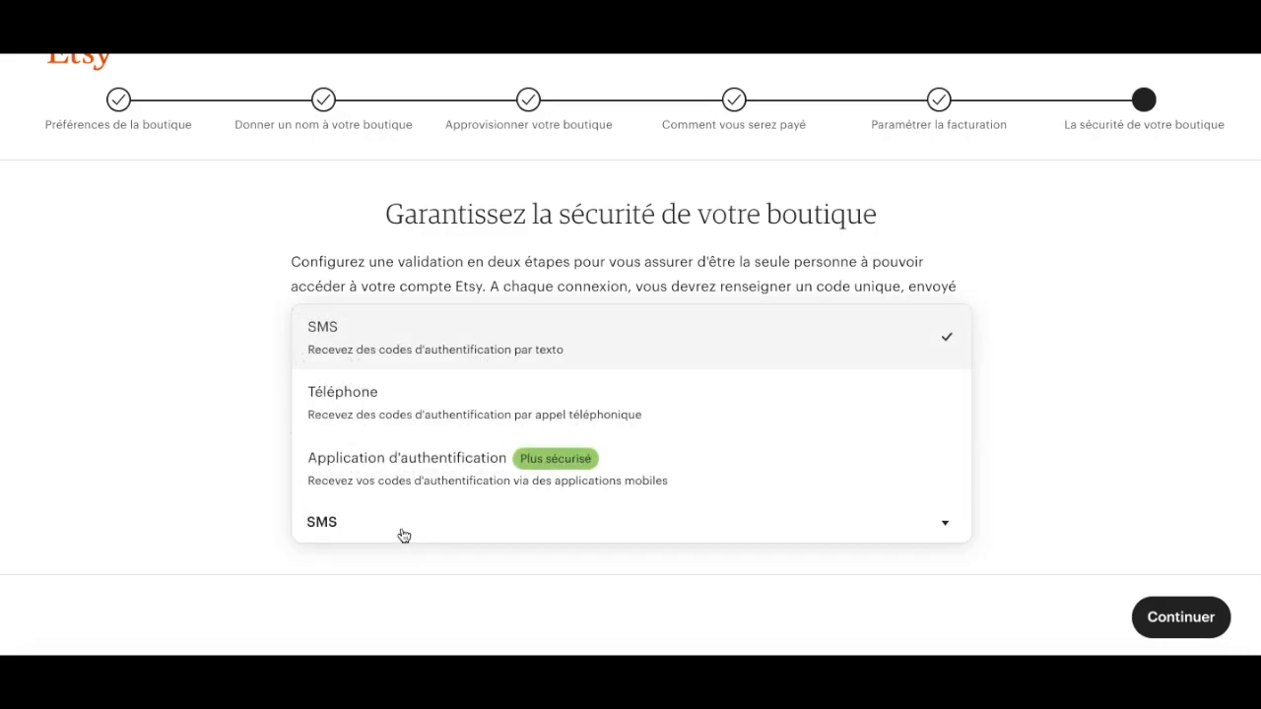
pyautogui.click(384, 336)
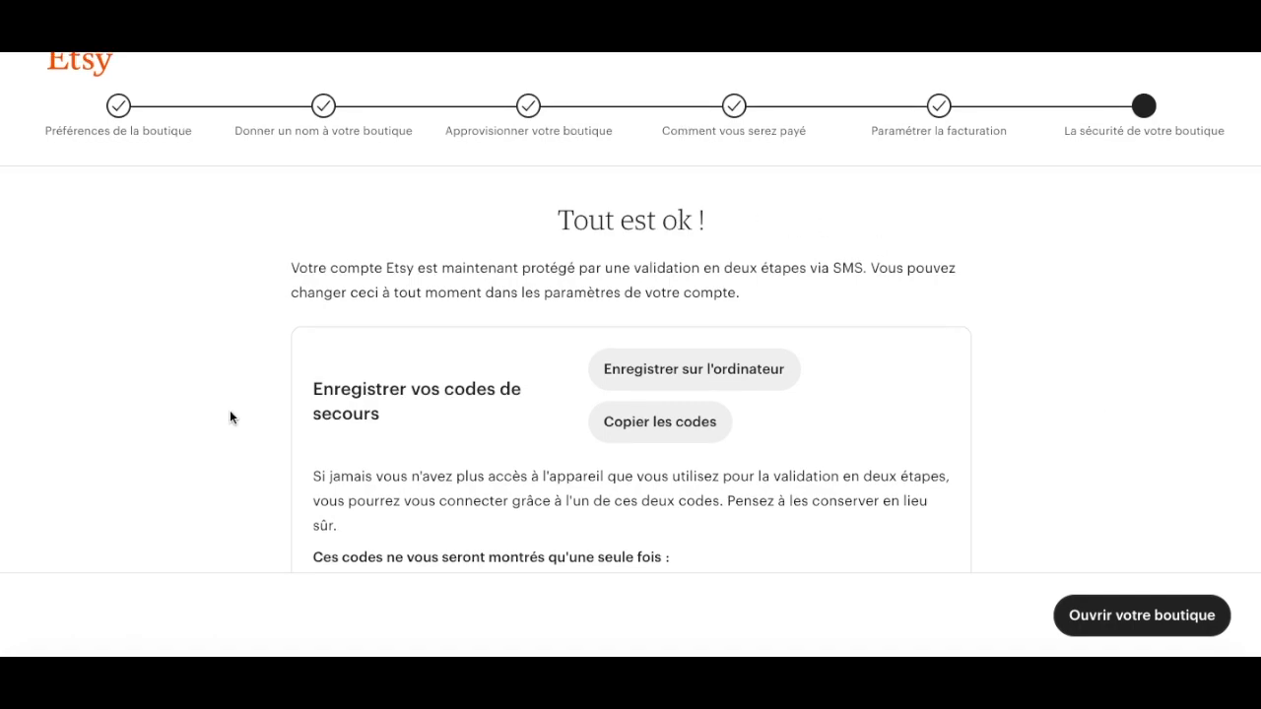
# Step: Look over the backup codes section and open the shop
pyautogui.scroll(-1, 230, 411)
pyautogui.scroll(1, 230, 410)
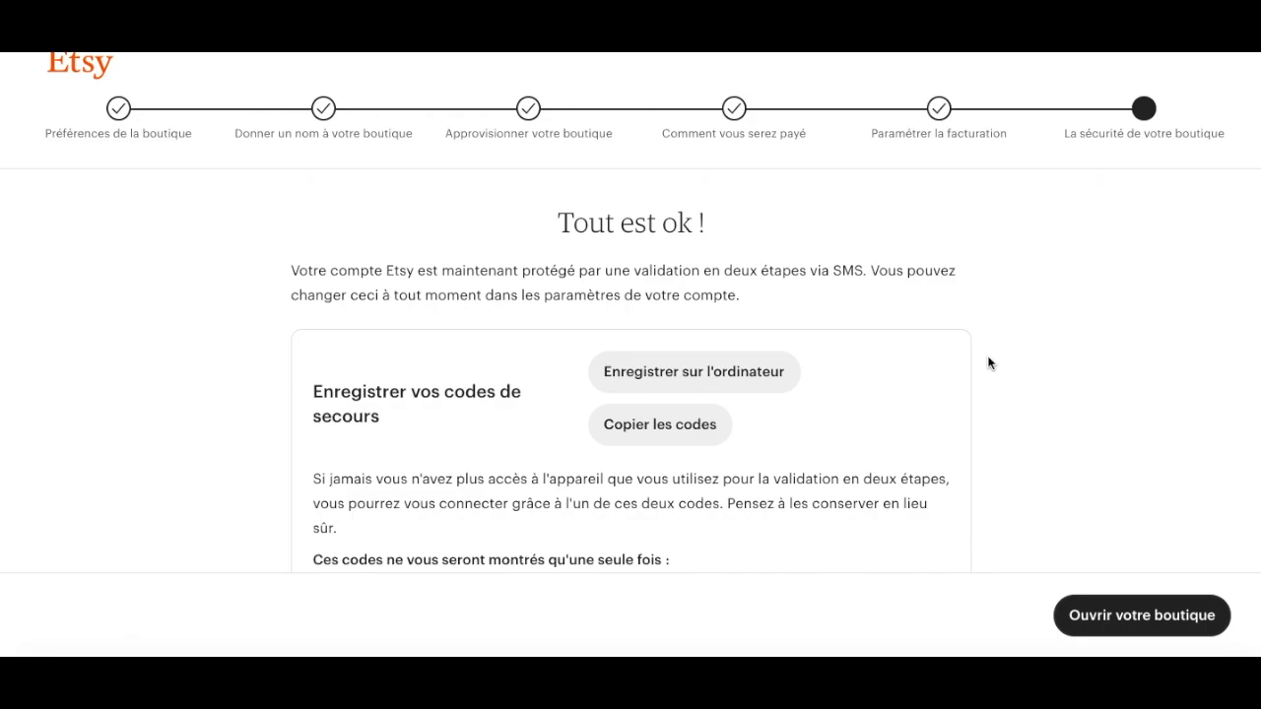
pyautogui.click(1071, 620)
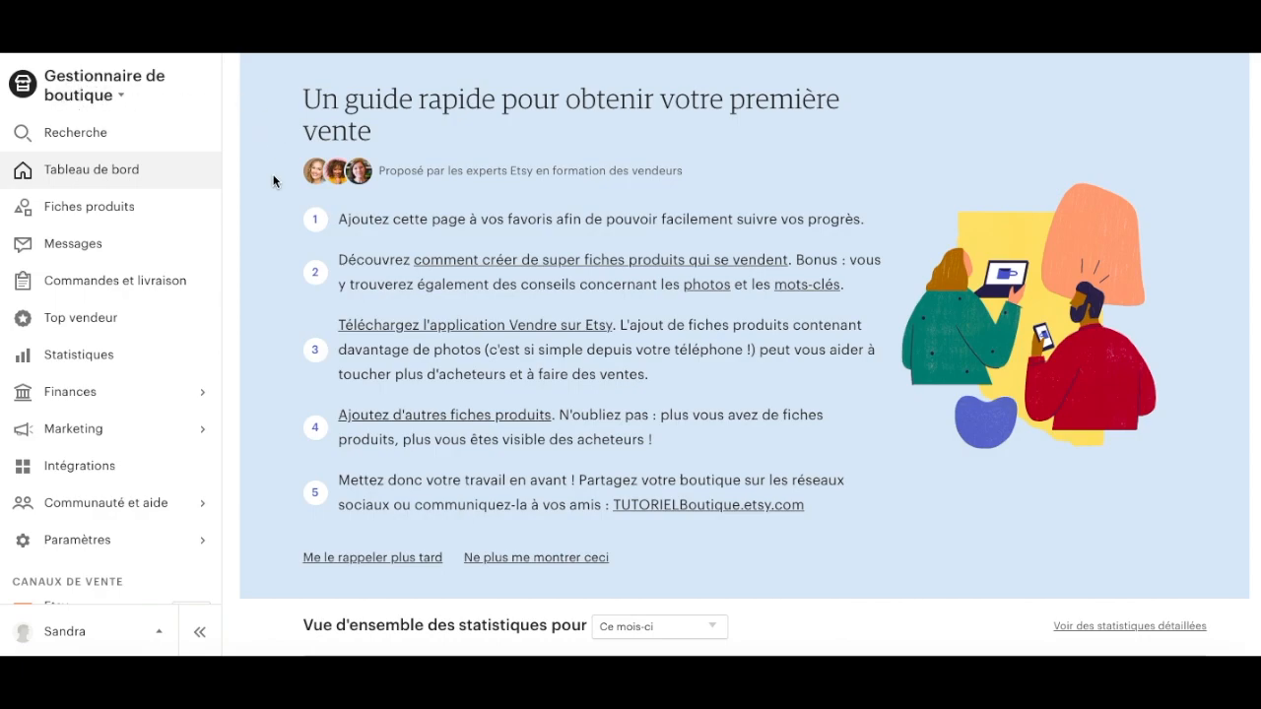
# Step: Look through the shop dashboard's first-sale guide, statistics overview, to-do list and listings summary
pyautogui.scroll(-3, 274, 180)
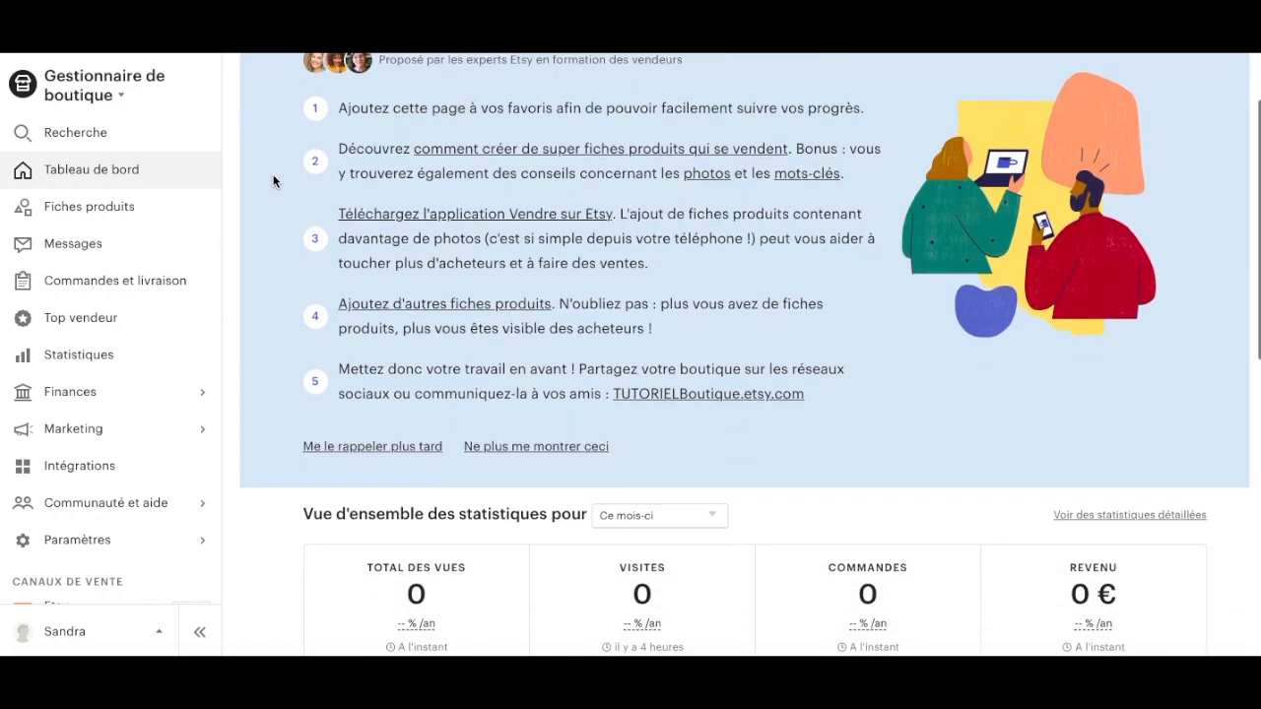
pyautogui.scroll(-1, 274, 181)
pyautogui.scroll(-2, 100, 323)
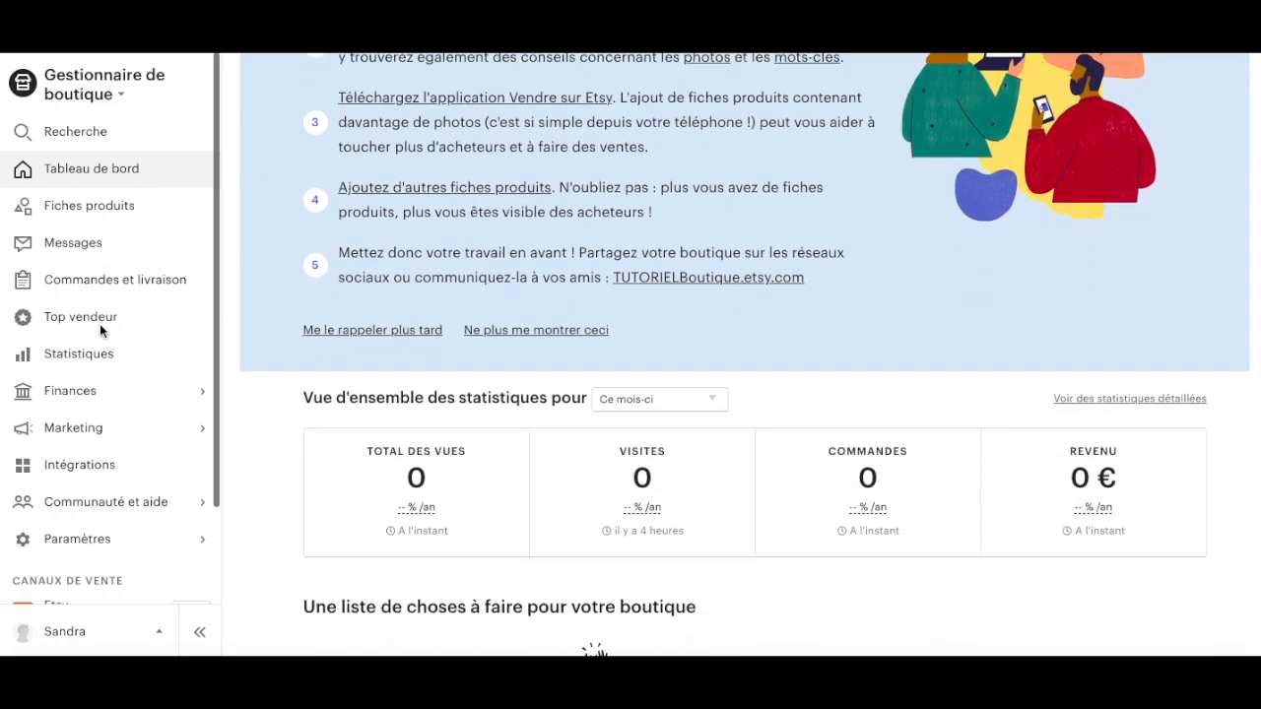
pyautogui.scroll(2, 99, 323)
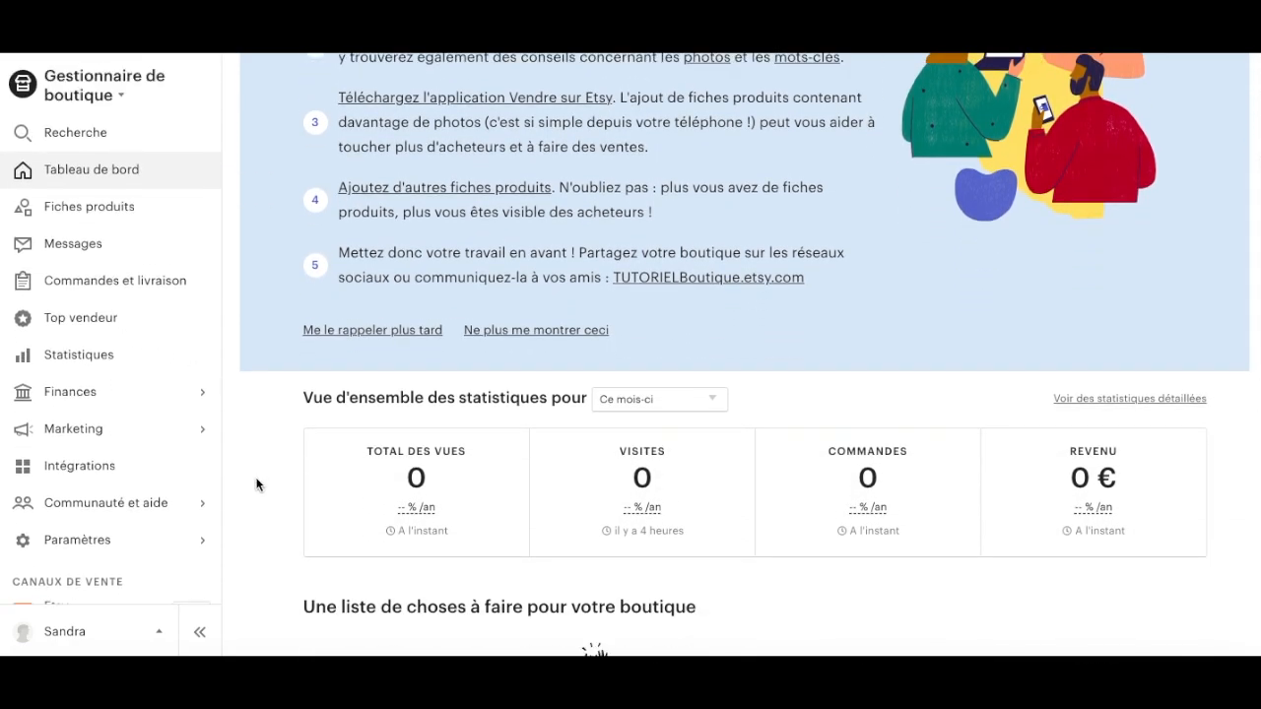
pyautogui.scroll(3, 256, 484)
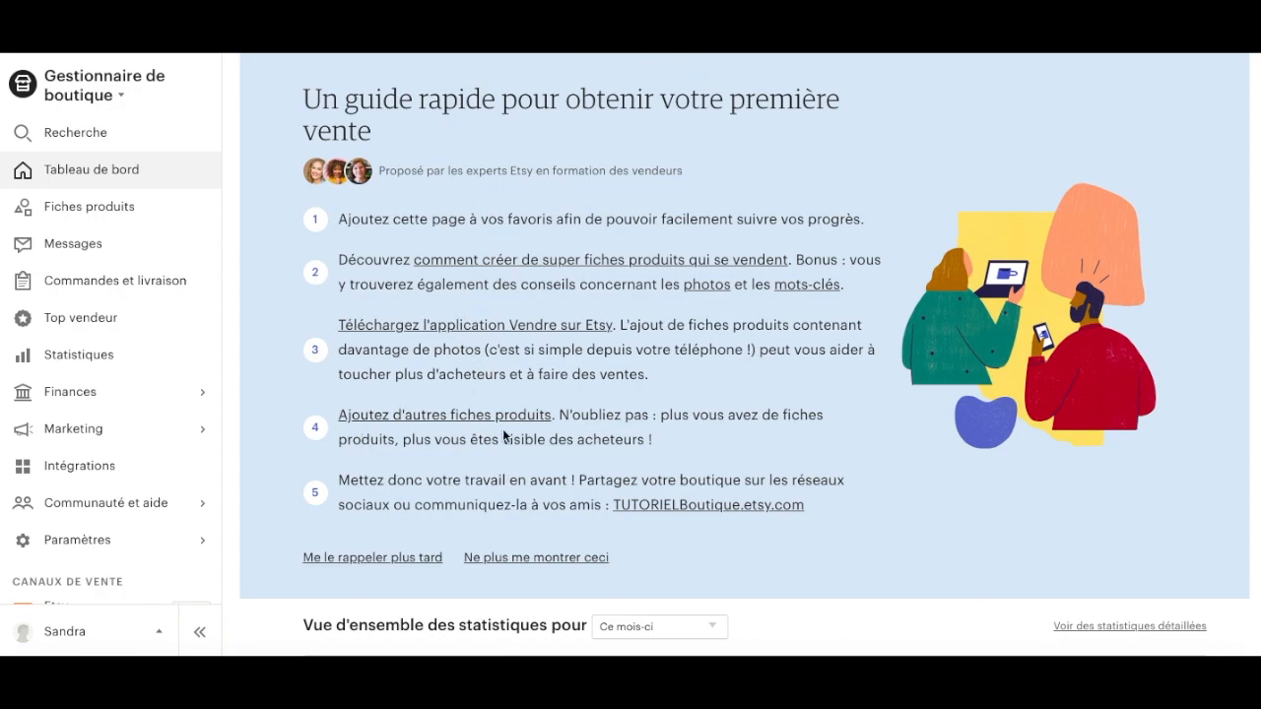
pyautogui.scroll(-5, 286, 471)
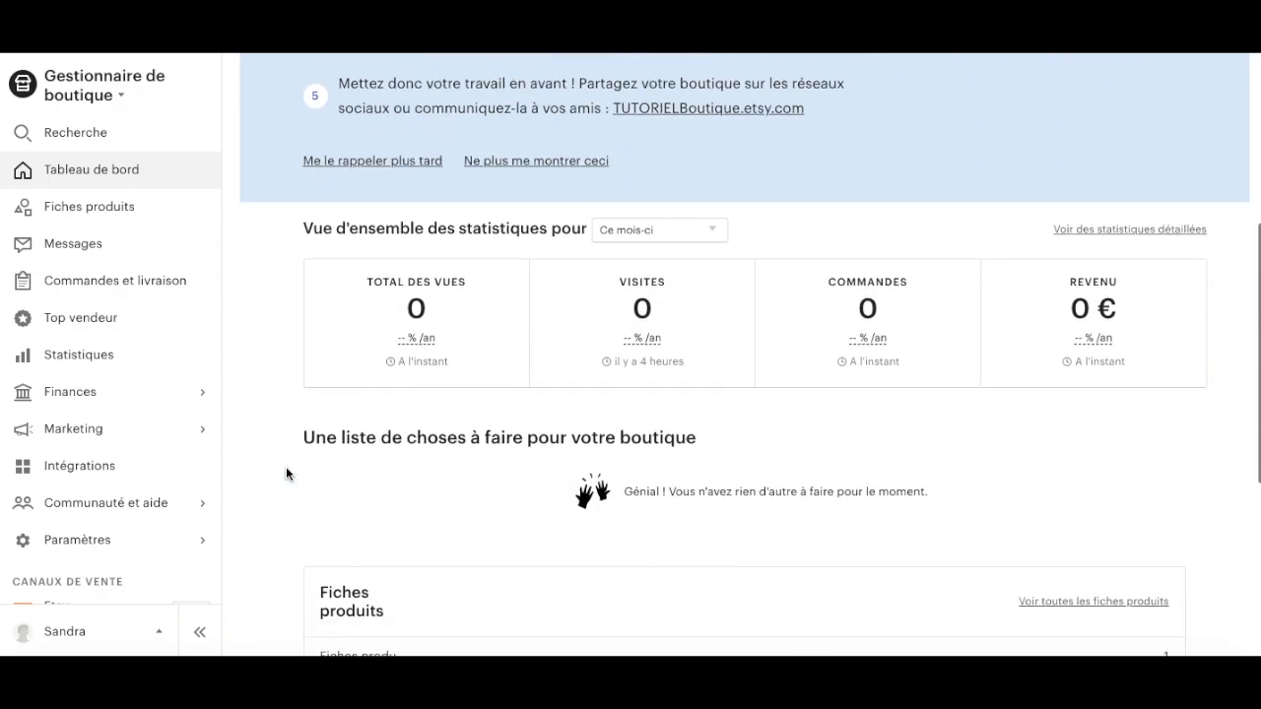
pyautogui.scroll(-1, 286, 474)
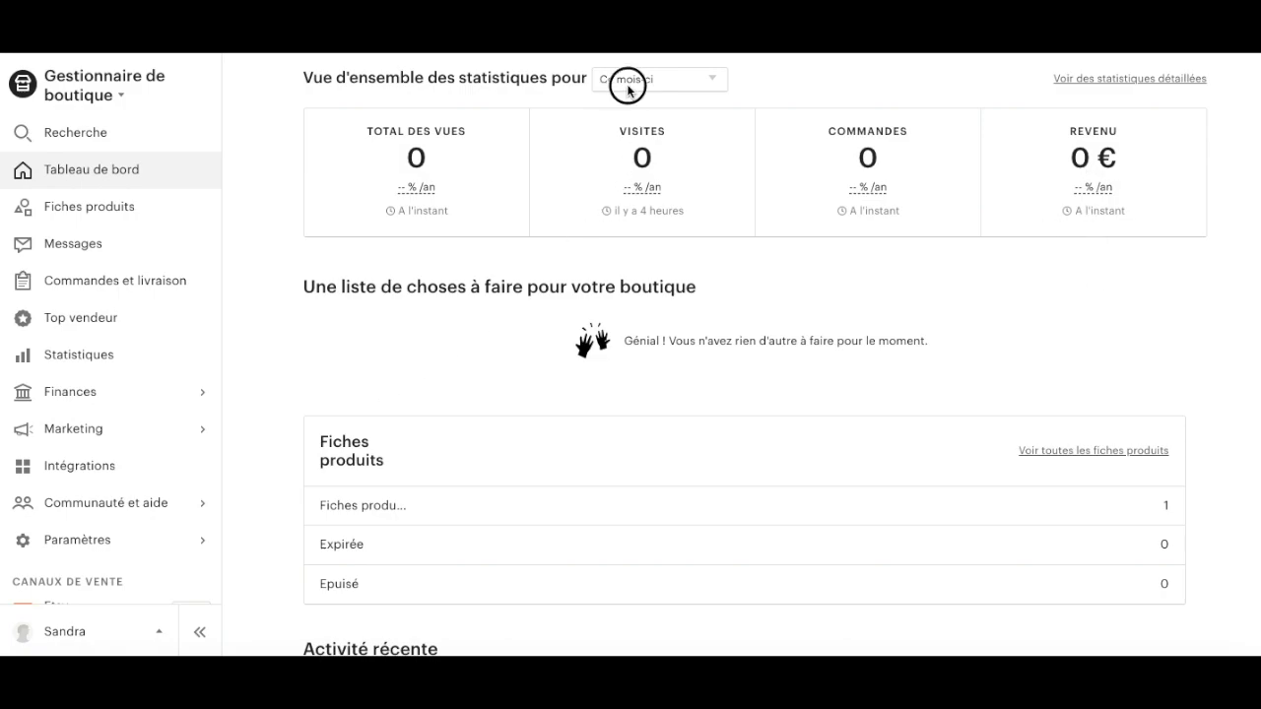
# Step: Check the period choices for the statistics overview and look over the shop manager's navigation sections and sales channels
pyautogui.click(667, 81)
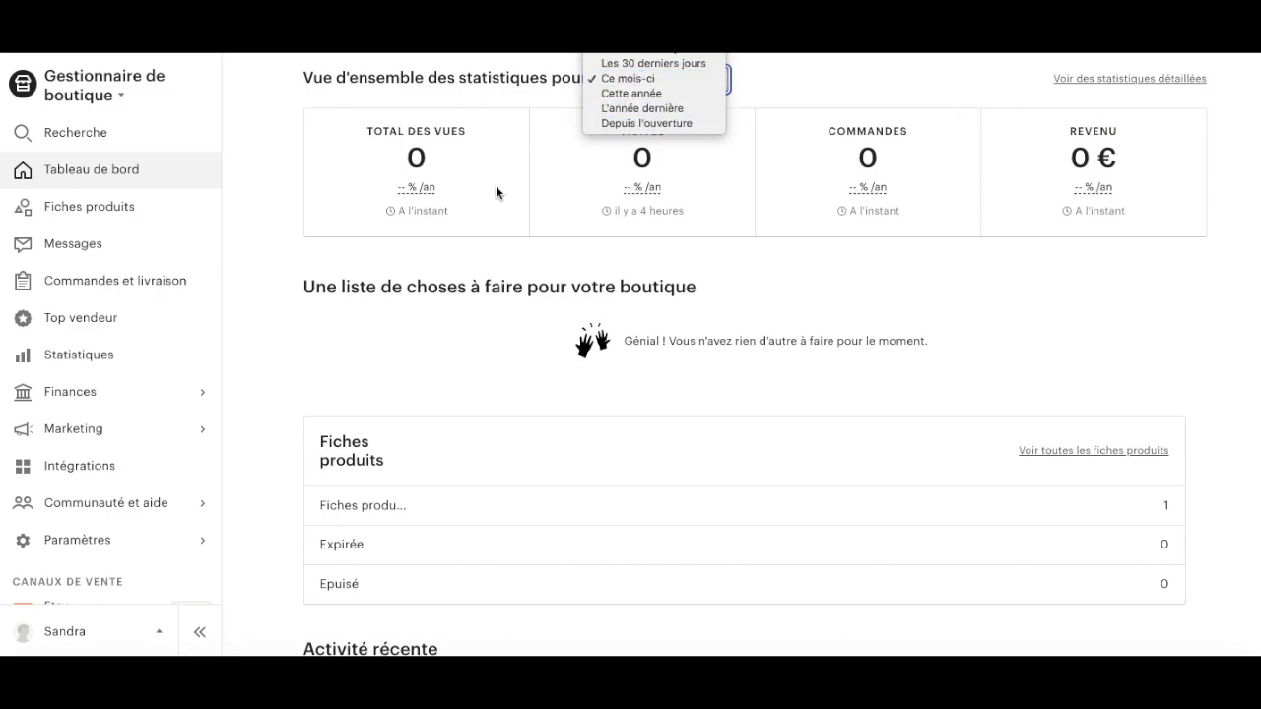
pyautogui.scroll(6, 269, 285)
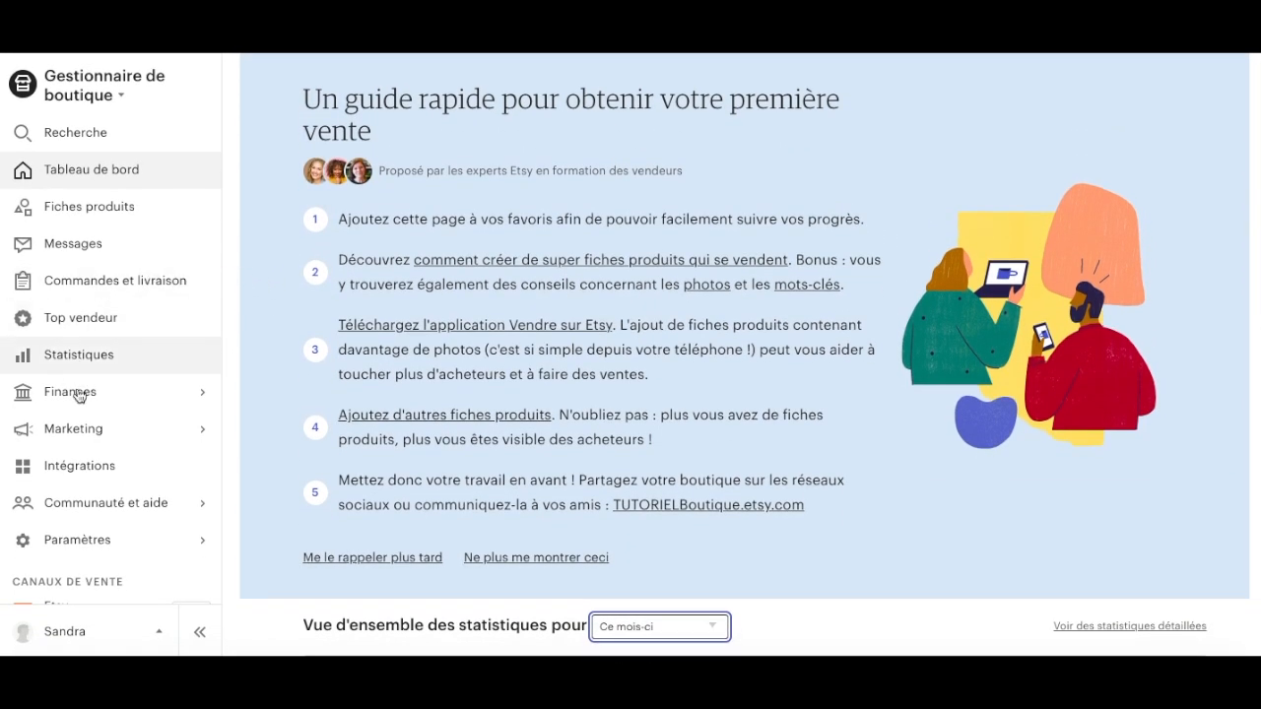
pyautogui.scroll(-2, 84, 388)
pyautogui.scroll(2, 85, 394)
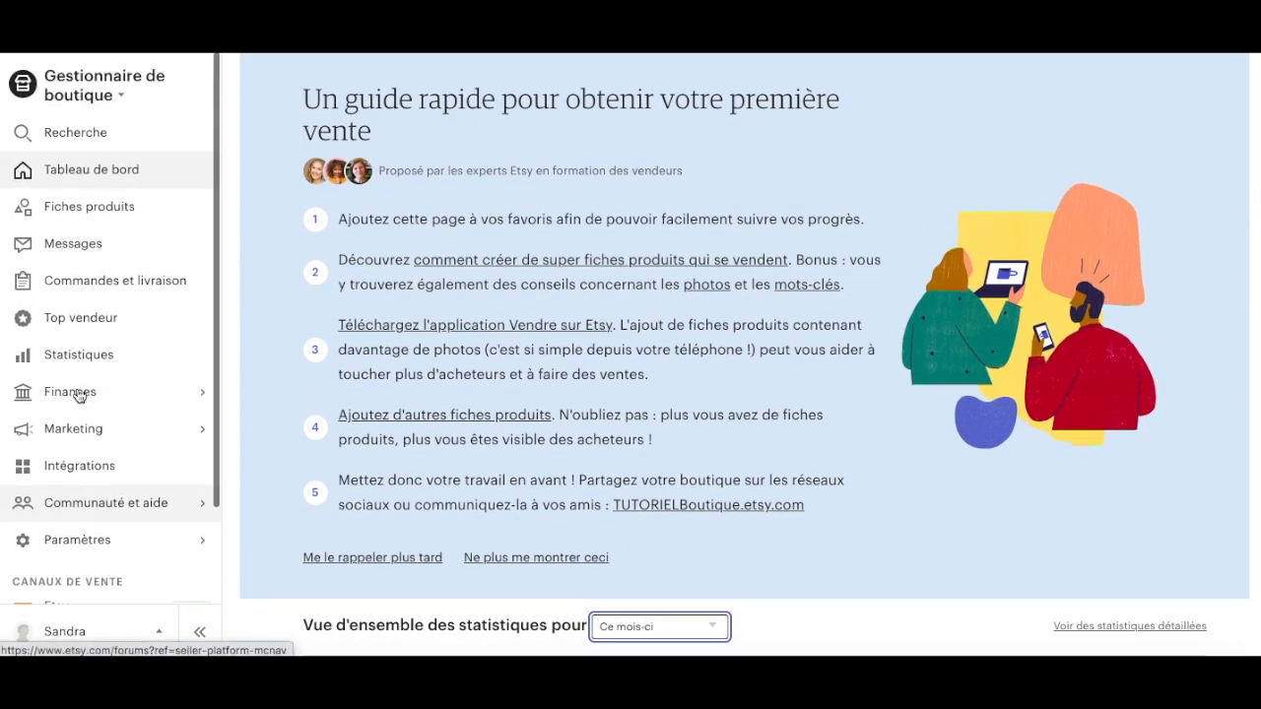
pyautogui.scroll(-2, 79, 395)
pyautogui.scroll(2, 79, 395)
pyautogui.scroll(-2, 79, 395)
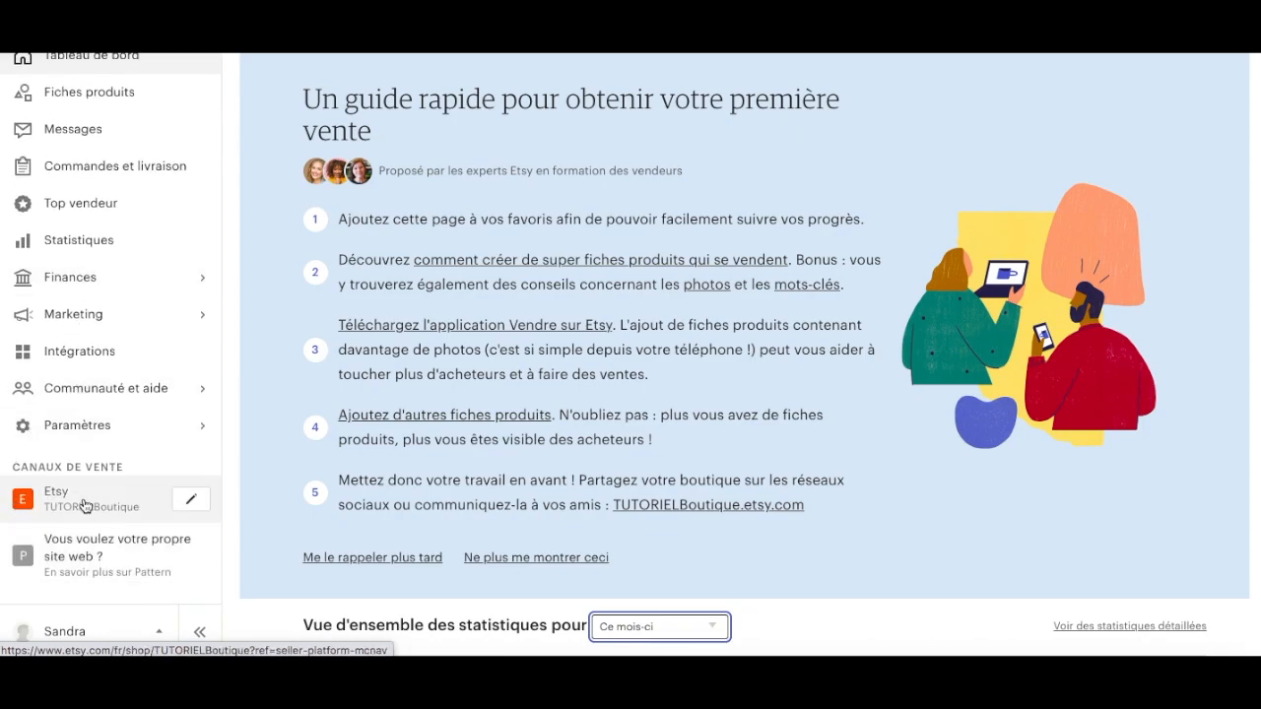
# Step: View the public TUTORIELBoutique shop page, including its listed article and accepted payment methods
pyautogui.click(85, 506)
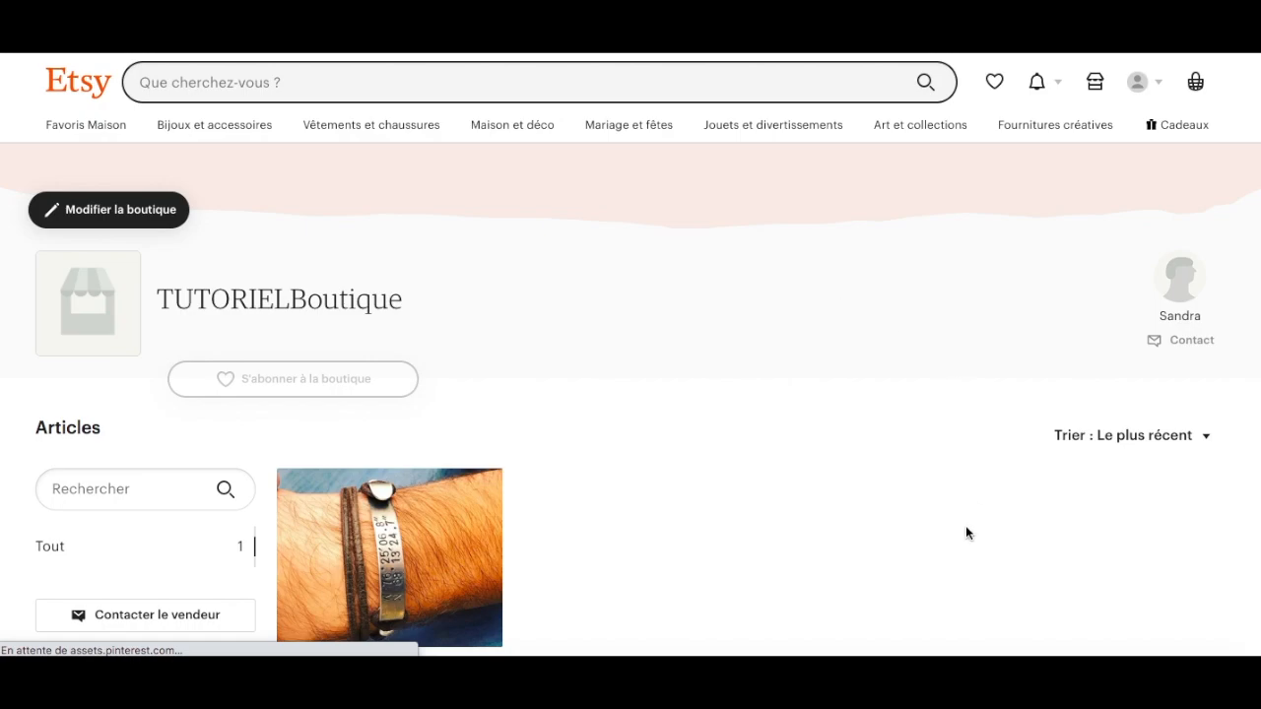
pyautogui.scroll(-4, 966, 527)
pyautogui.scroll(4, 966, 527)
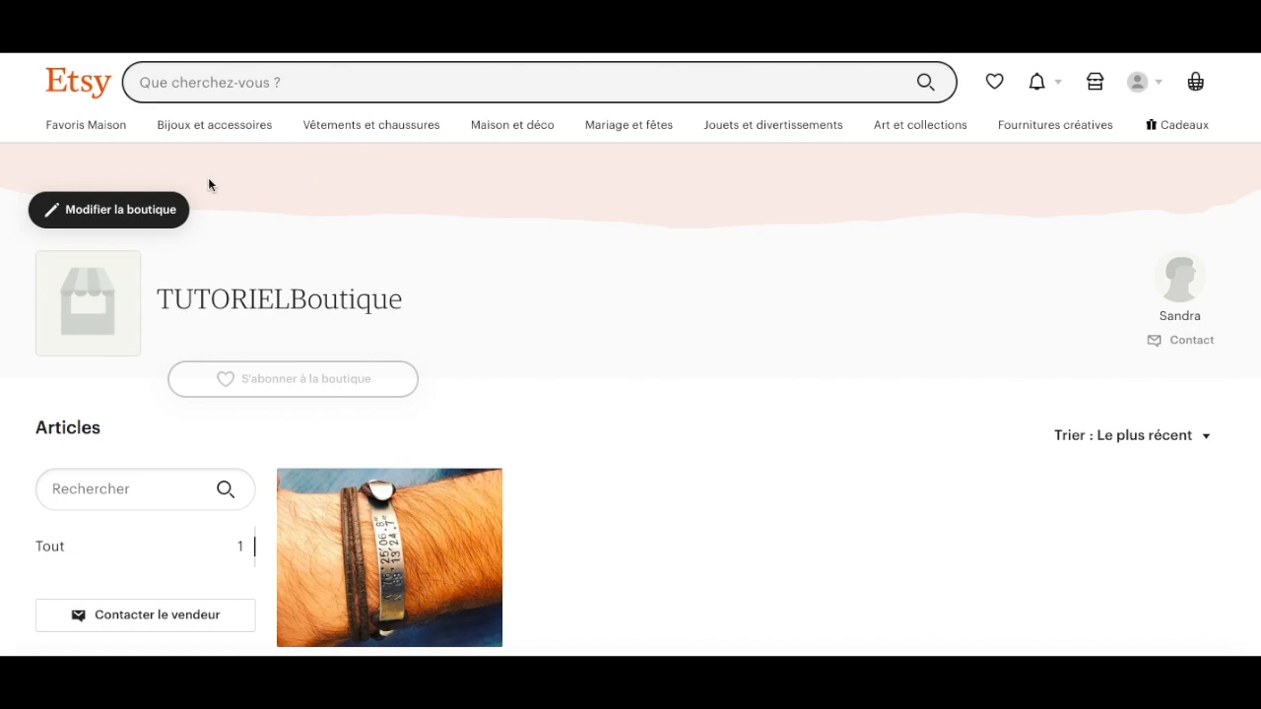
pyautogui.scroll(-5, 577, 523)
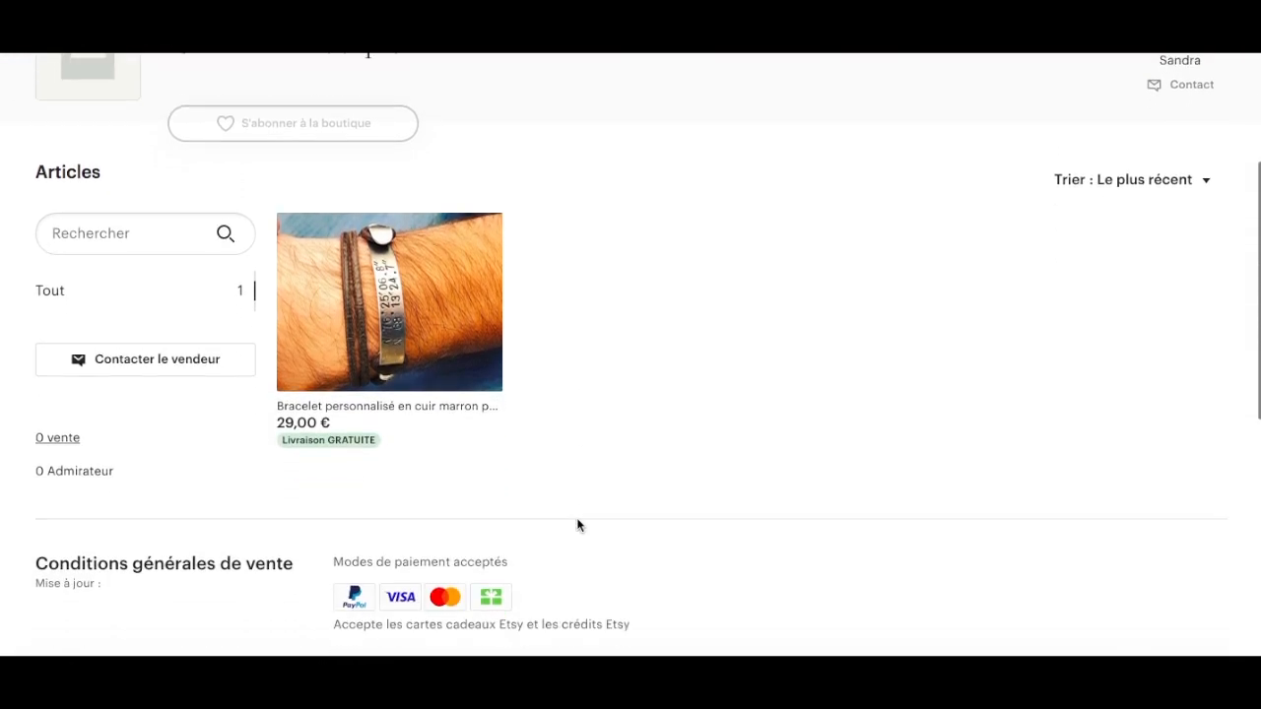
pyautogui.scroll(5, 577, 523)
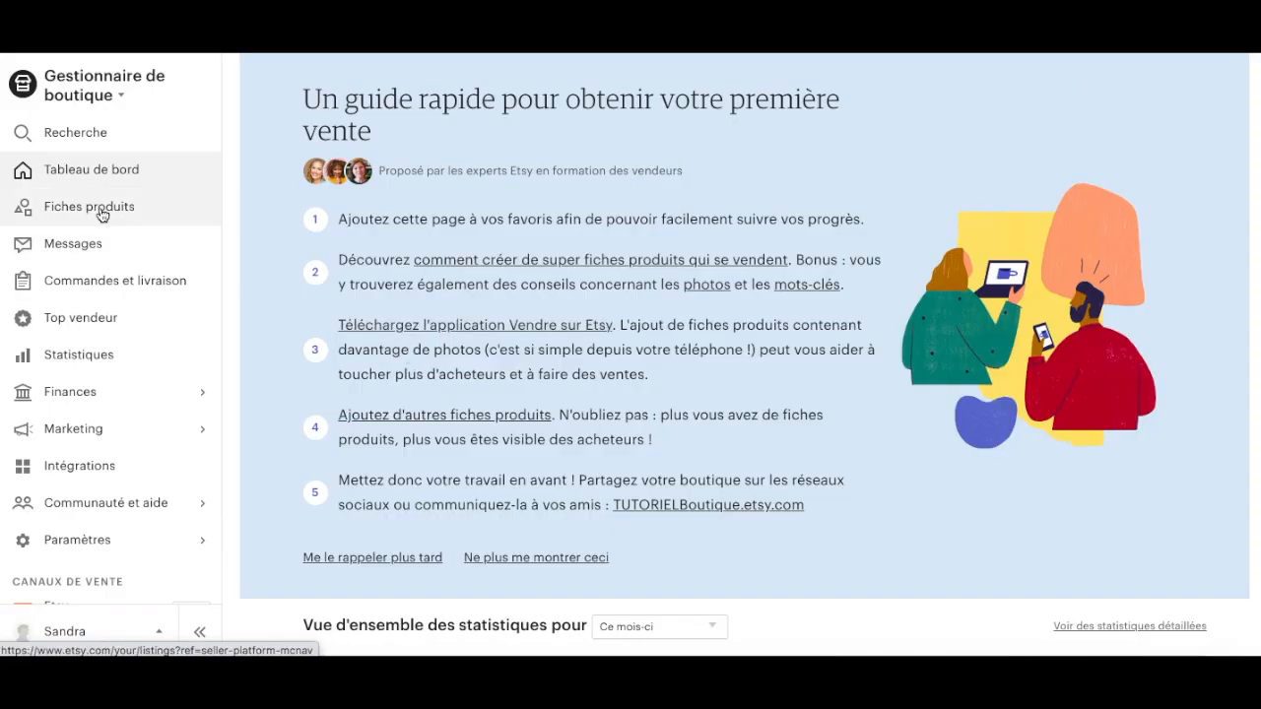
# Step: Visit the shop's product listings, its message inbox and the orders and delivery page
pyautogui.click(97, 215)
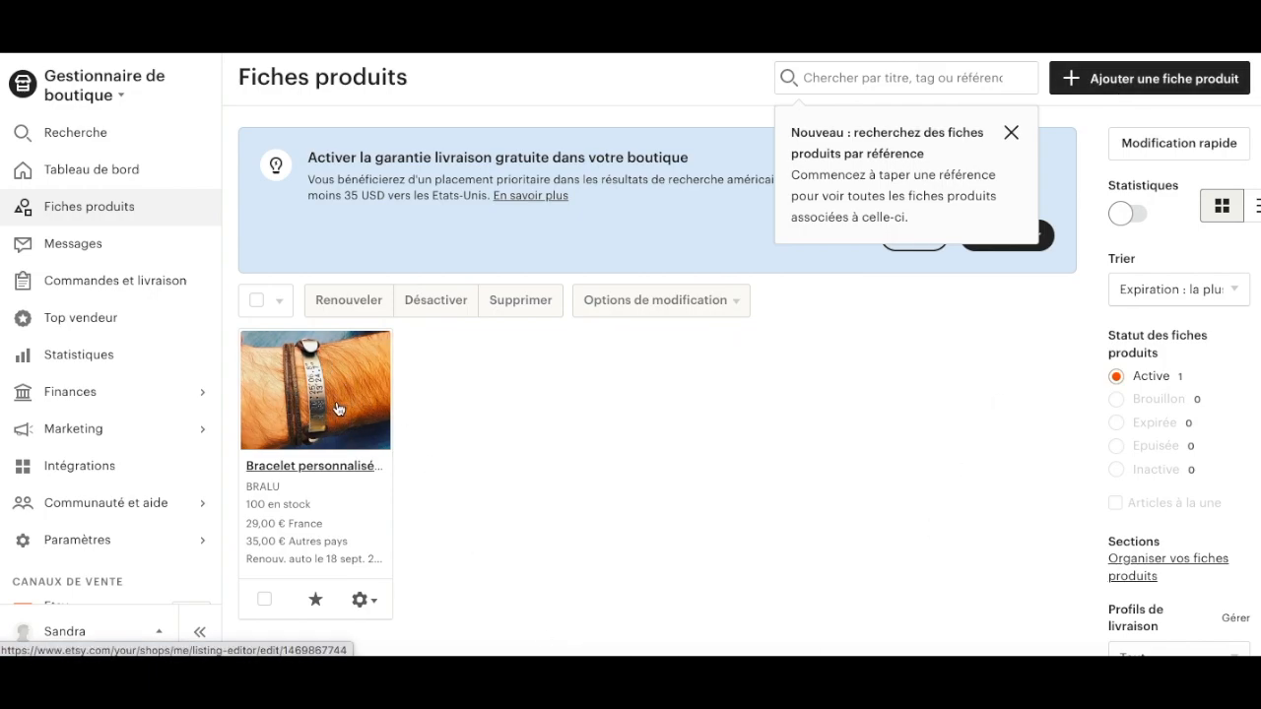
pyautogui.click(66, 252)
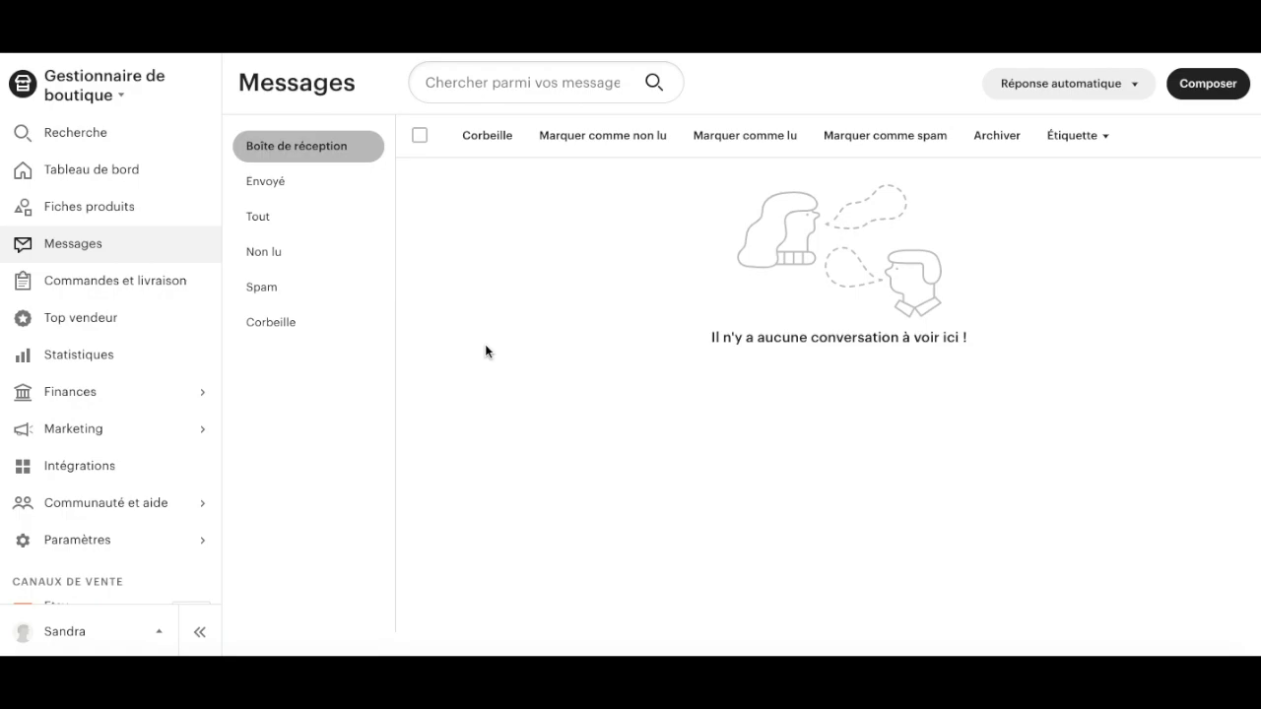
pyautogui.click(113, 284)
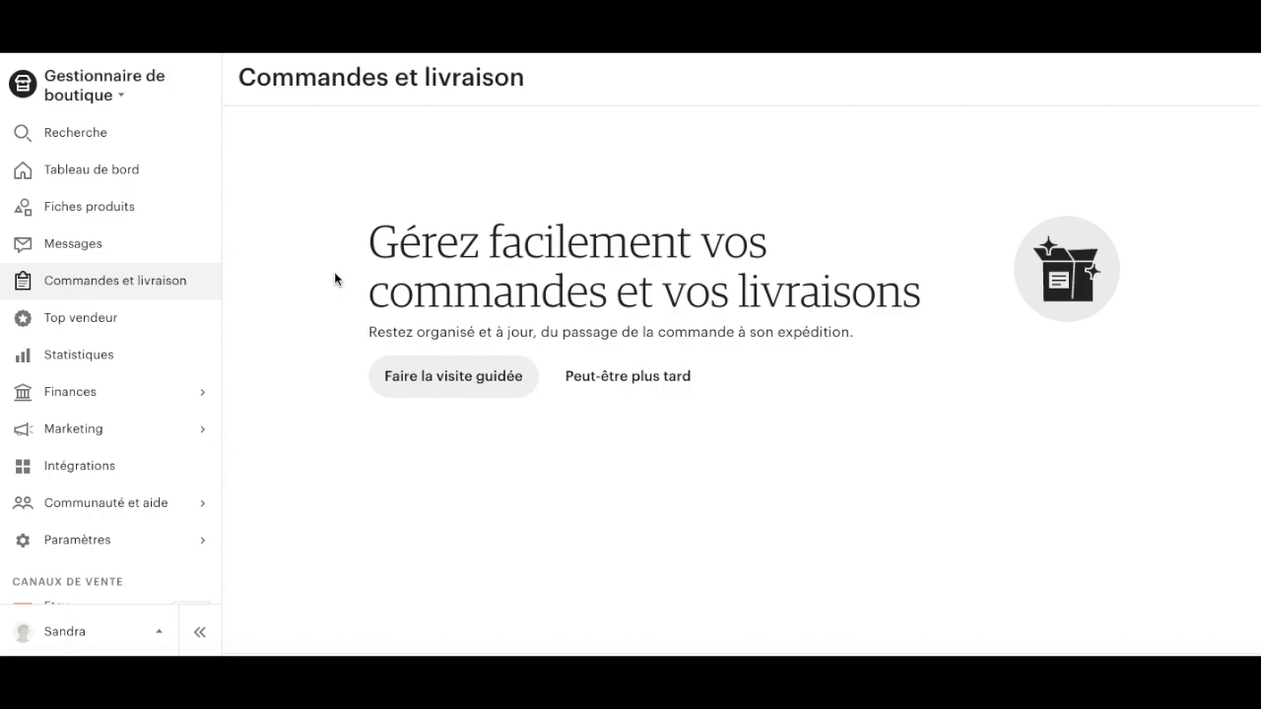
# Step: Review the Top vendeur programme's badges and the shop's eligibility criteria
pyautogui.click(75, 321)
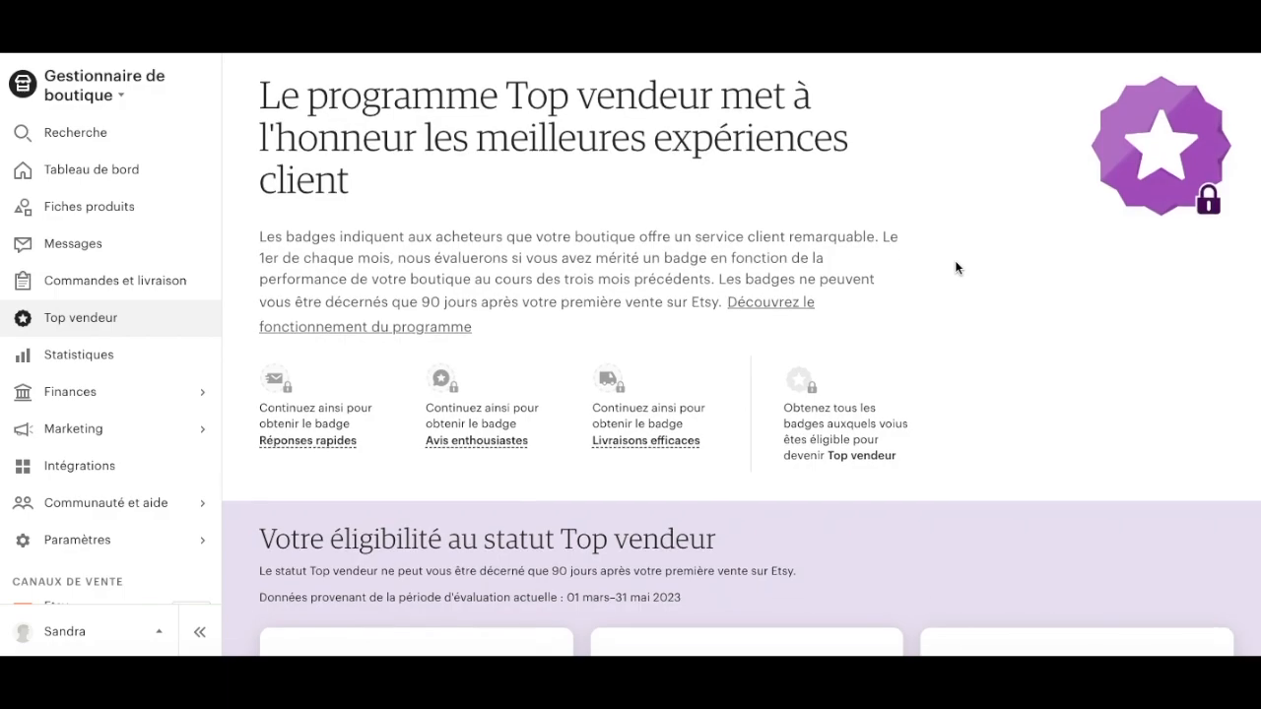
pyautogui.scroll(-3, 956, 266)
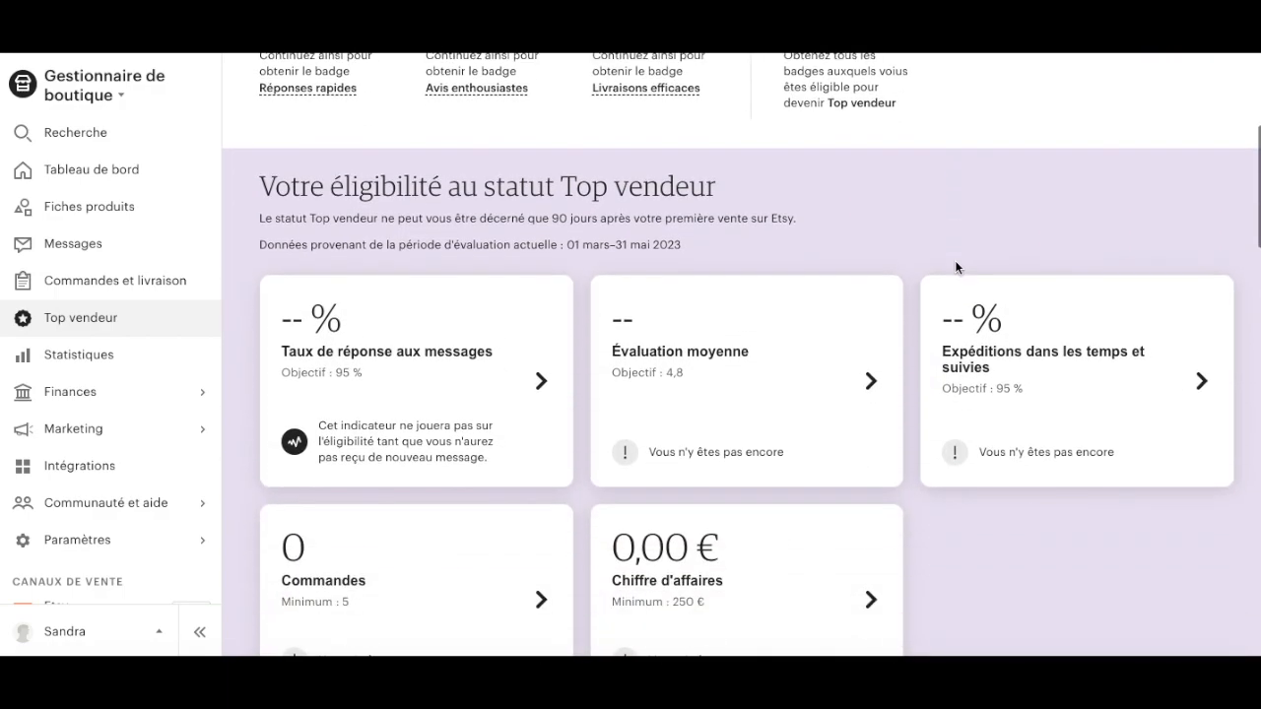
pyautogui.scroll(-1, 954, 260)
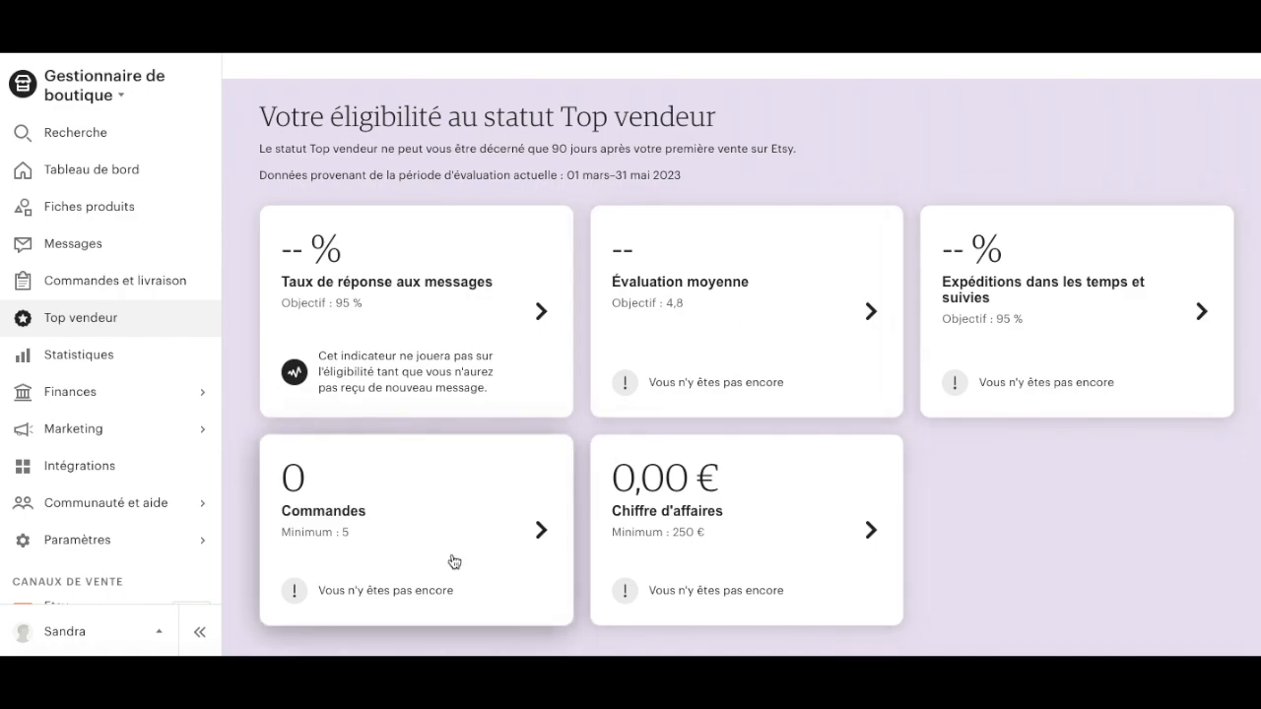
pyautogui.scroll(1, 463, 572)
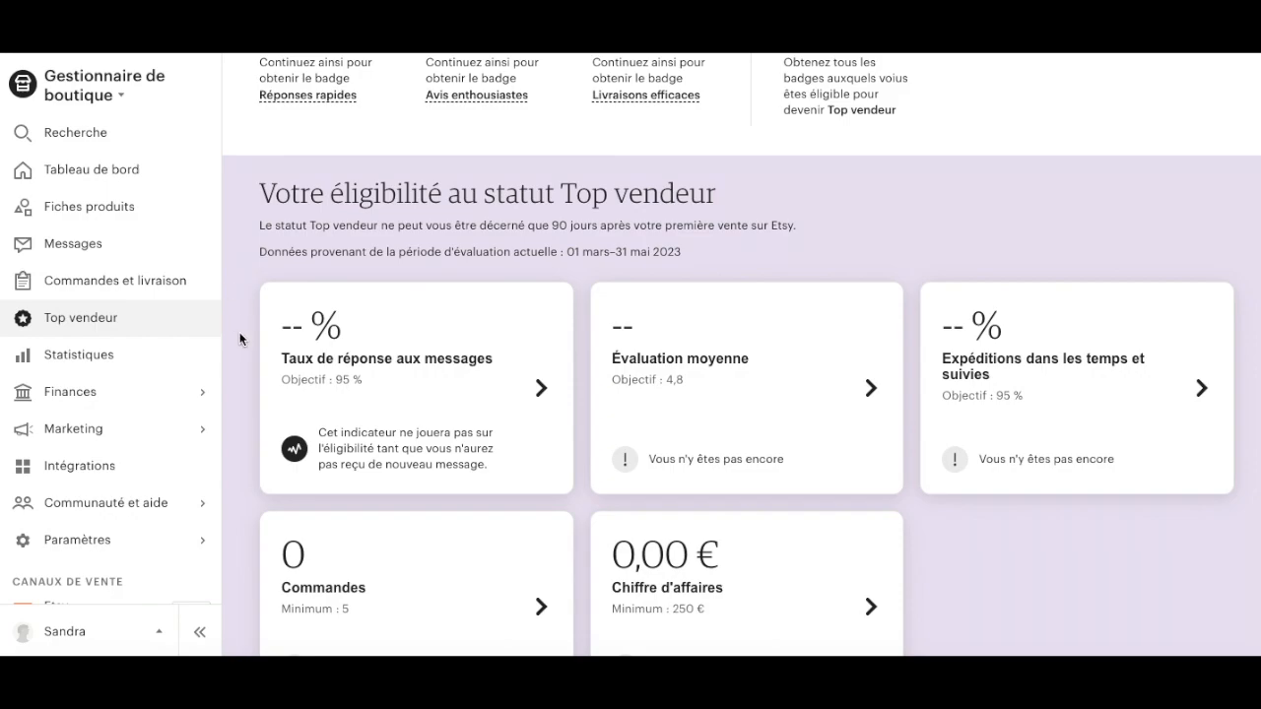
# Step: Examine the shop's detailed statistics, including visits, sales, traffic sources and listing views
pyautogui.click(75, 361)
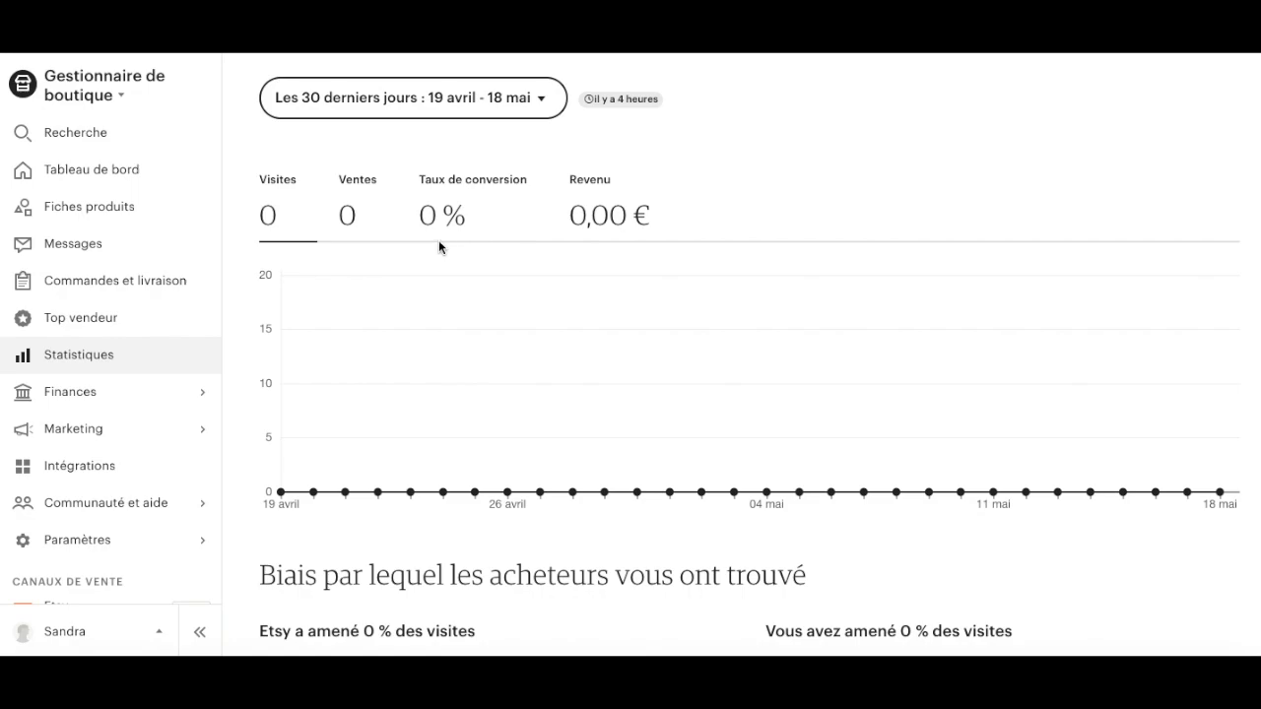
pyautogui.moveTo(275, 490)
pyautogui.scroll(-3, 253, 520)
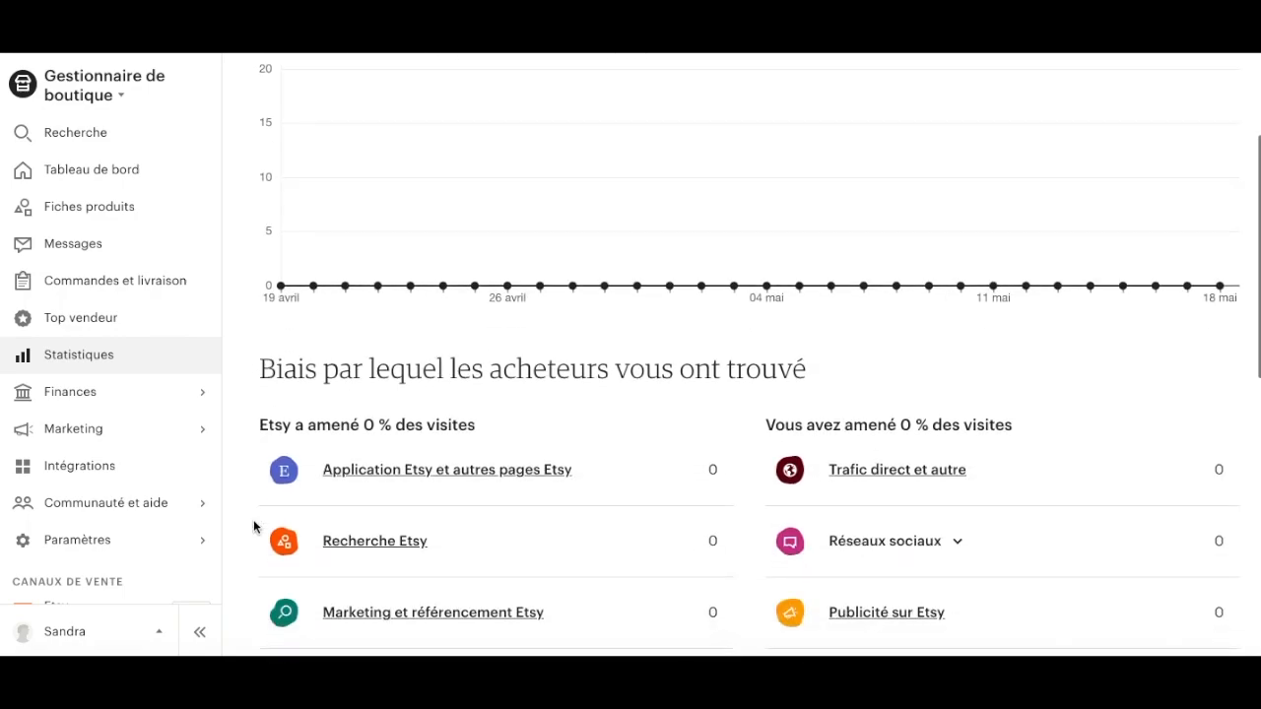
pyautogui.scroll(-1, 253, 527)
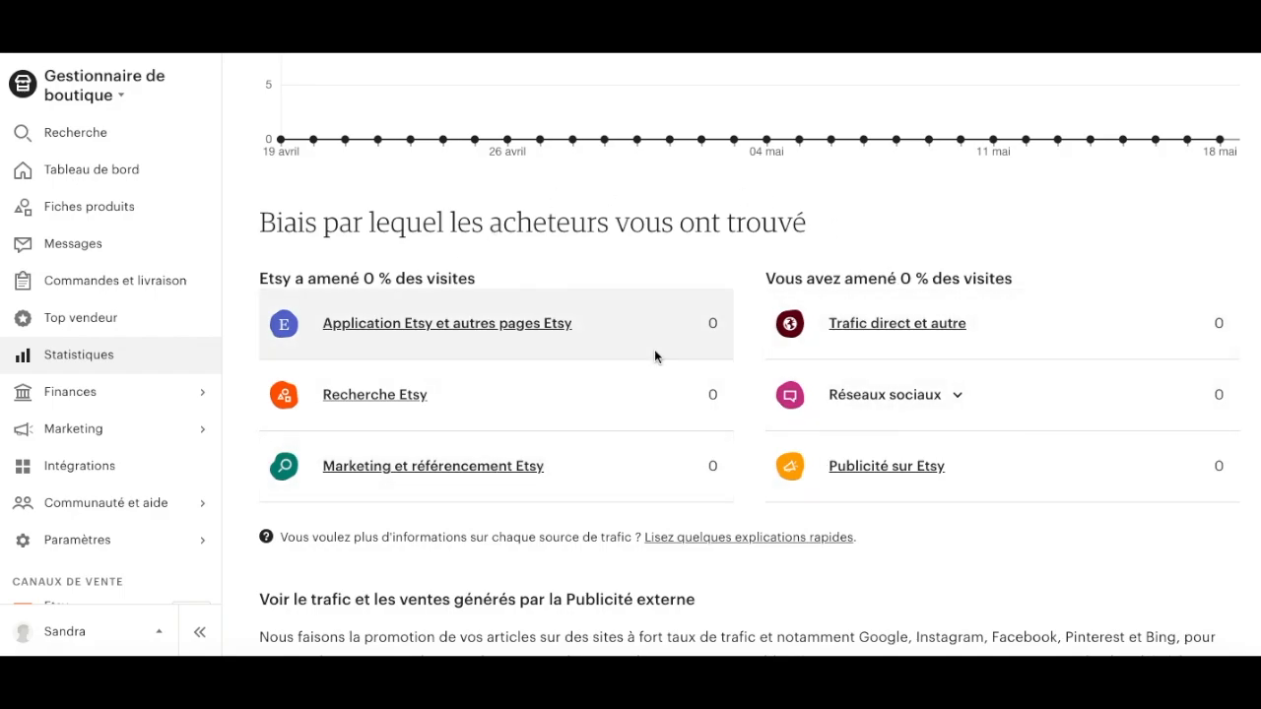
pyautogui.scroll(-3, 263, 503)
pyautogui.scroll(-3, 263, 503)
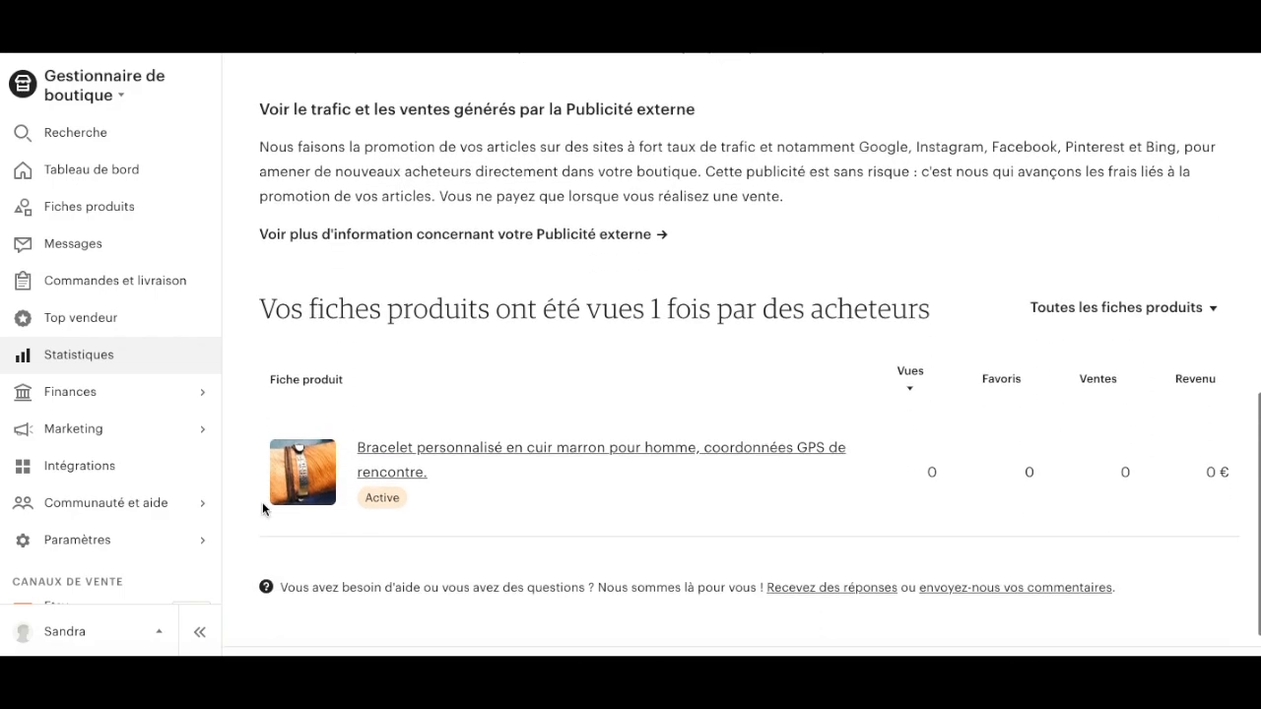
pyautogui.scroll(10, 262, 502)
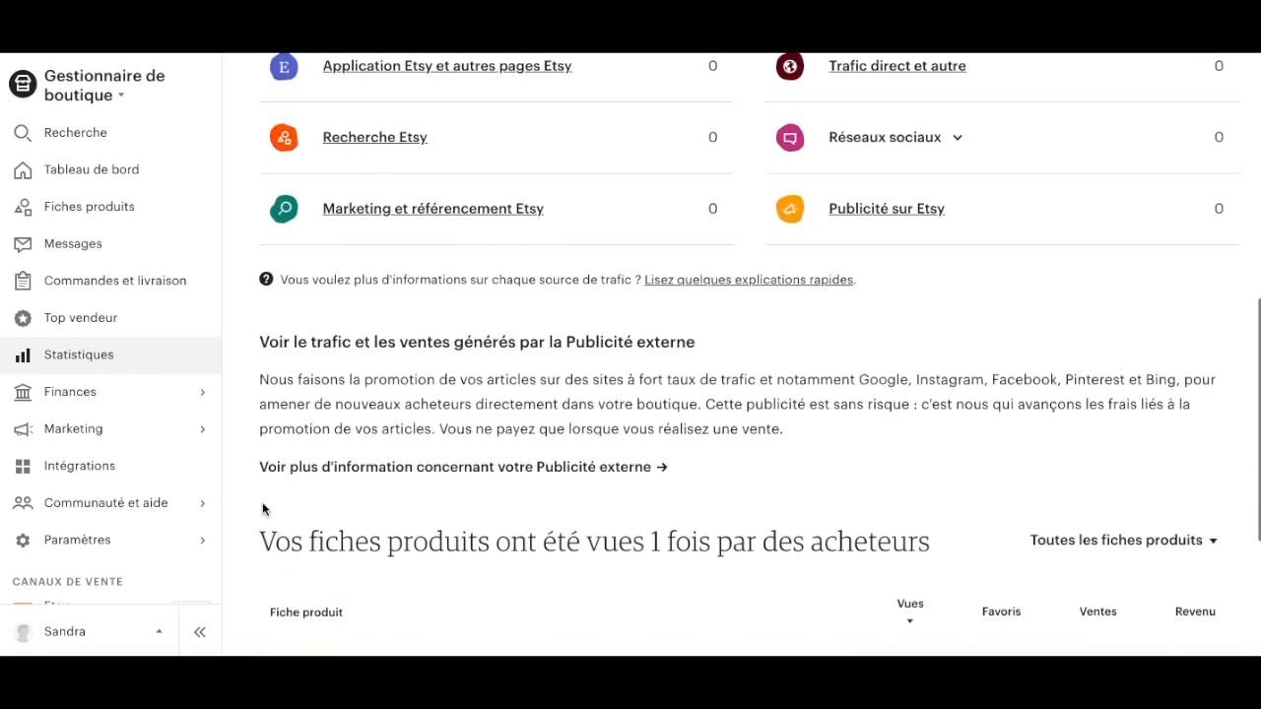
# Step: Review the payment account's amount due, available credit, activity summary and recent activities
pyautogui.click(99, 396)
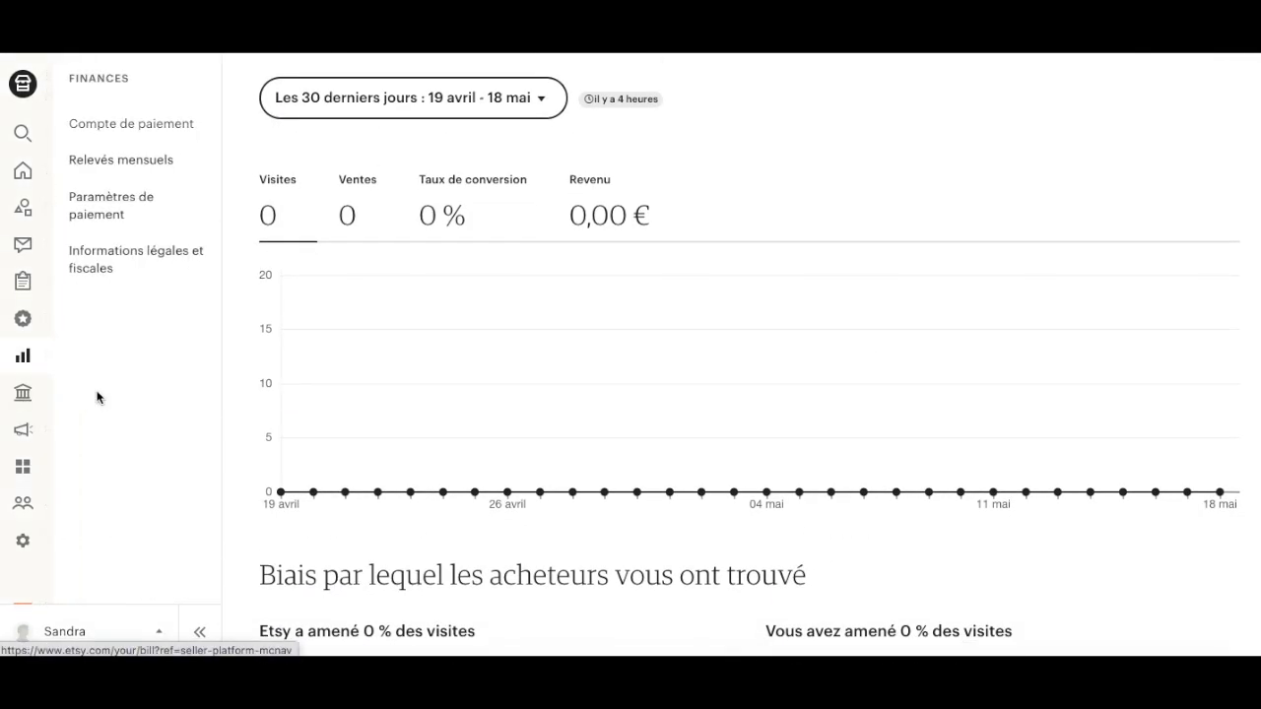
pyautogui.click(111, 134)
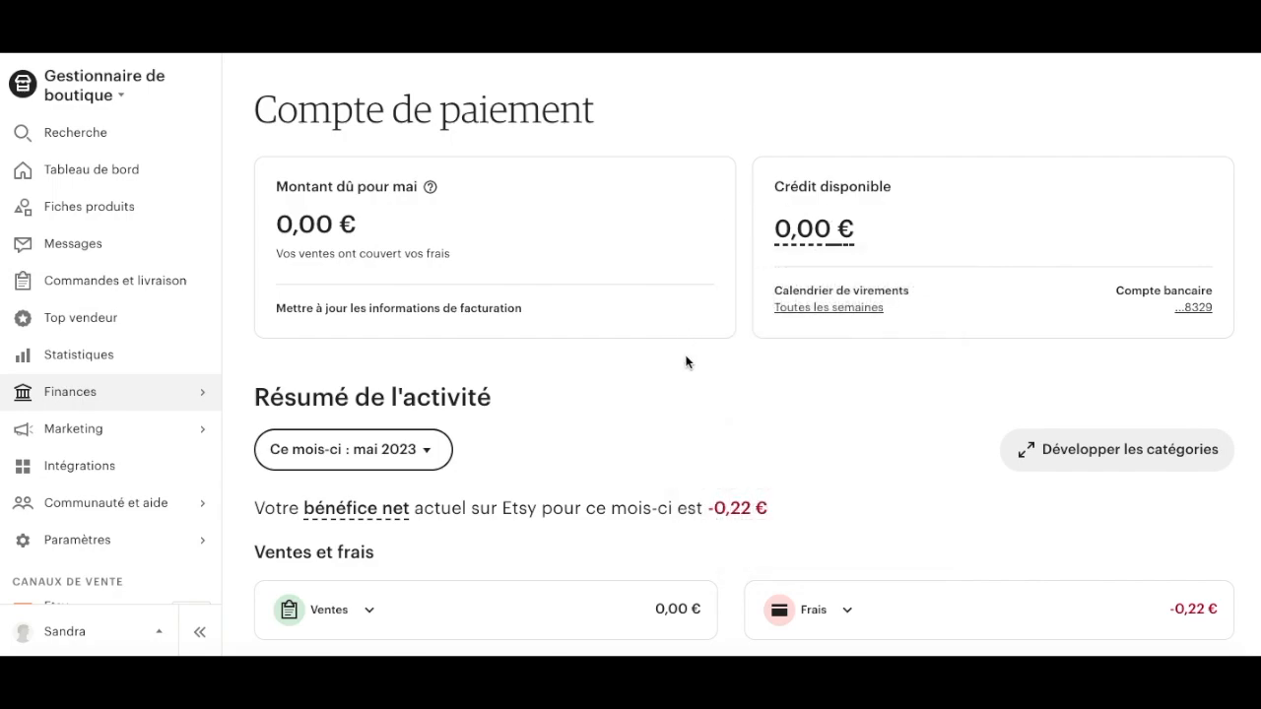
pyautogui.scroll(-3, 684, 360)
pyautogui.scroll(2, 684, 358)
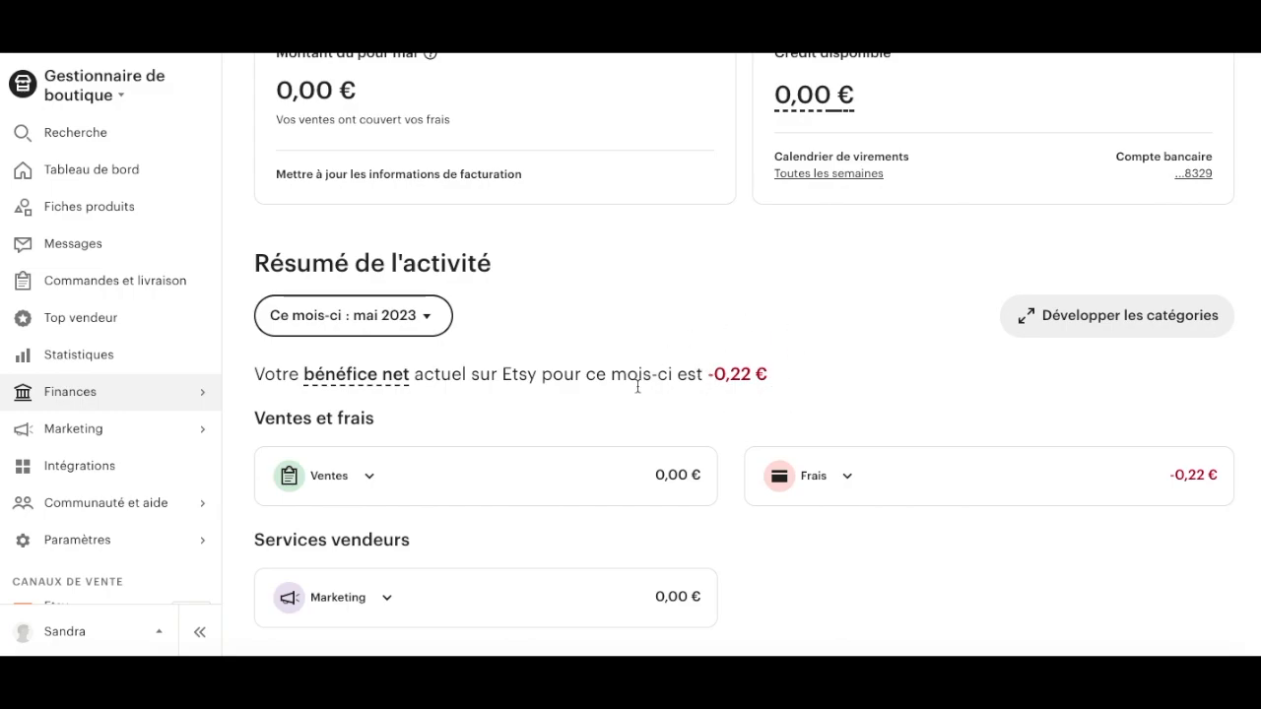
pyautogui.scroll(-4, 533, 417)
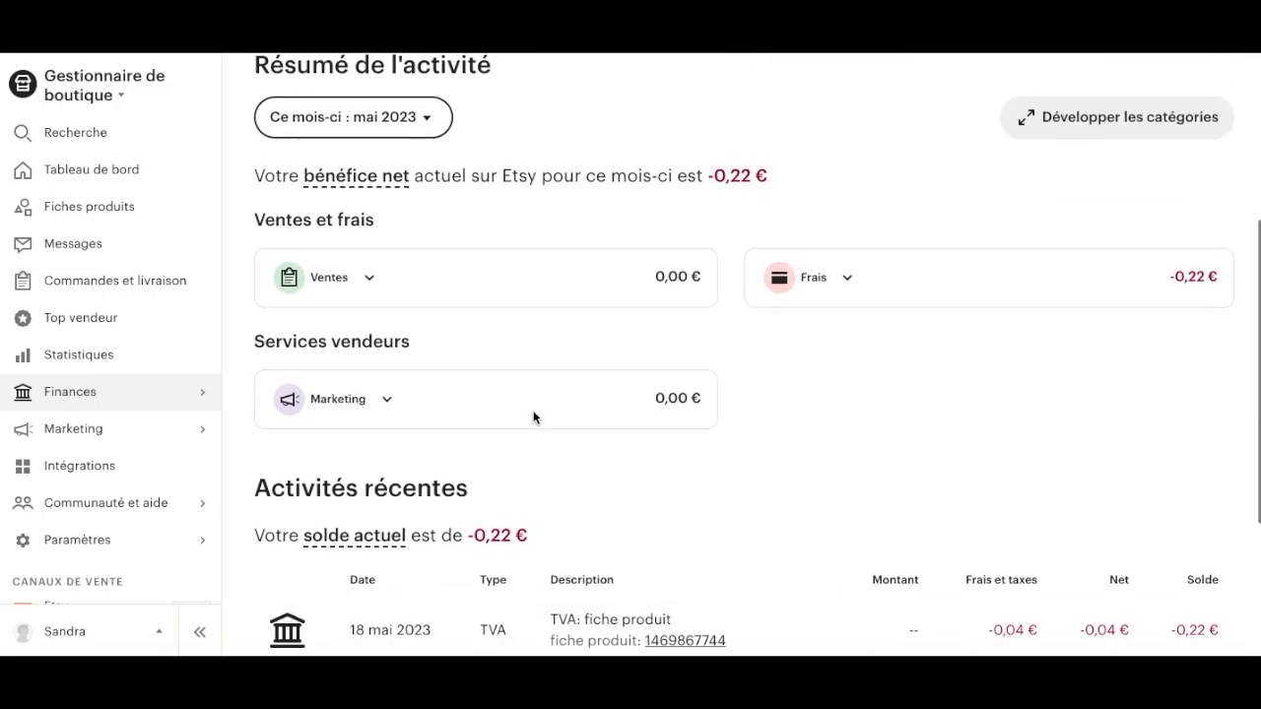
pyautogui.scroll(-1, 533, 418)
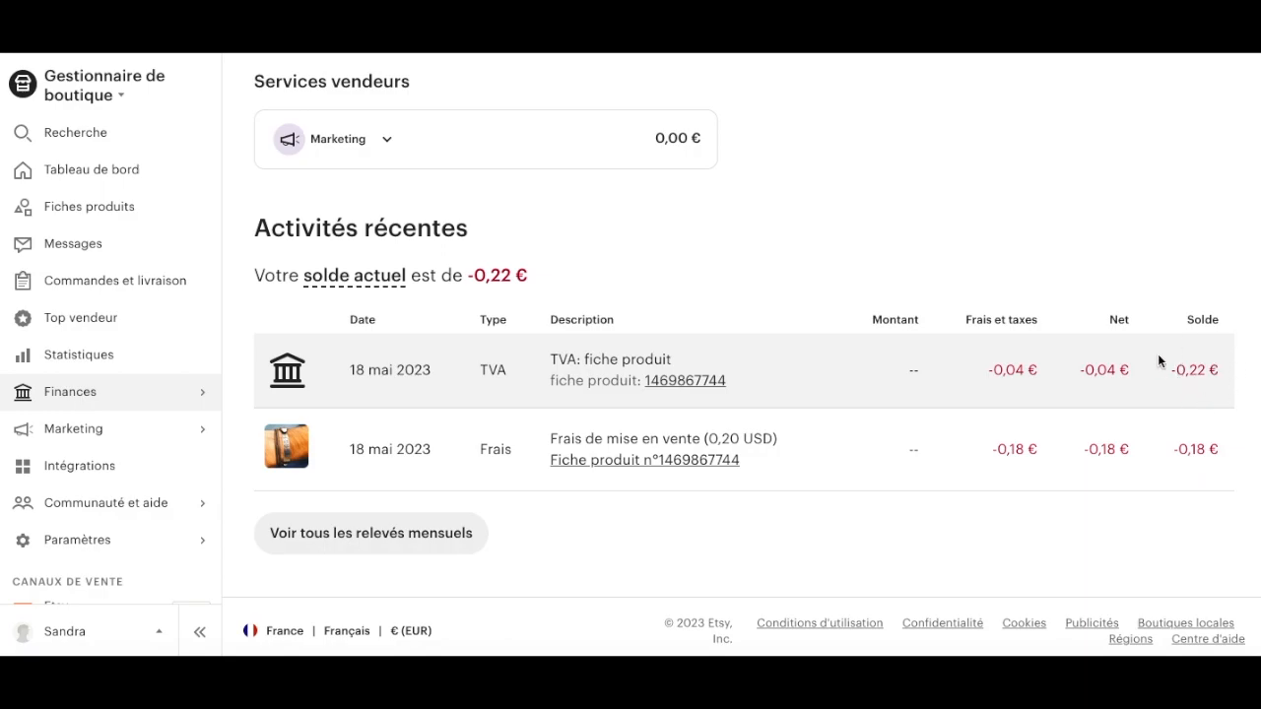
# Step: Look through the marketing pages for Etsy advertising, promotions and discounts, and social networks
pyautogui.click(88, 434)
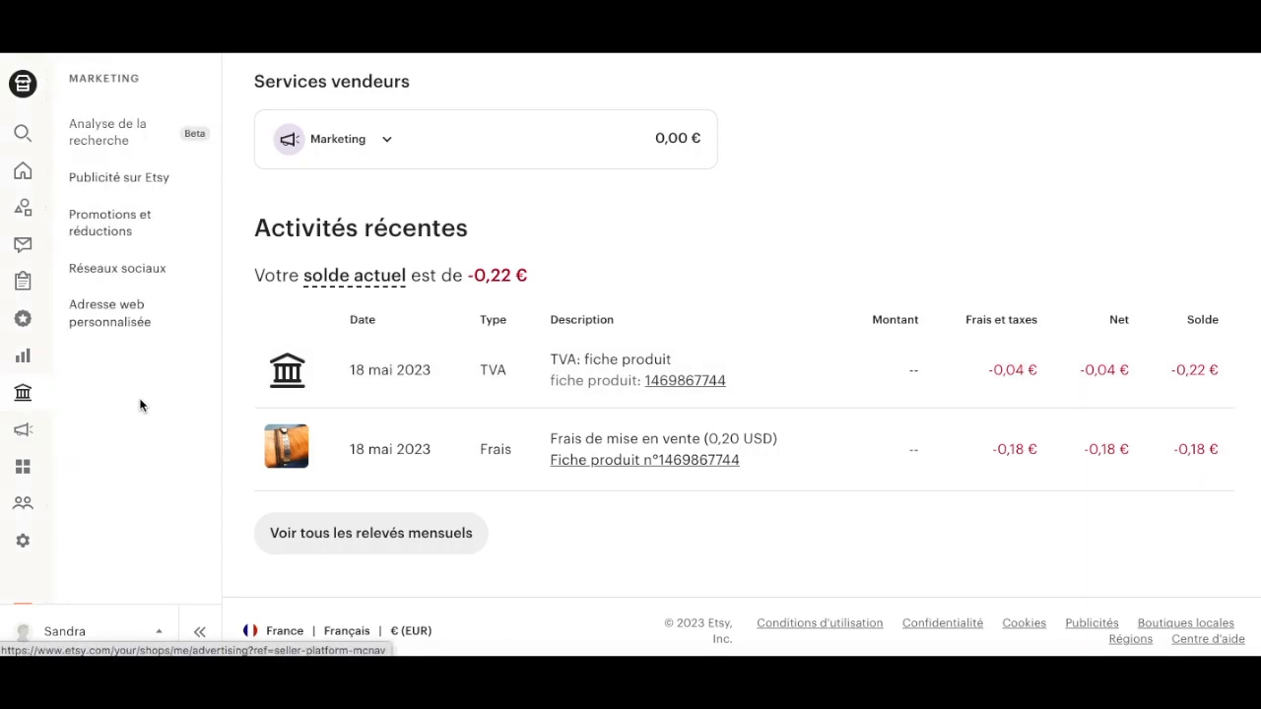
pyautogui.click(136, 187)
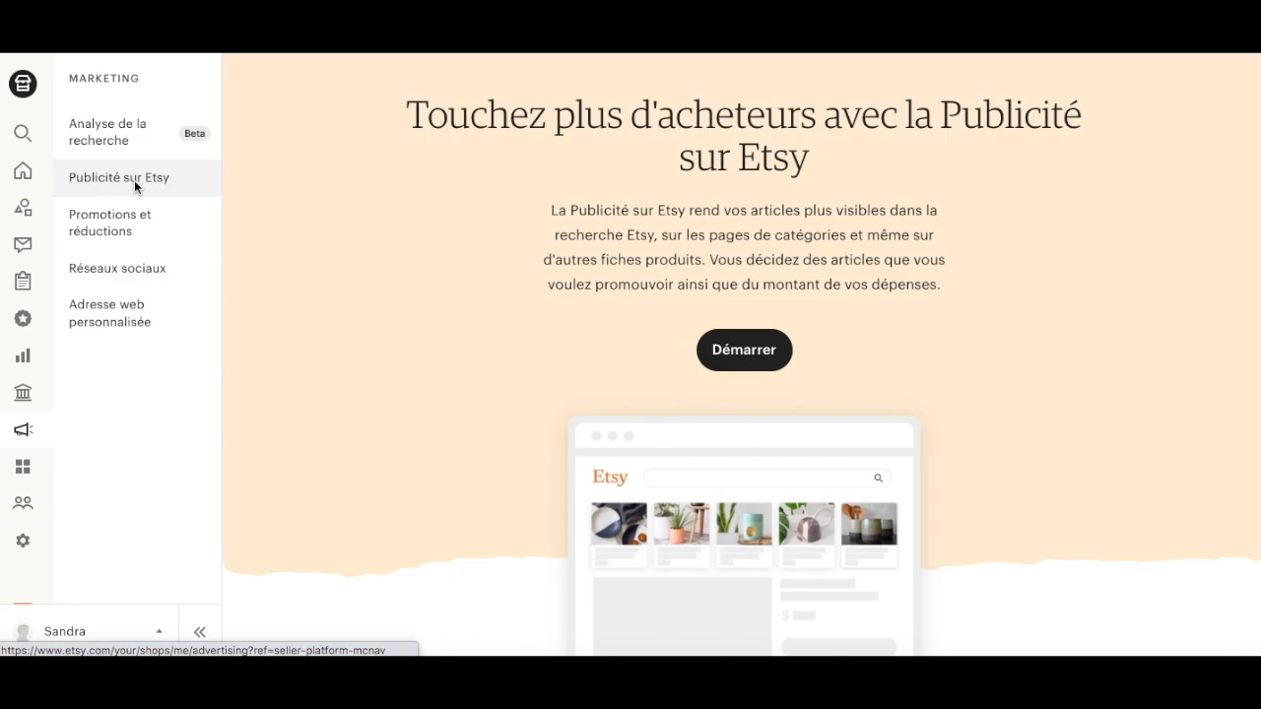
pyautogui.click(154, 233)
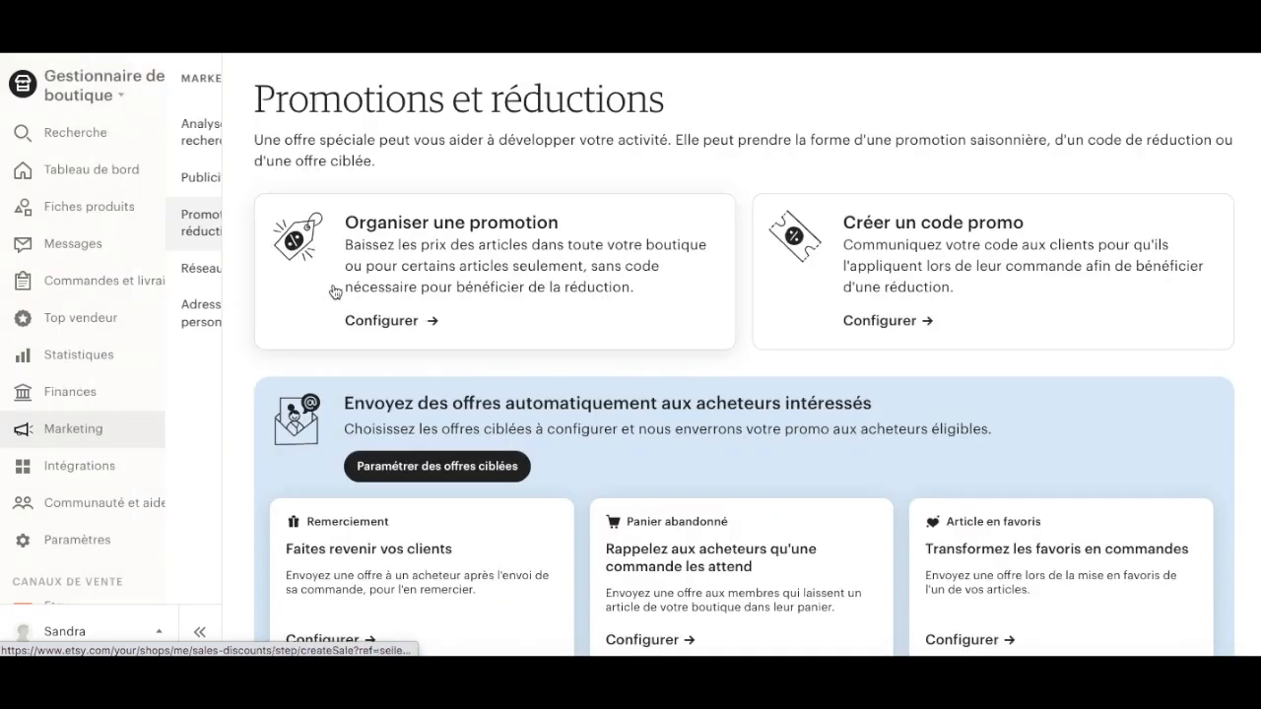
pyautogui.scroll(-3, 335, 349)
pyautogui.scroll(-2, 335, 348)
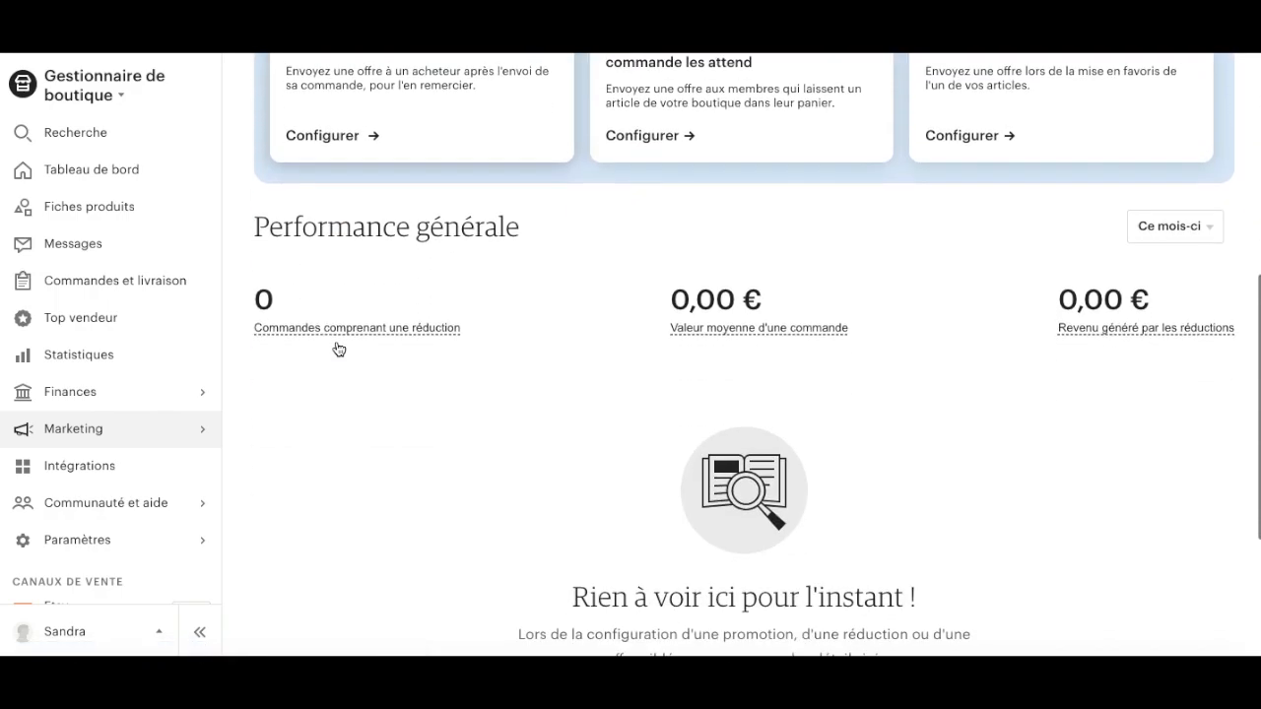
pyautogui.click(109, 270)
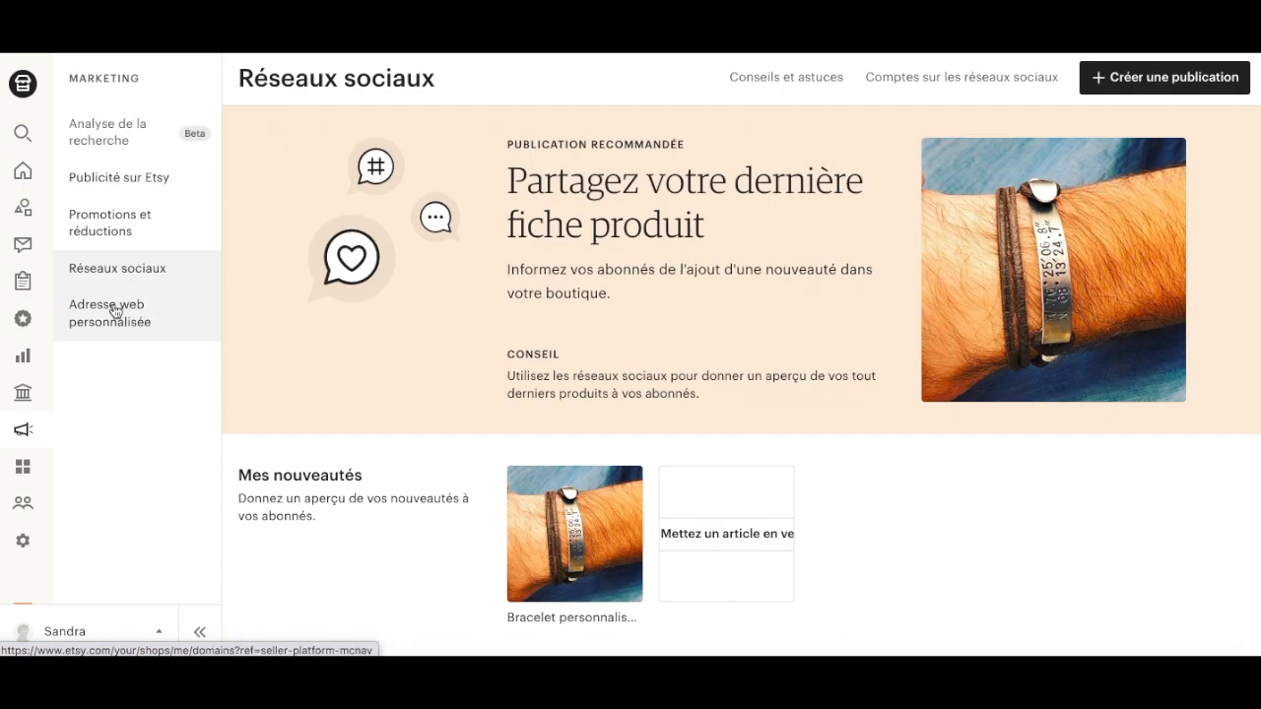
# Step: Look over the community and help resources, including teams, forums and the seller handbook
pyautogui.moveTo(63, 477)
pyautogui.scroll(-2, 63, 477)
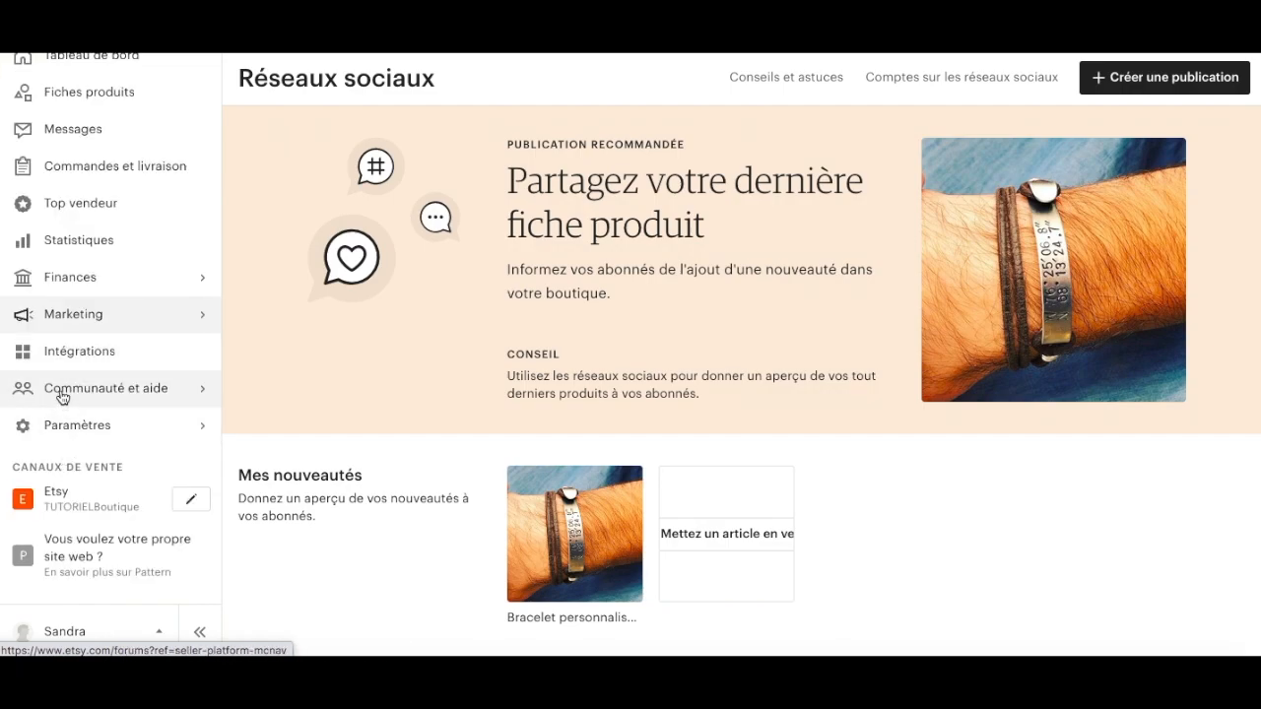
pyautogui.moveTo(62, 396)
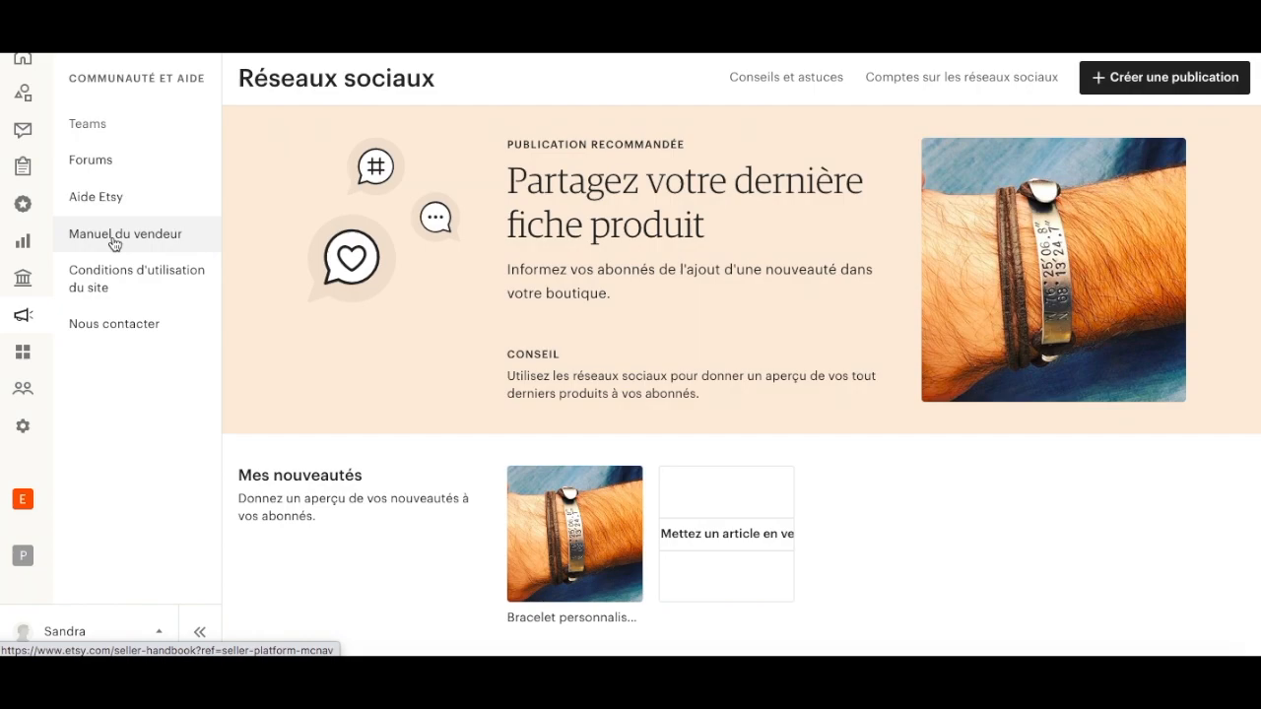
# Step: Look over the shop's info and appearance settings, including title, icon, order receipt banner, social links and buyer messages
pyautogui.moveTo(23, 426)
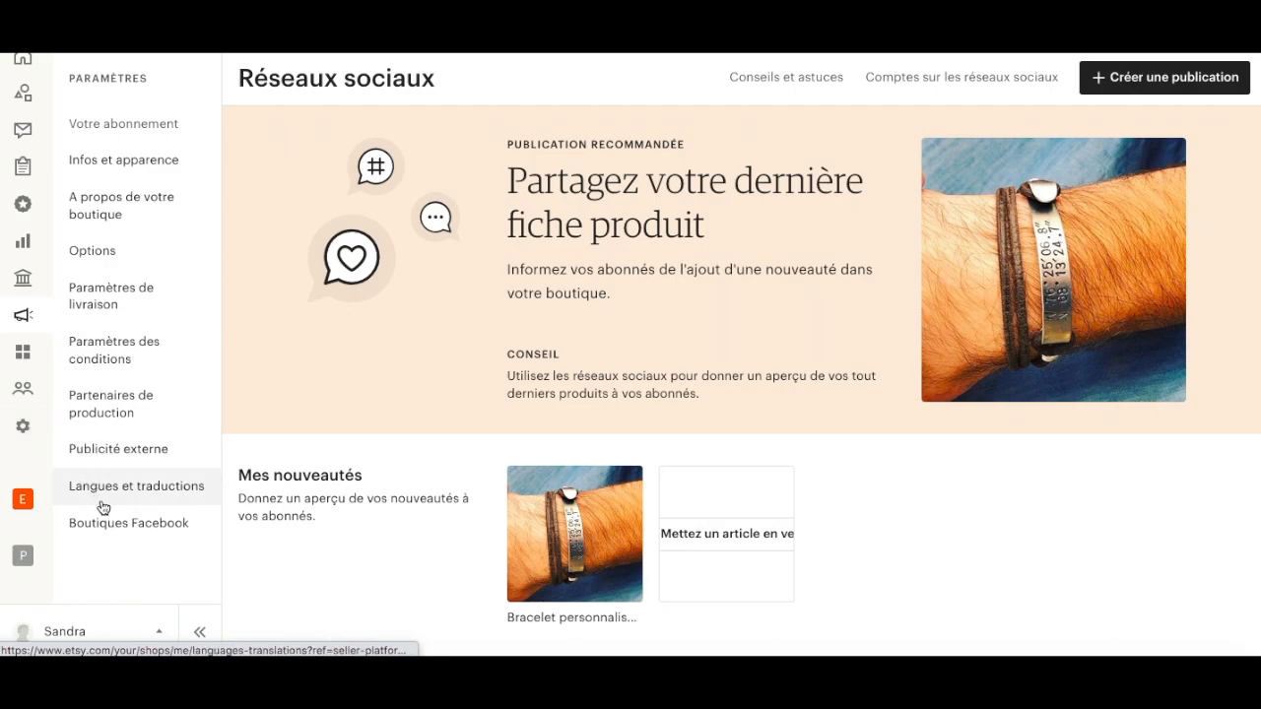
pyautogui.click(97, 168)
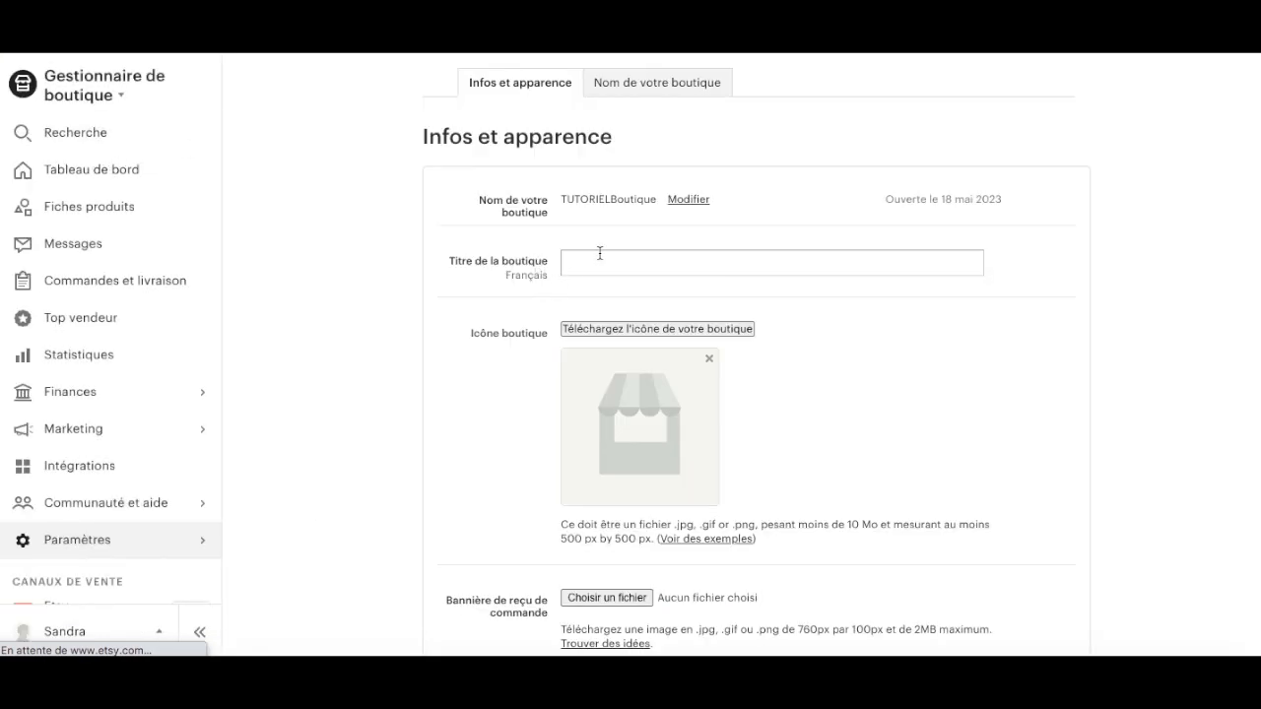
pyautogui.scroll(-2, 594, 303)
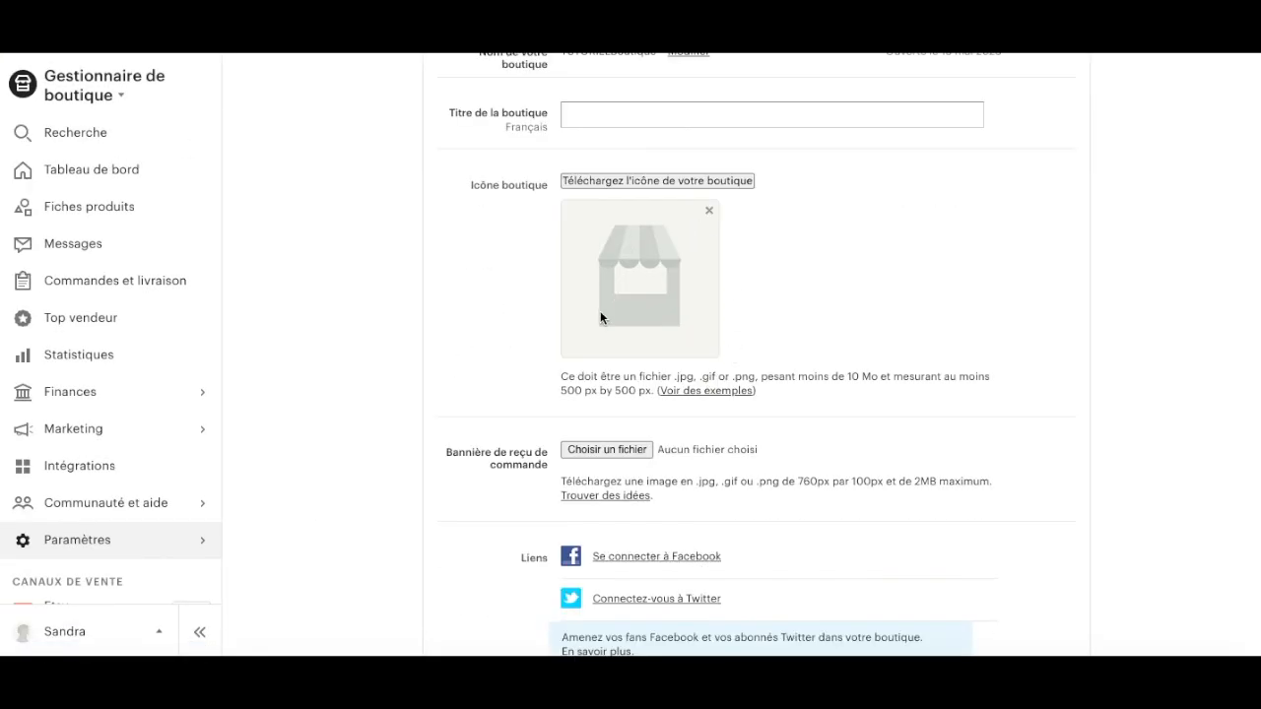
pyautogui.scroll(-4, 411, 433)
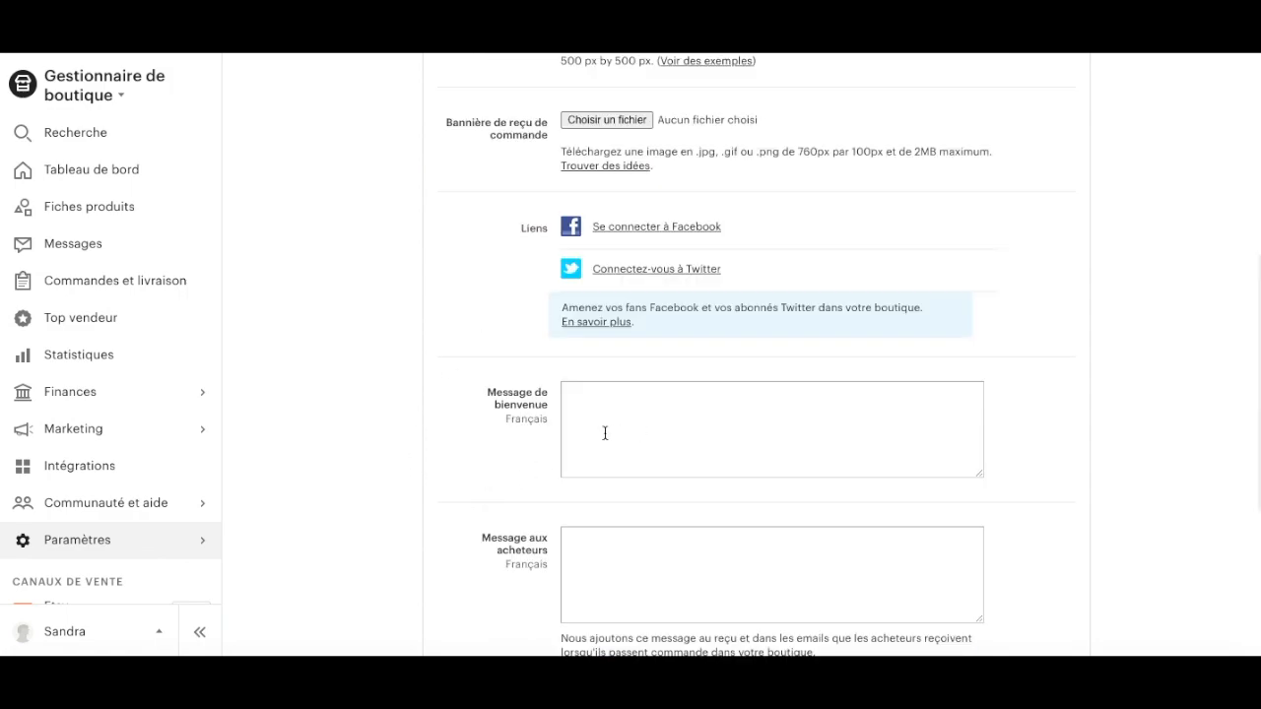
pyautogui.scroll(-1, 459, 573)
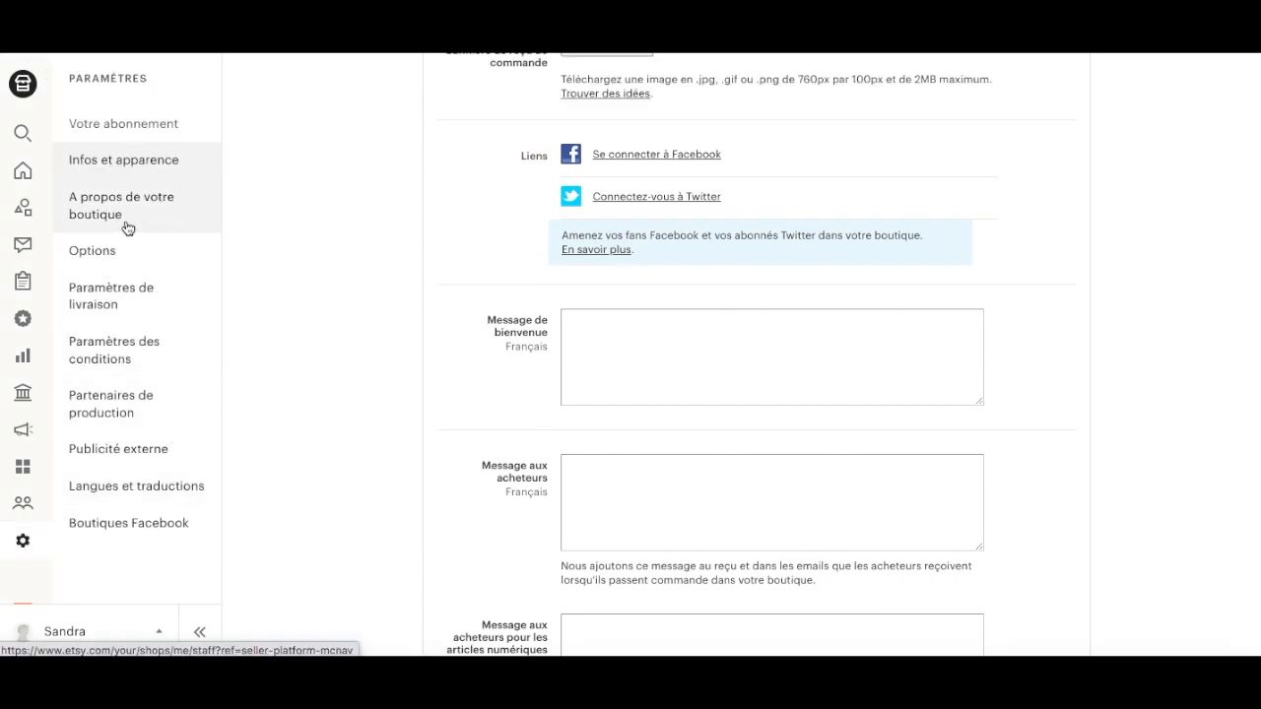
# Step: View the owner profile form for shop members, including the selectable roles and the bio
pyautogui.click(127, 228)
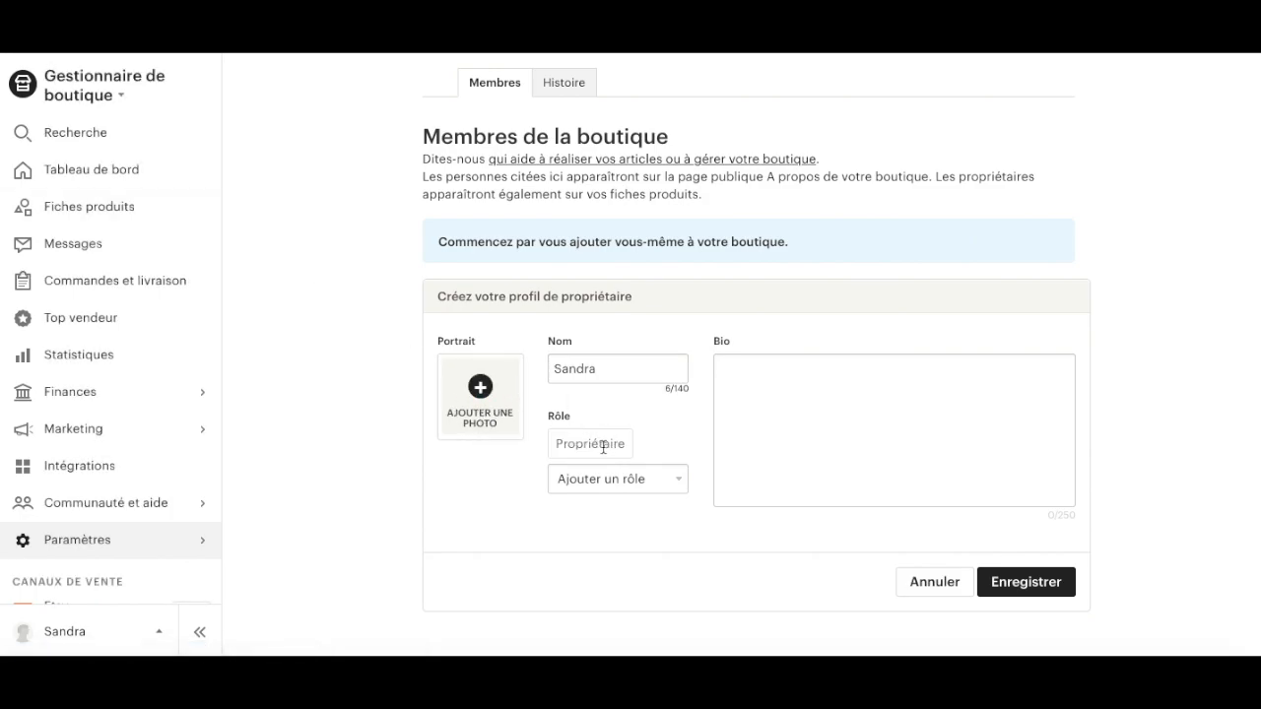
pyautogui.click(626, 482)
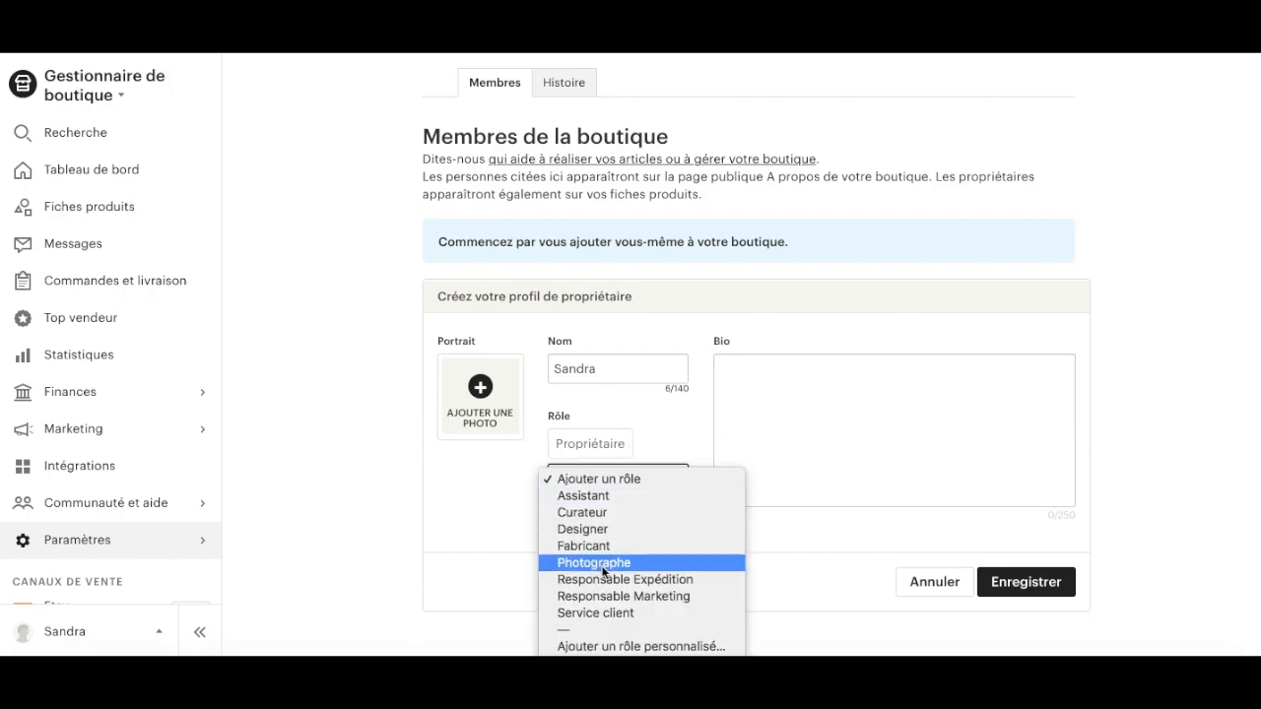
pyautogui.click(478, 509)
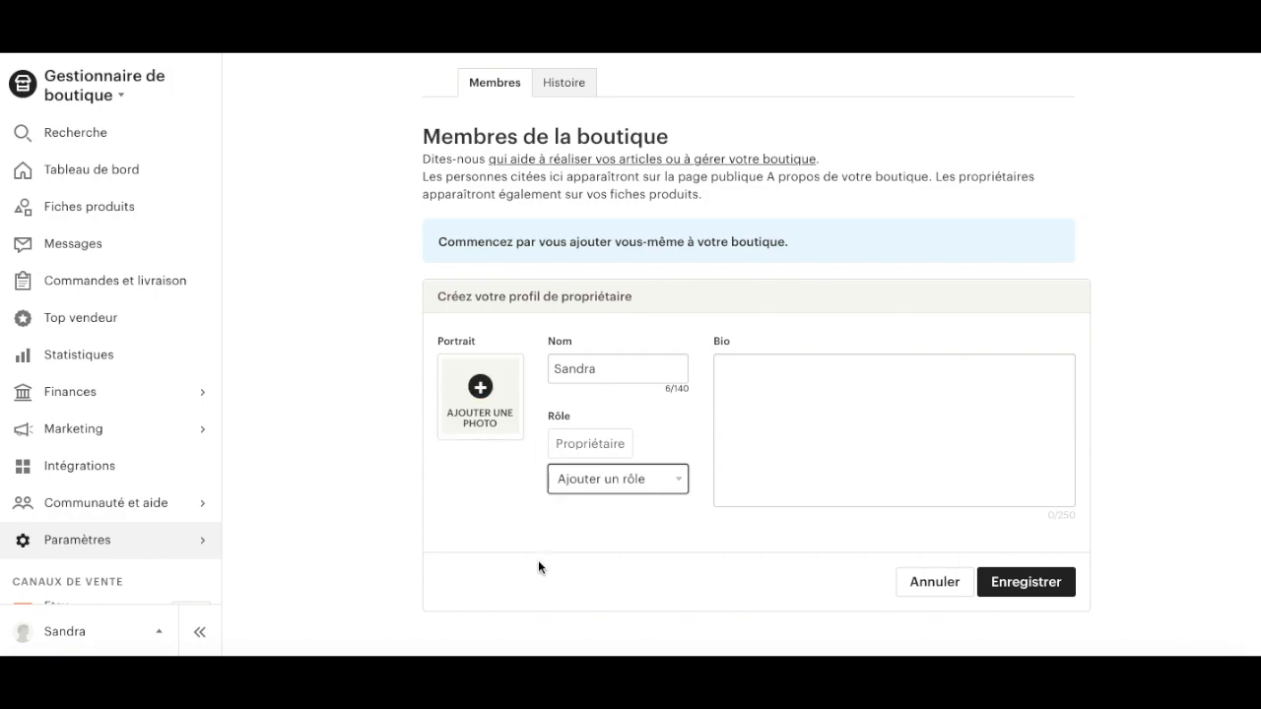
pyautogui.click(843, 381)
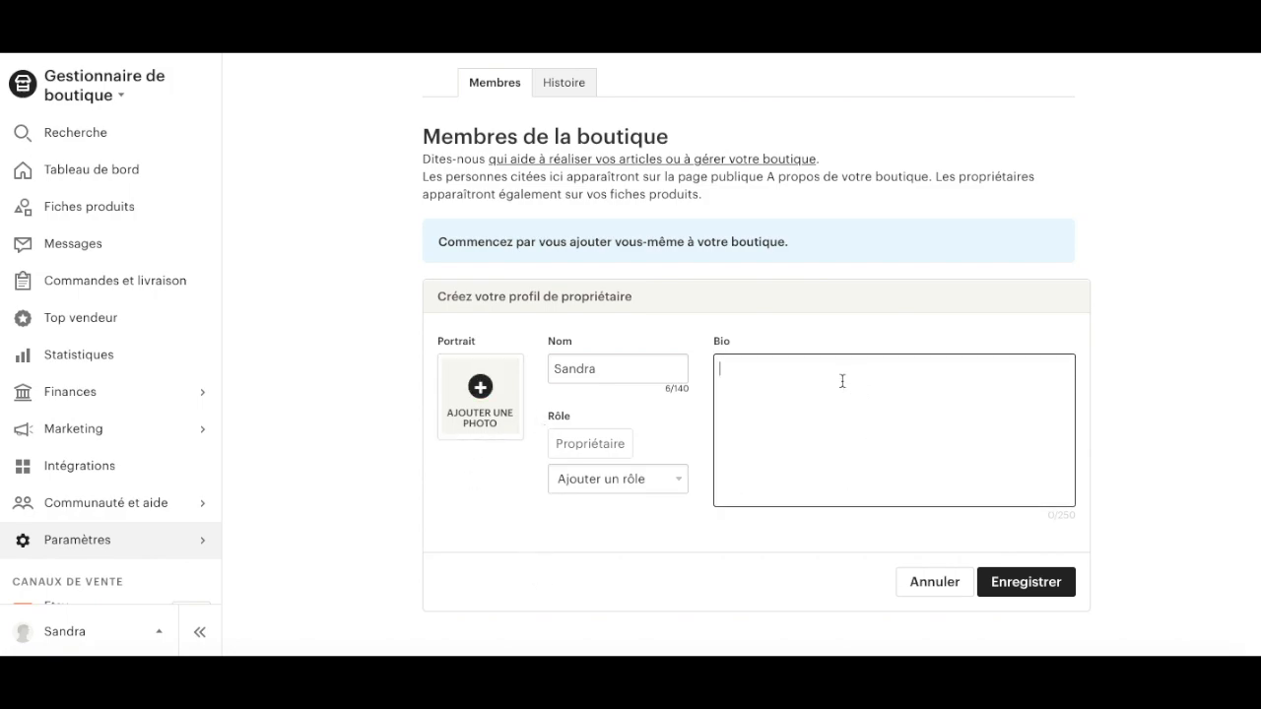
# Step: Examine the shop's story settings, covering the story text, shop video, shop photos and related links
pyautogui.scroll(-10, 337, 343)
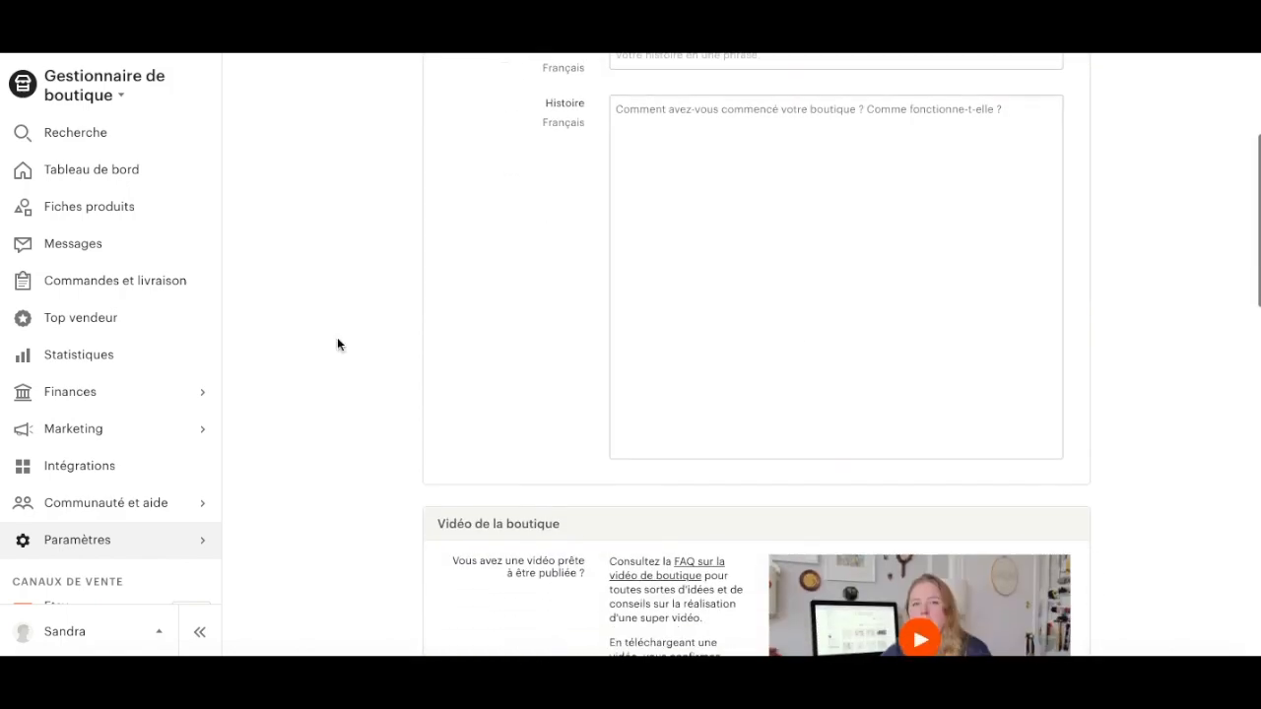
pyautogui.scroll(-4, 337, 344)
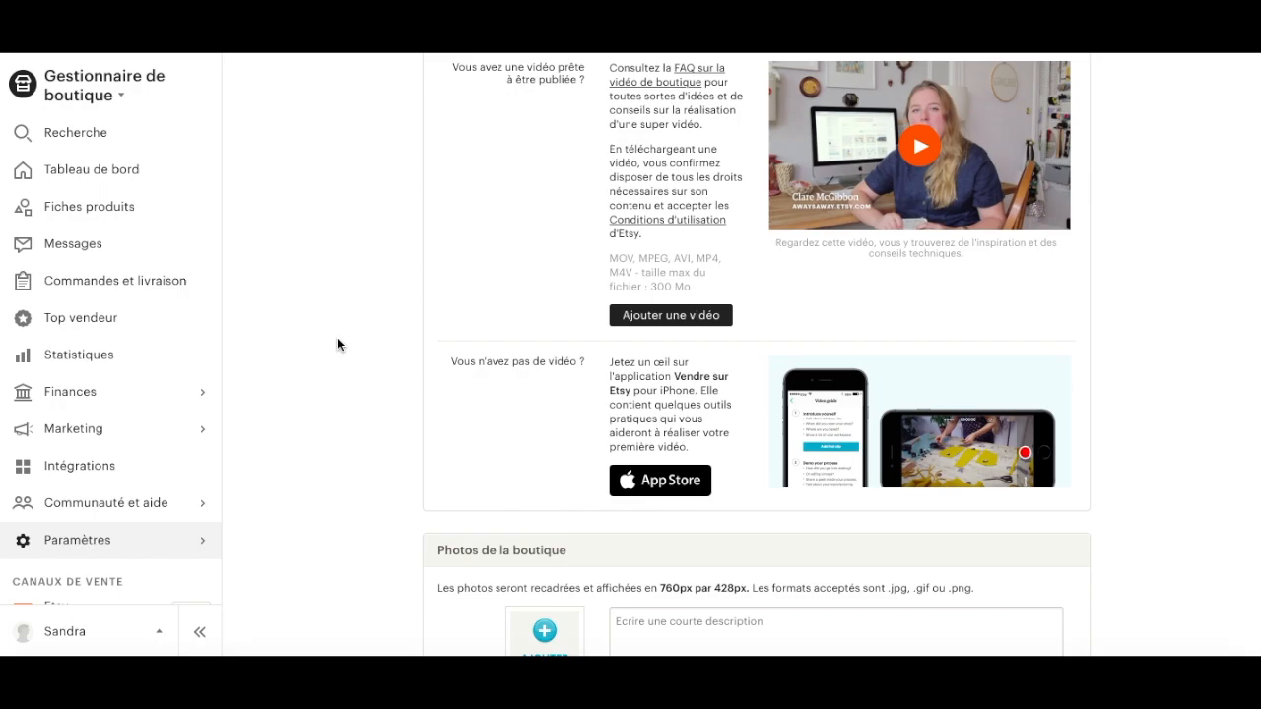
pyautogui.scroll(-2, 337, 344)
pyautogui.scroll(-2, 337, 344)
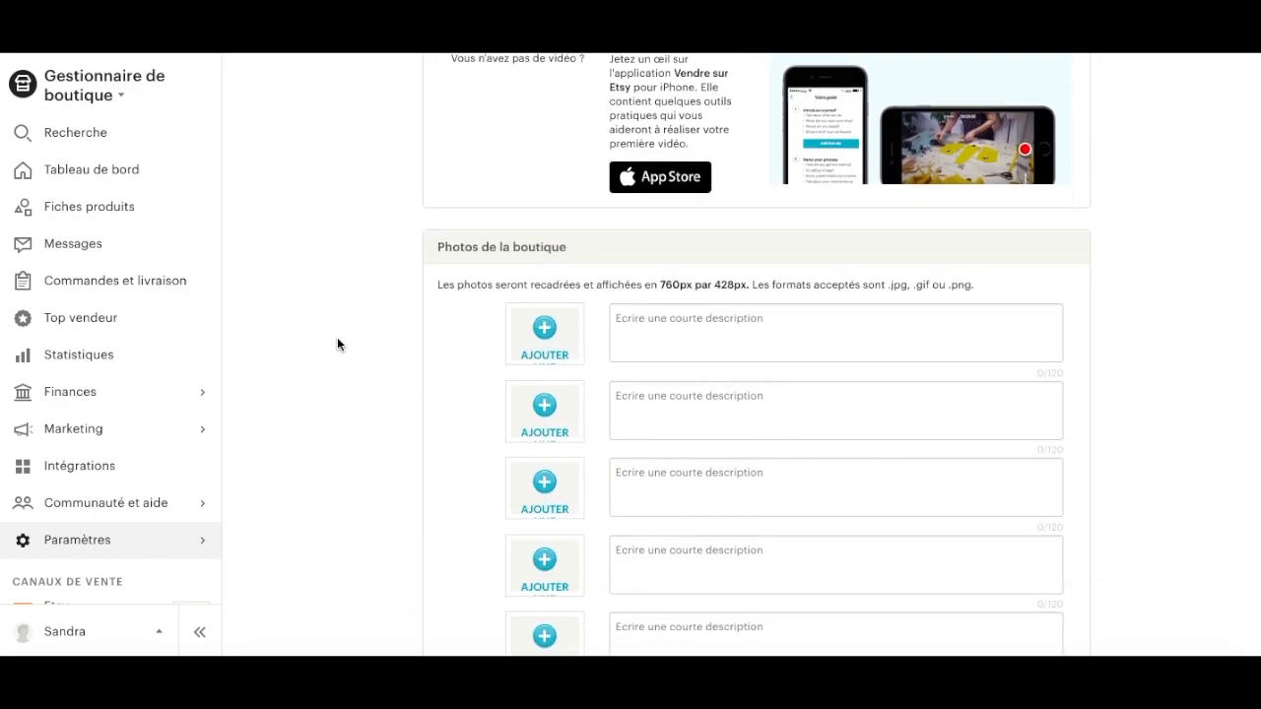
pyautogui.scroll(-2, 337, 344)
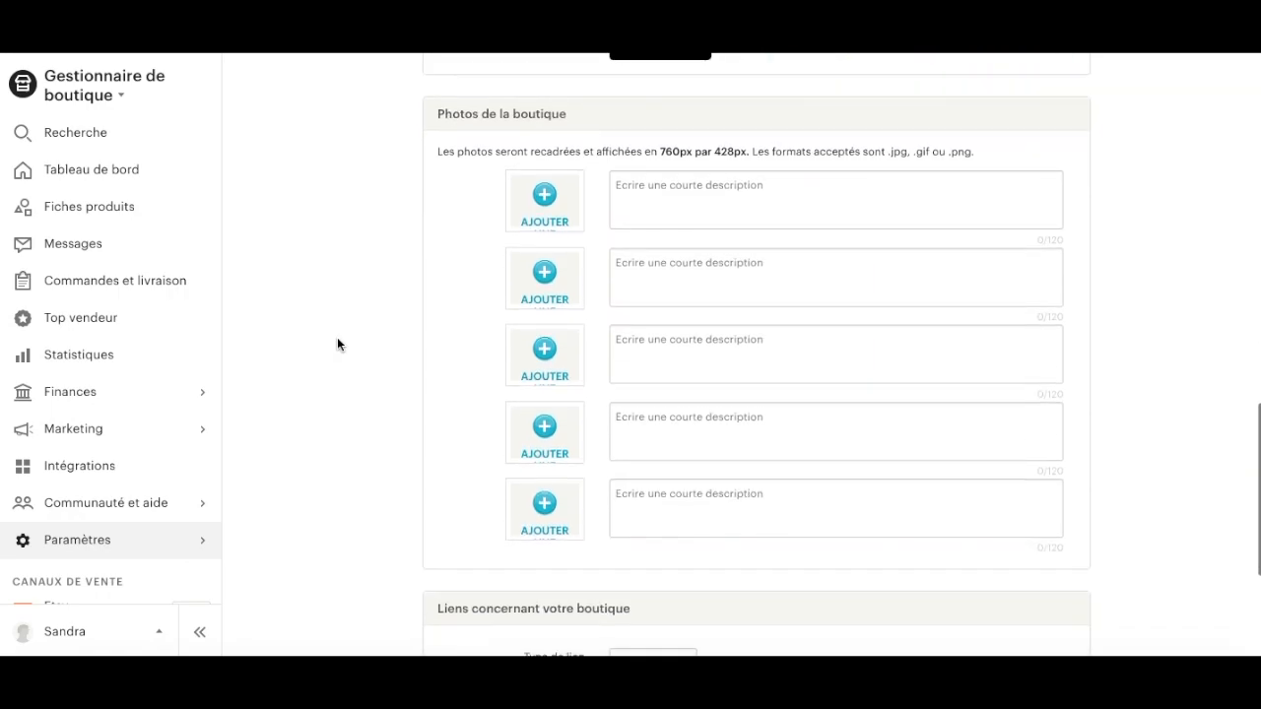
pyautogui.scroll(-1, 336, 344)
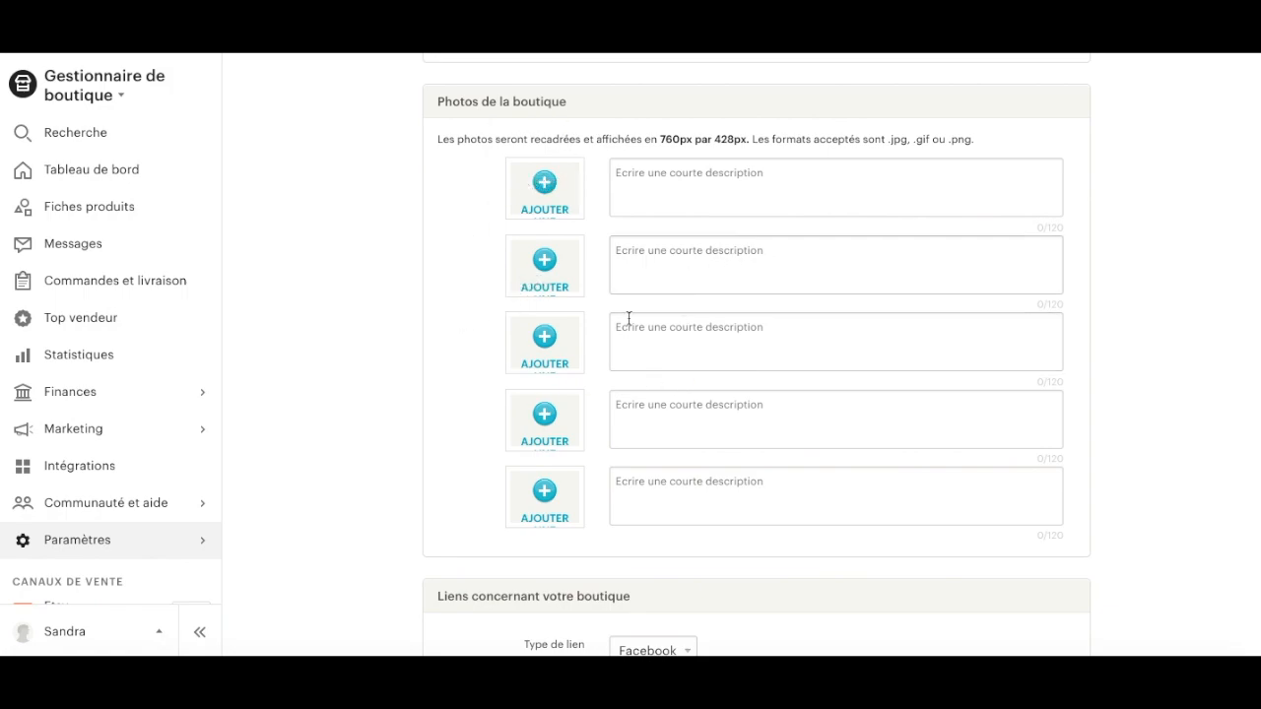
pyautogui.scroll(-3, 443, 509)
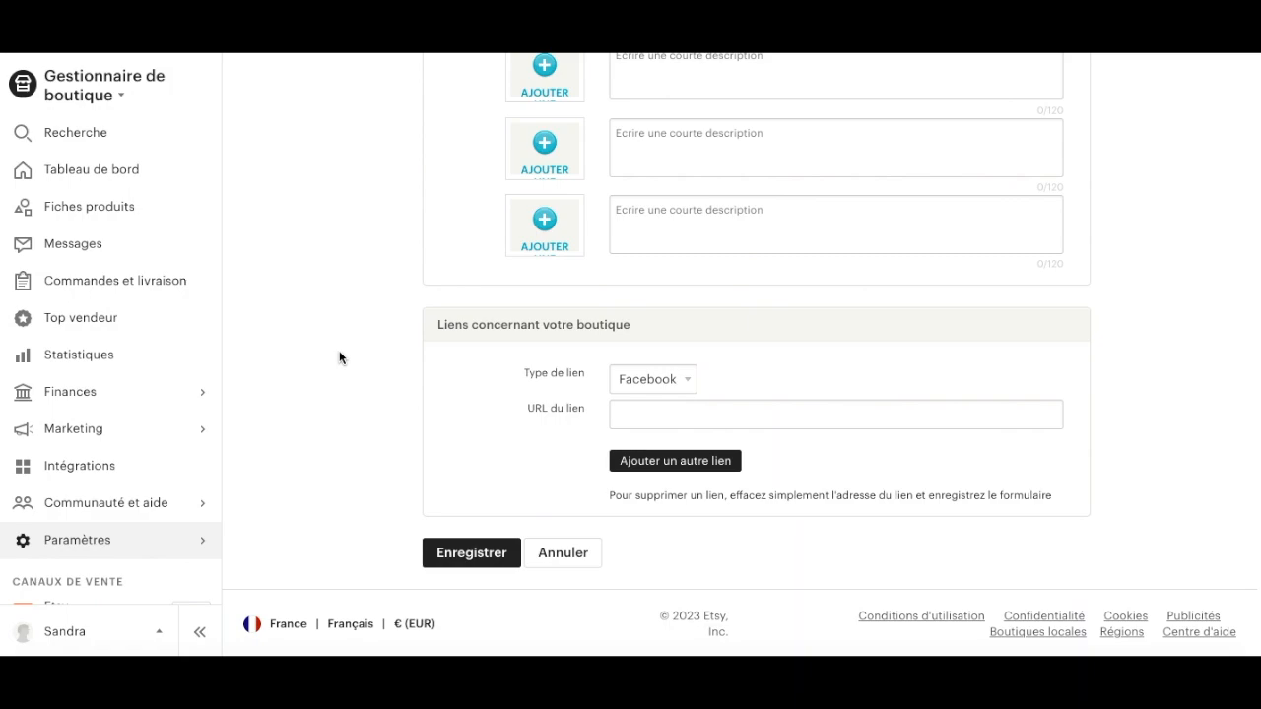
pyautogui.scroll(10, 339, 358)
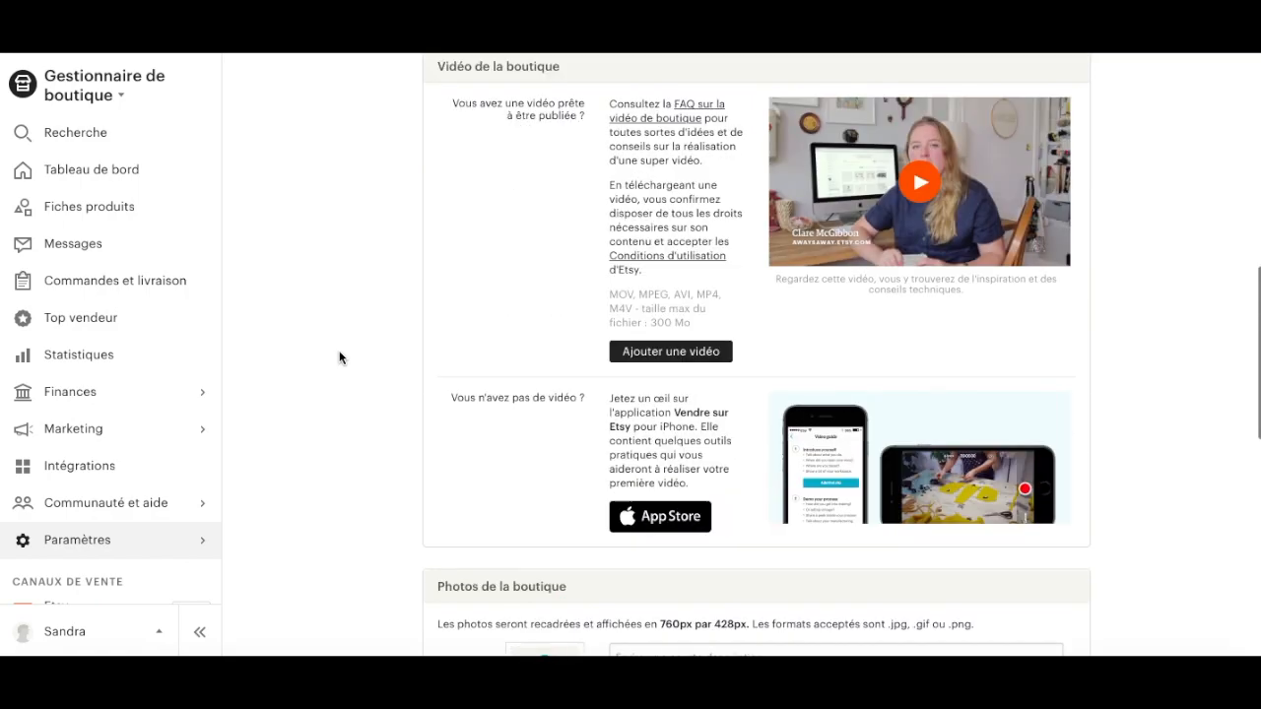
pyautogui.scroll(10, 339, 358)
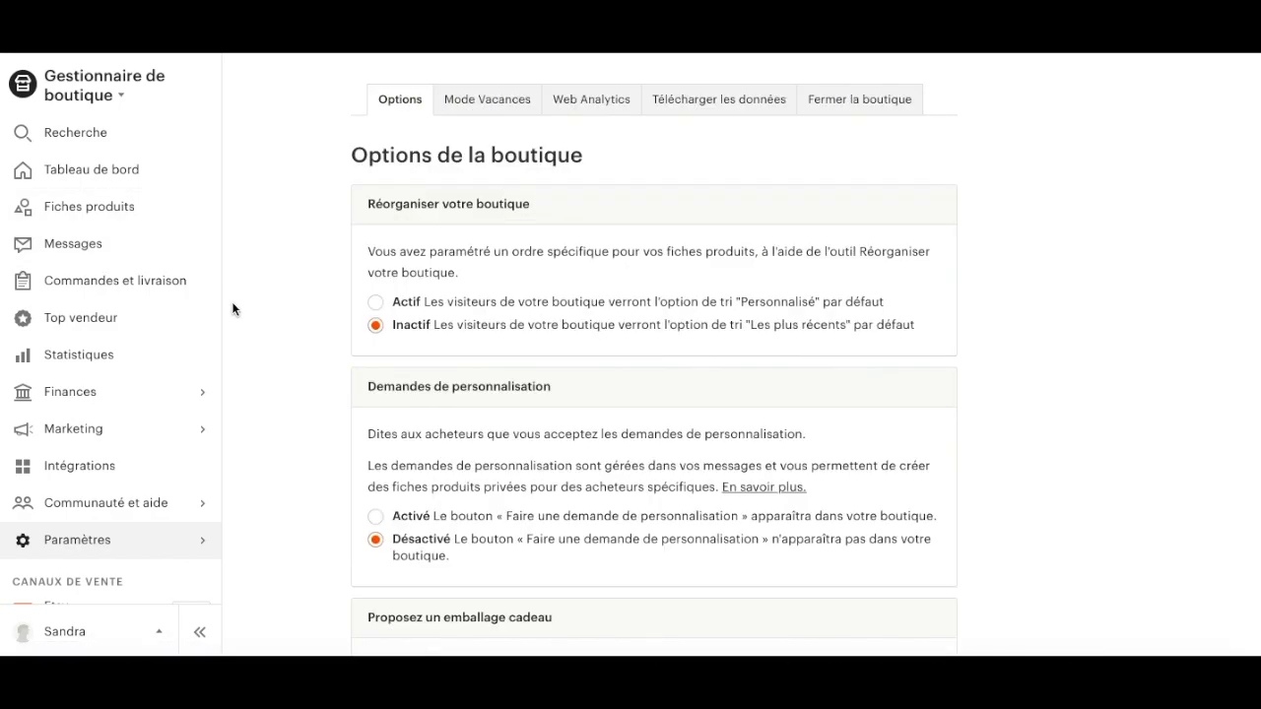
# Step: View the shop's vacation mode options and the shipping profiles in the delivery settings
pyautogui.click(487, 102)
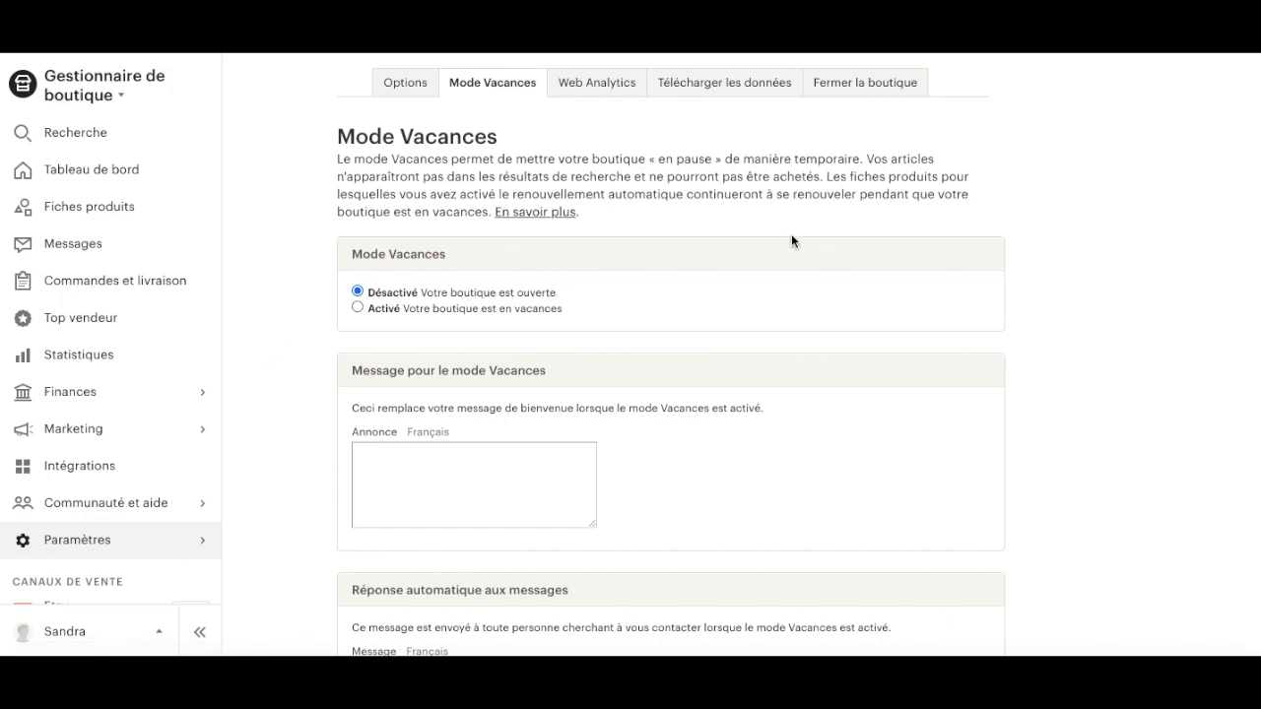
pyautogui.click(106, 547)
pyautogui.click(119, 310)
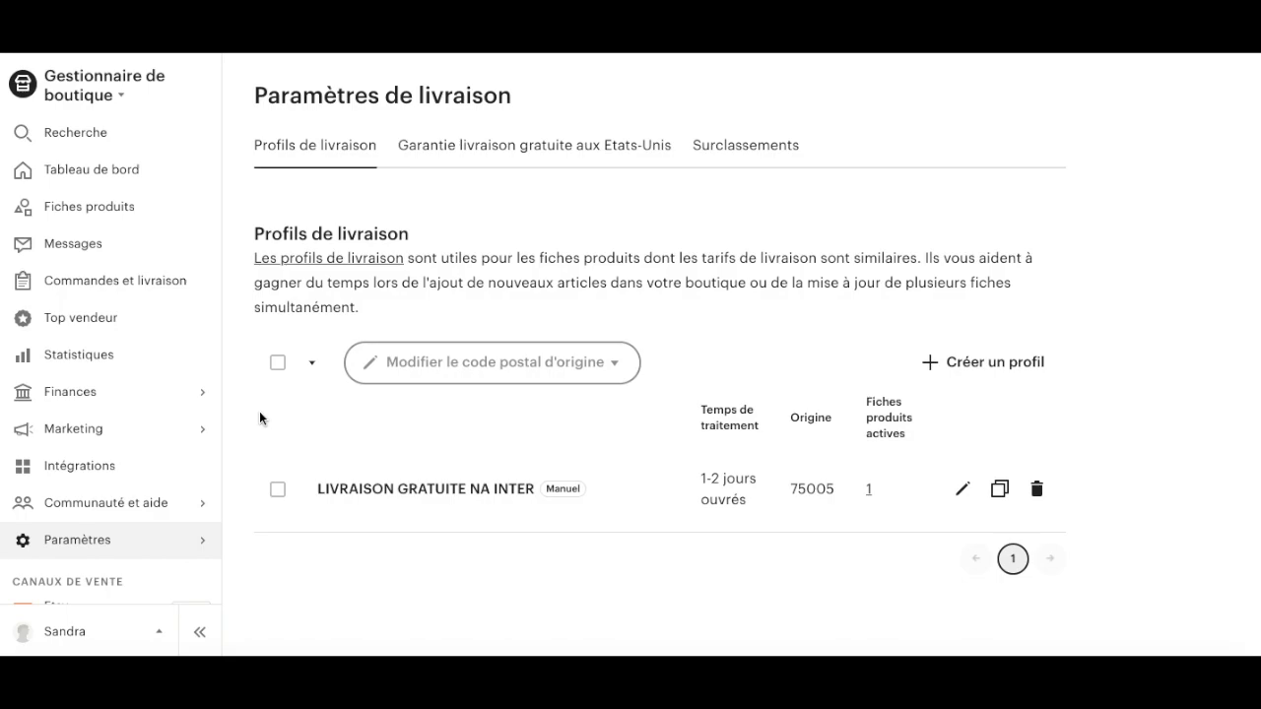
pyautogui.scroll(-2, 259, 411)
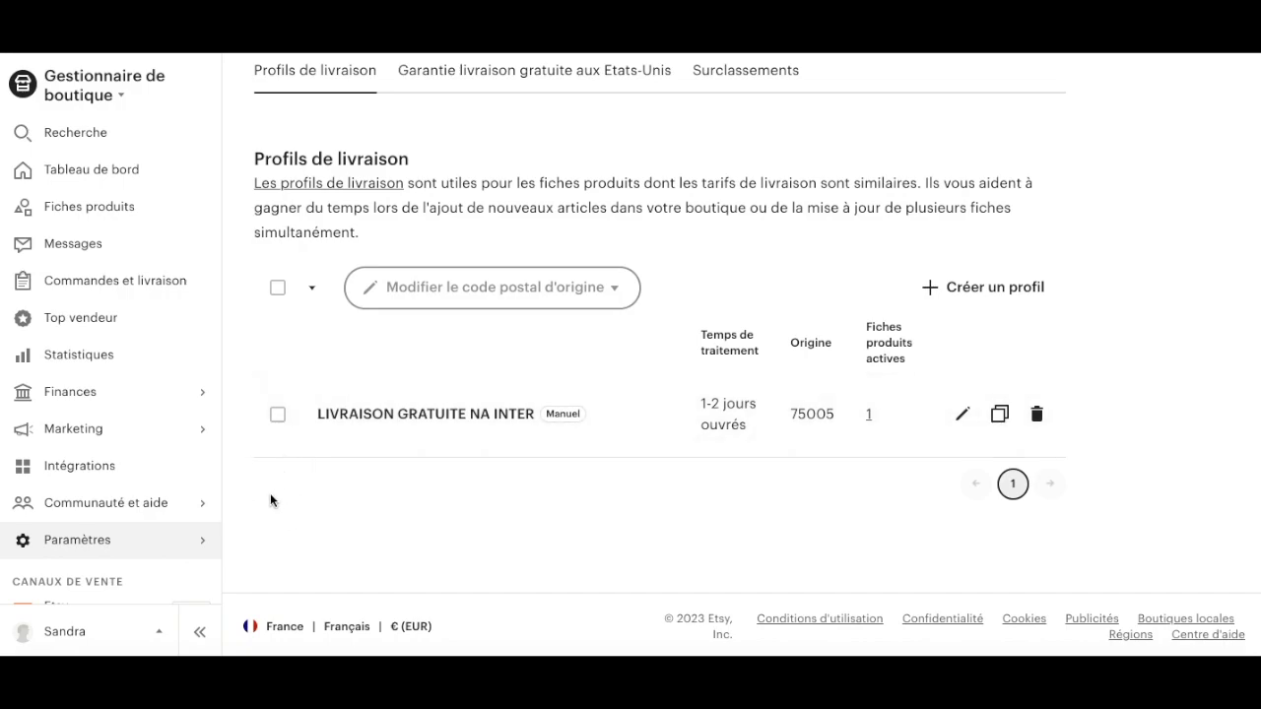
# Step: Edit the returns and exchanges policy, setting the buyer's return period to 14 days after delivery
pyautogui.click(176, 542)
pyautogui.click(118, 361)
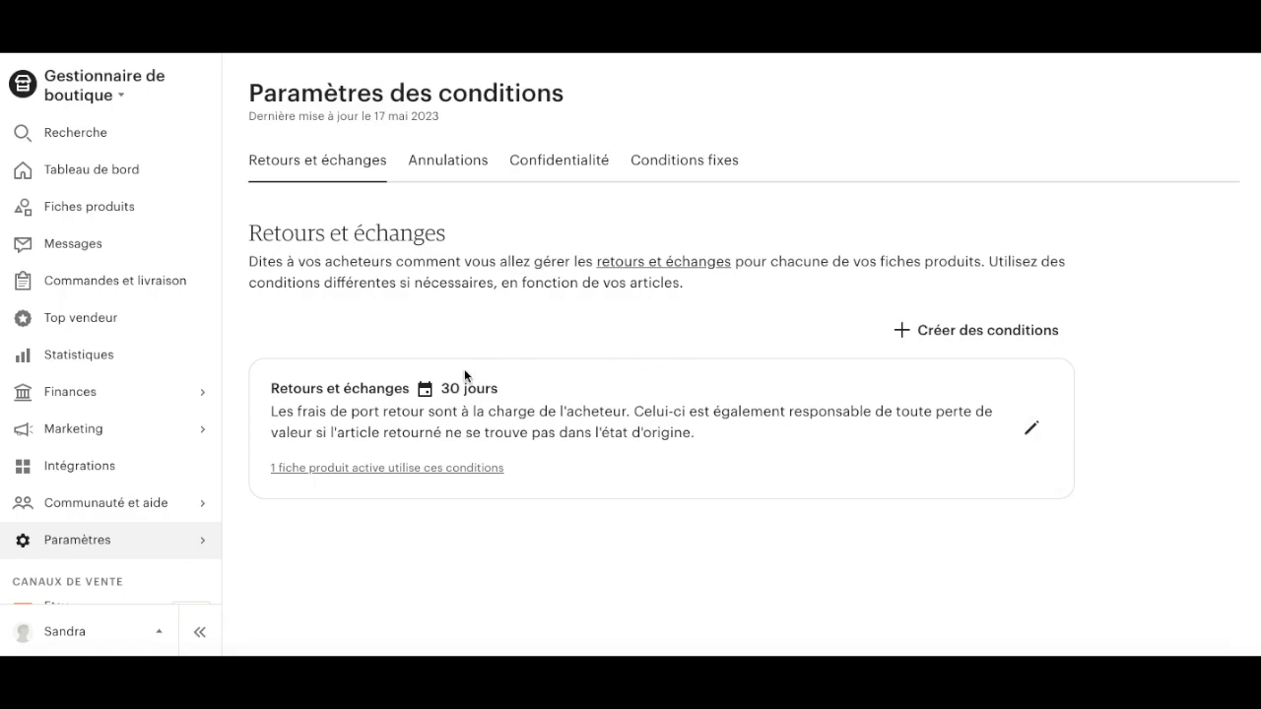
pyautogui.click(1031, 428)
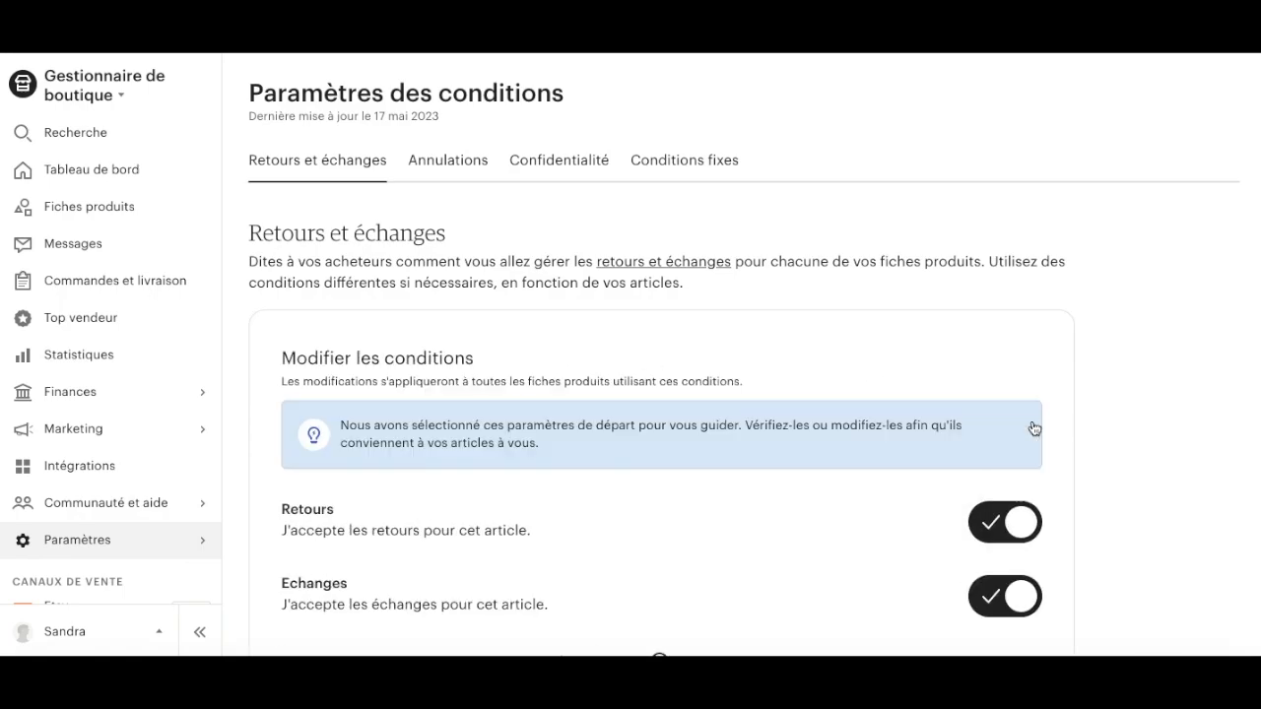
pyautogui.scroll(-3, 741, 507)
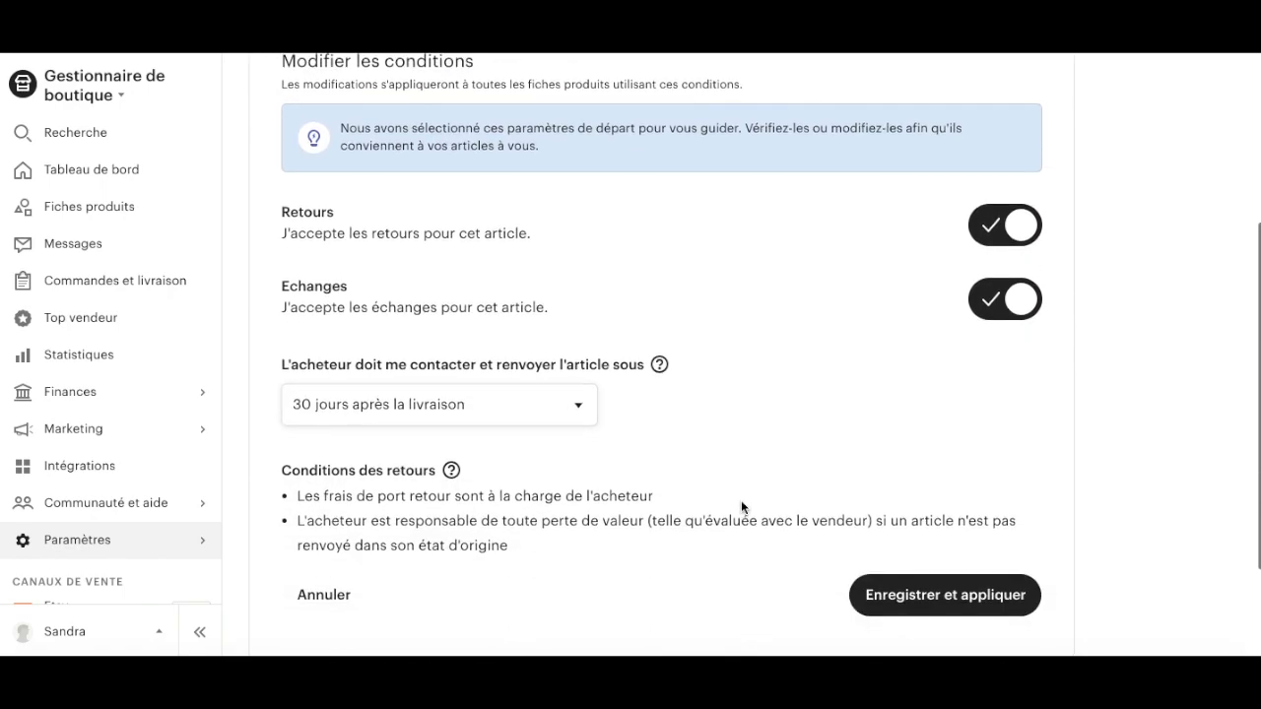
pyautogui.click(543, 415)
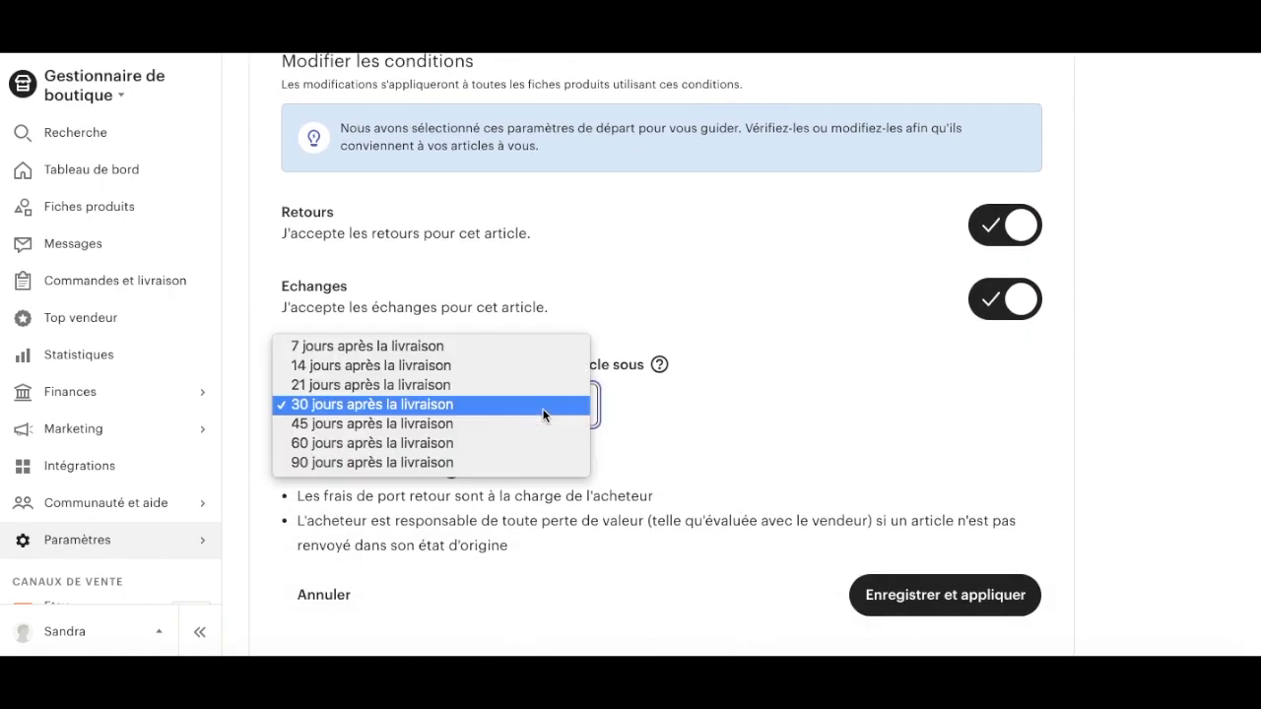
pyautogui.click(428, 366)
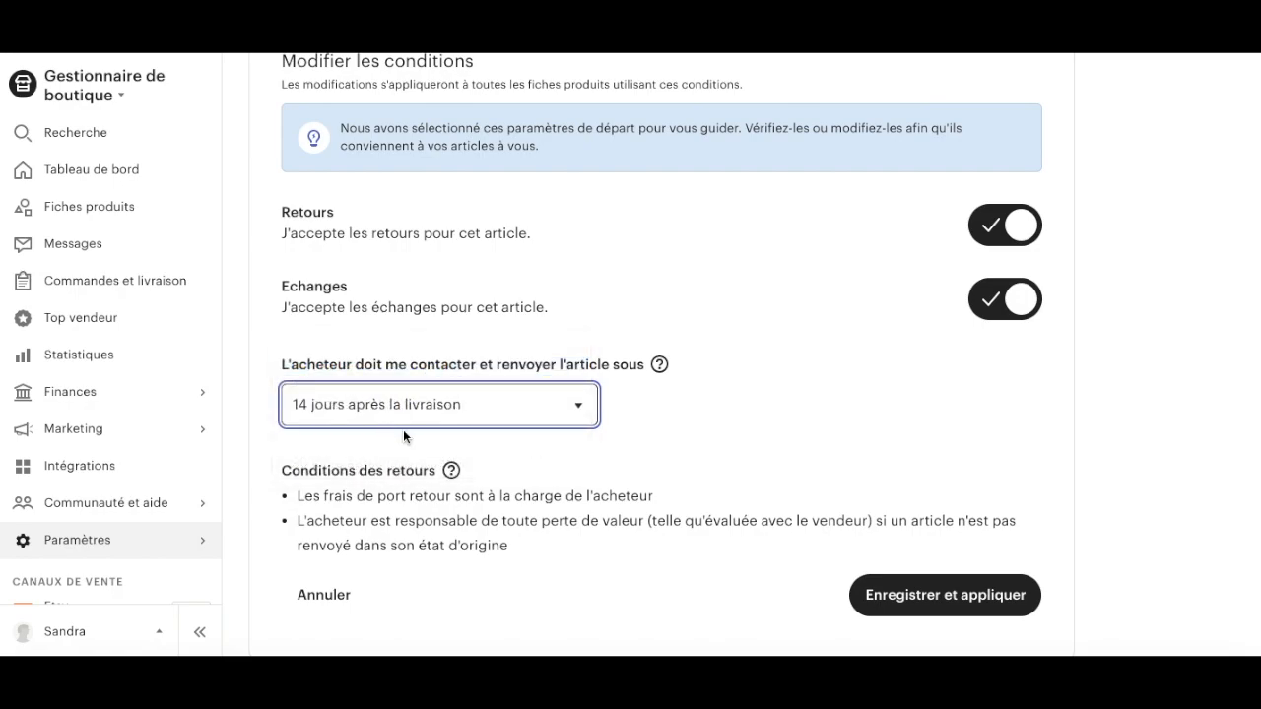
pyautogui.scroll(-3, 709, 393)
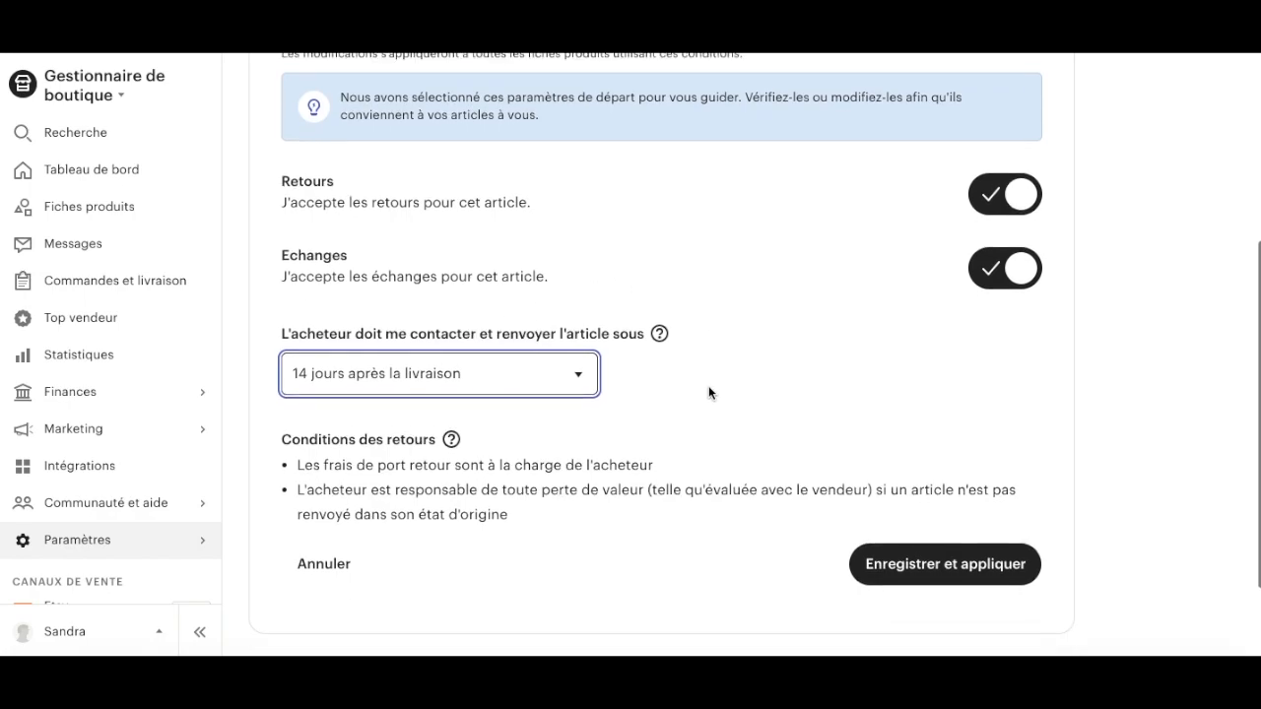
pyautogui.scroll(4, 708, 393)
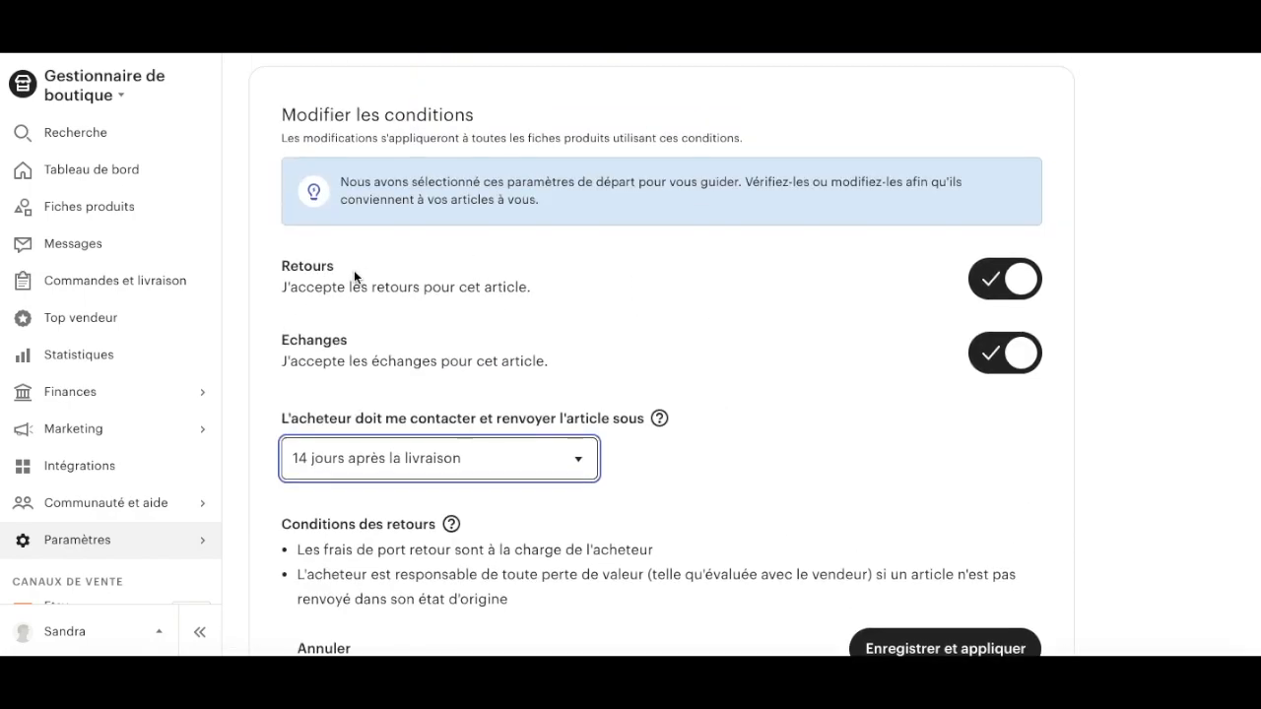
# Step: Switch acceptance of returns and of exchanges off and back on in the policy being edited
pyautogui.click(992, 283)
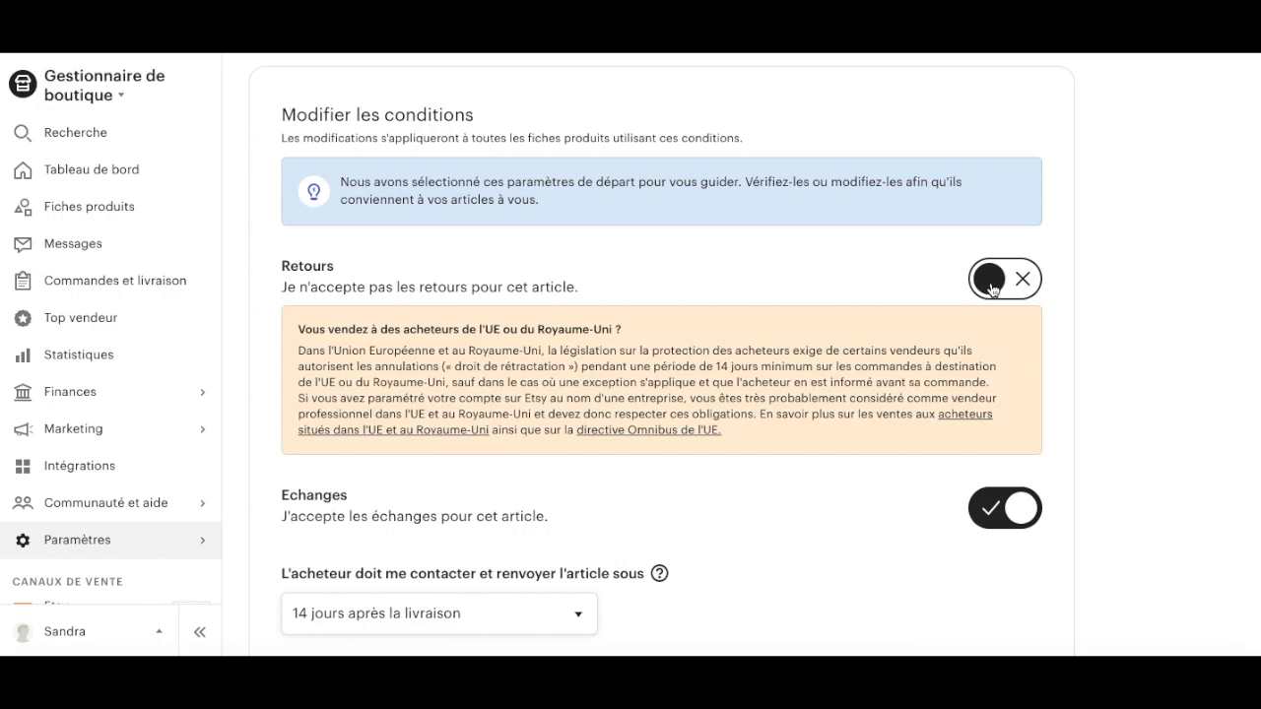
pyautogui.click(992, 286)
pyautogui.click(1000, 362)
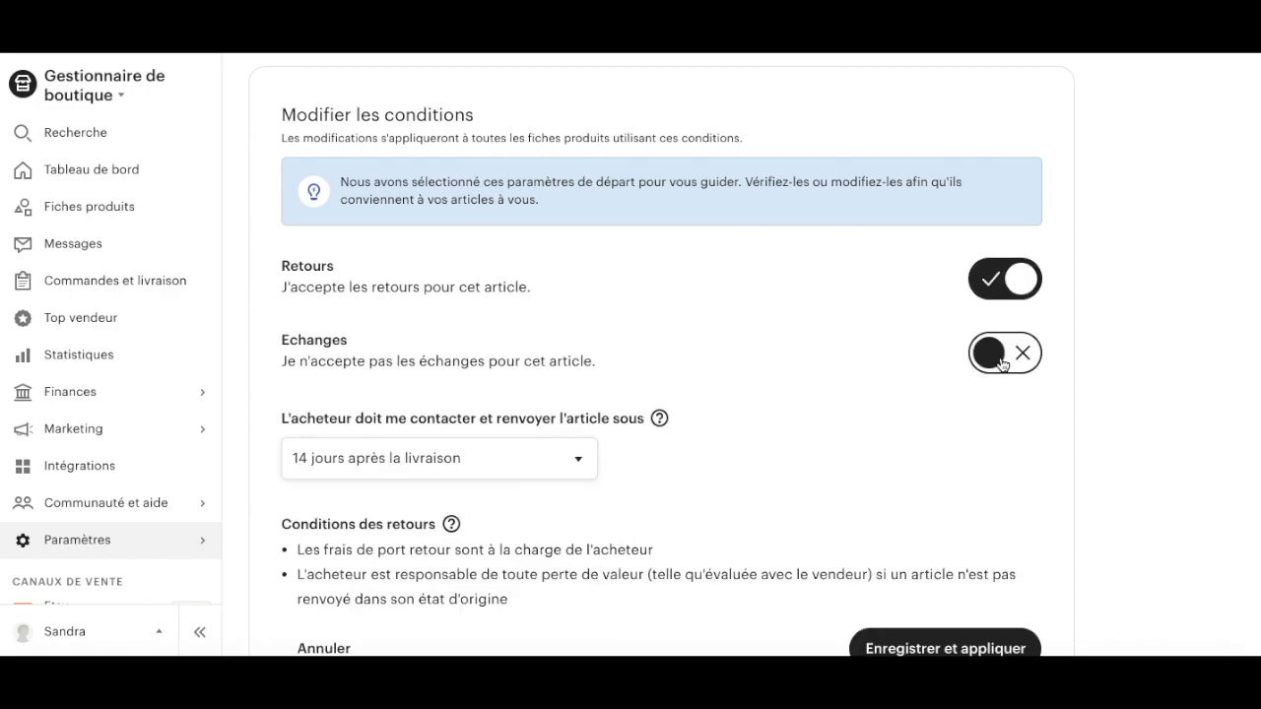
pyautogui.click(1002, 364)
pyautogui.scroll(-3, 748, 568)
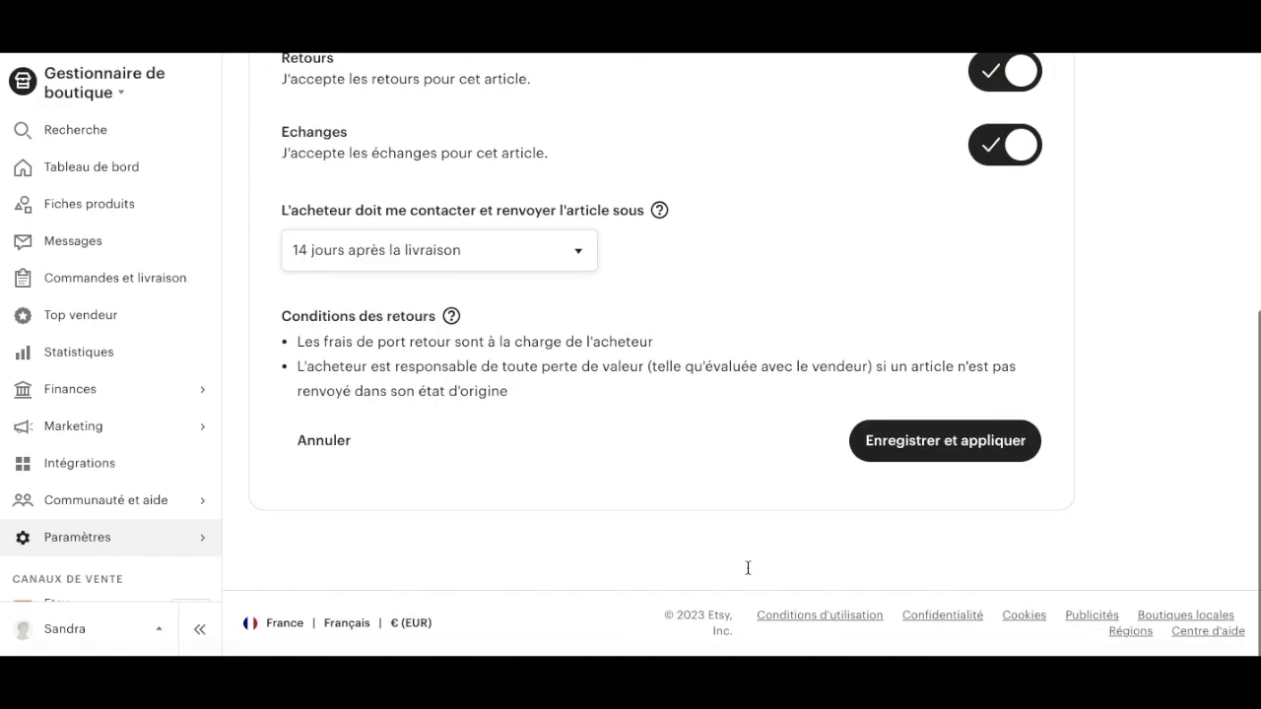
# Step: Look at the languages and translations settings and the shop's sales channels
pyautogui.scroll(5, 747, 568)
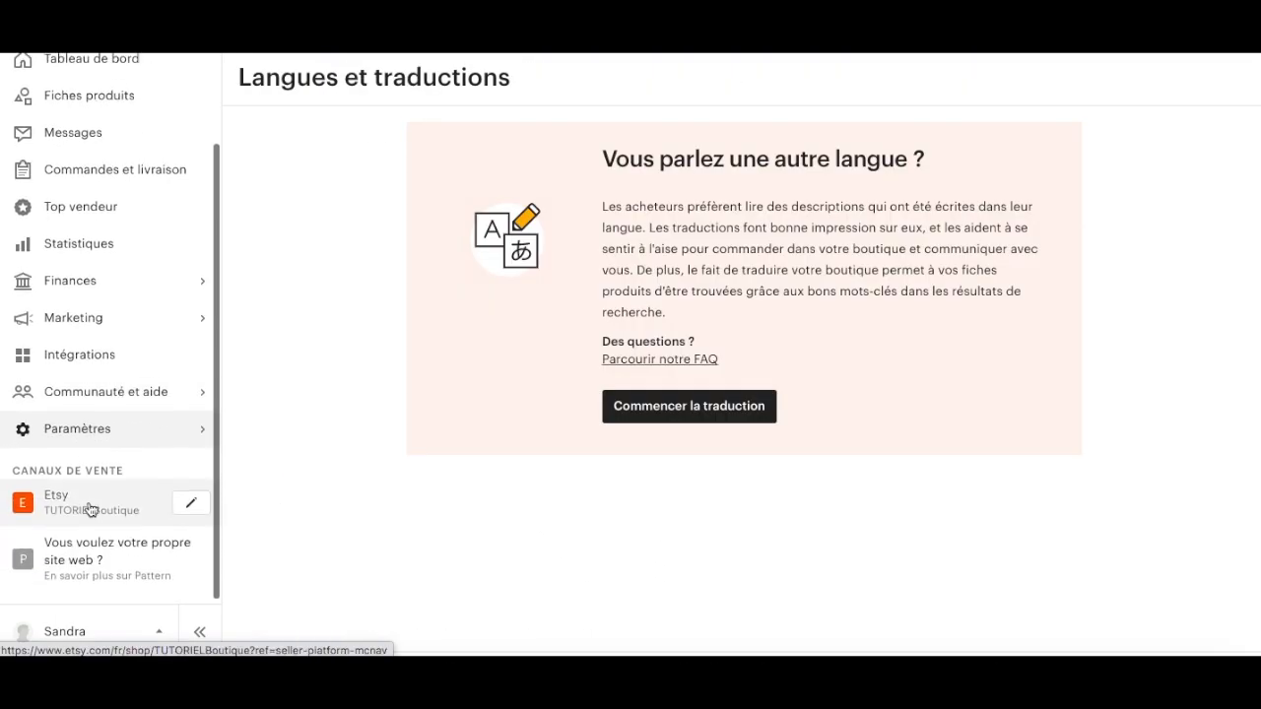
pyautogui.scroll(2, 90, 506)
pyautogui.scroll(-2, 90, 504)
pyautogui.scroll(2, 90, 501)
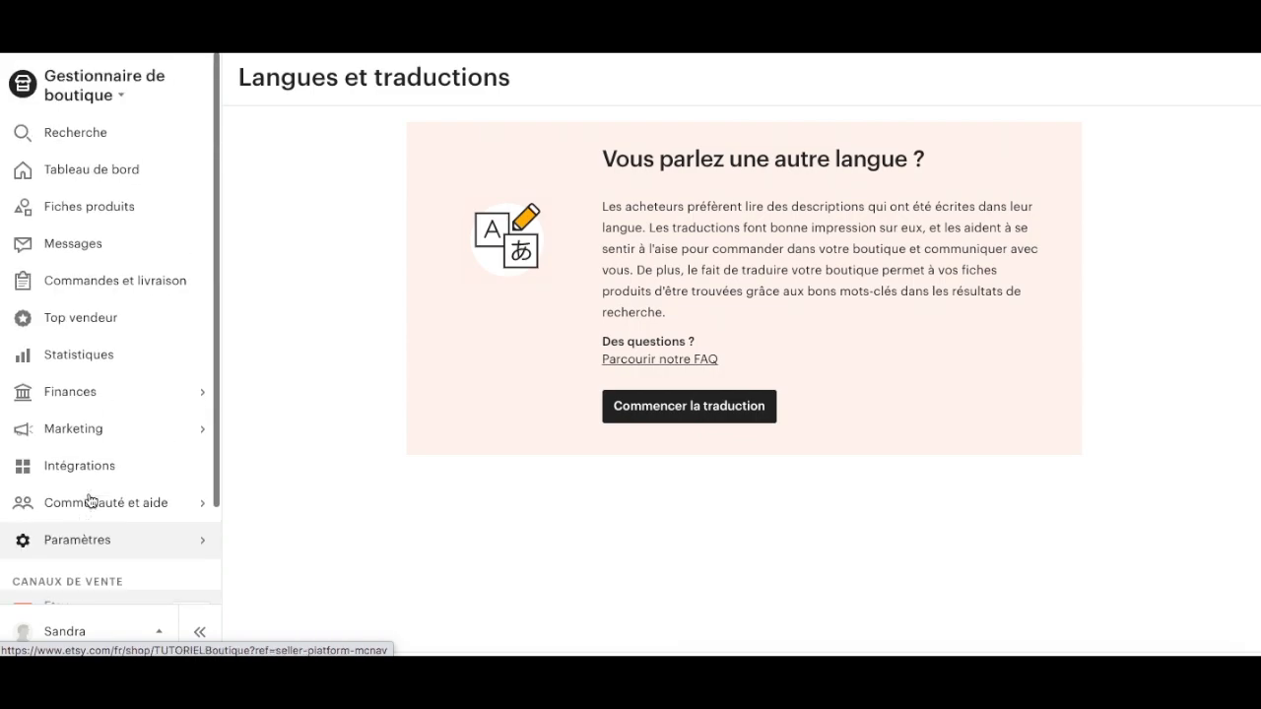